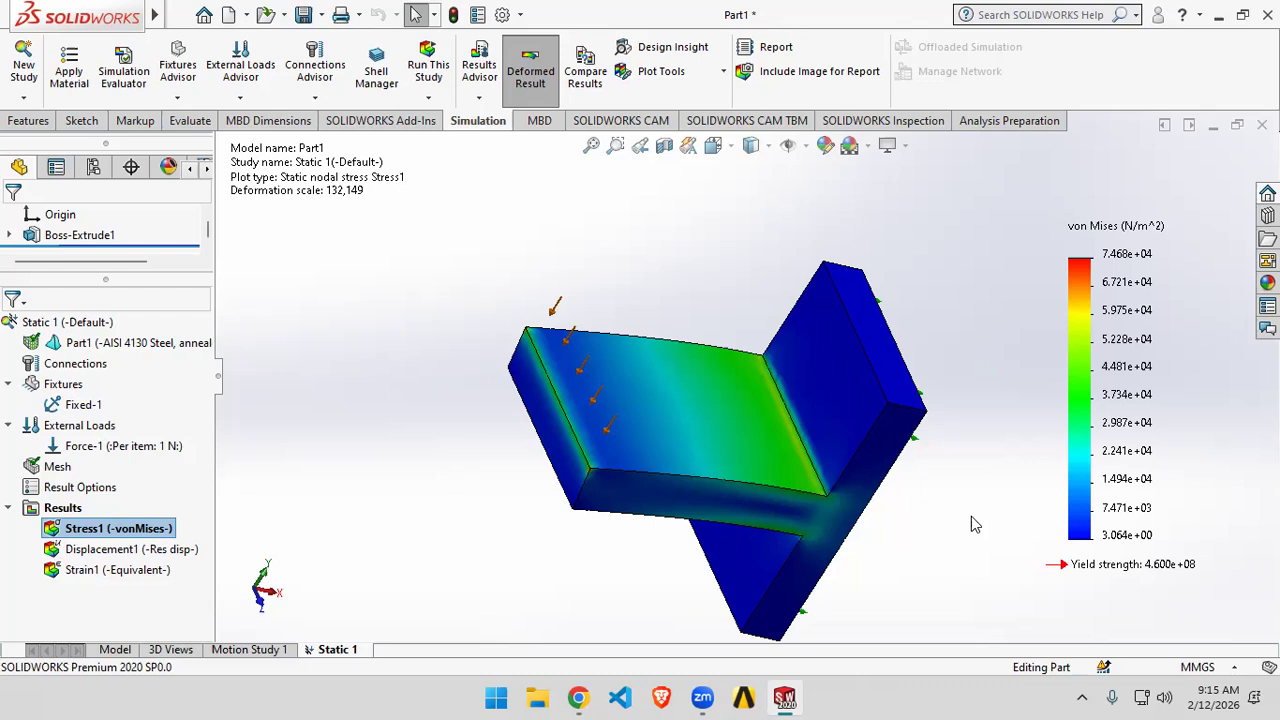
- Create a new part document and open a sketch on the Front Plane
left_click(180, 14)
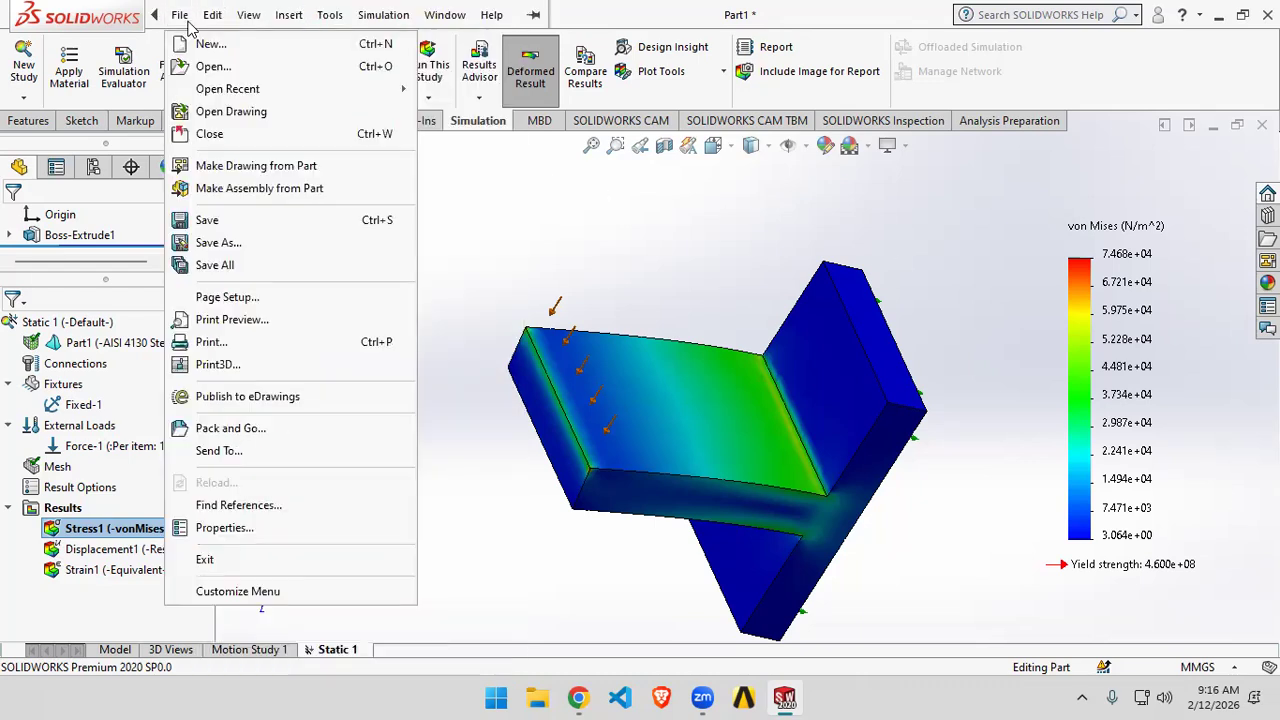
left_click(208, 44)
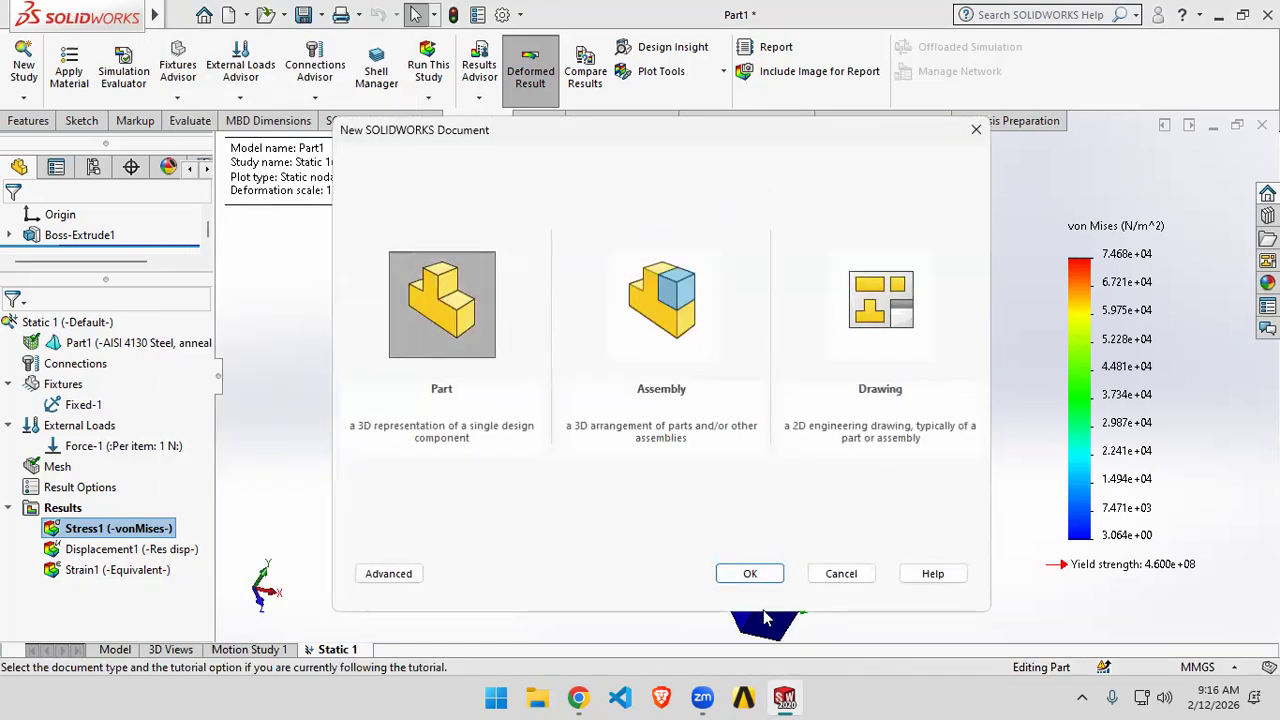
left_click(751, 574)
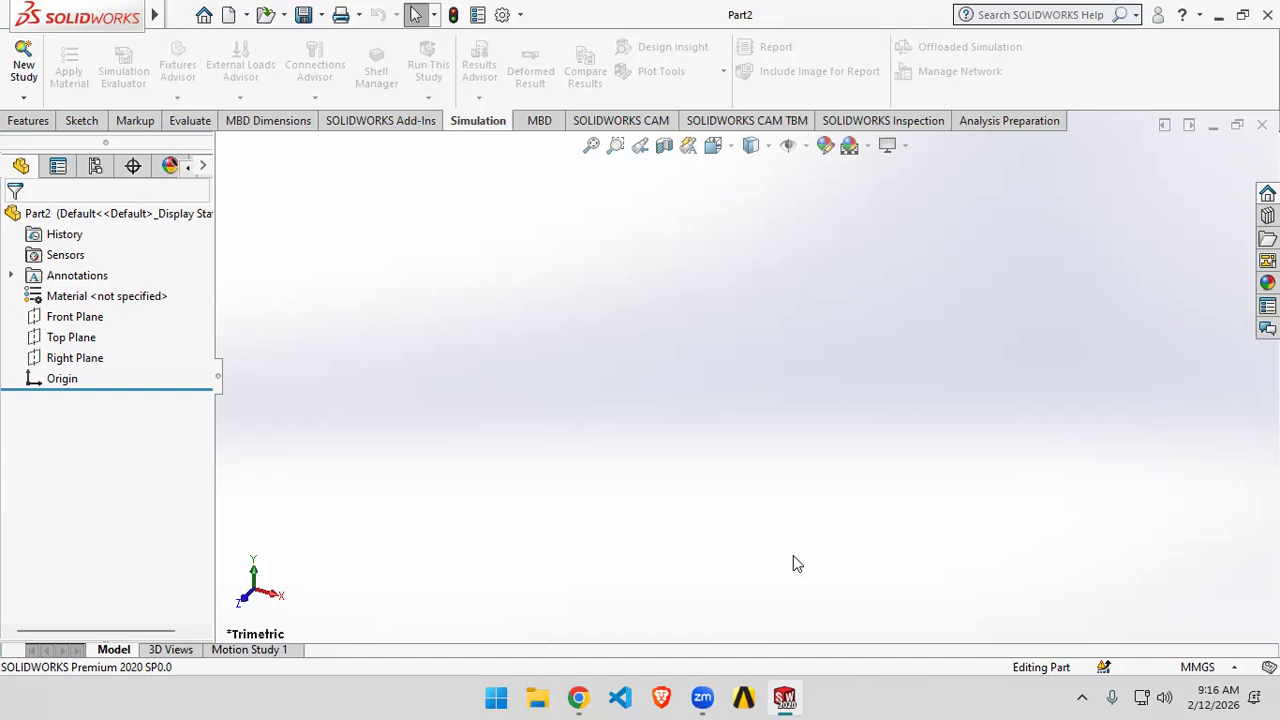
left_click(72, 318)
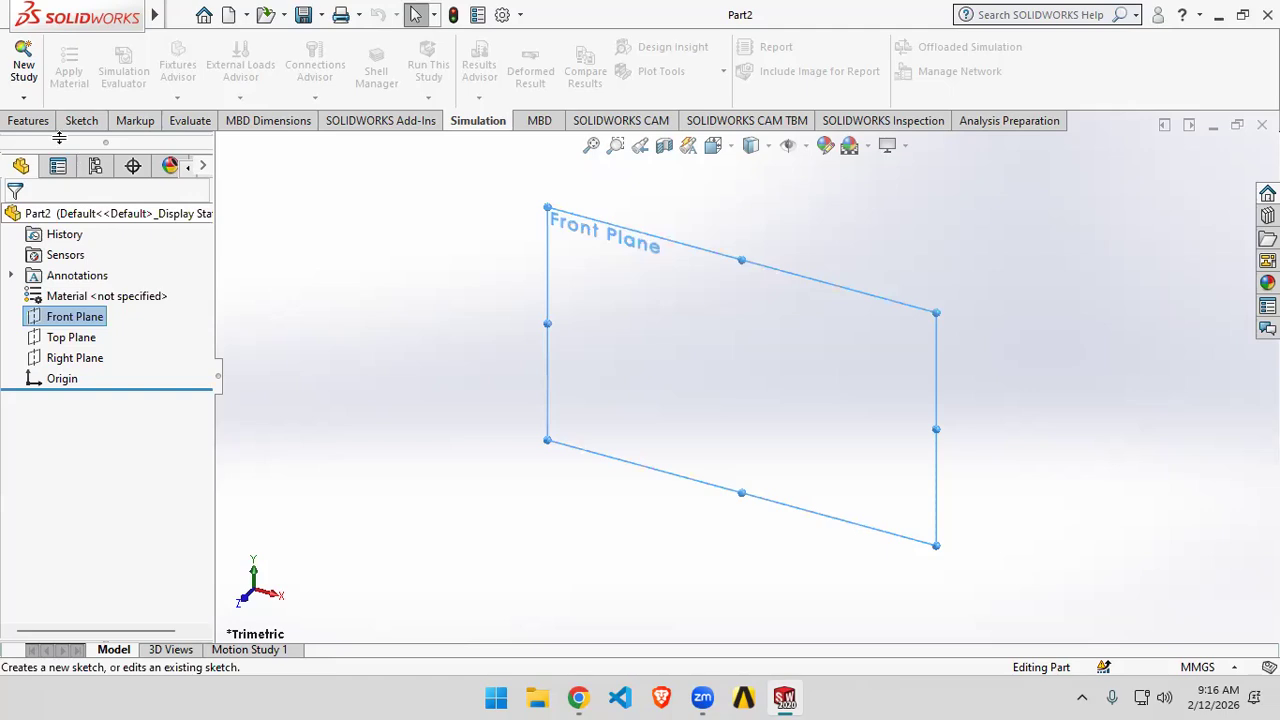
left_click(28, 120)
left_click(82, 120)
left_click(27, 64)
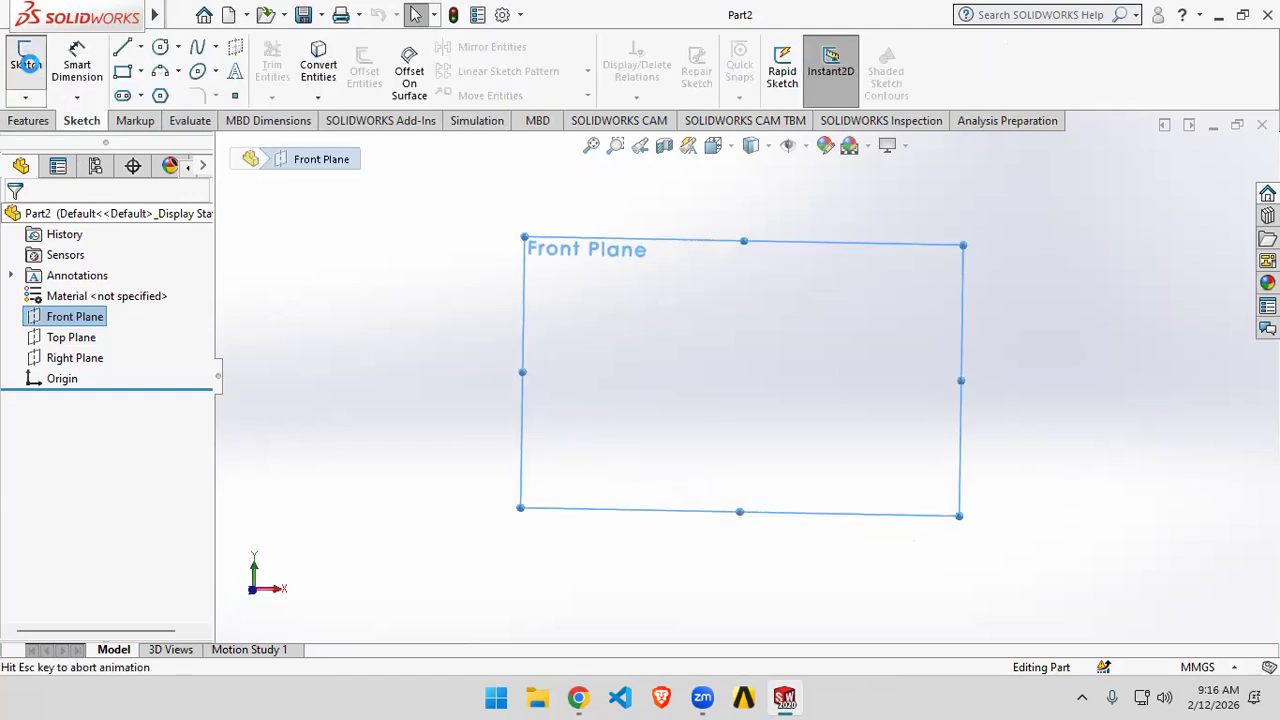
- Sketch a closed sideways T-shaped line profile with a horizontal arm about 75 mm long and a vertical bar about 88 mm high
left_click(128, 48)
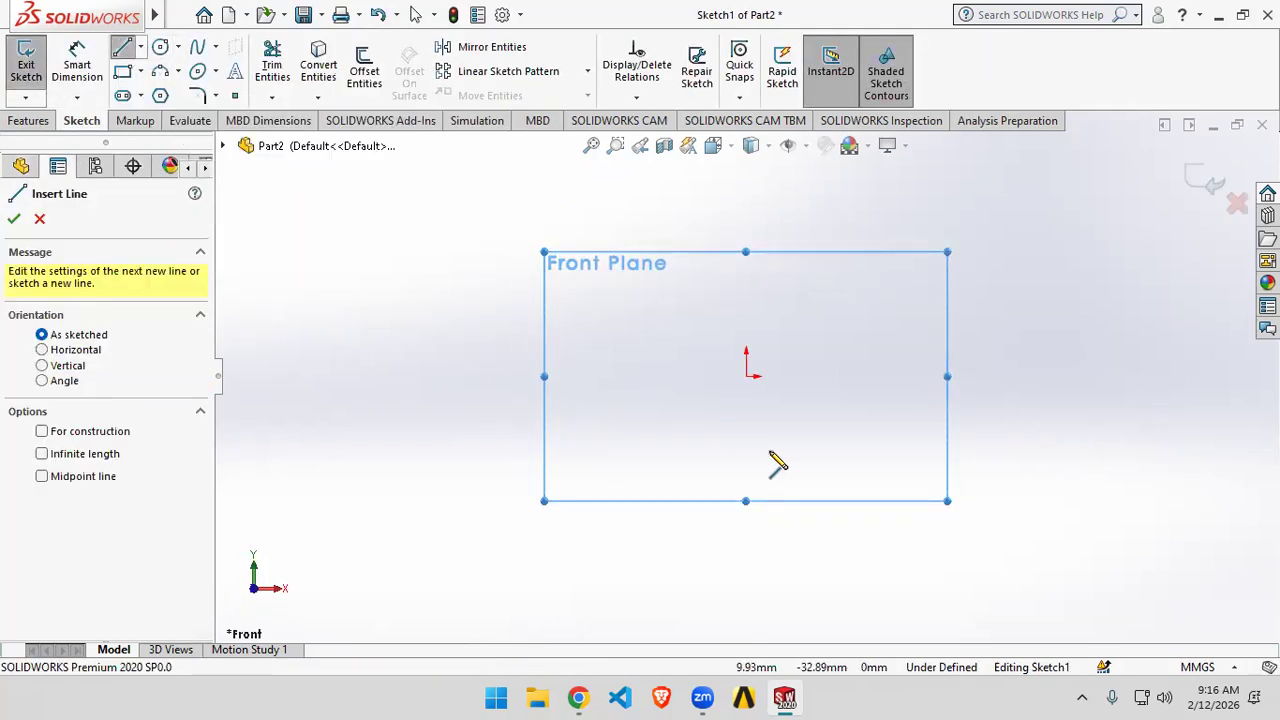
left_click(748, 376)
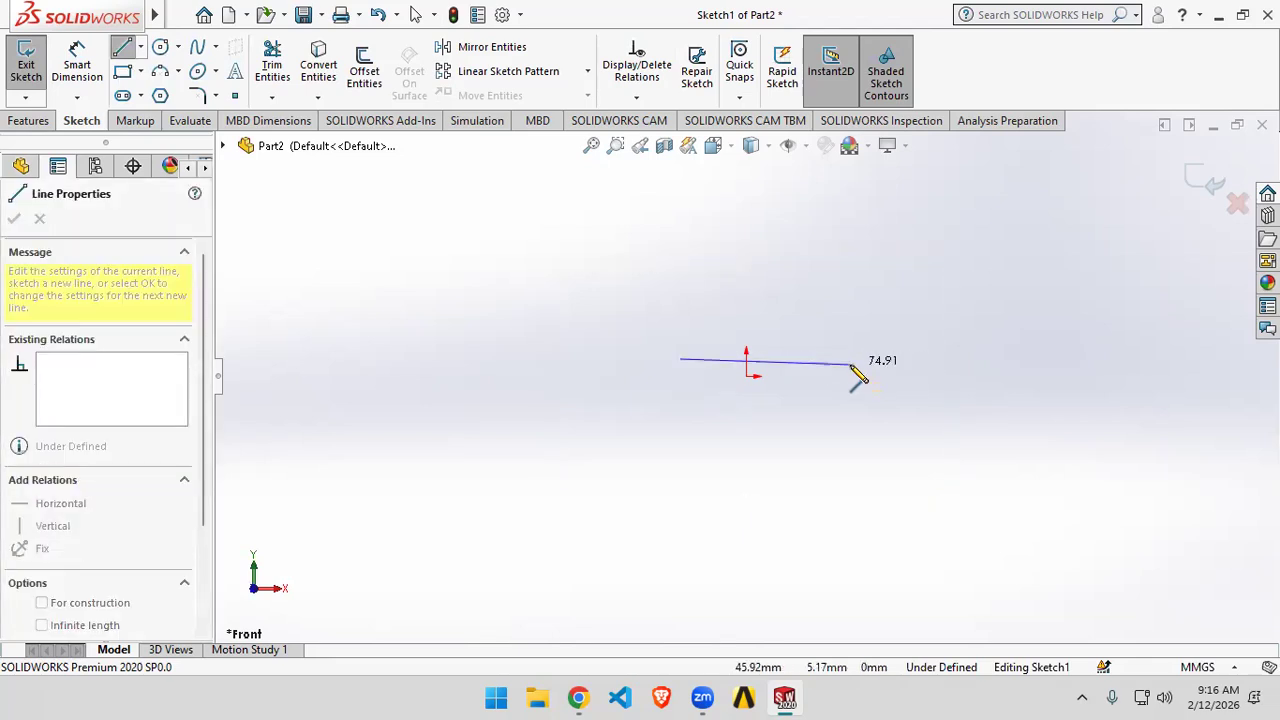
left_click(850, 358)
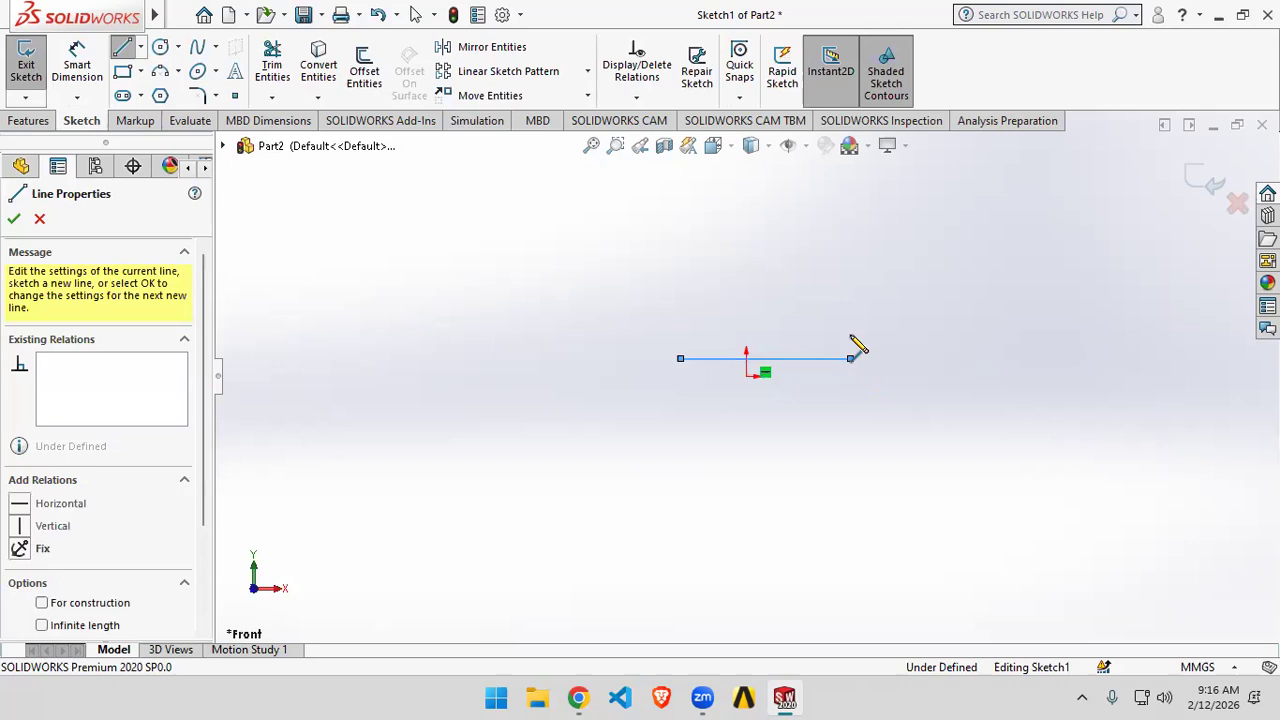
left_click(850, 270)
left_click(883, 270)
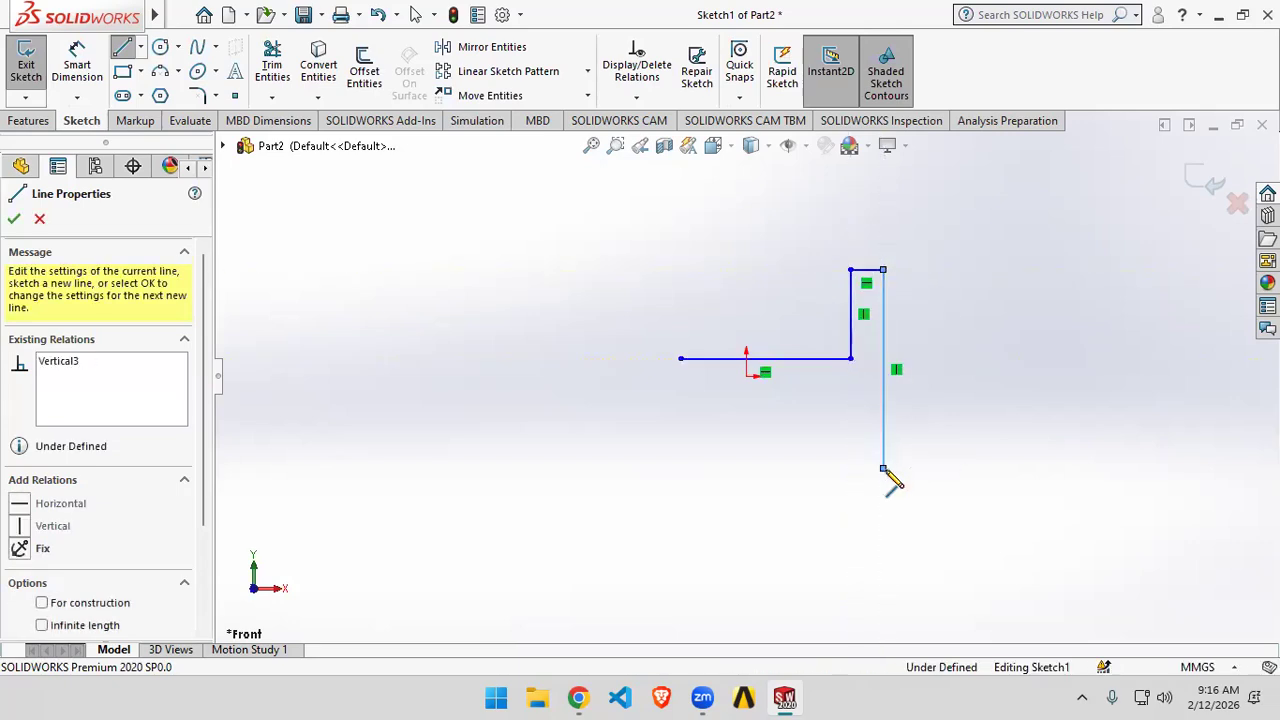
left_click(852, 469)
left_click(850, 468)
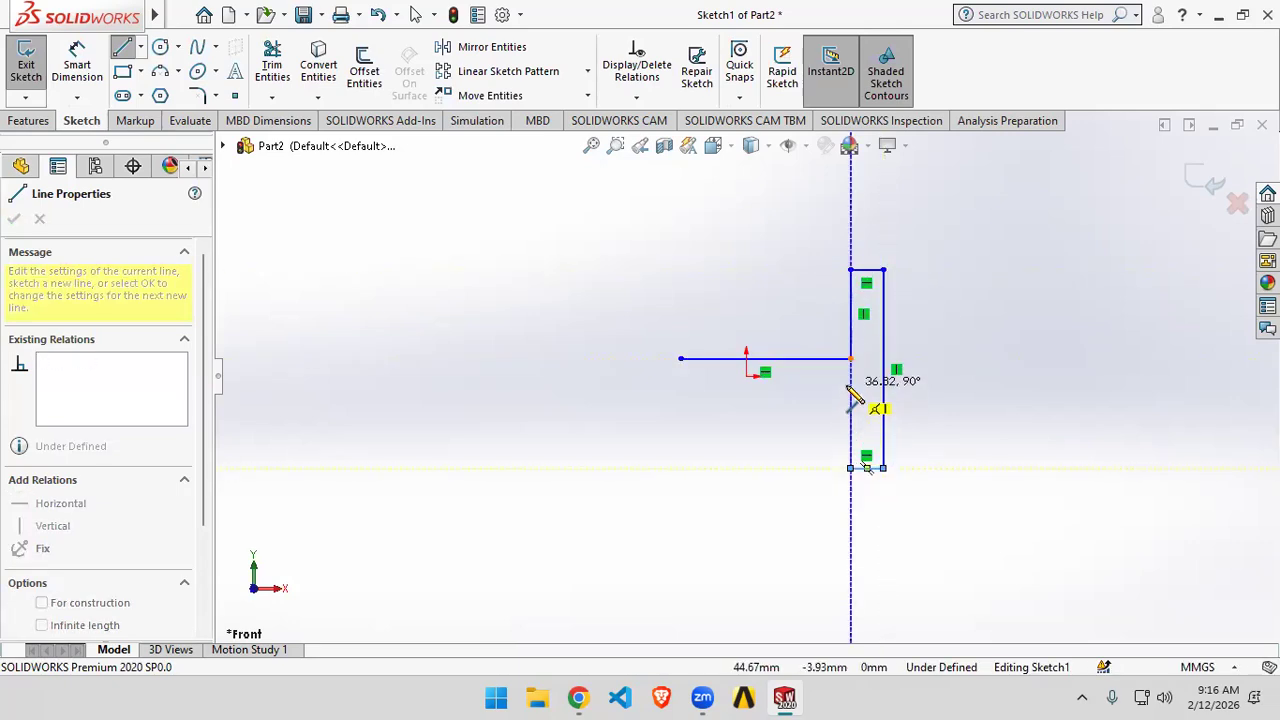
left_click(850, 386)
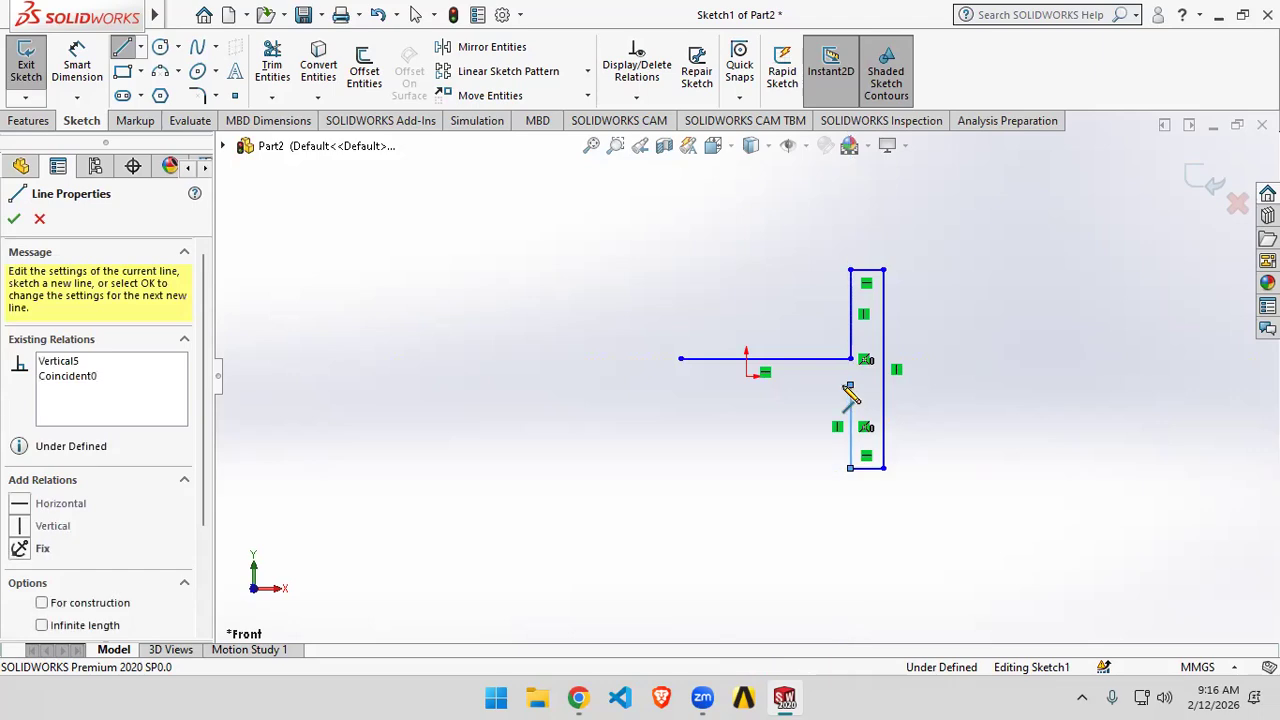
left_click(681, 385)
left_click(680, 358)
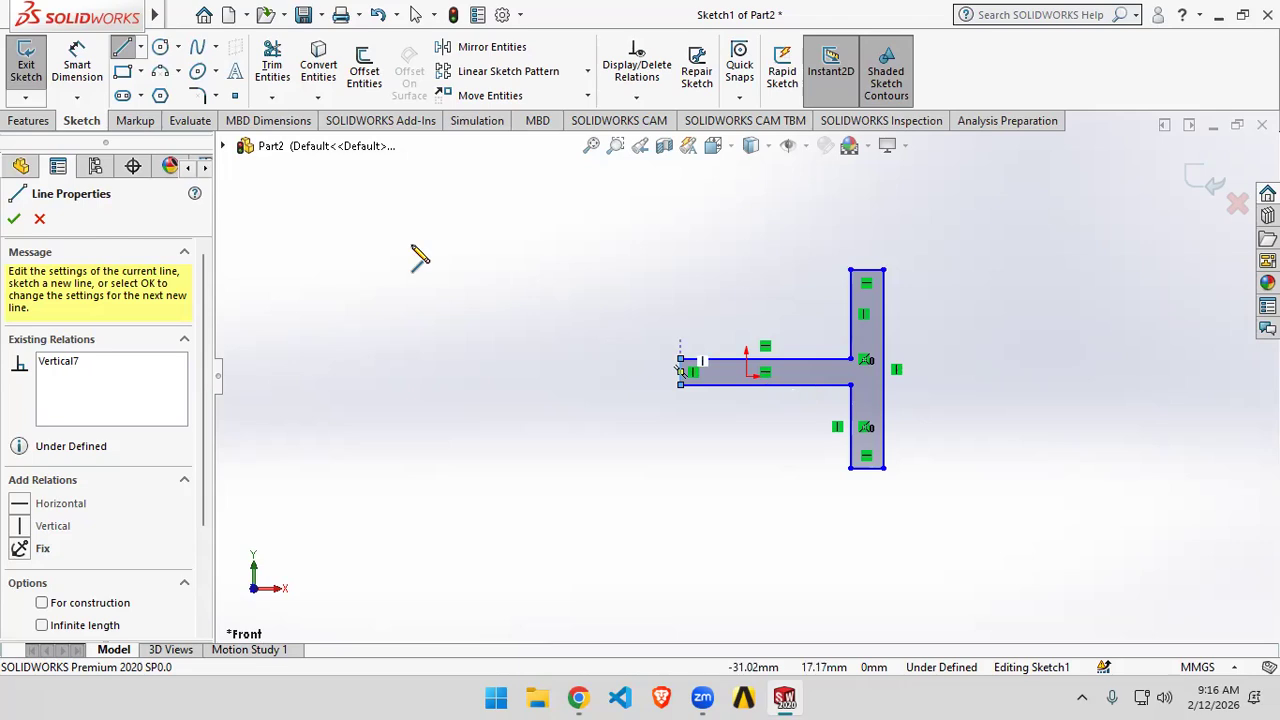
left_click(14, 220)
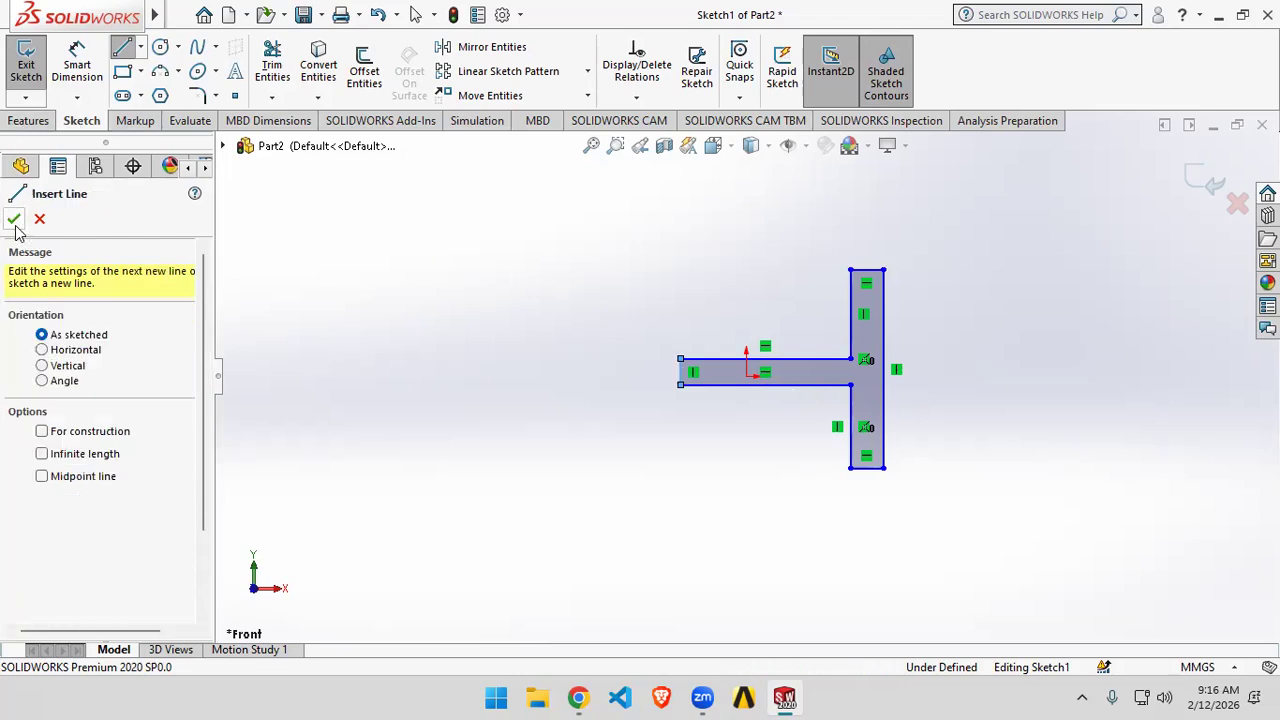
left_click(17, 221)
- Extrude the T-shaped profile 79 mm as a blind boss from the sketch plane
left_click(44, 122)
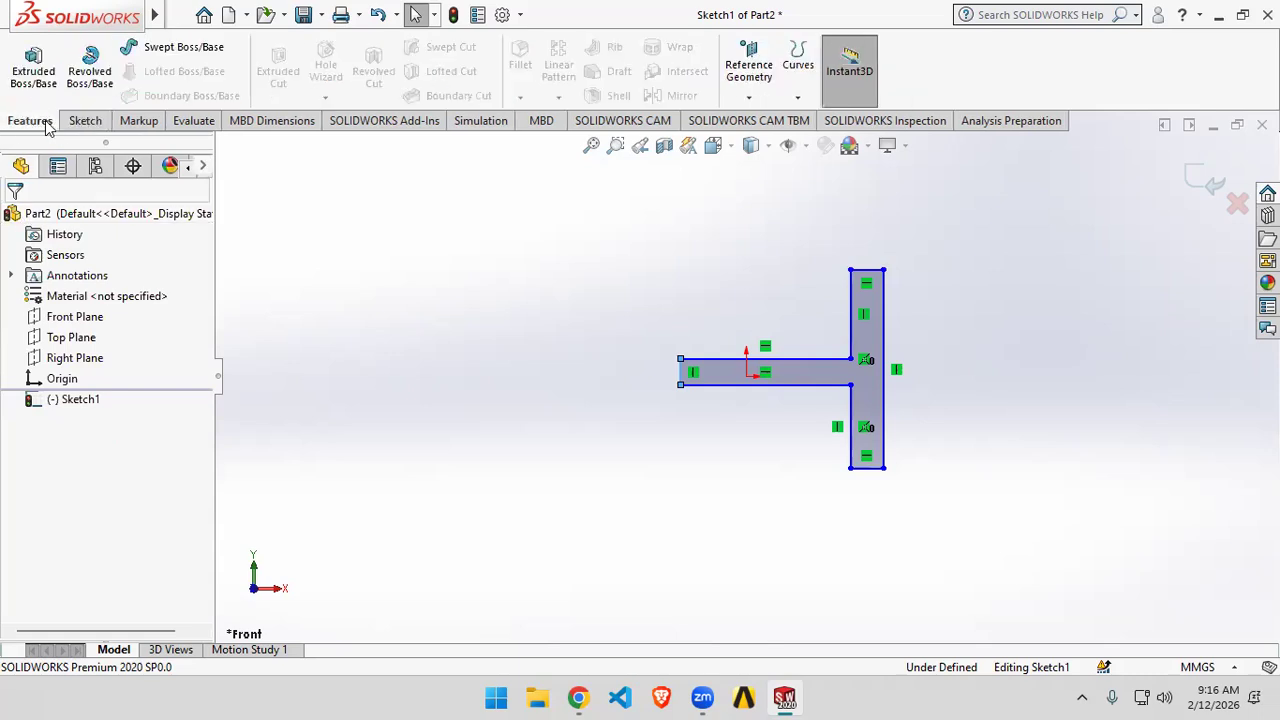
left_click(33, 75)
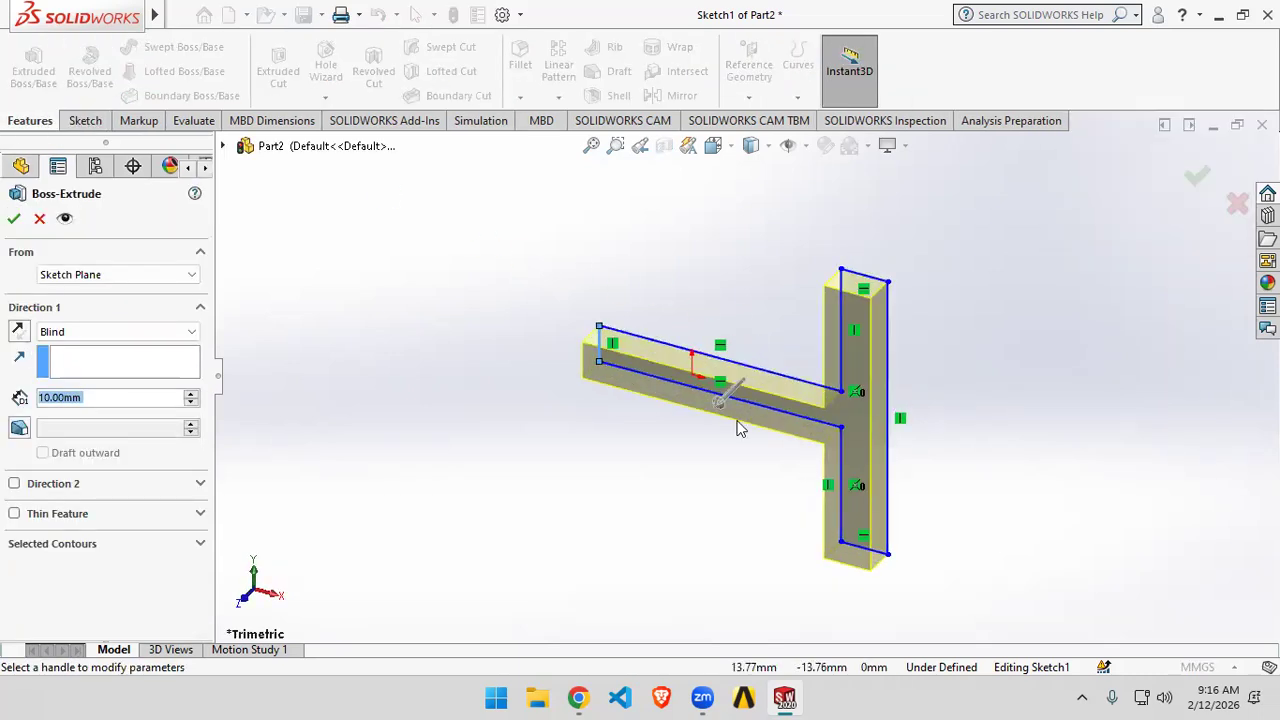
left_click_drag(716, 410, 601, 516)
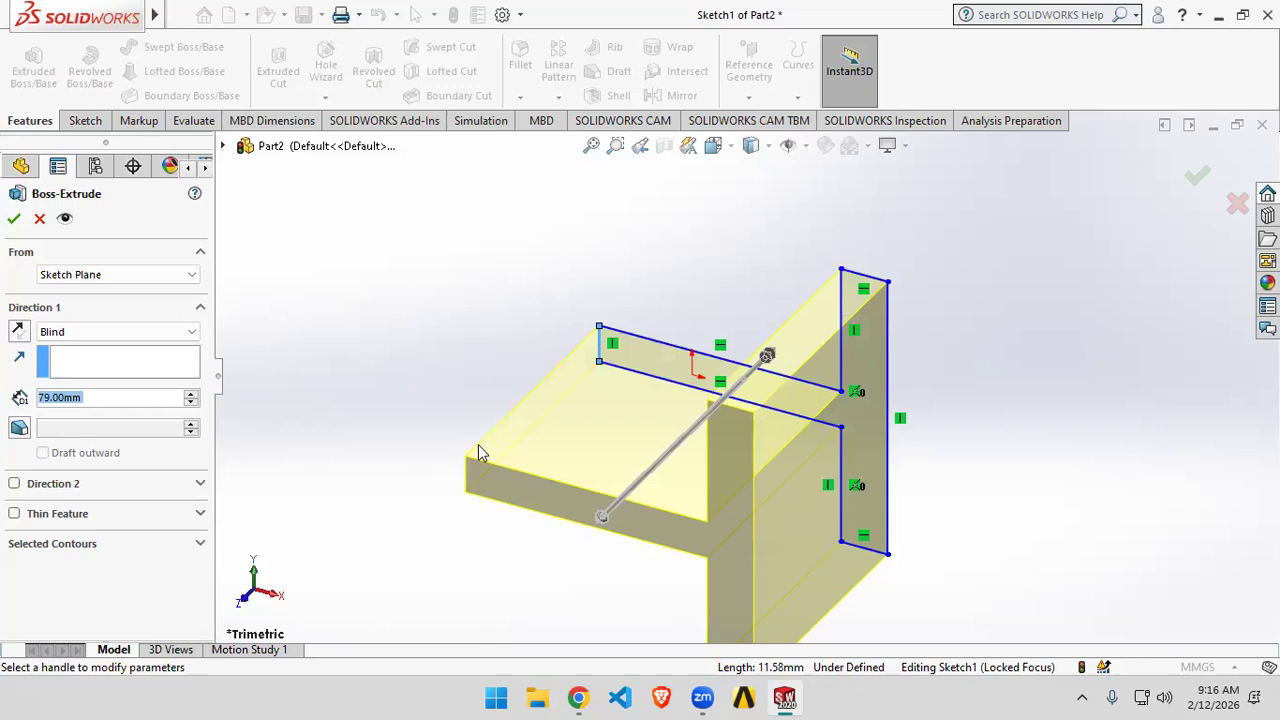
left_click(14, 212)
middle_click_drag(1031, 401, 800, 446)
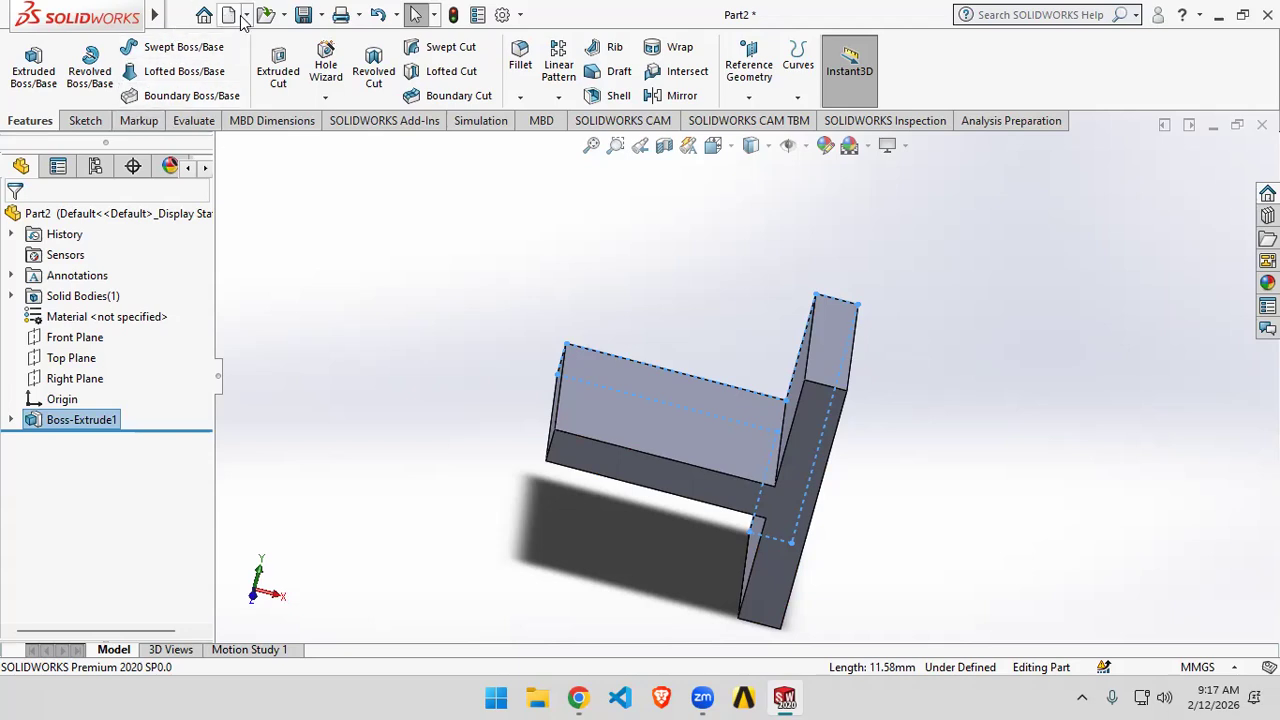
- Review the file formats available for saving the part and leave without saving
left_click(284, 16)
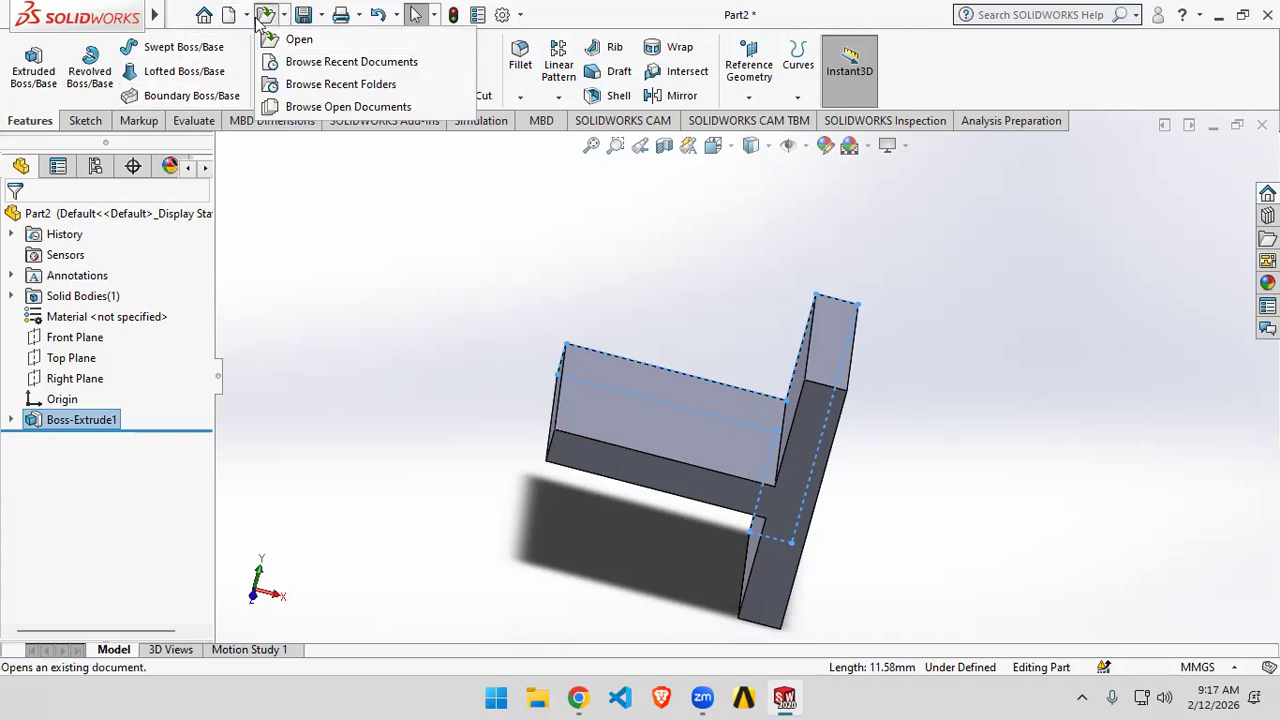
left_click(247, 15)
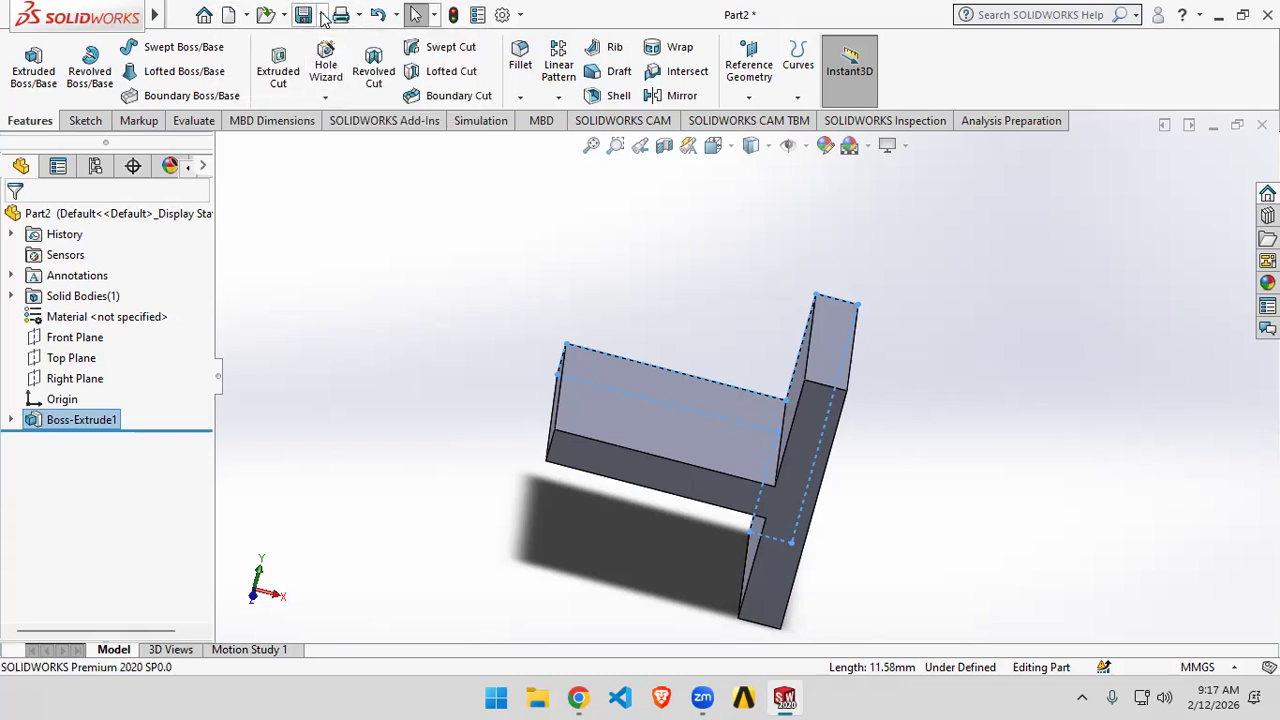
key("ctrl+s")
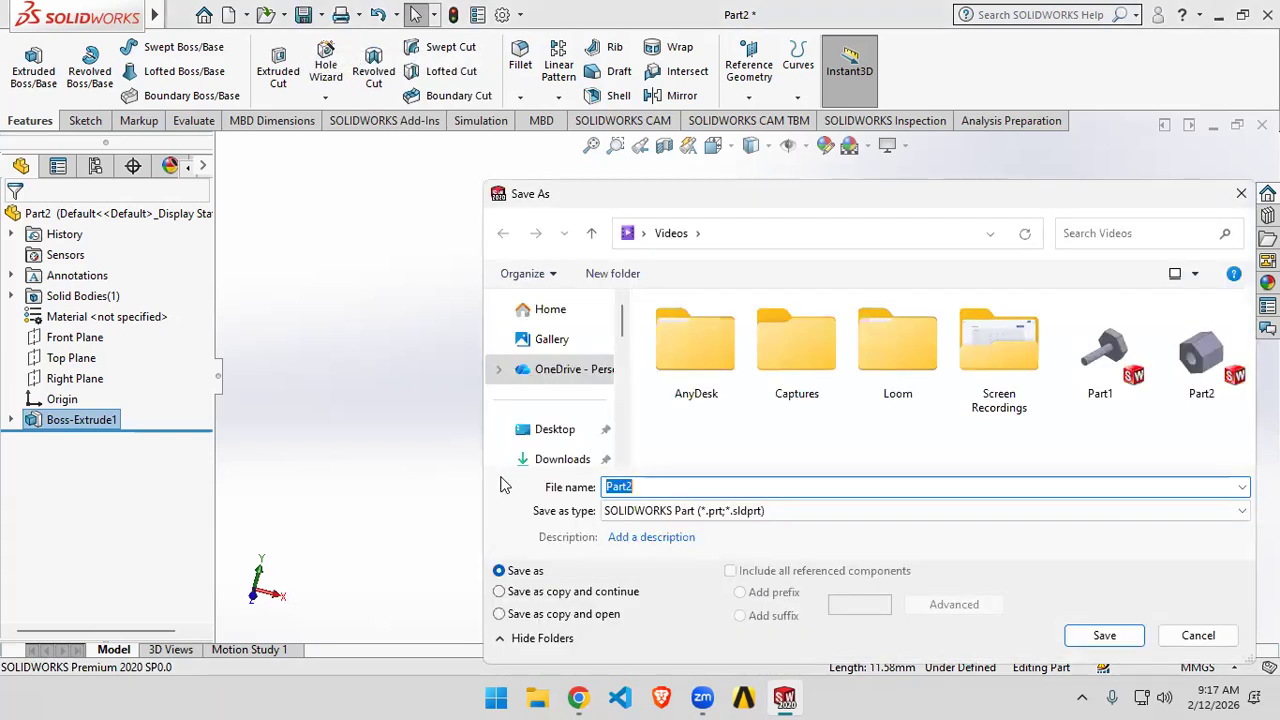
left_click(700, 510)
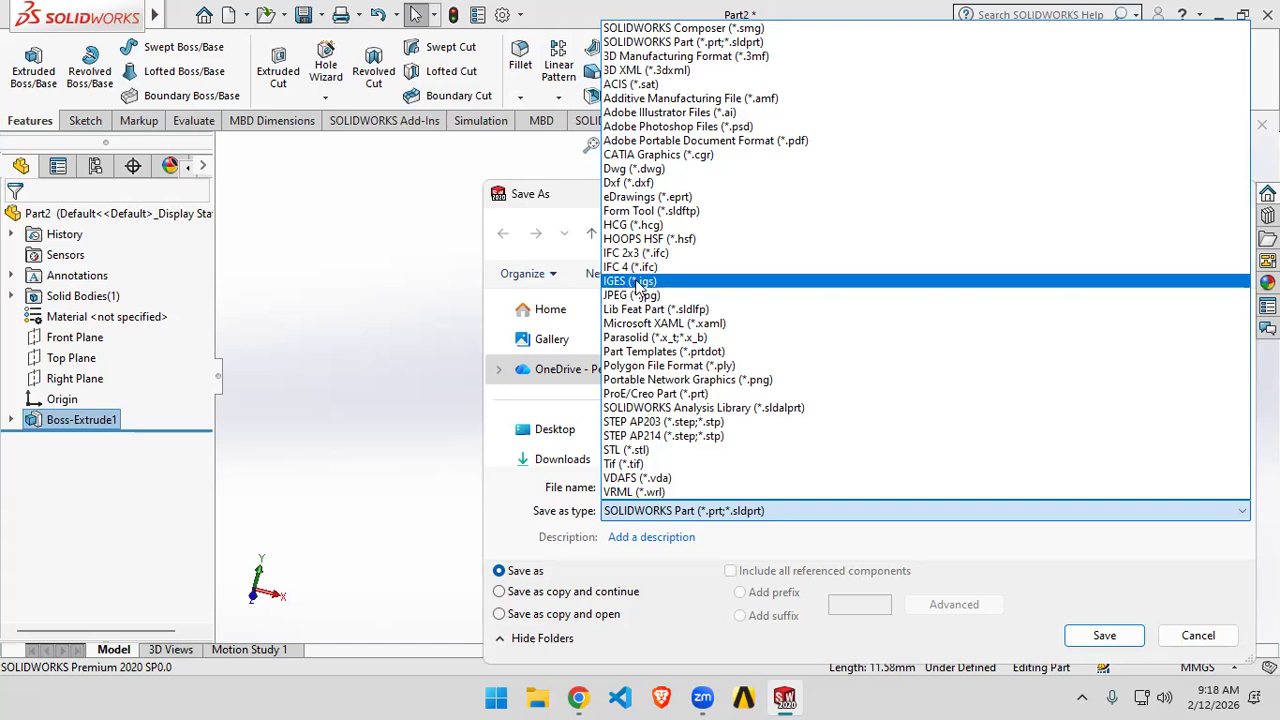
left_click(429, 298)
left_click(1198, 635)
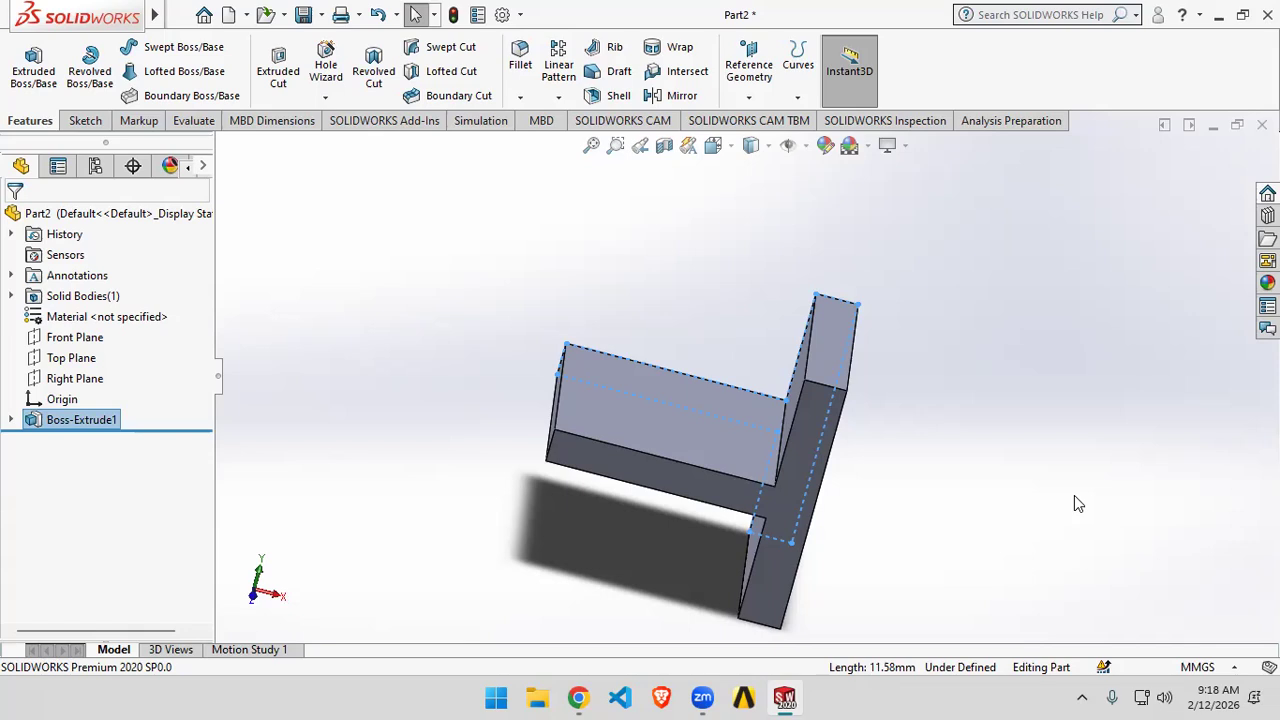
- Reopen the T-shaped profile sketch of the extruded boss for editing
middle_click_drag(789, 514, 477, 512)
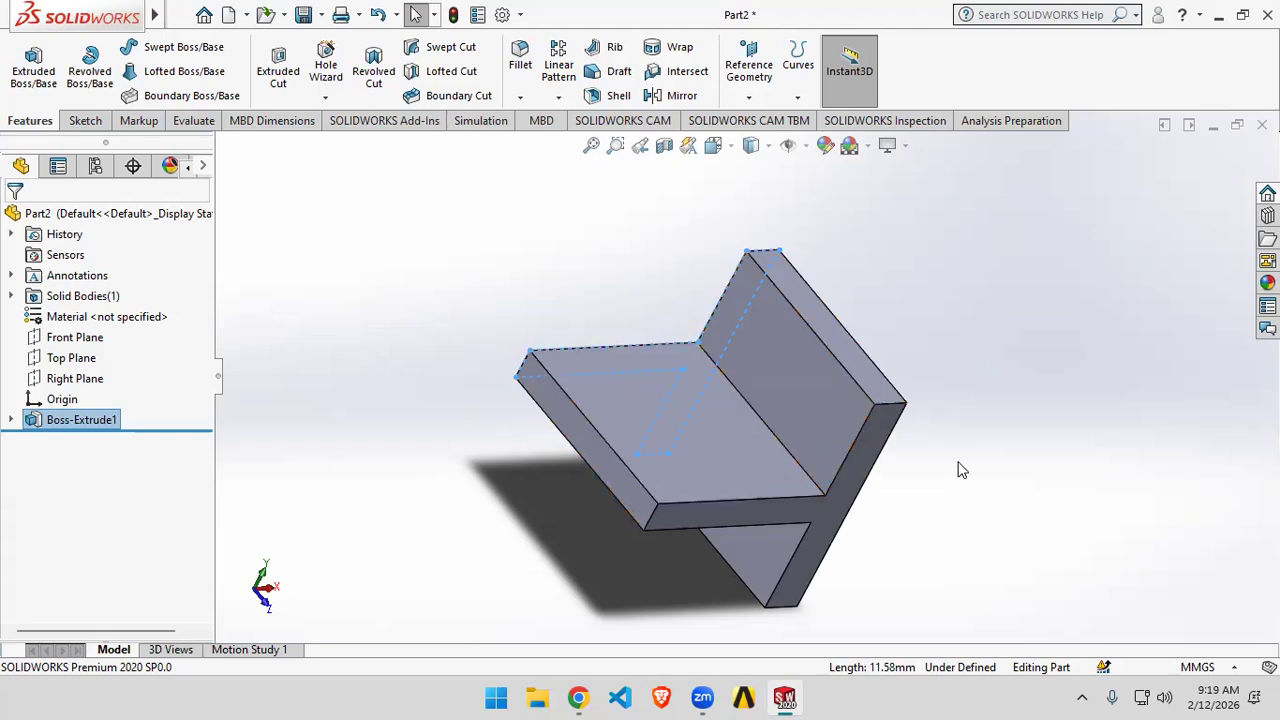
key("ctrl+1")
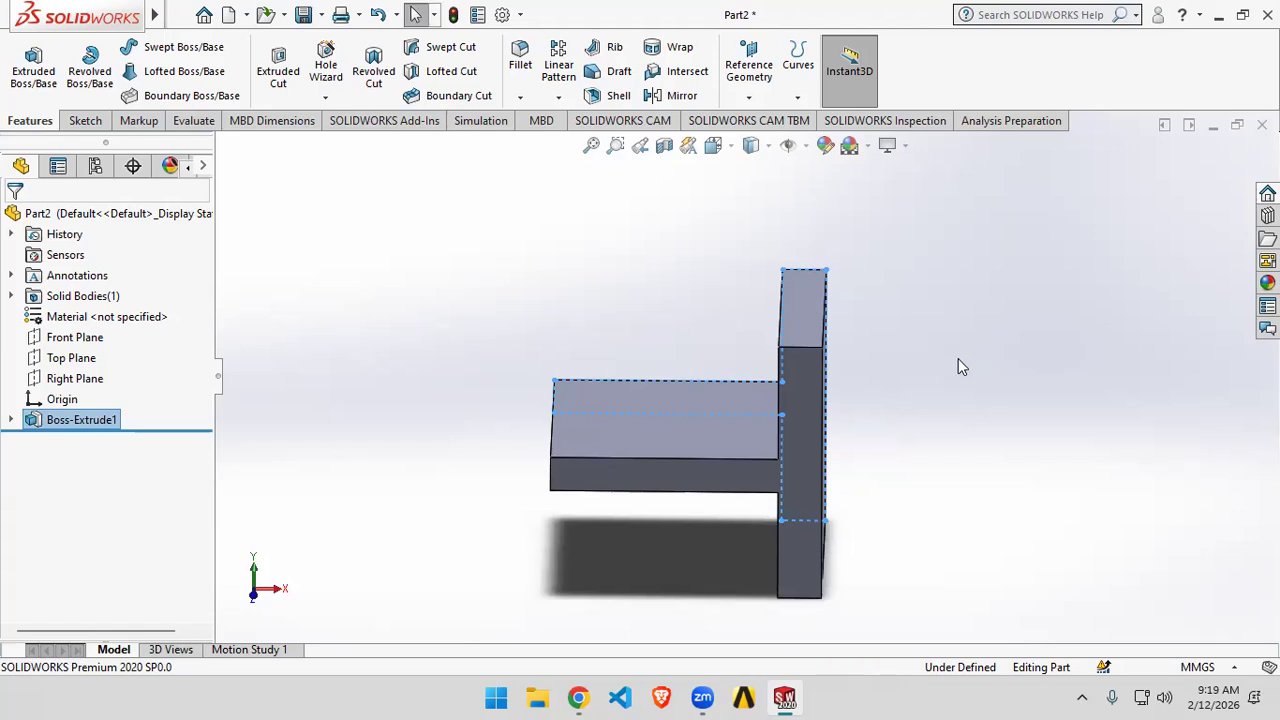
middle_click_drag(958, 358, 1002, 340)
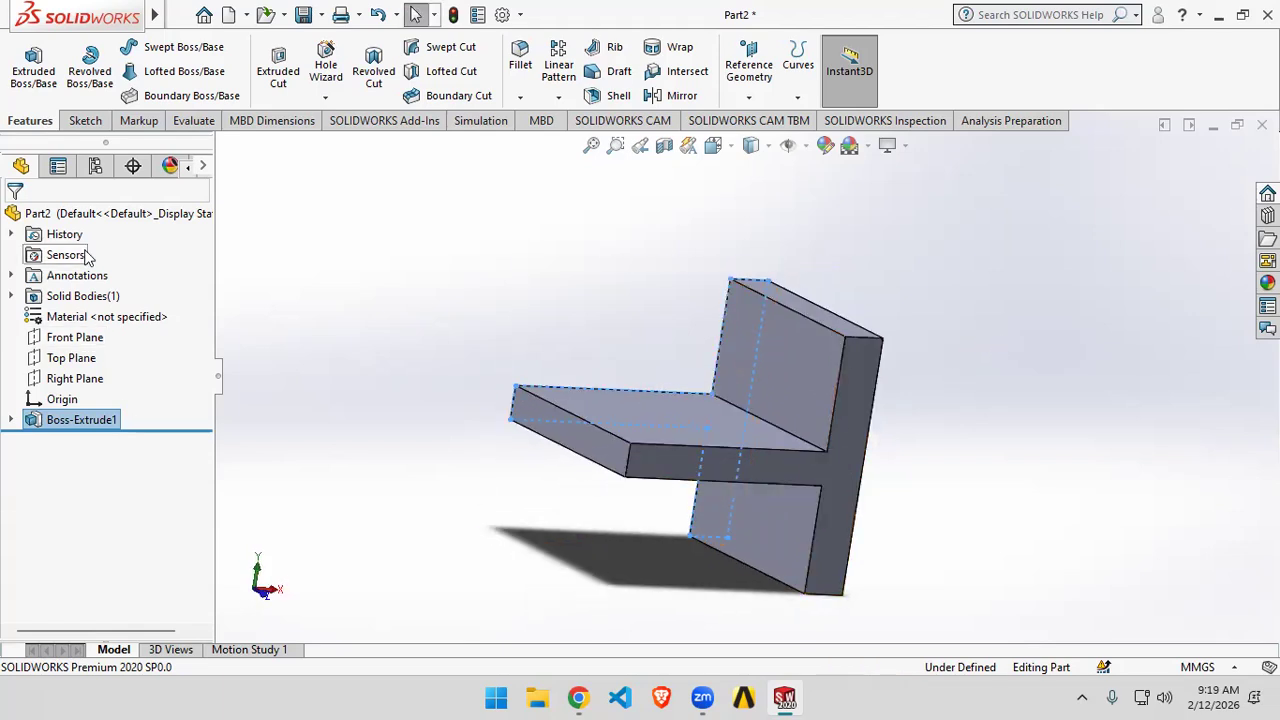
left_click(11, 420)
left_click(99, 441)
right_click(102, 441)
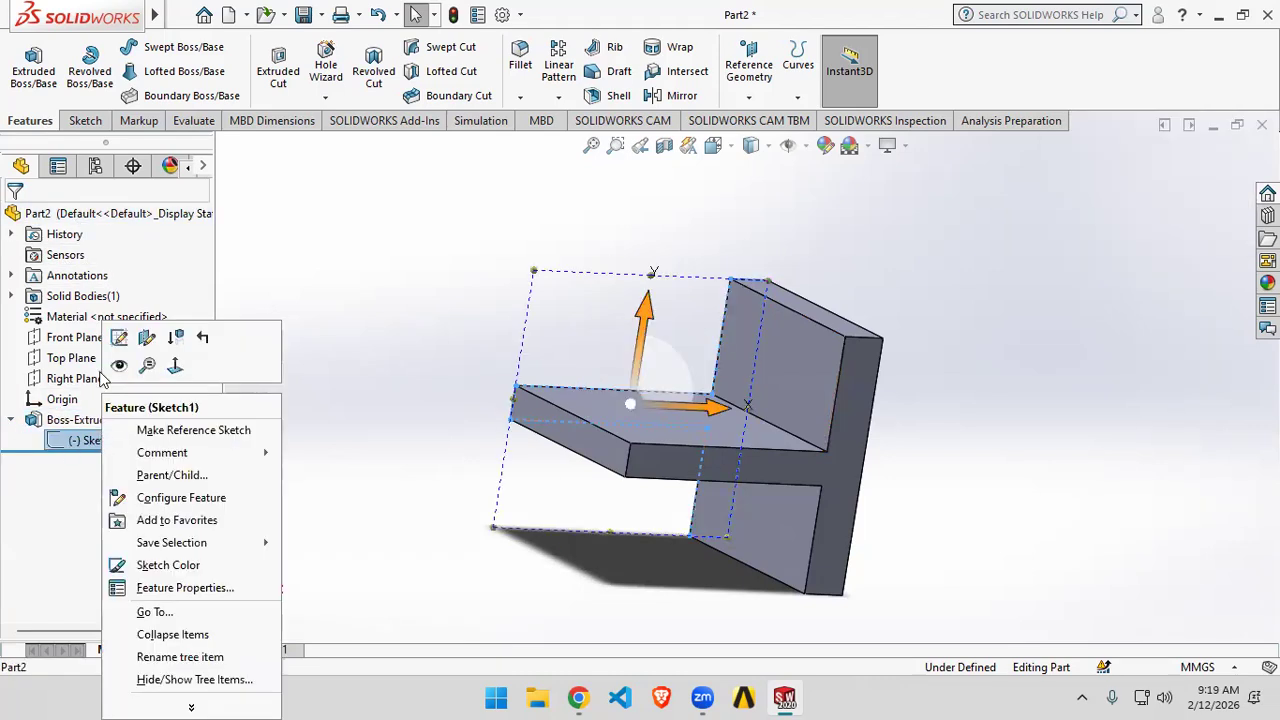
left_click(119, 338)
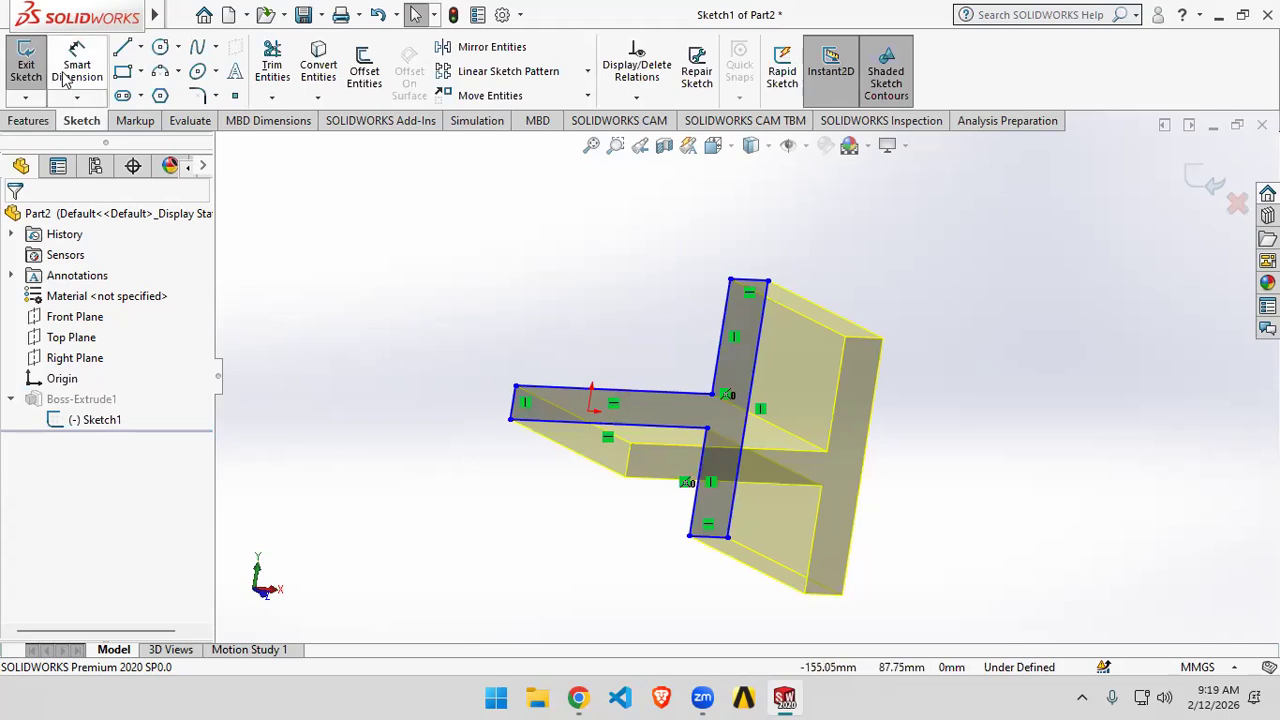
- Dimension the length of the horizontal arm's upper edge, accepting its sketched size
left_click(77, 65)
left_click(620, 392)
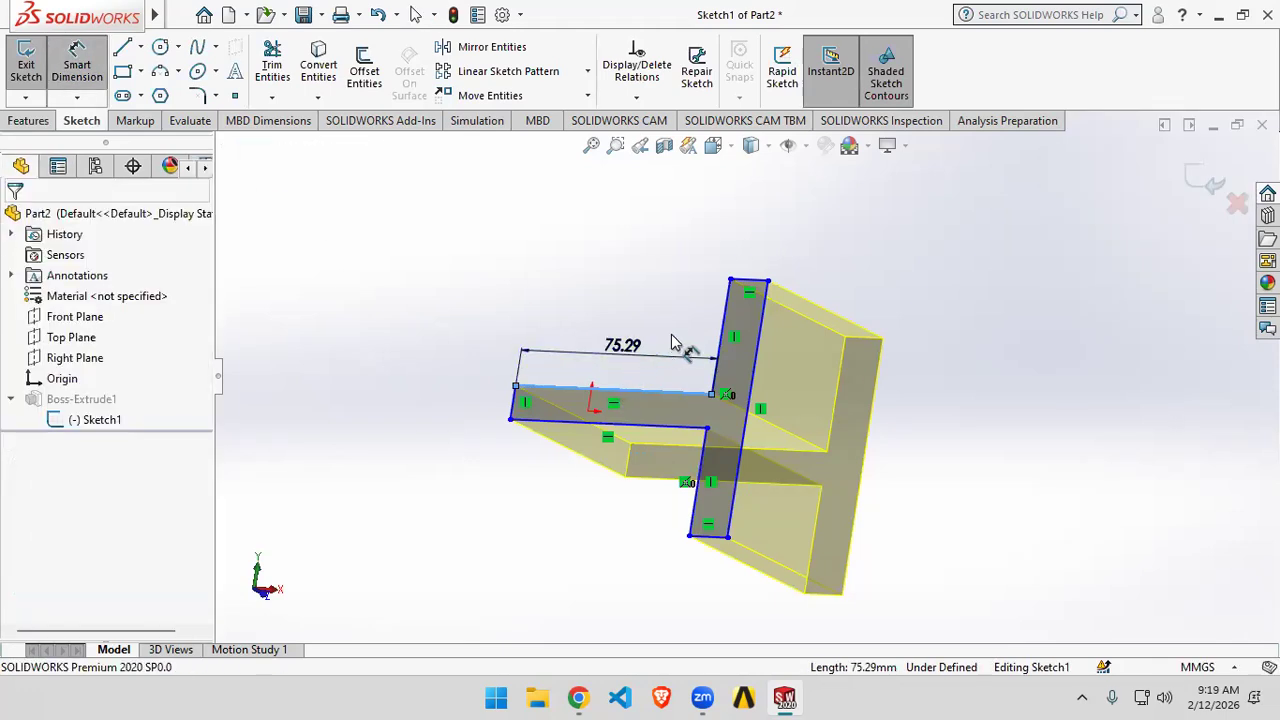
left_click(685, 342)
left_click(760, 338)
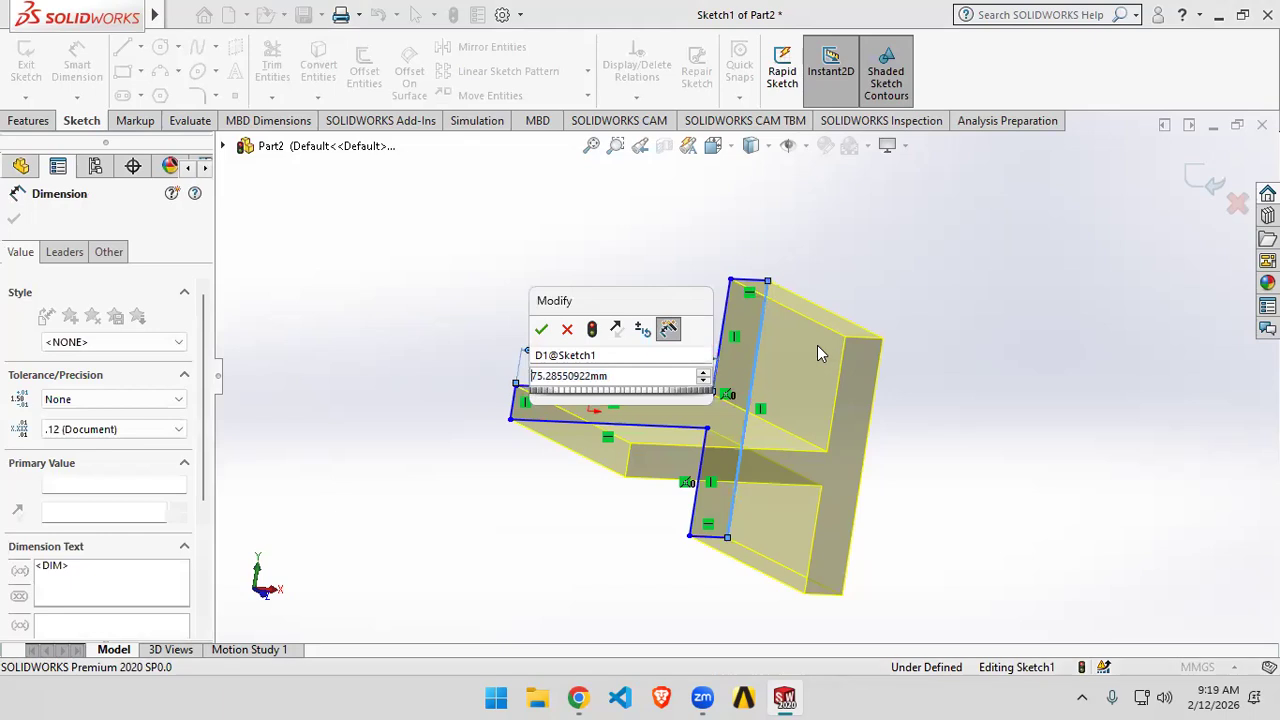
left_click(541, 329)
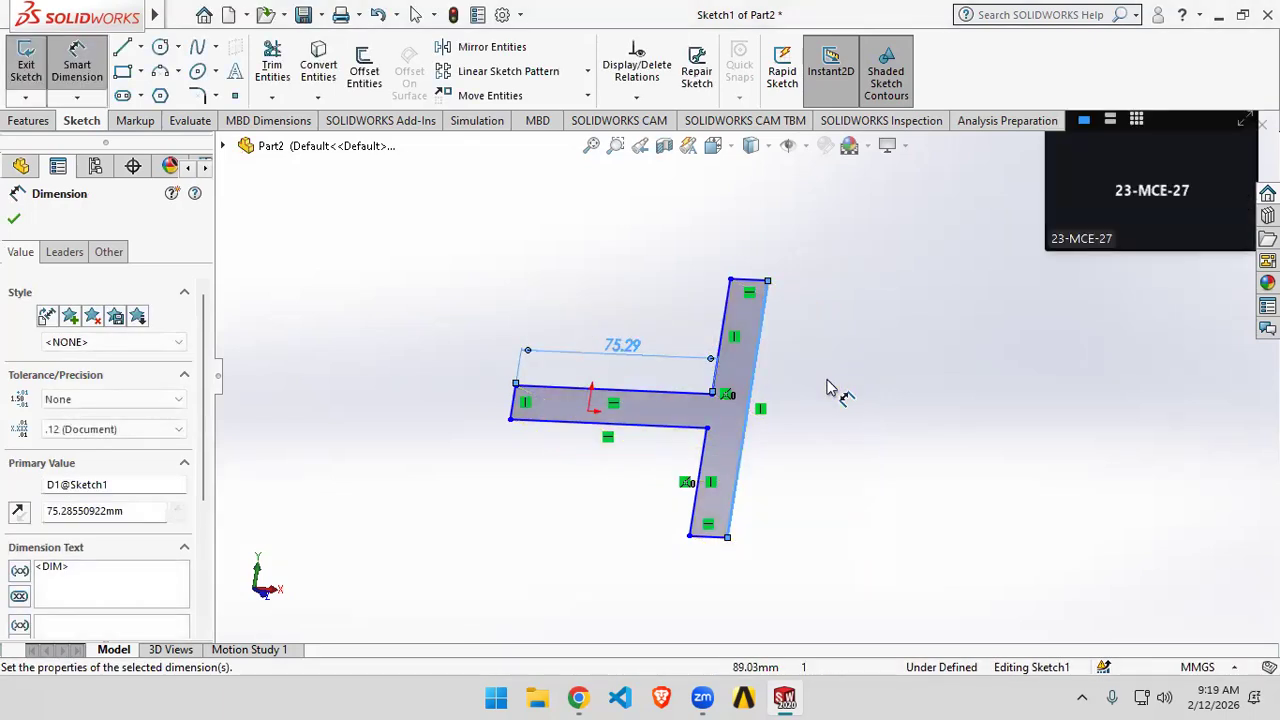
left_click(14, 218)
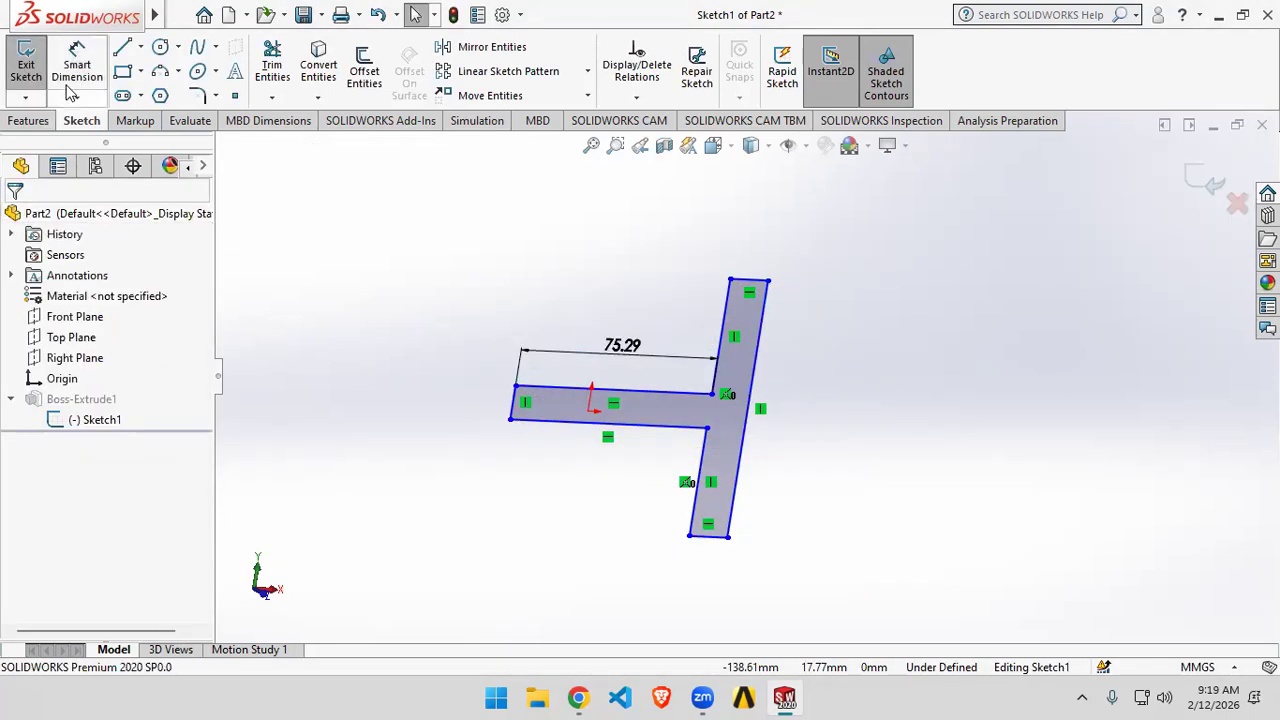
- Dimension the height of the vertical bar along its outer edge, accepting its sketched size
left_click(753, 385)
left_click(788, 370)
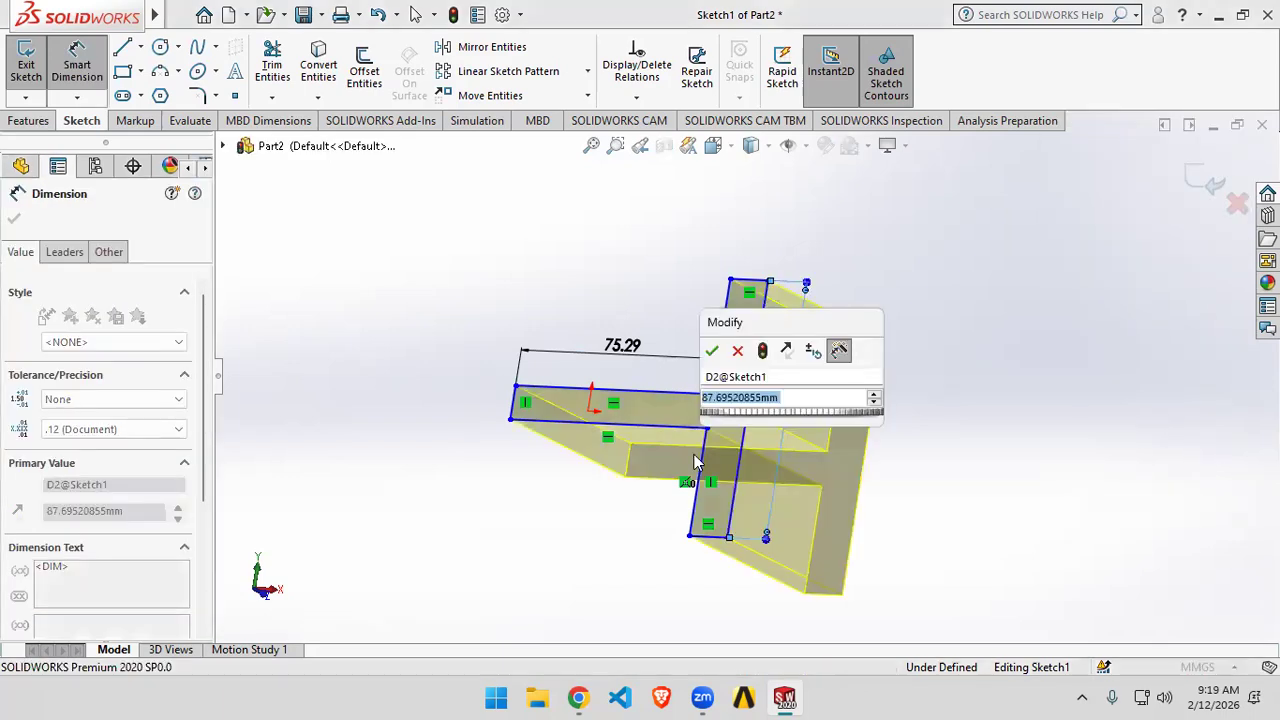
left_click(20, 166)
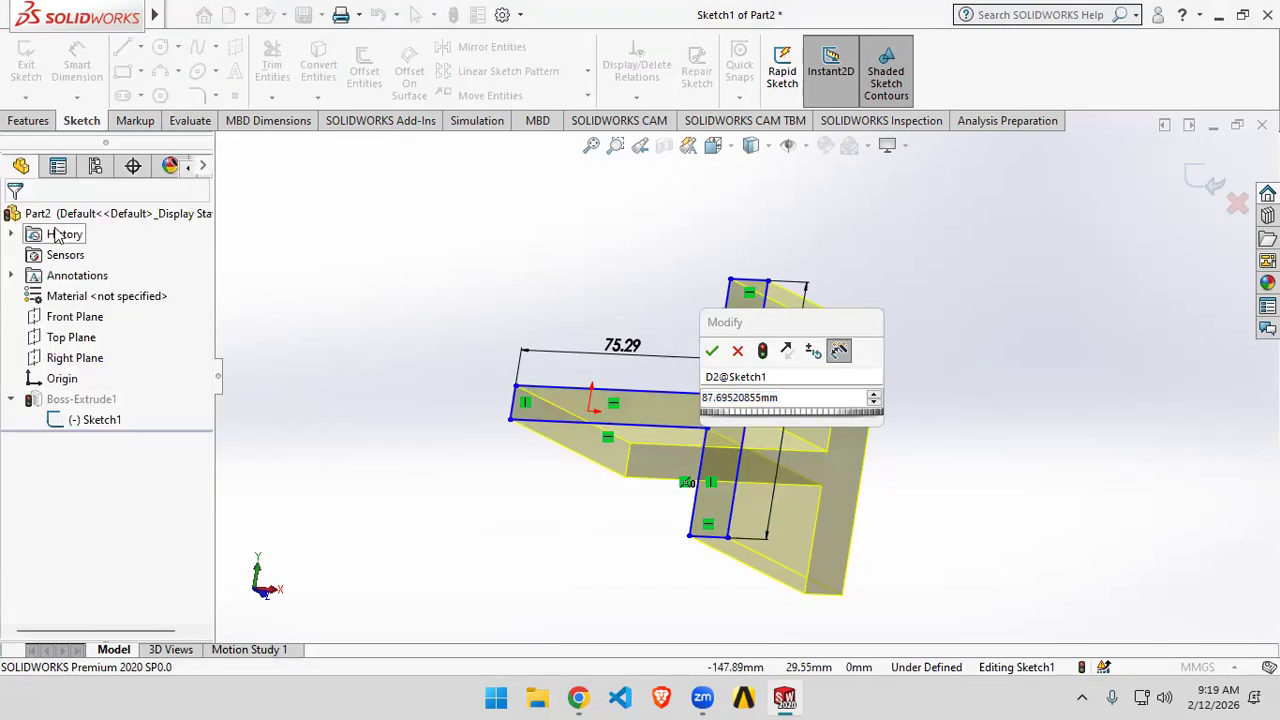
left_click(108, 424)
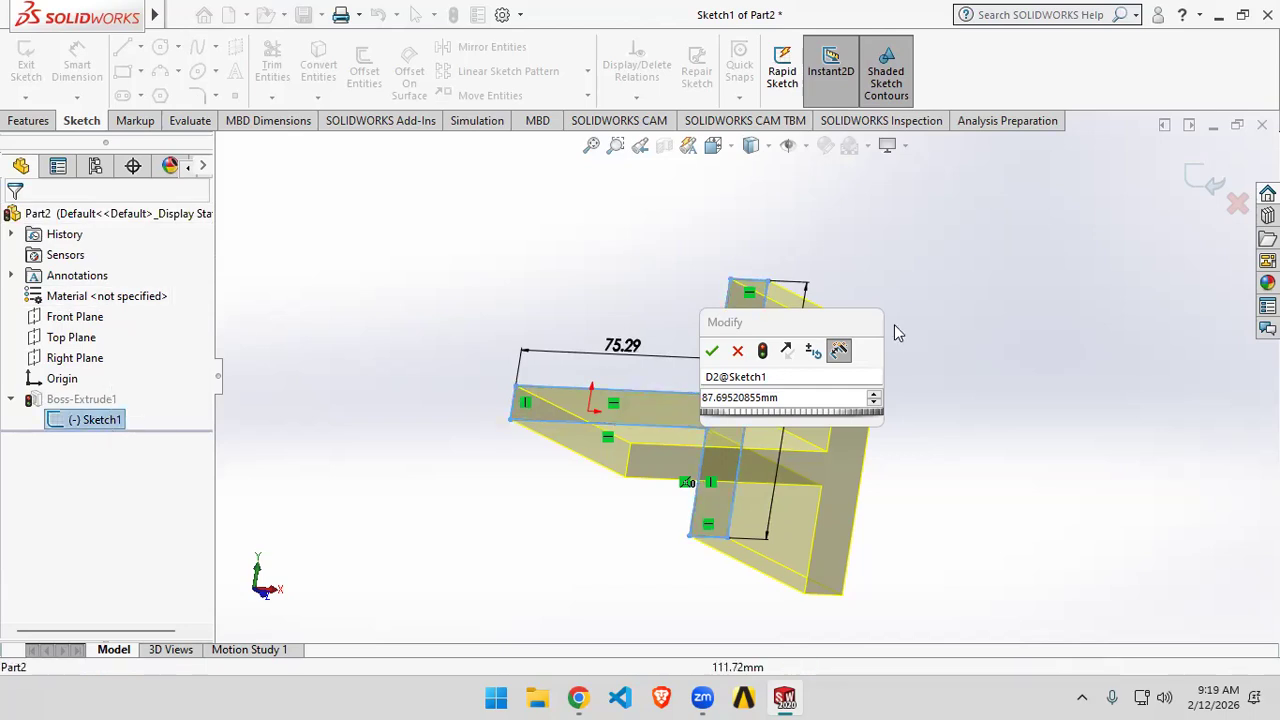
left_click(711, 350)
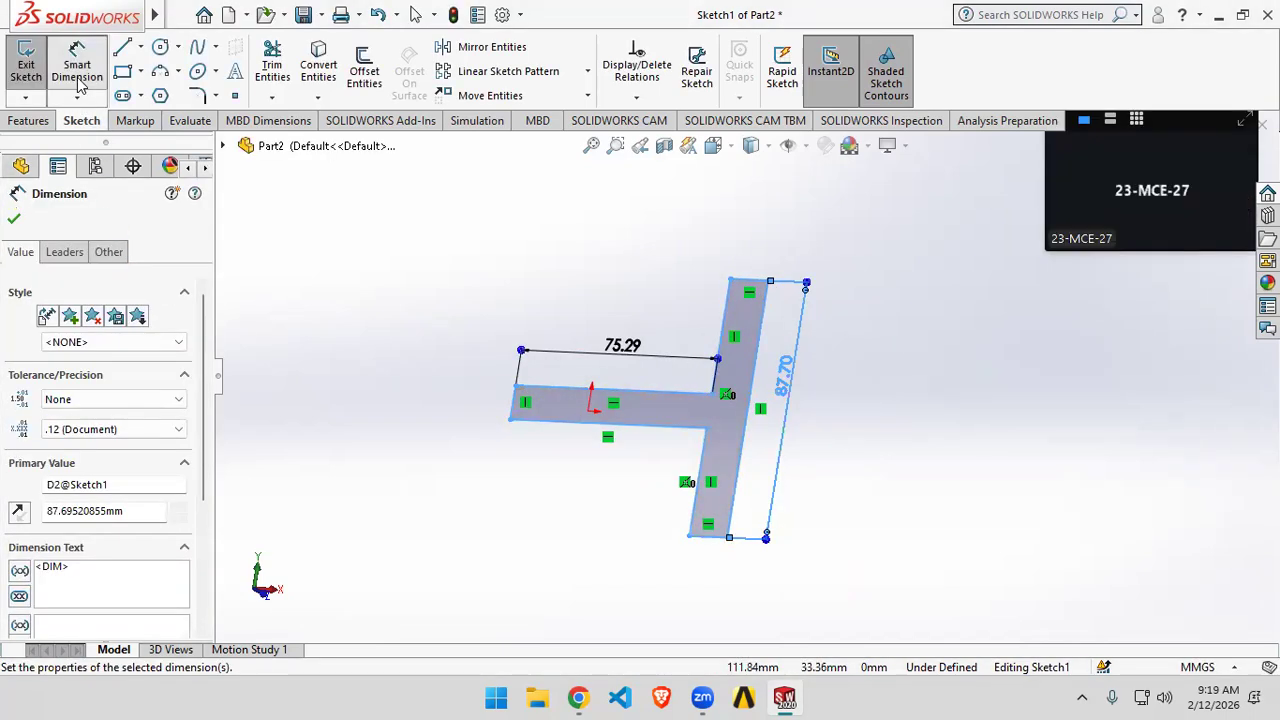
- Dimension the upper end edge of the vertical bar and set its width to 15 mm
left_click(746, 253)
left_click(748, 281)
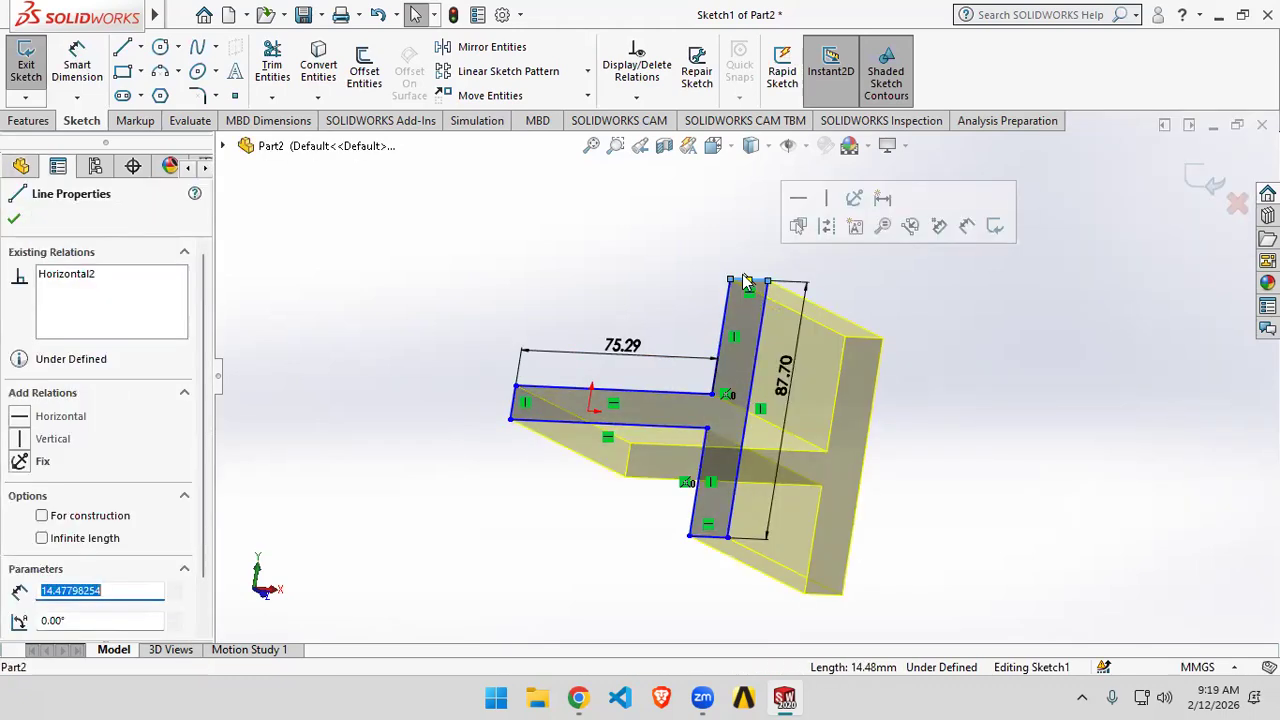
left_click(14, 212)
left_click(77, 60)
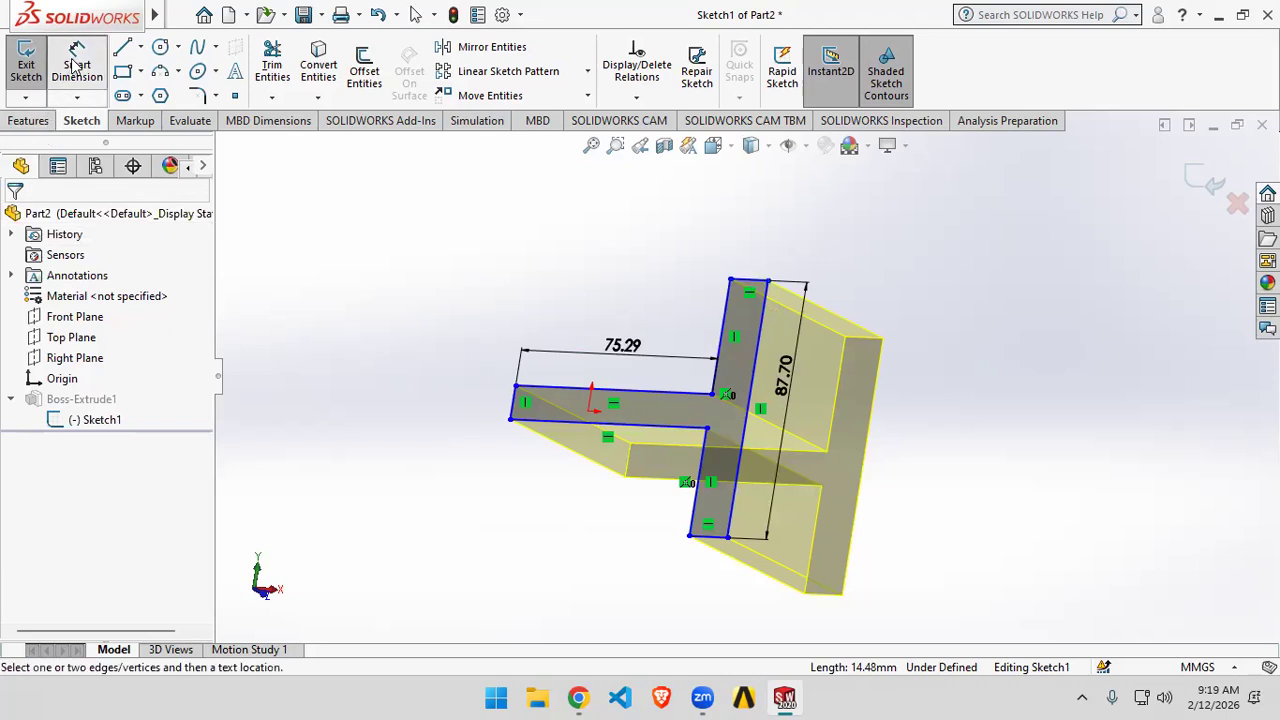
left_click(750, 281)
left_click(744, 262)
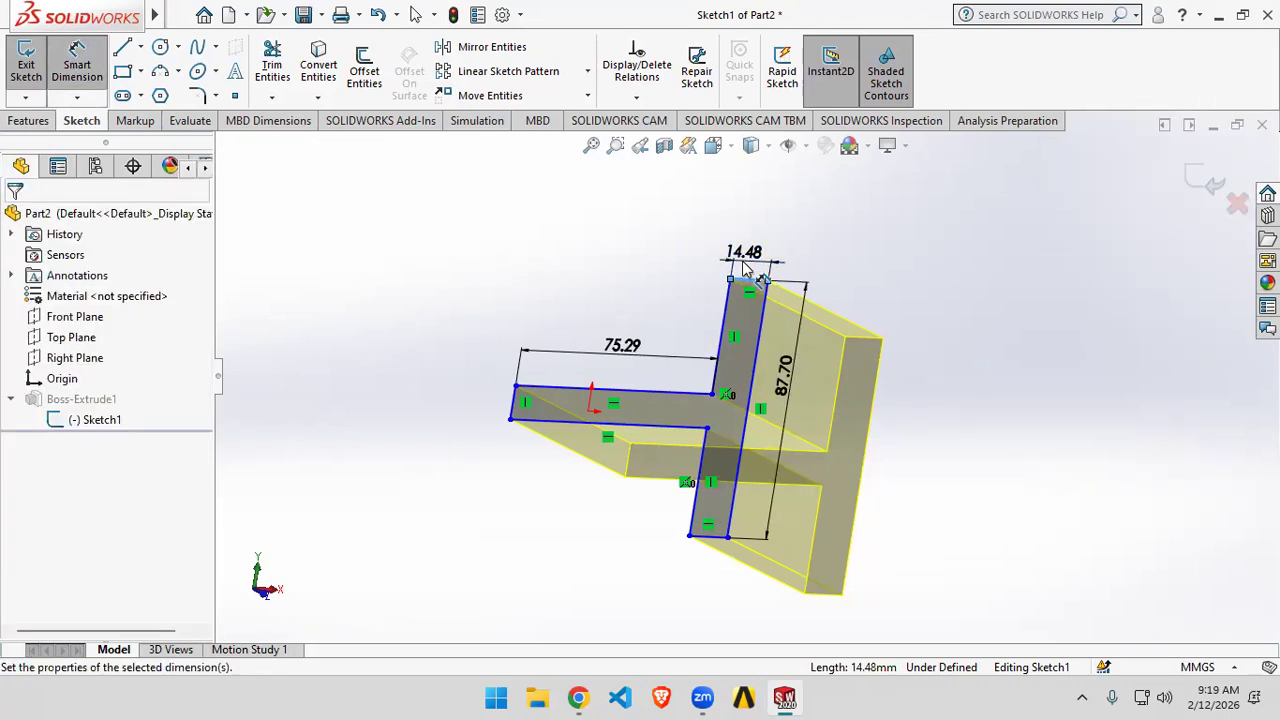
type("15")
key("Return")
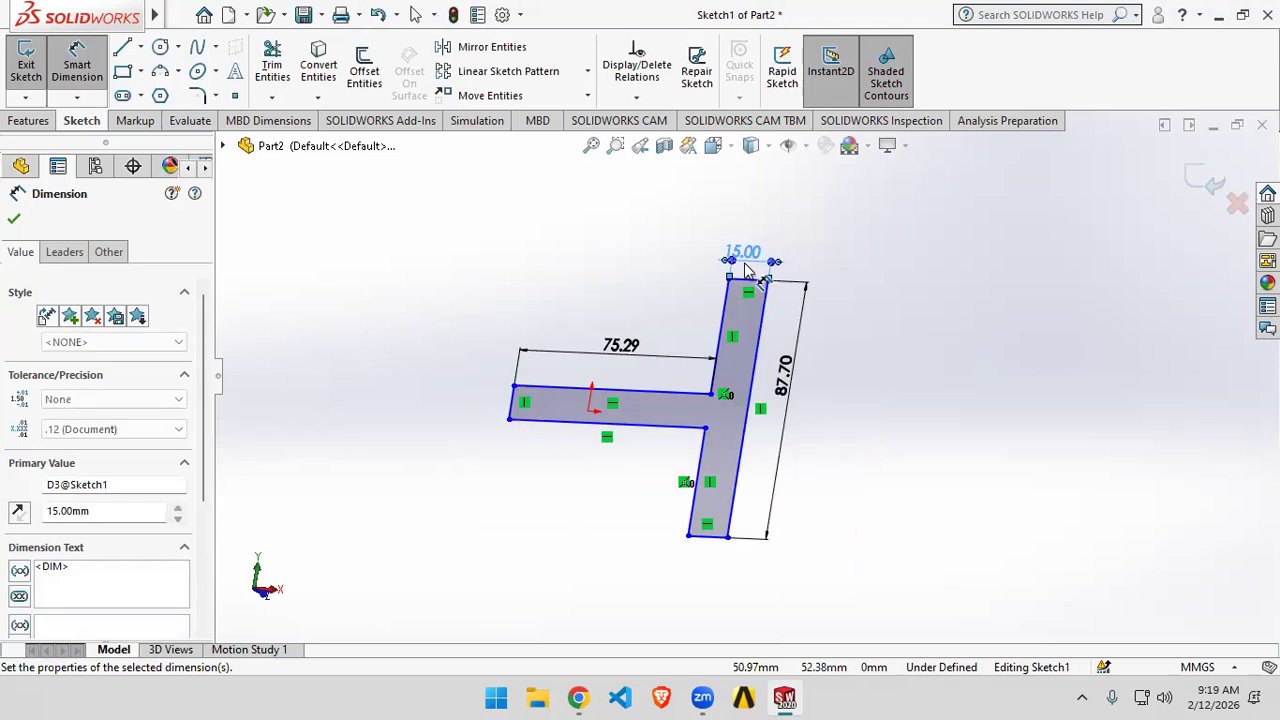
- Set the vertical bar's height to 100 mm and the horizontal arm's upper edge length to 75 mm
double_click(785, 380)
type("100")
key("Return")
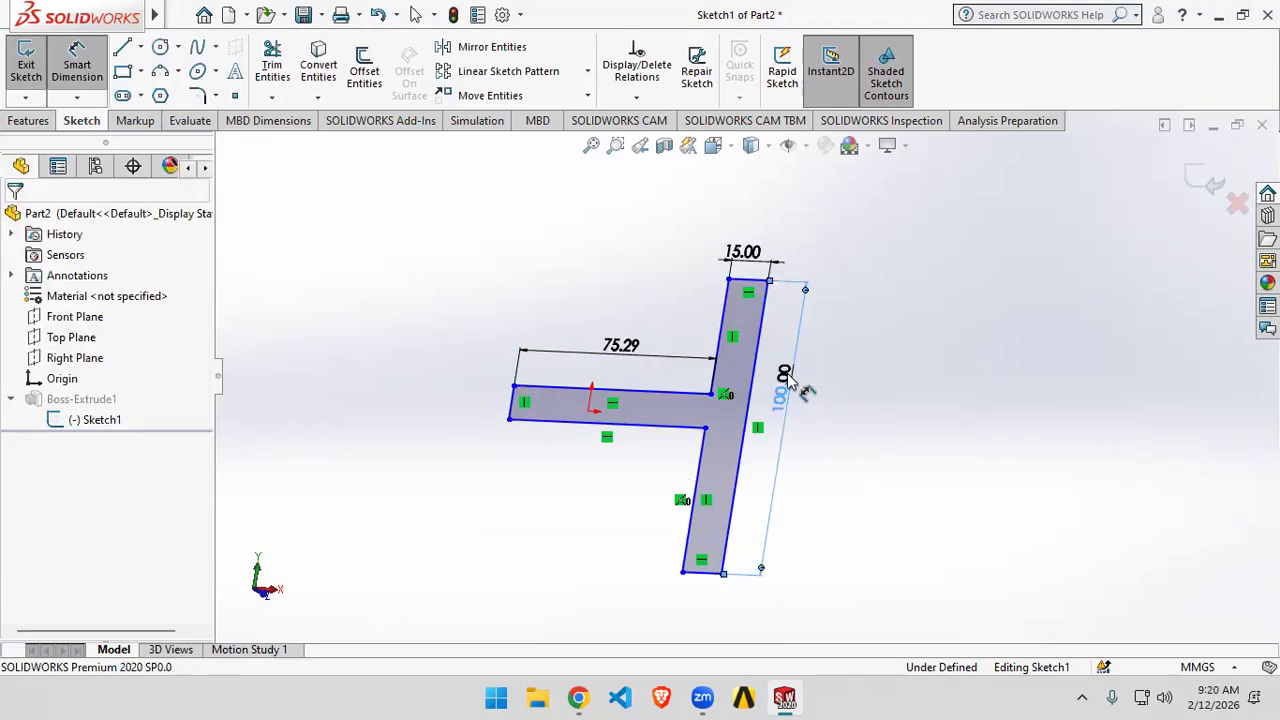
left_click(628, 347)
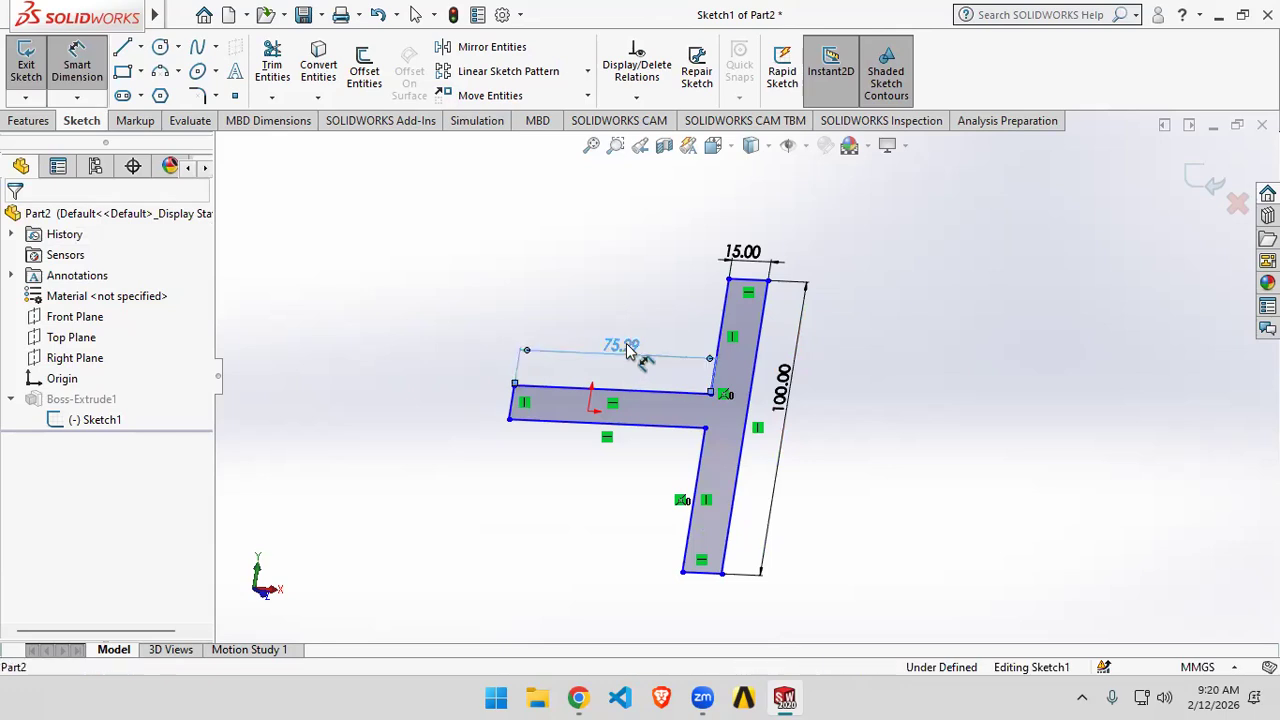
double_click(628, 347)
type("75")
key("Return")
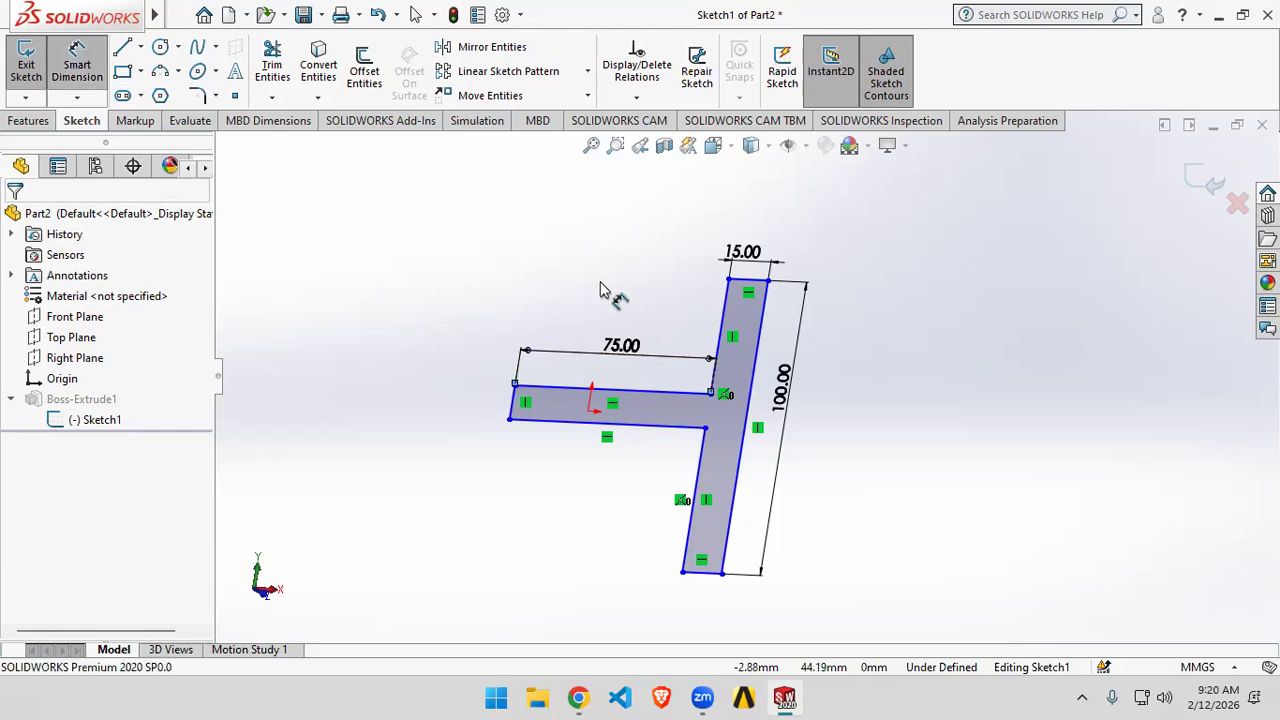
- Dimension the vertical bar's inner edge above the horizontal arm and set it to 40 mm
left_click(711, 325)
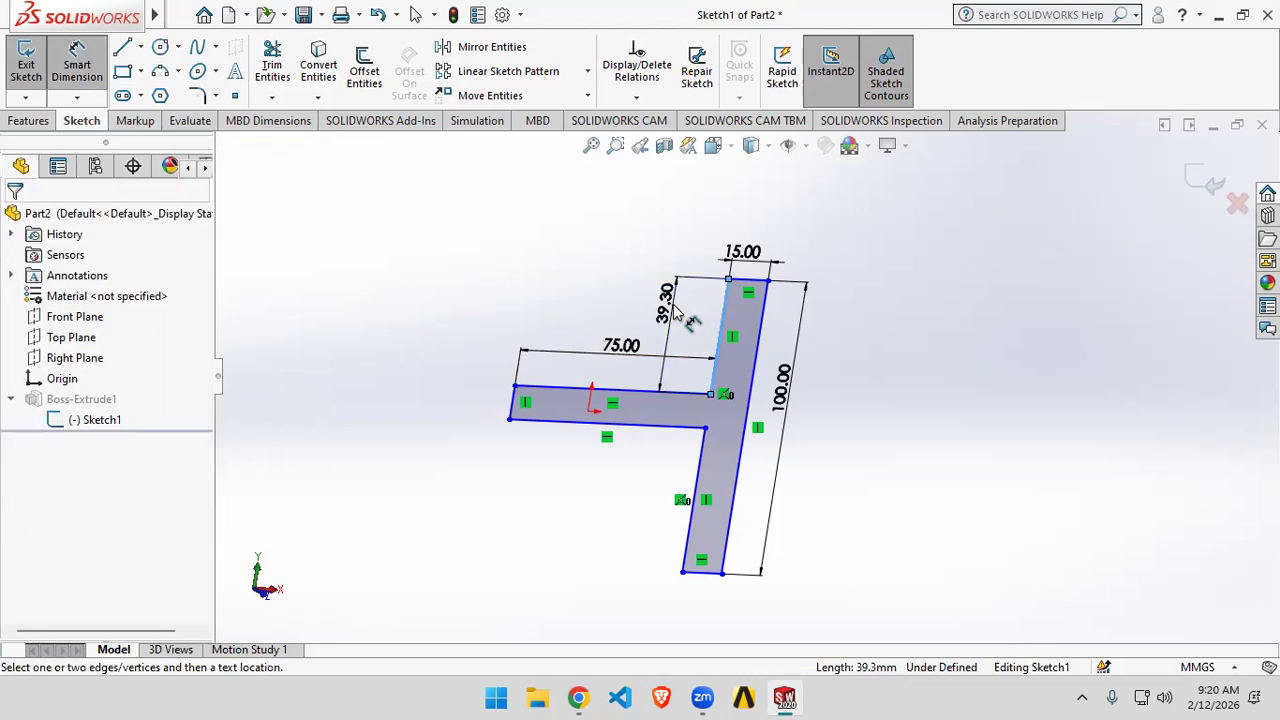
left_click(678, 330)
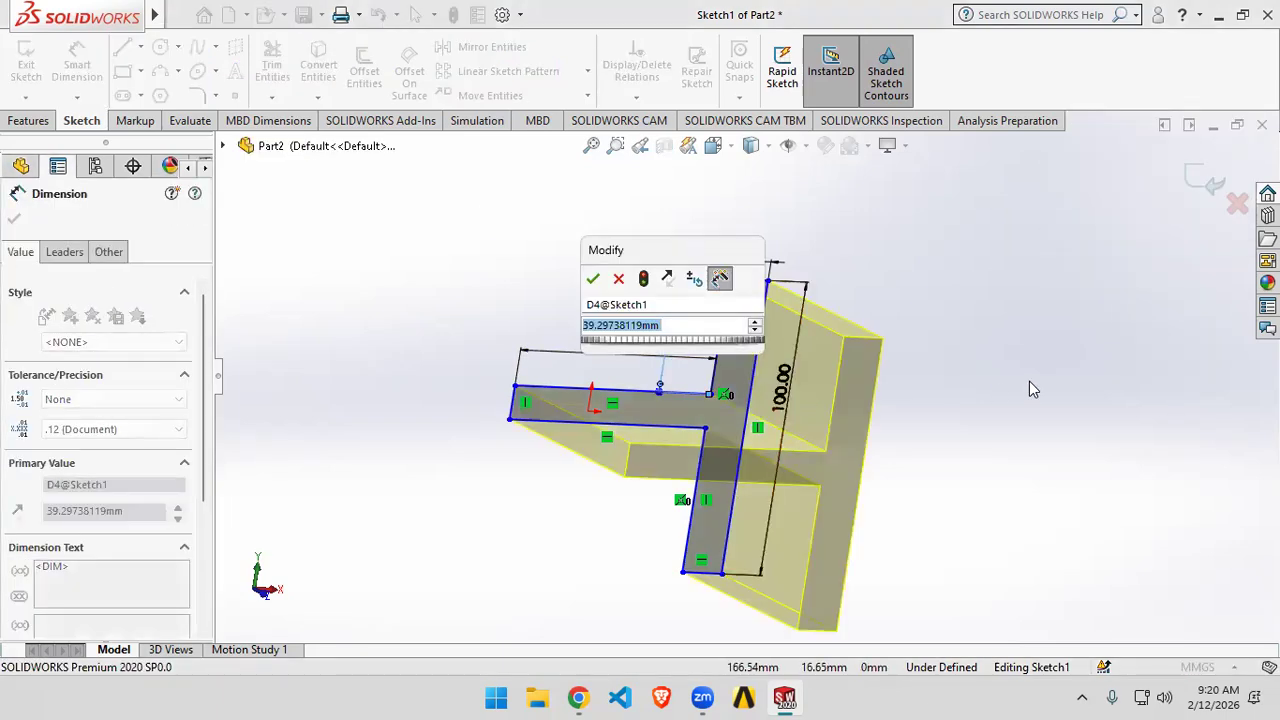
type("40")
key("Return")
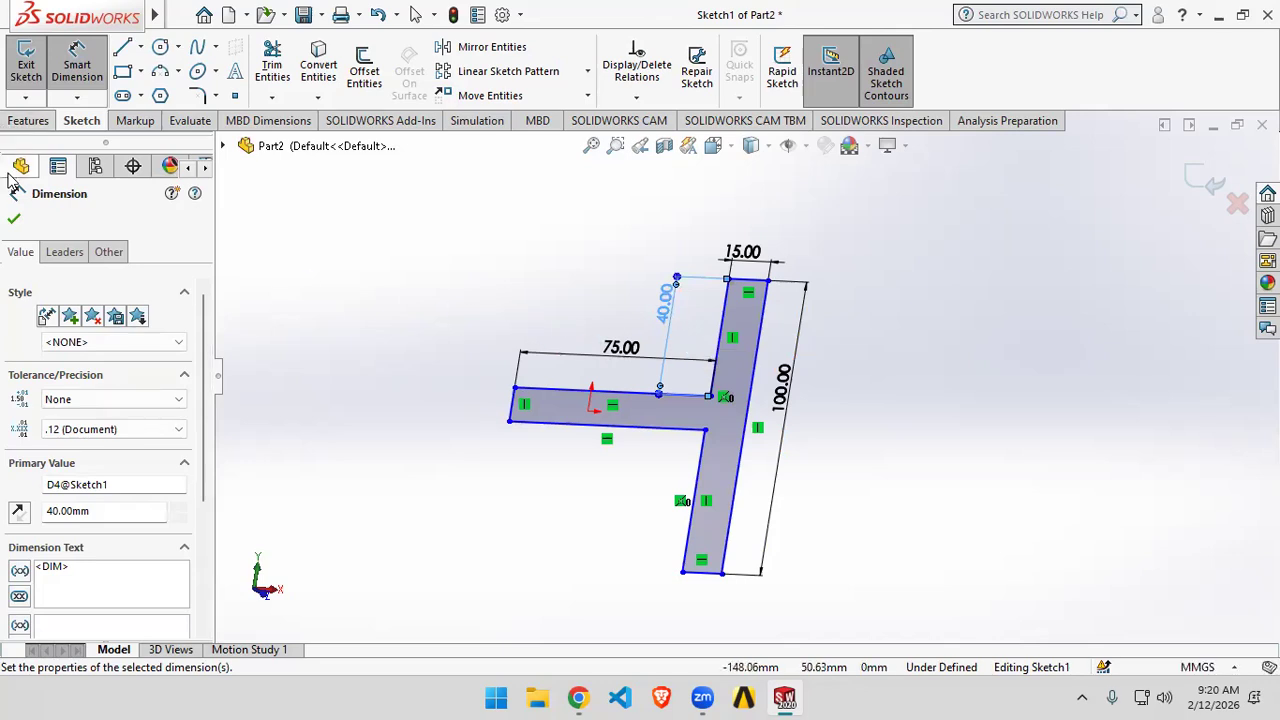
left_click(14, 218)
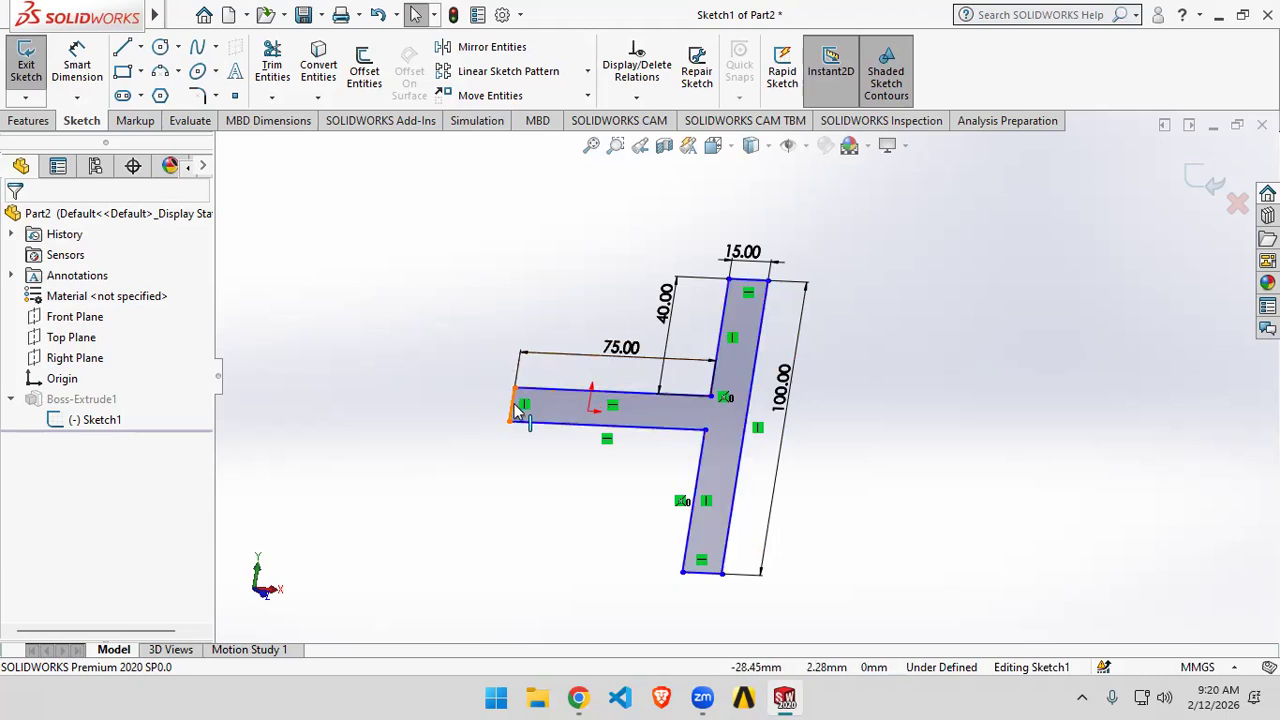
- Dimension the free end edge of the horizontal arm and set its thickness to 10 mm
left_click(104, 76)
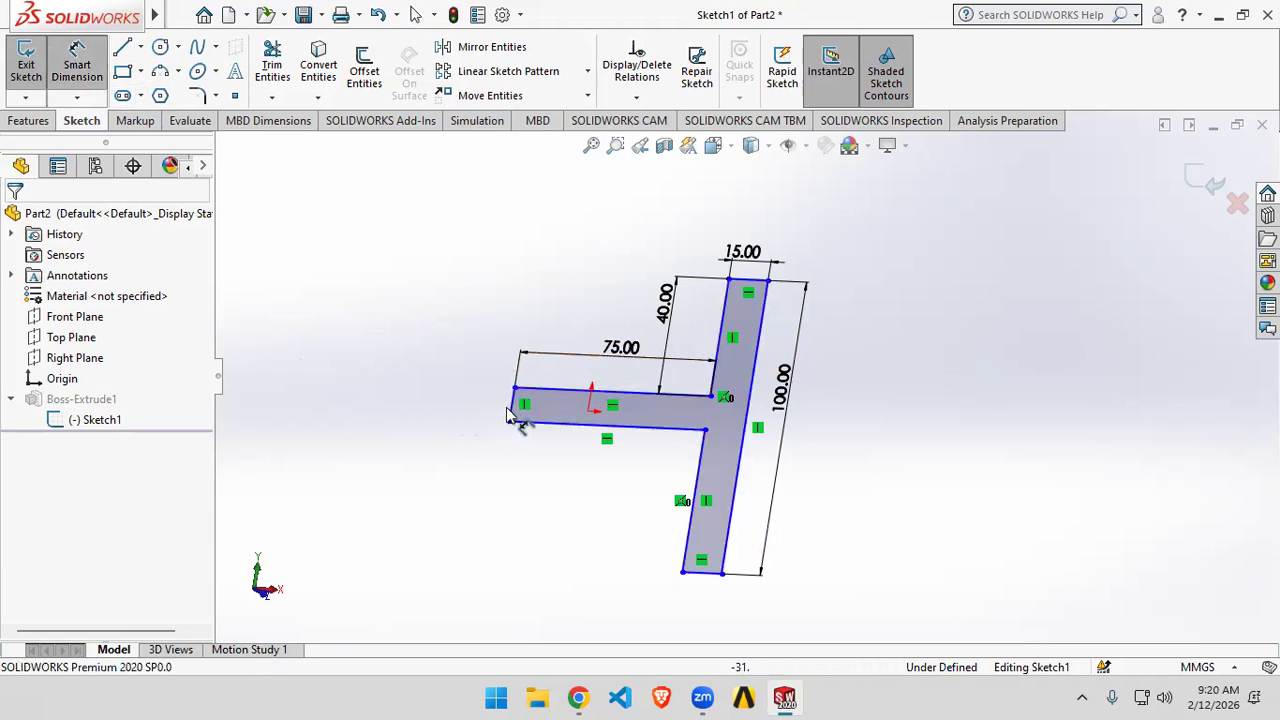
left_click(512, 405)
left_click(494, 414)
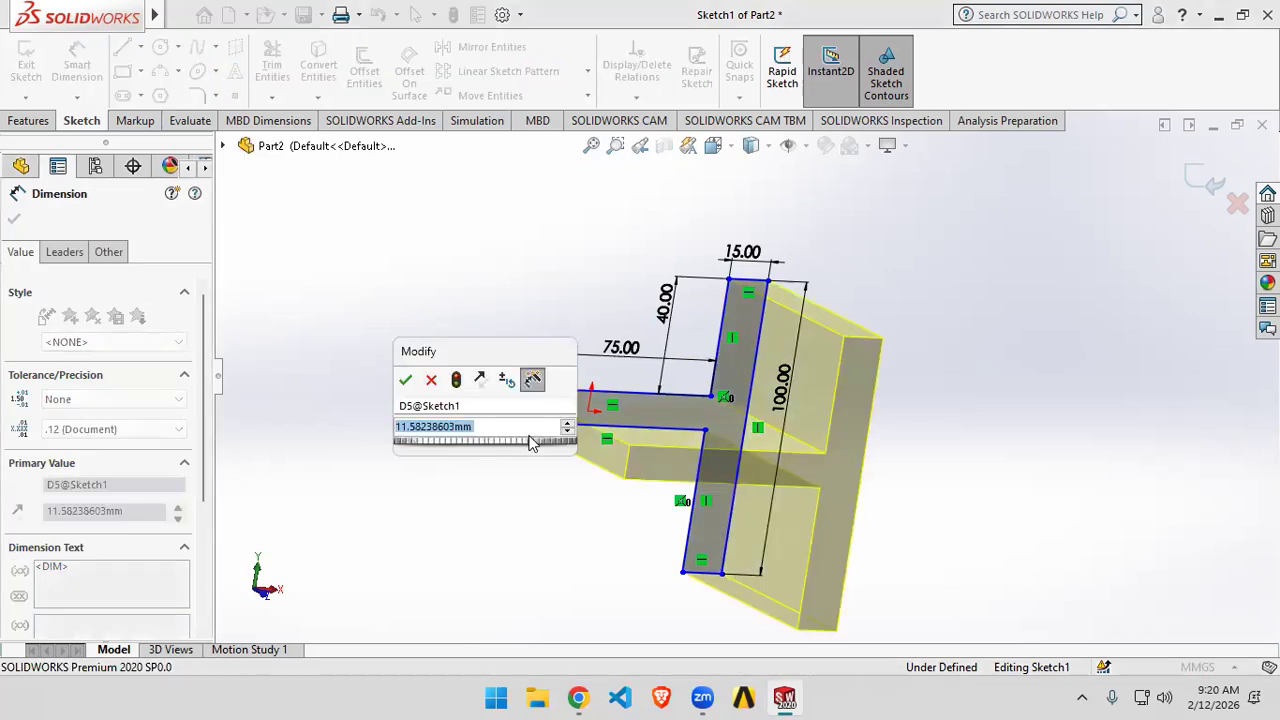
type("10")
key("Return")
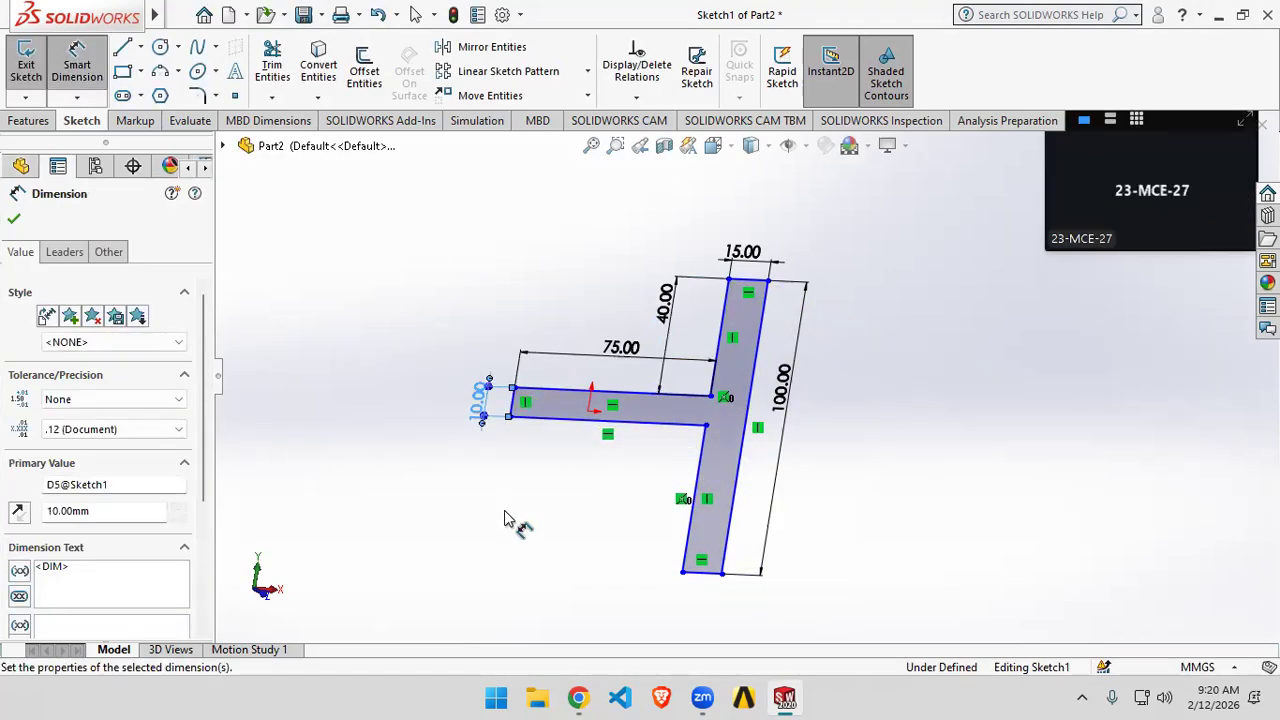
- Set the length of the bar's inner edge above the arm to 45 mm and exit the sketch
double_click(662, 300)
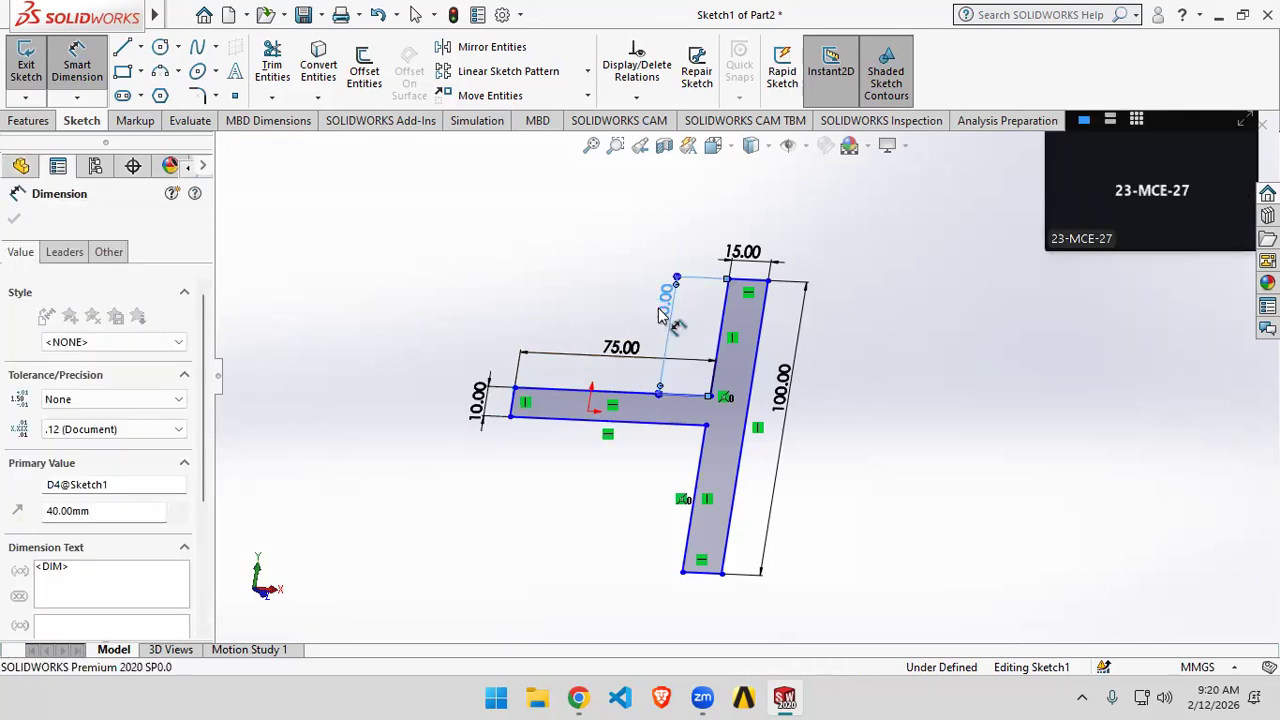
type("45")
key("Return")
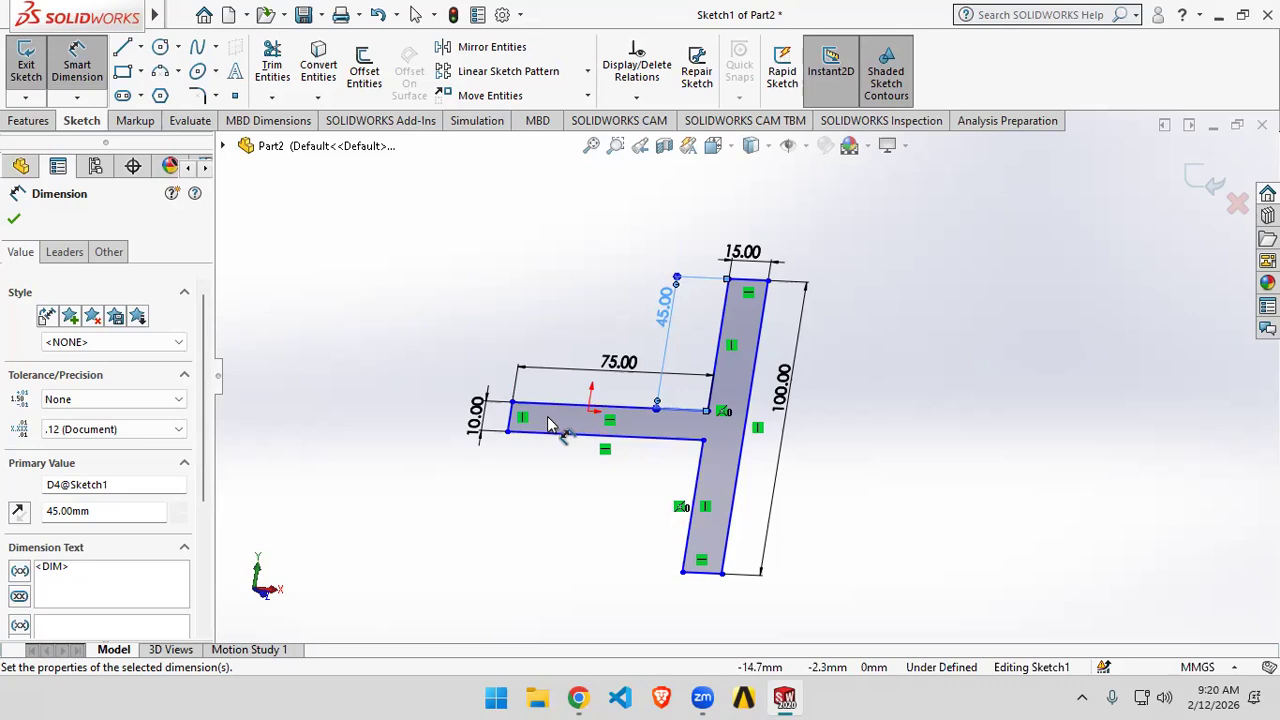
left_click(14, 218)
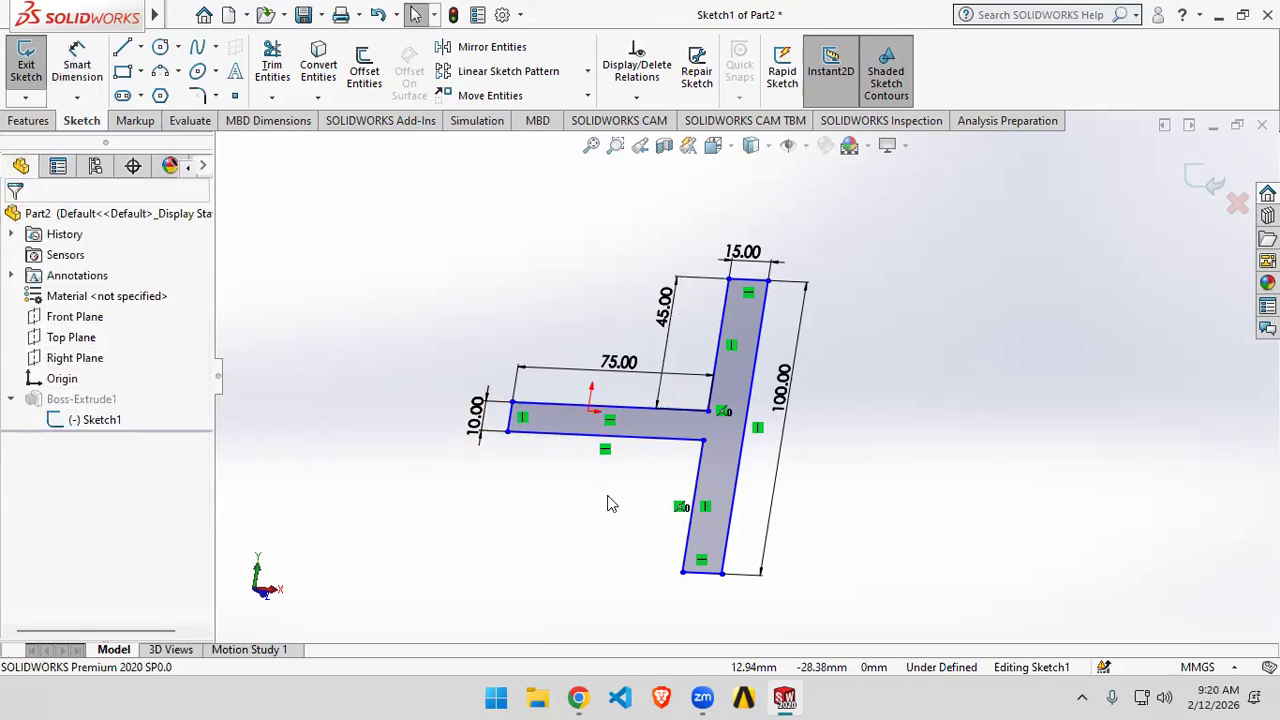
left_click(26, 62)
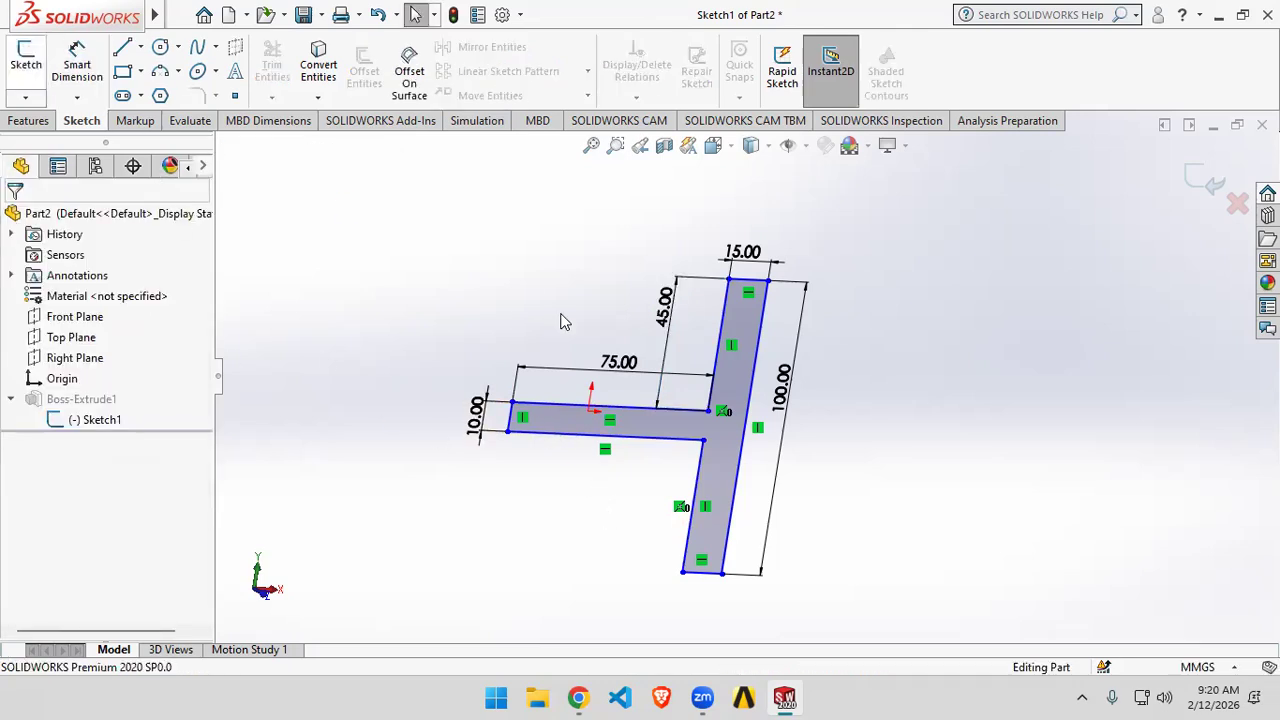
- Reopen the extruded boss's profile sketch to view its dimensions, and exit it
middle_click_drag(965, 450, 930, 436)
double_click(113, 438)
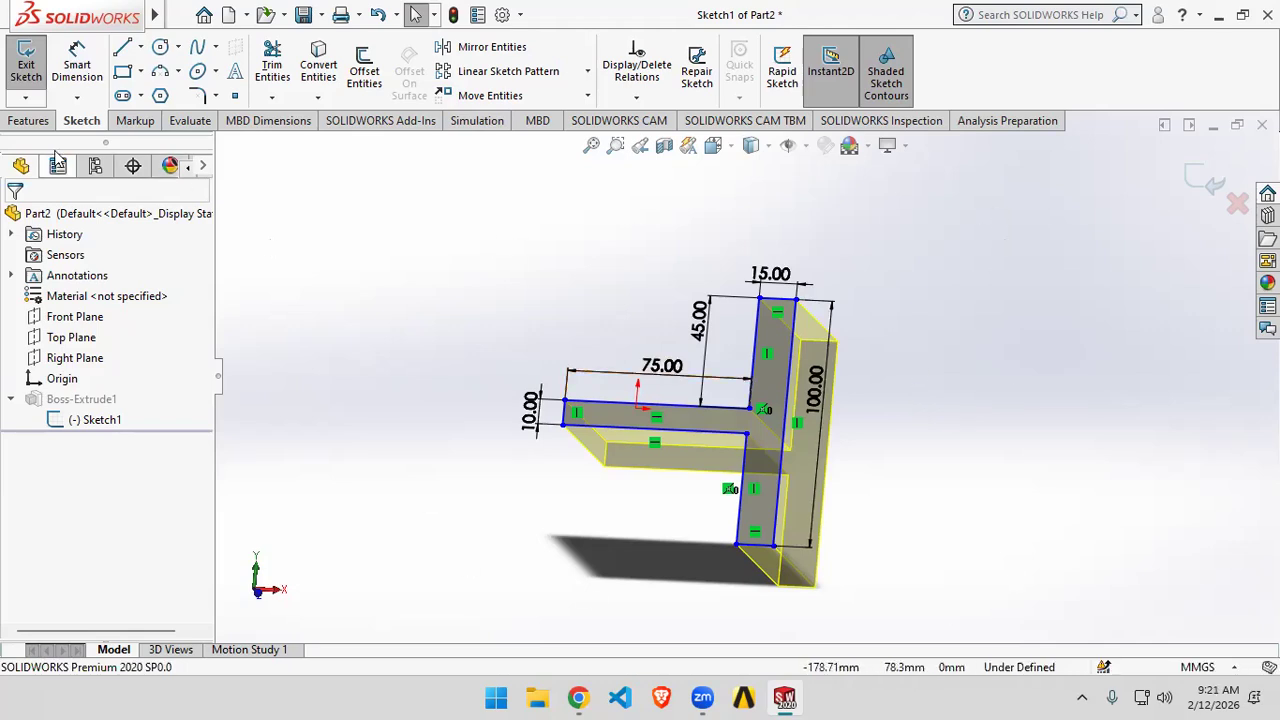
left_click(27, 70)
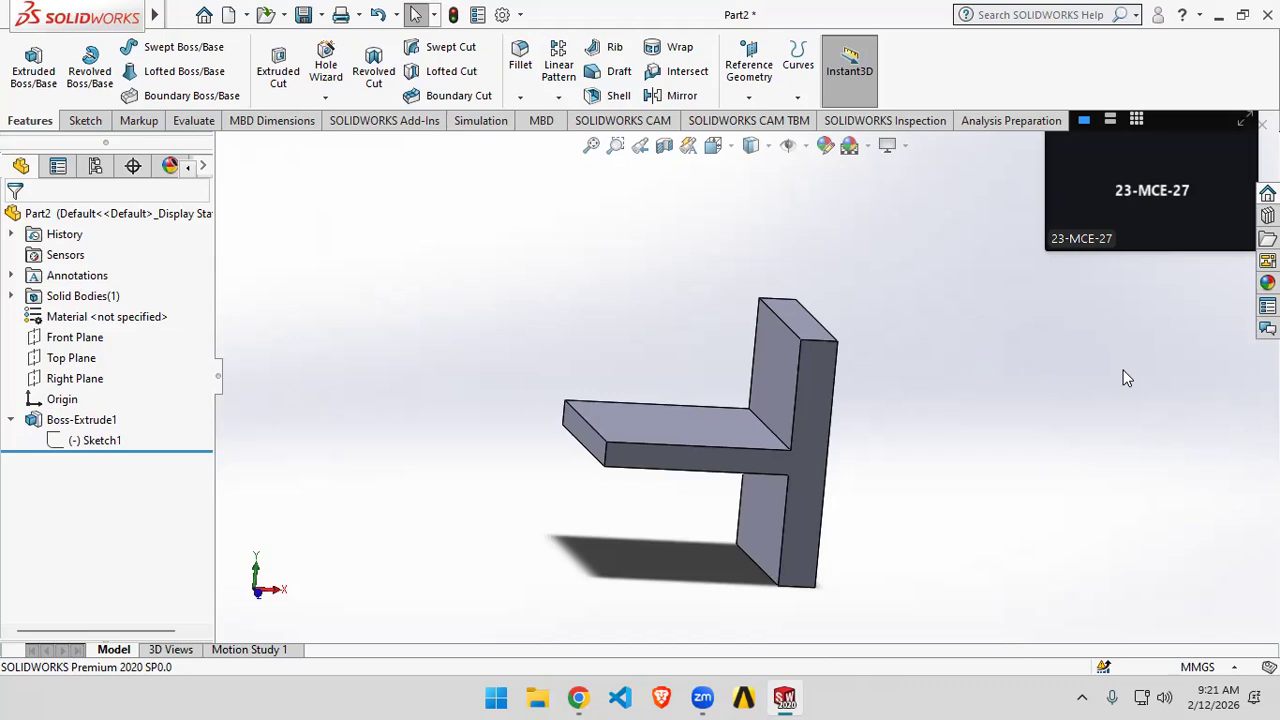
- Review the available add-ins, checking the SOLIDWORKS Simulation entry, and accept the list
left_click(490, 121)
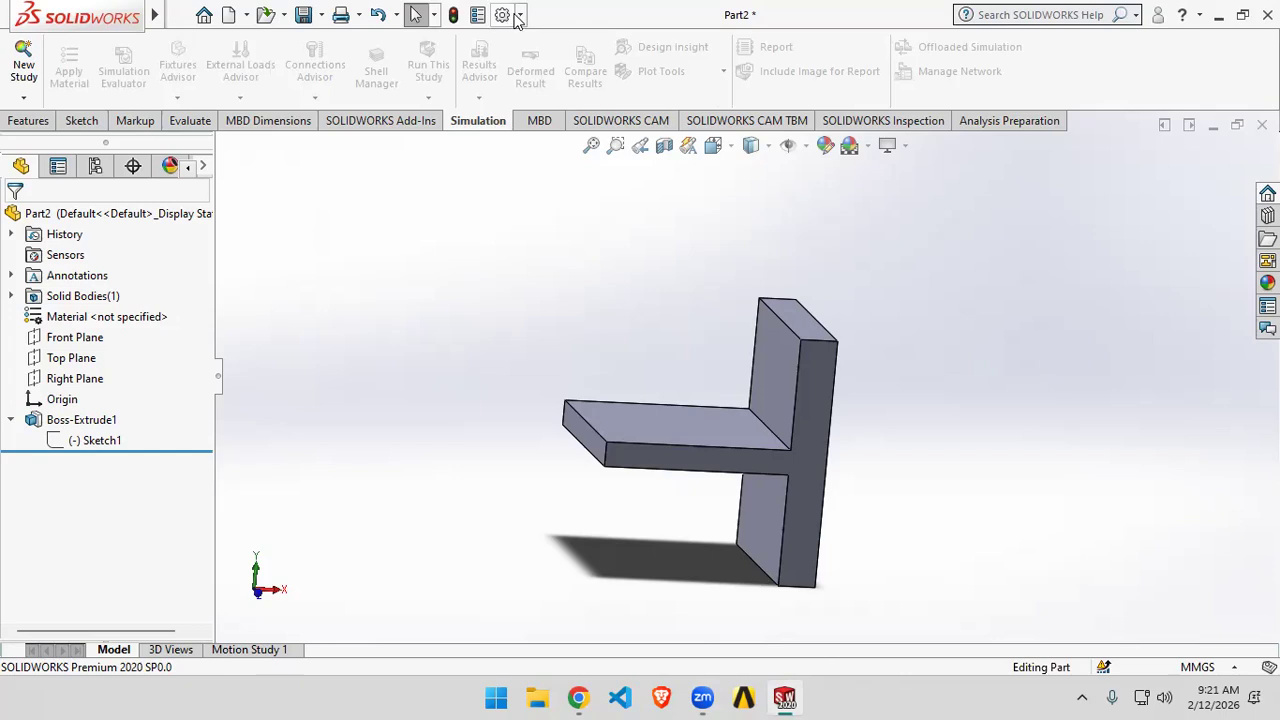
left_click(519, 15)
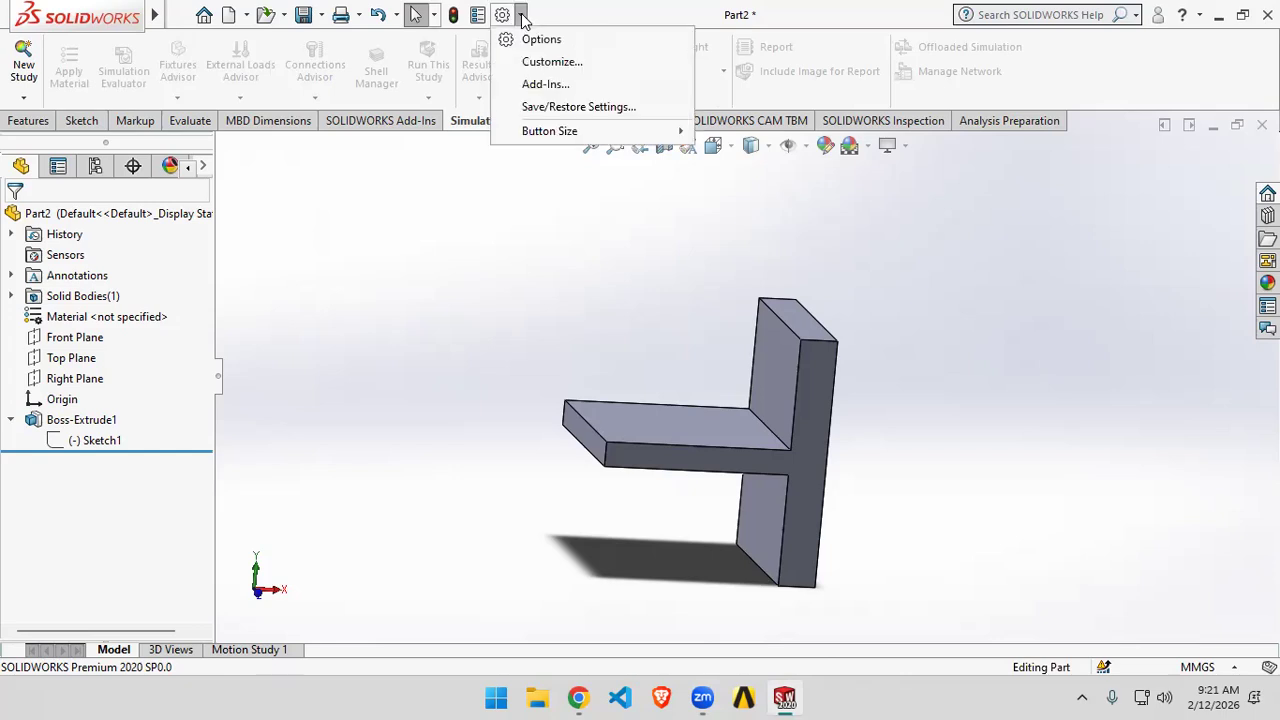
left_click(546, 85)
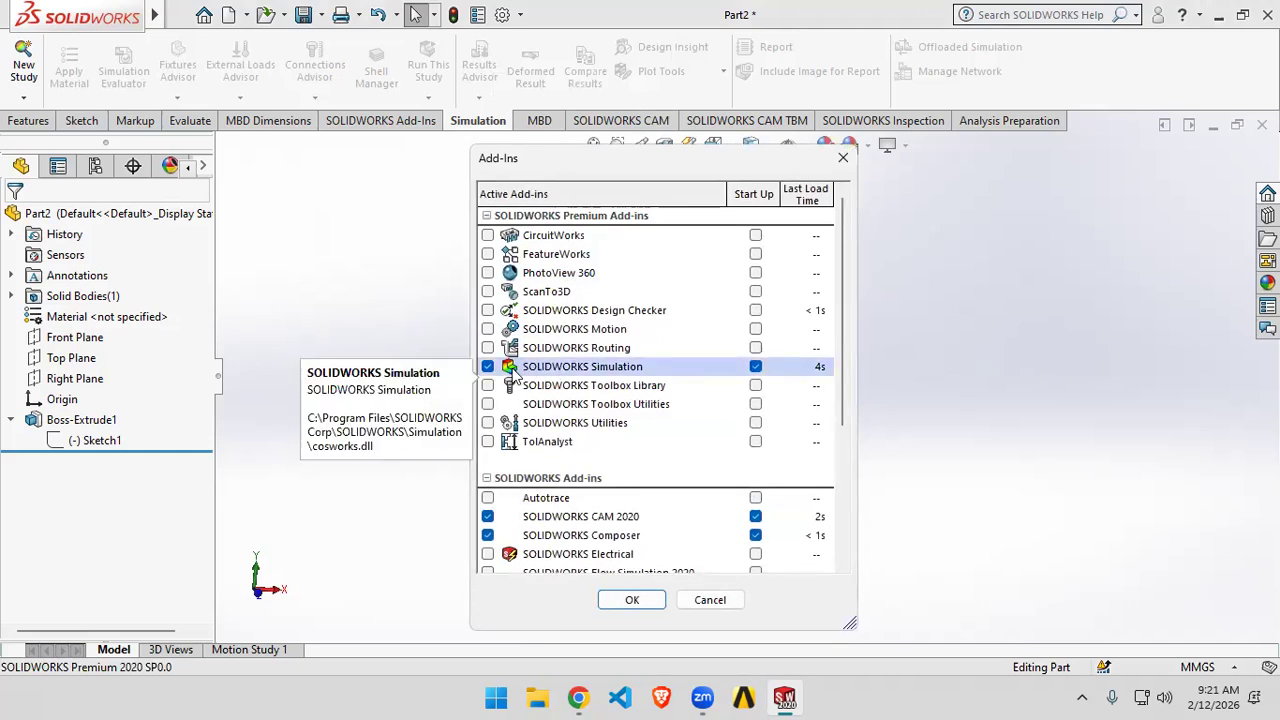
left_click_drag(636, 167, 644, 104)
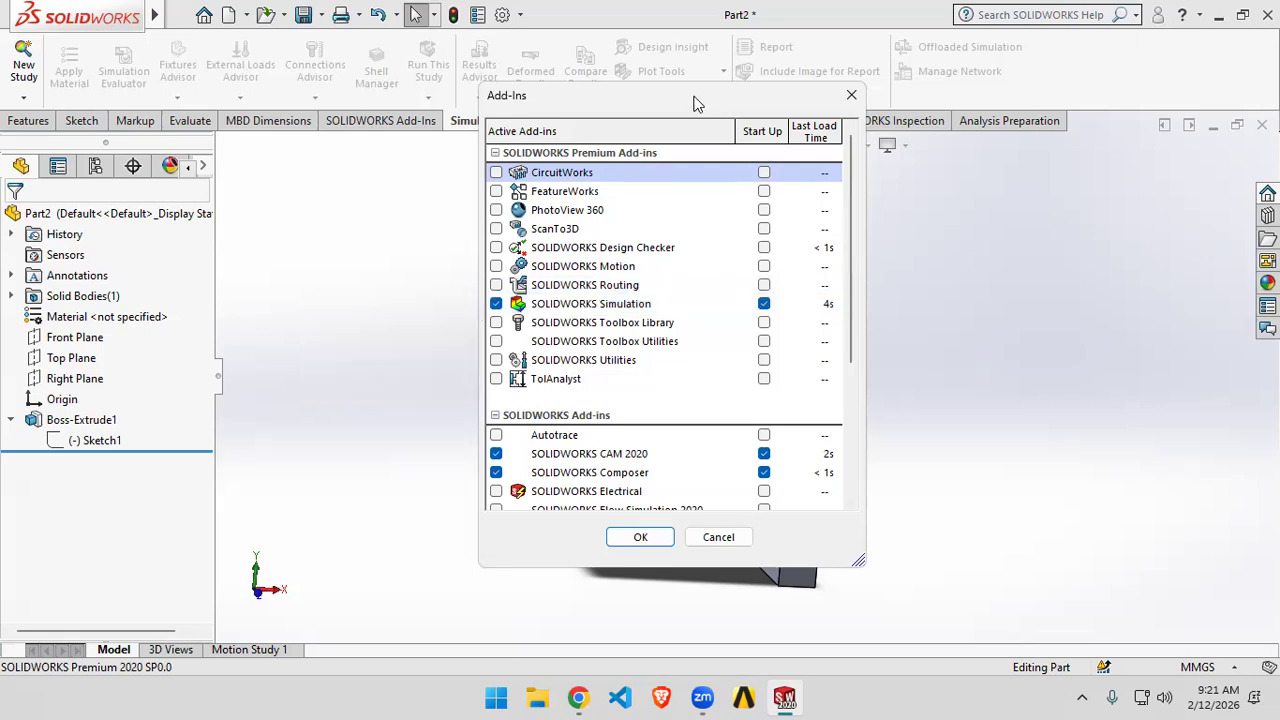
left_click_drag(695, 96, 701, 17)
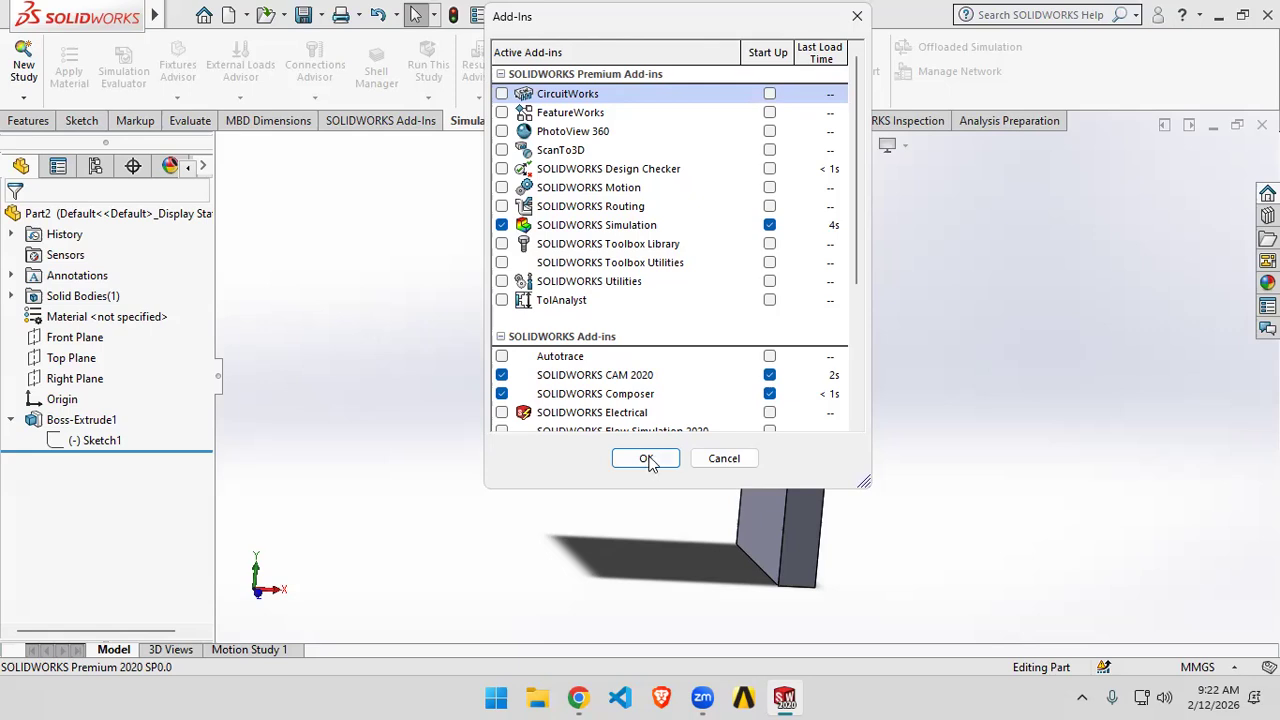
scroll(663, 296, "down", 4)
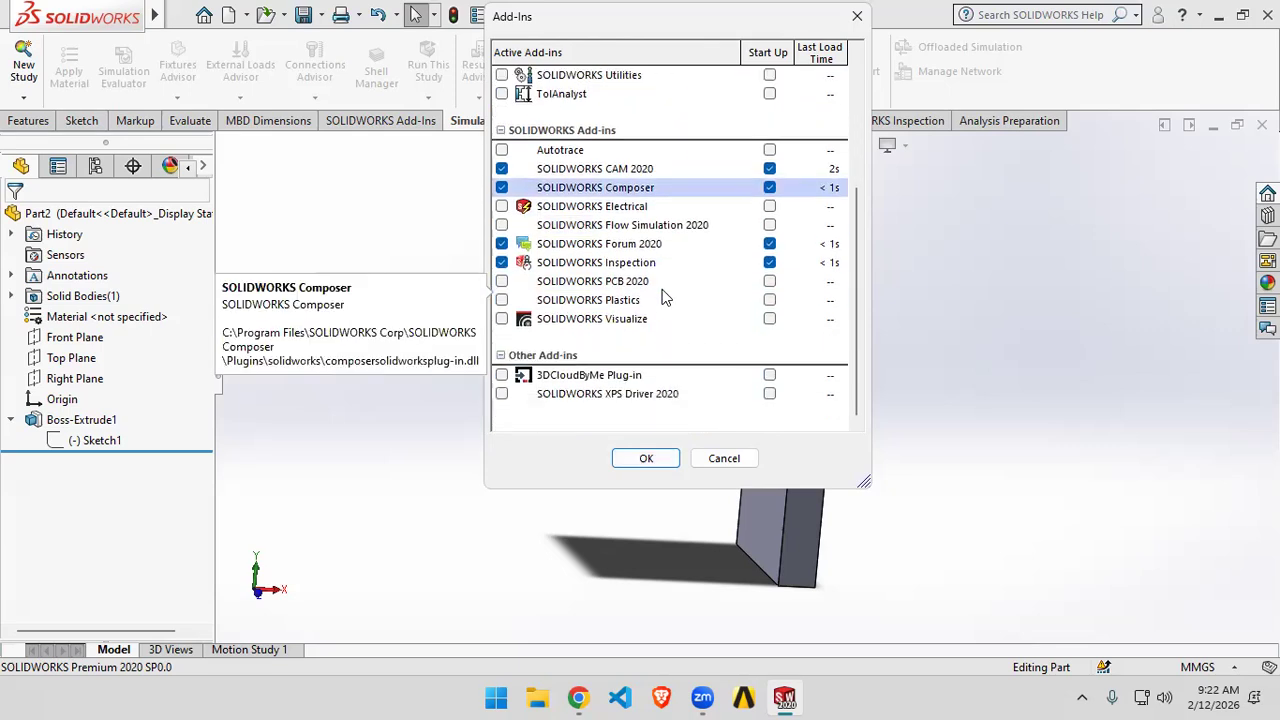
scroll(663, 293, "up", 1)
scroll(663, 293, "up", 3)
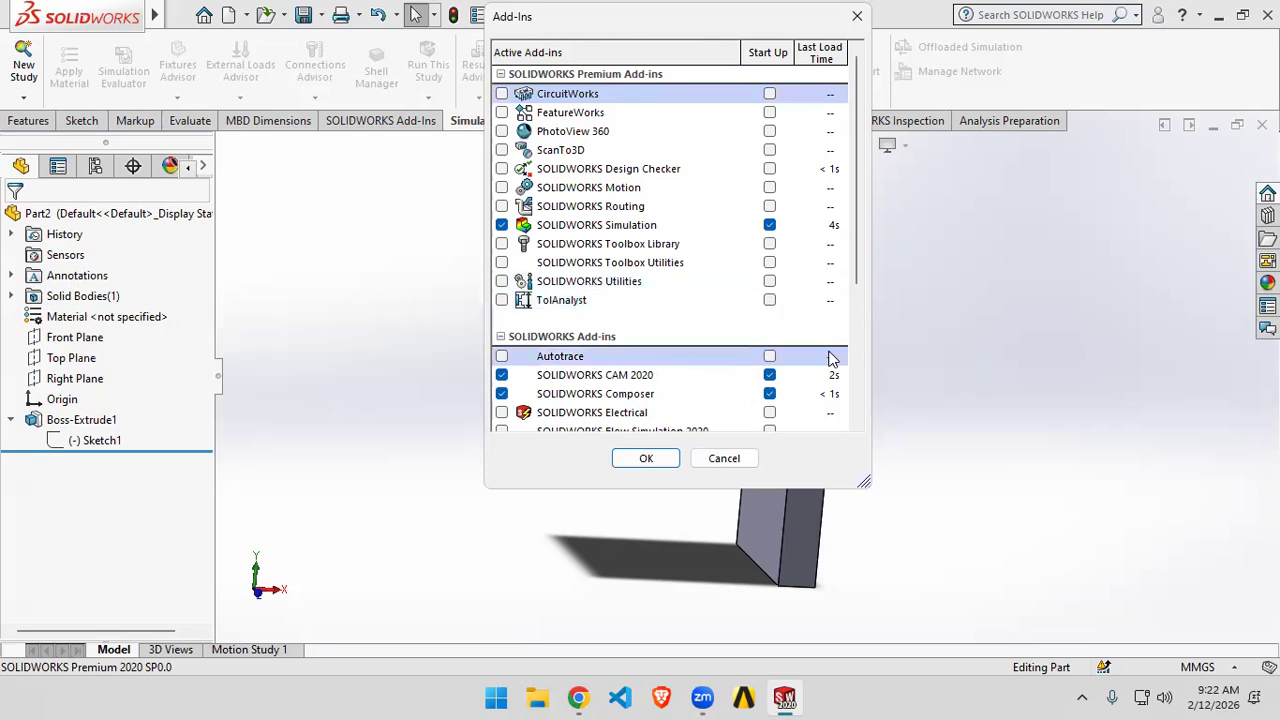
left_click(660, 462)
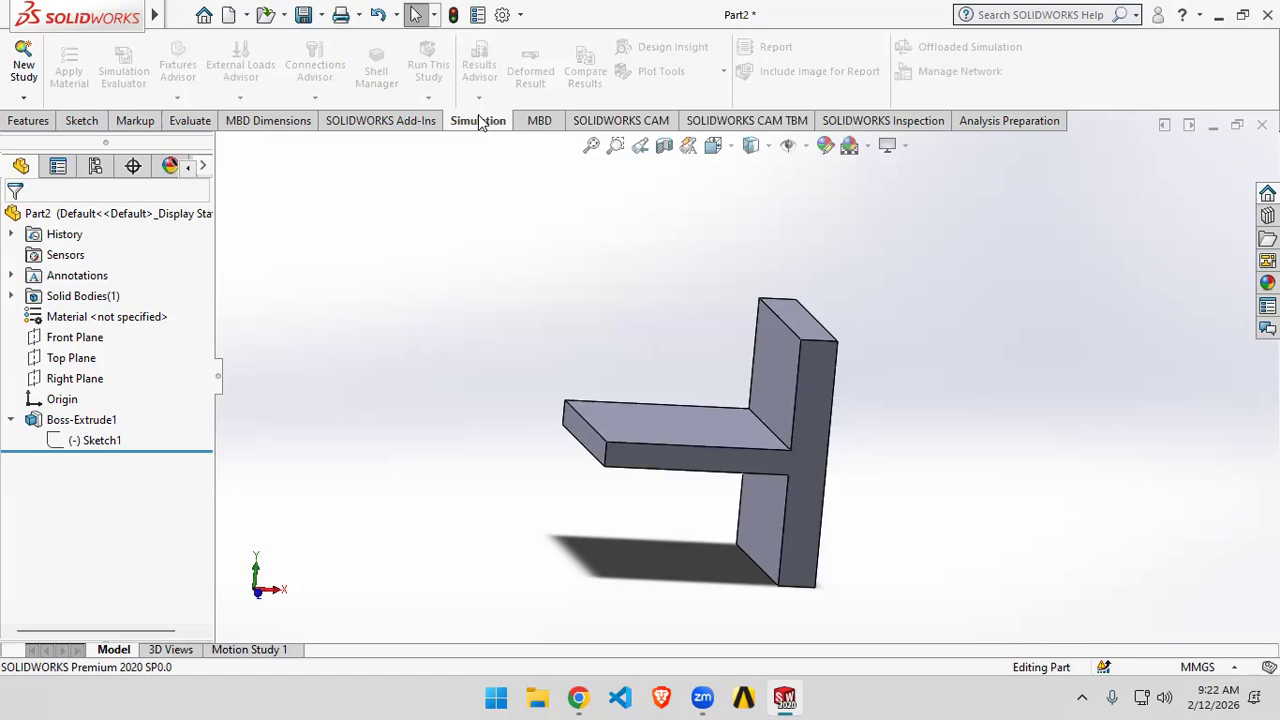
- Start a new simulation study and review the general, advanced and specialized study types
left_click(538, 122)
left_click(497, 124)
left_click(24, 97)
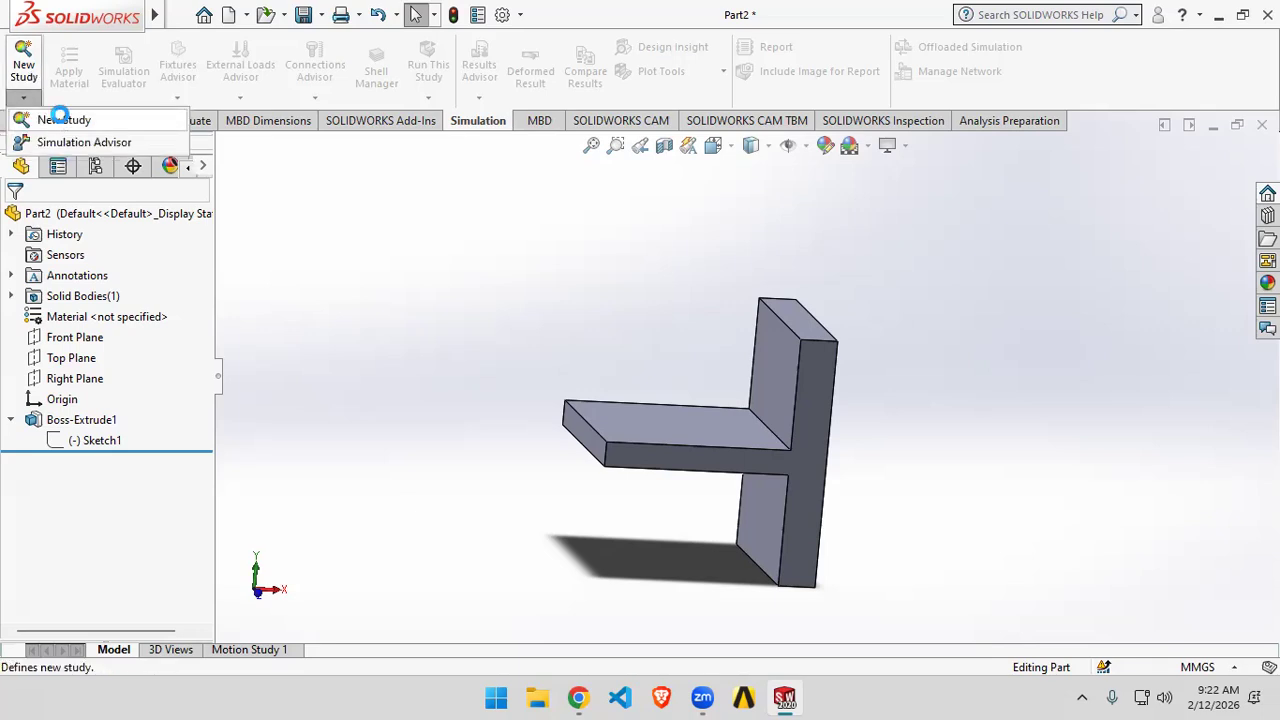
left_click(63, 121)
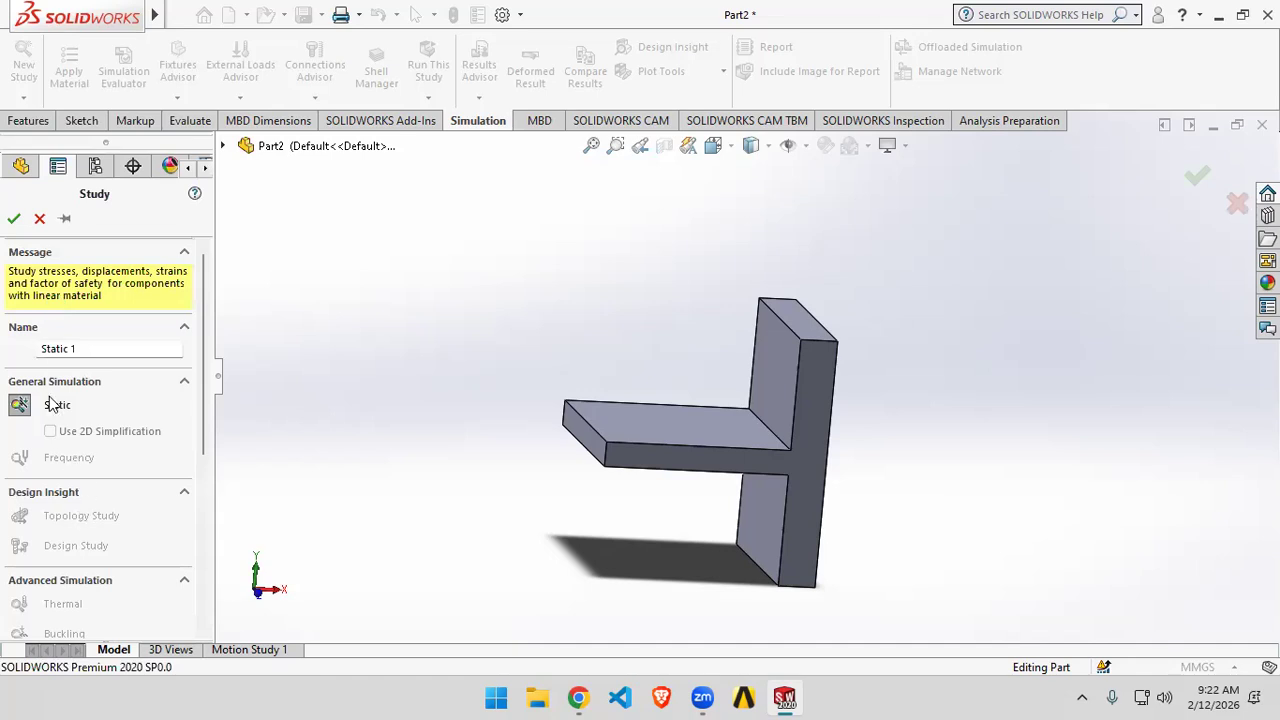
scroll(60, 420, "down", 2)
scroll(57, 357, "up", 1)
scroll(57, 357, "down", 3)
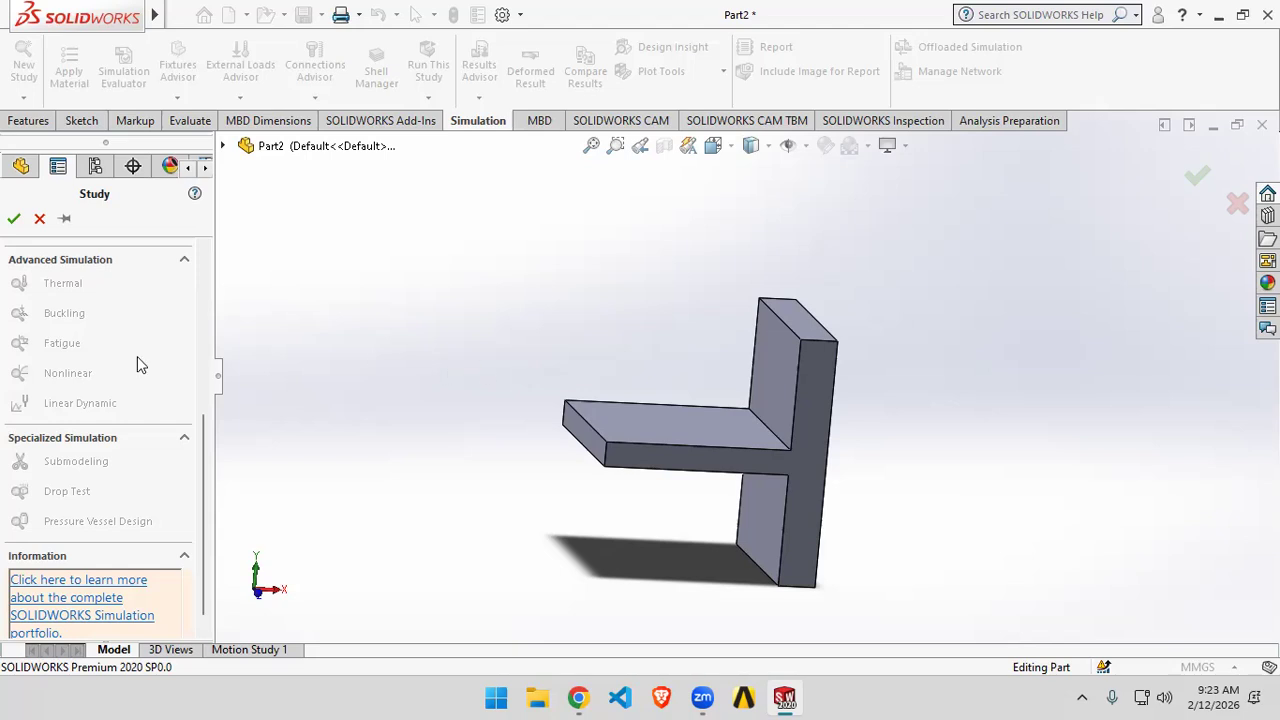
scroll(137, 356, "up", 5)
- Clear the default name of the new static study
left_click(88, 348)
key("BackSpace")
key("BackSpace")
key("BackSpace")
key("BackSpace")
key("BackSpace")
key("BackSpace")
key("BackSpace")
key("BackSpace")
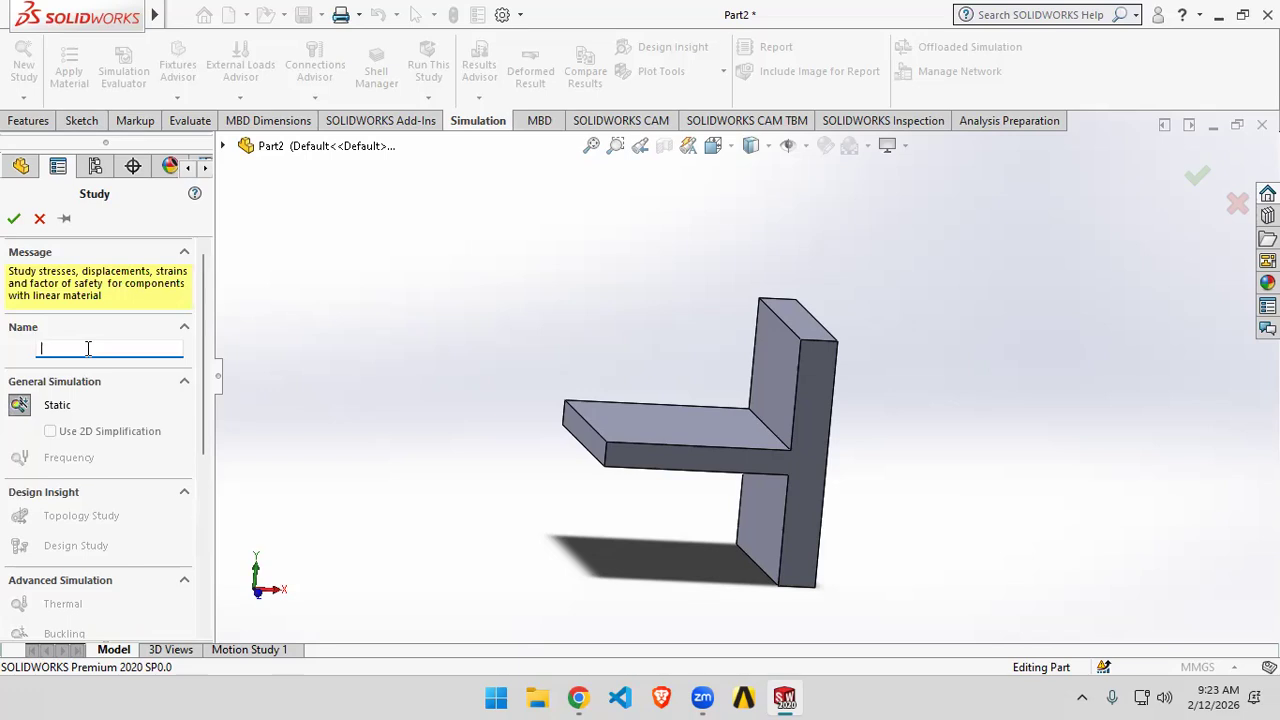
type("hARI")
key("BackSpace")
key("BackSpace")
key("BackSpace")
key("BackSpace")
type("Harus")
key("BackSpace")
key("BackSpace")
key("BackSpace")
key("BackSpace")
key("BackSpace")
- Name the static study CAD Lab 1 and create it
type("CAD Lab 1")
left_click(13, 218)
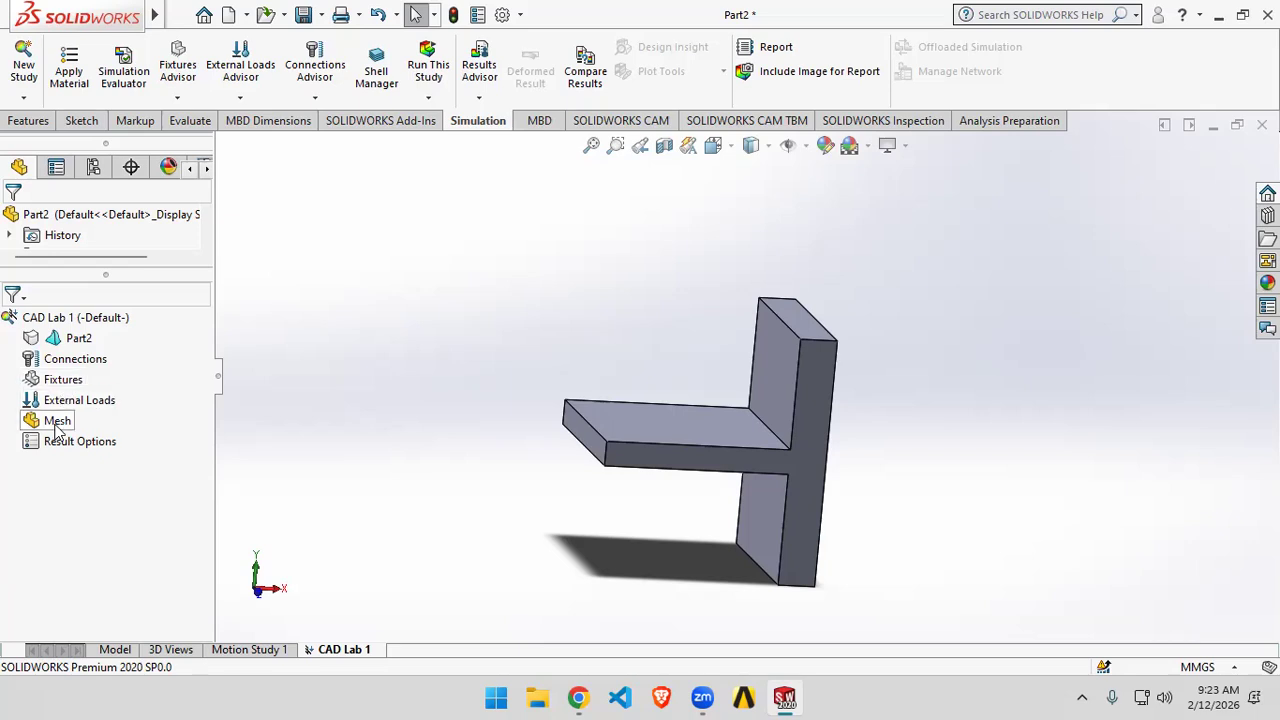
- Assign the material AISI 4130 Steel, annealed at 865C, from the steel library to the part in the study
left_click(73, 340)
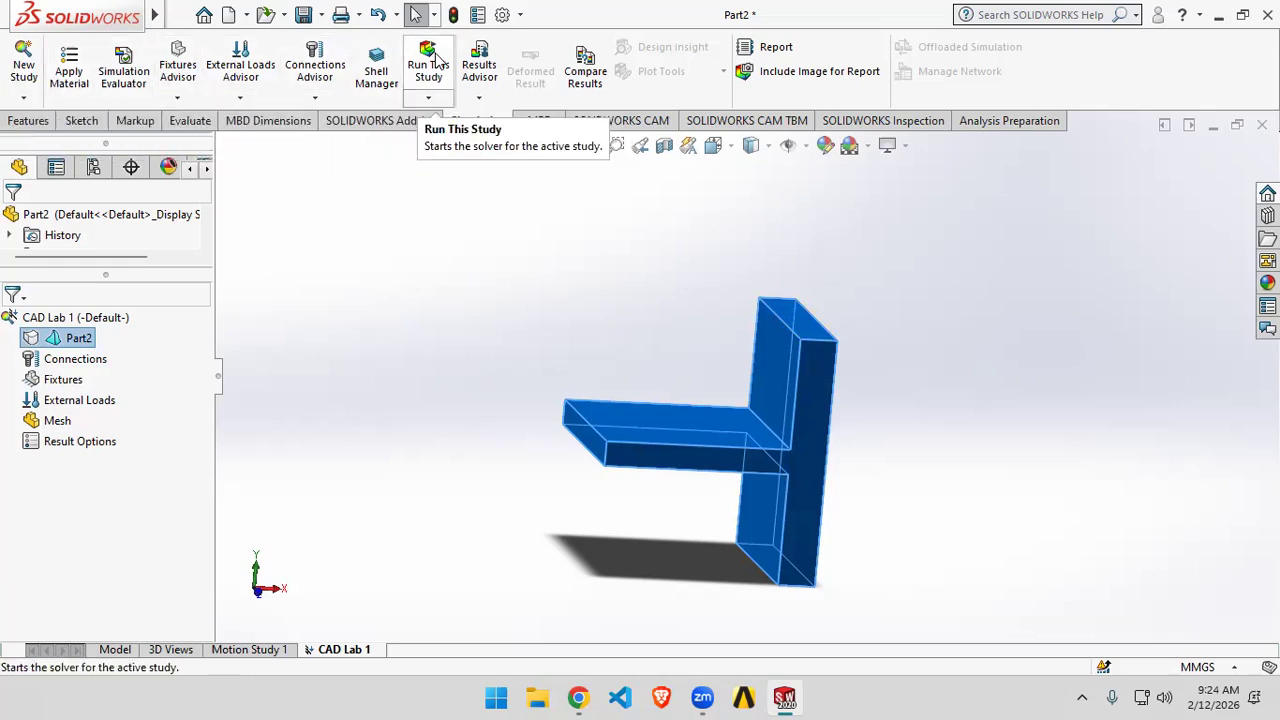
left_click(78, 62)
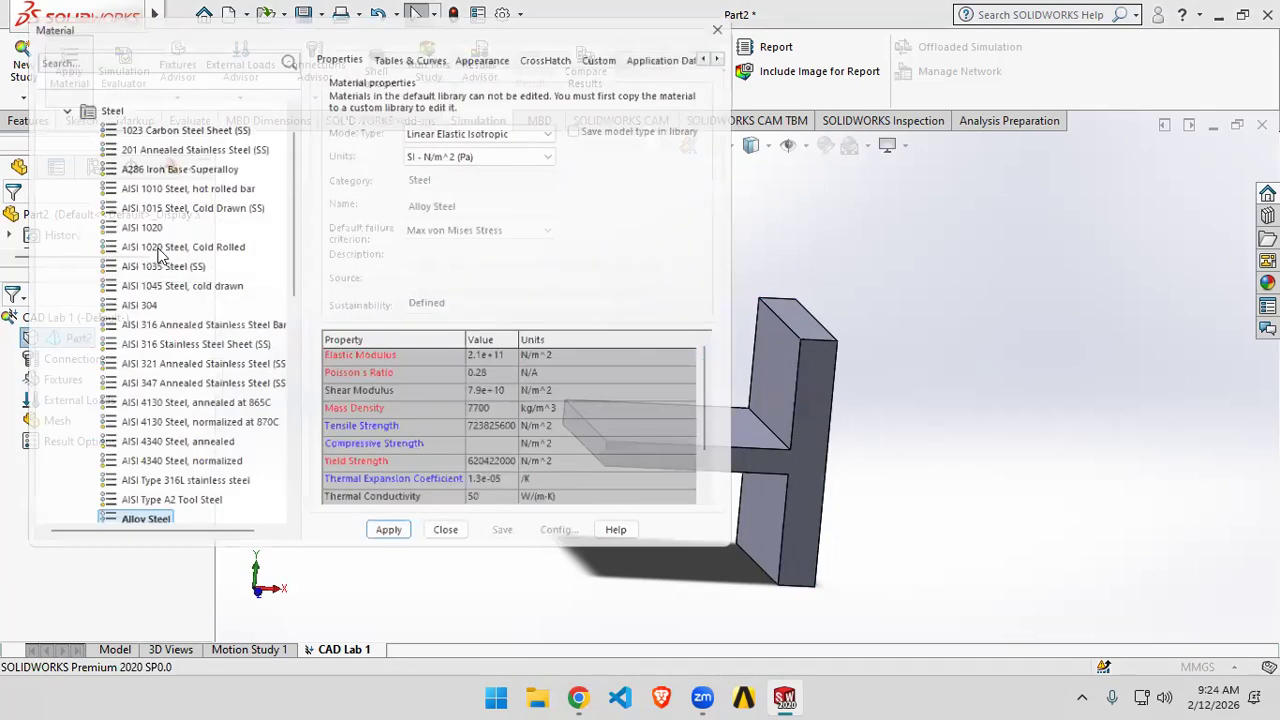
scroll(186, 274, "down", 7)
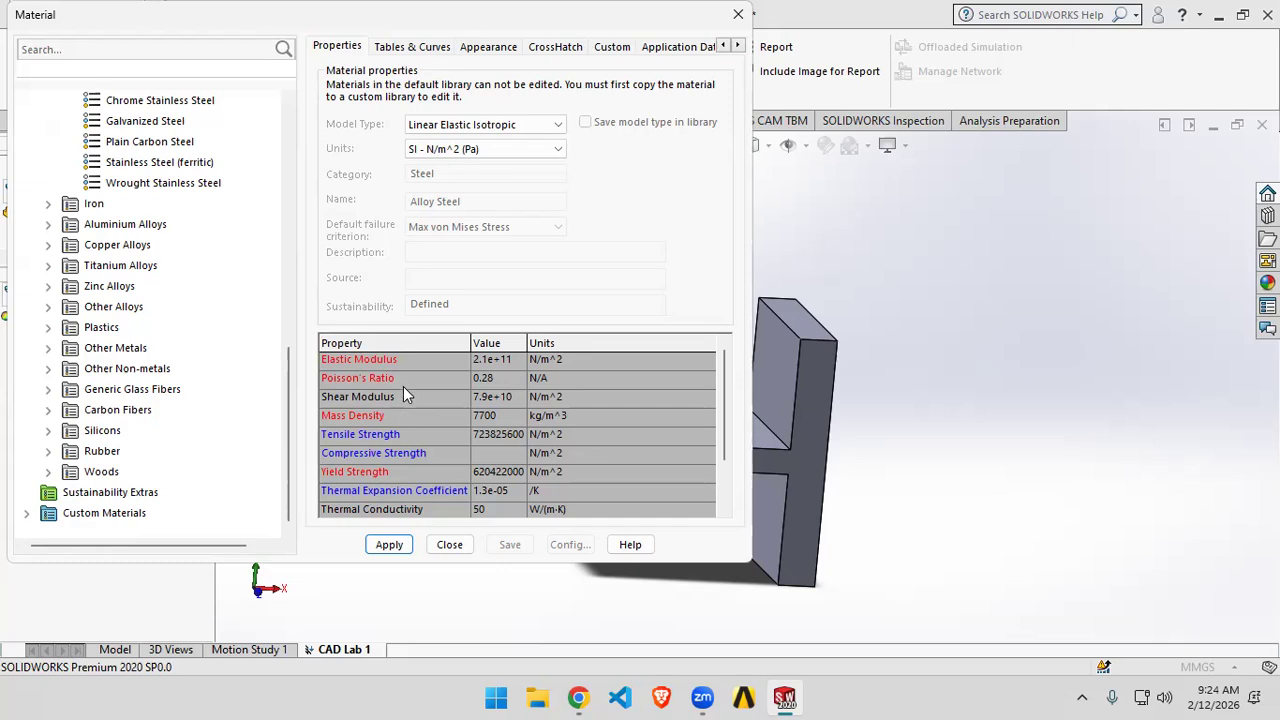
scroll(162, 294, "up", 9)
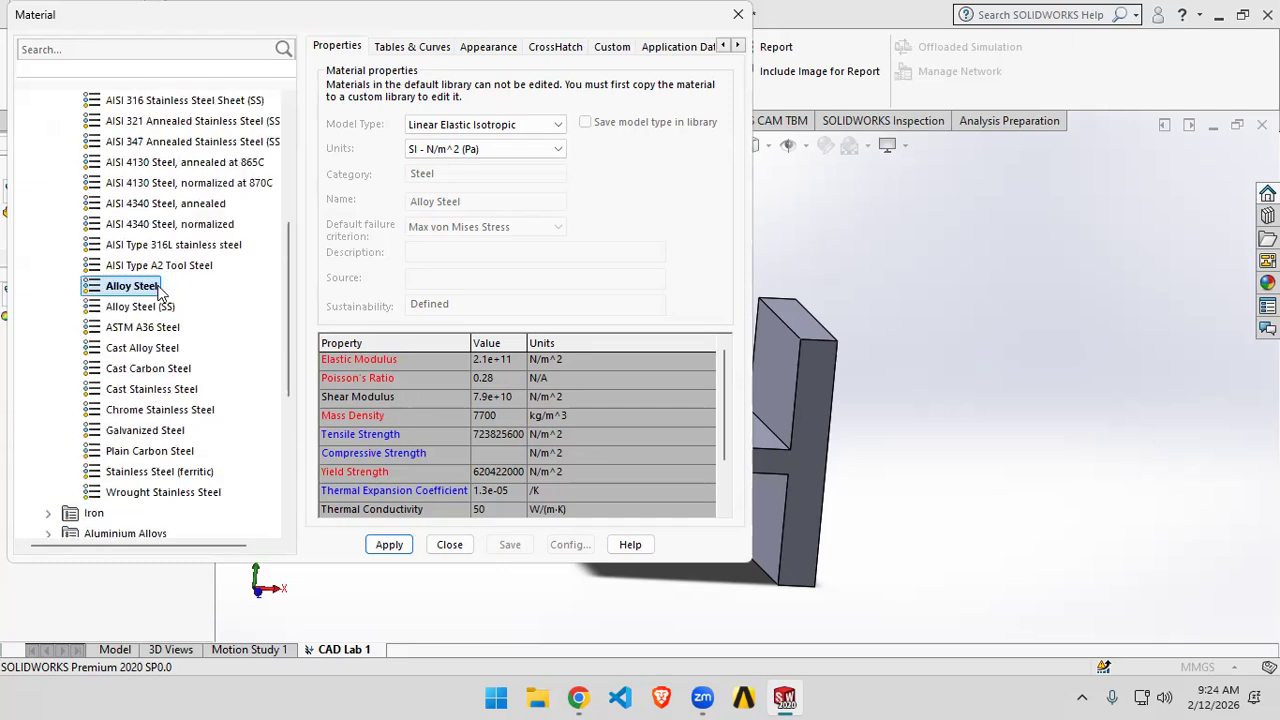
scroll(178, 332, "up", 1)
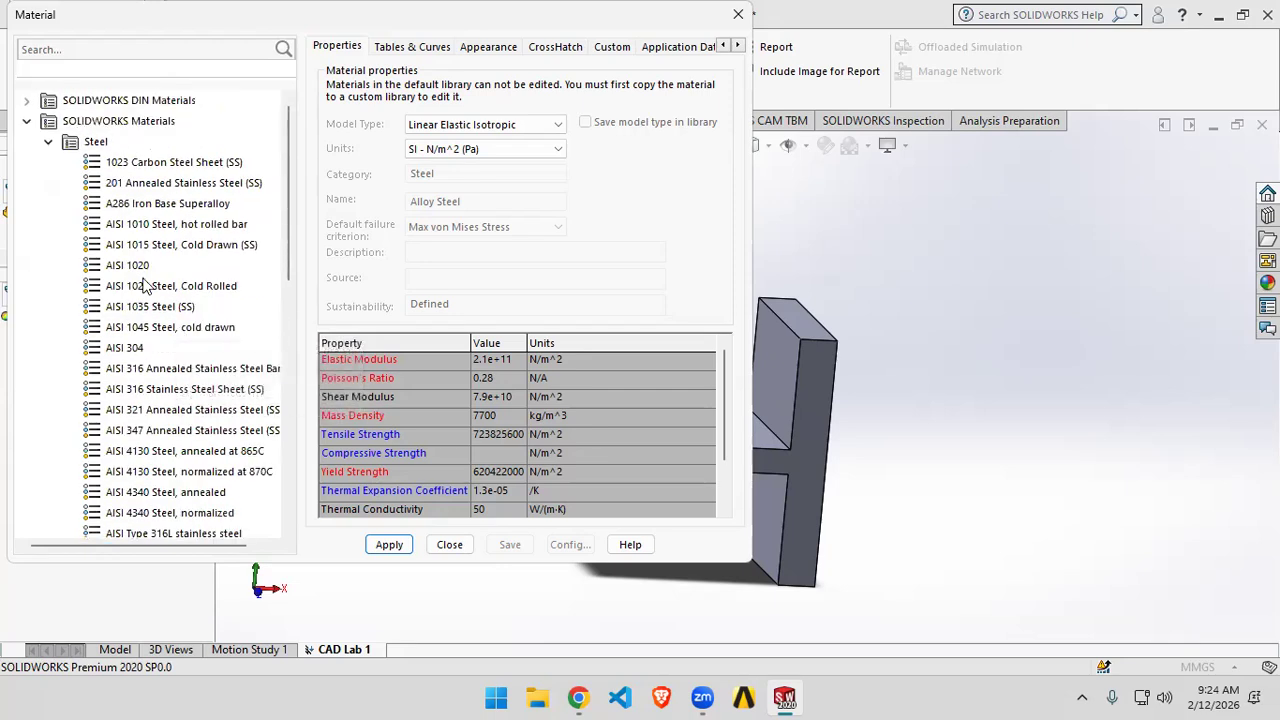
scroll(150, 290, "down", 1)
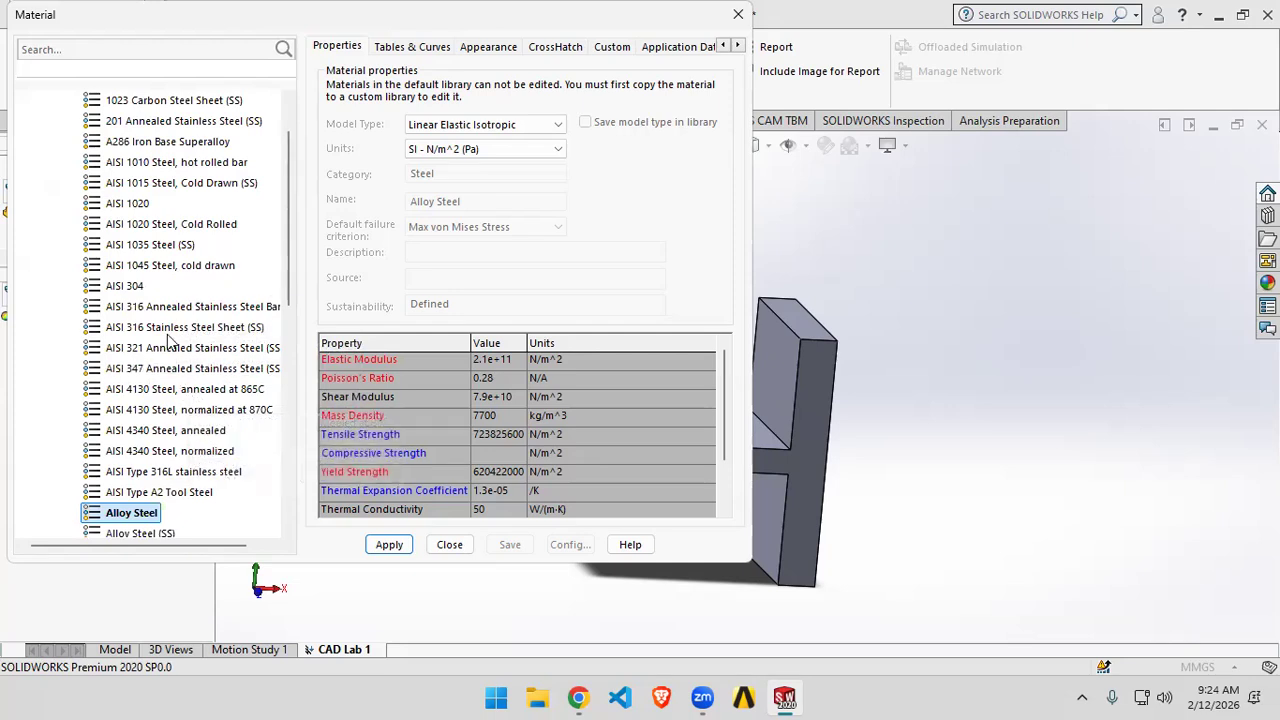
left_click(183, 391)
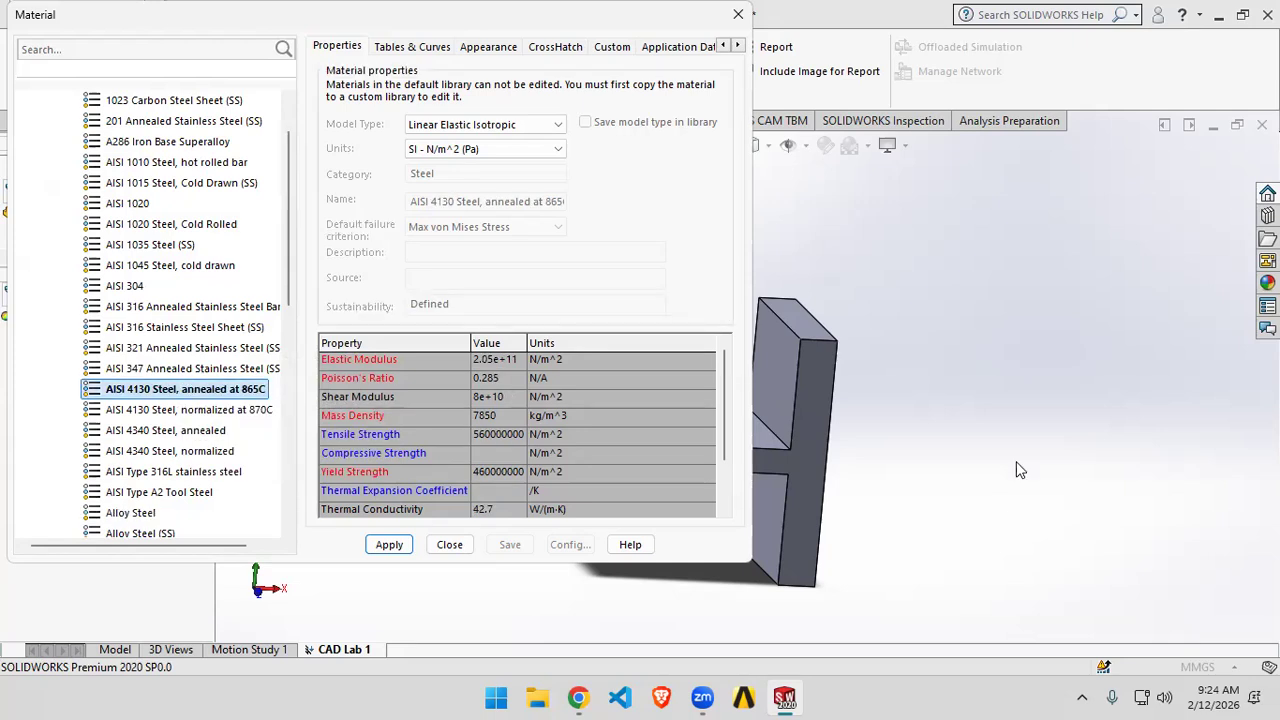
left_click(389, 545)
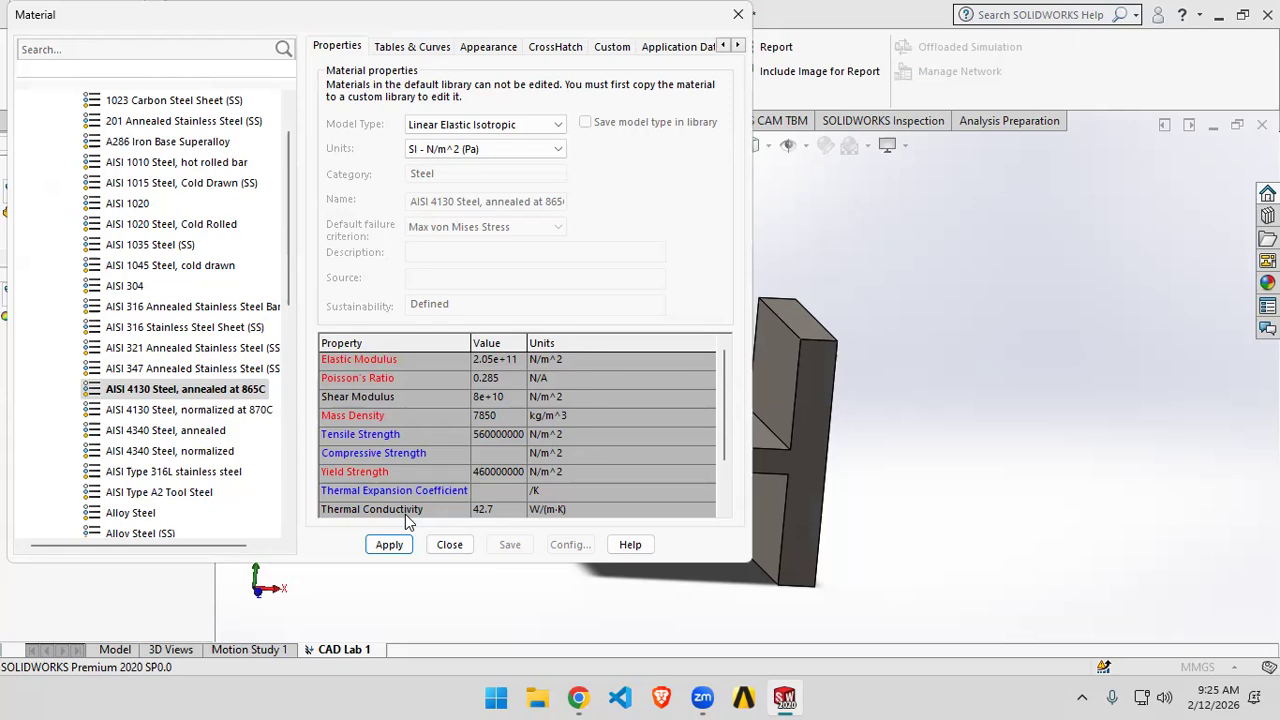
left_click(389, 544)
left_click(449, 545)
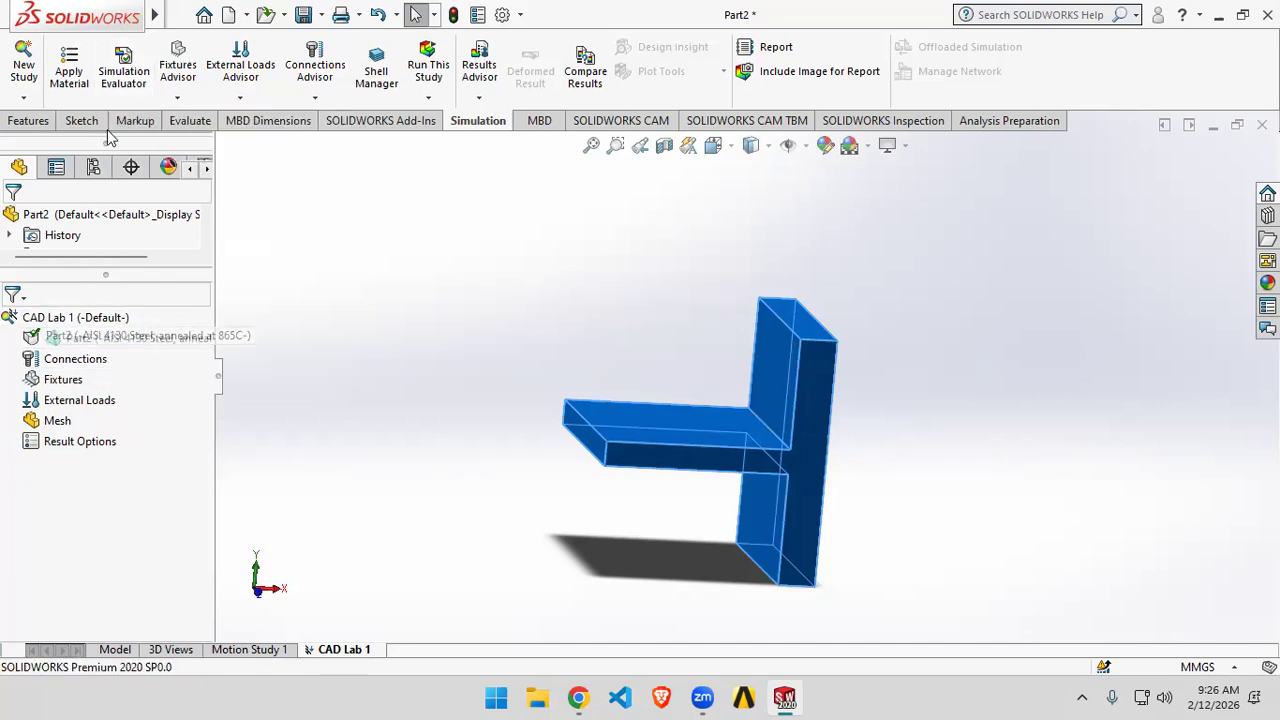
- Start a Fixed Geometry fixture, comparing its example with the Roller/Slider and Fixed Hinge types before returning to Fixed Geometry
left_click(178, 98)
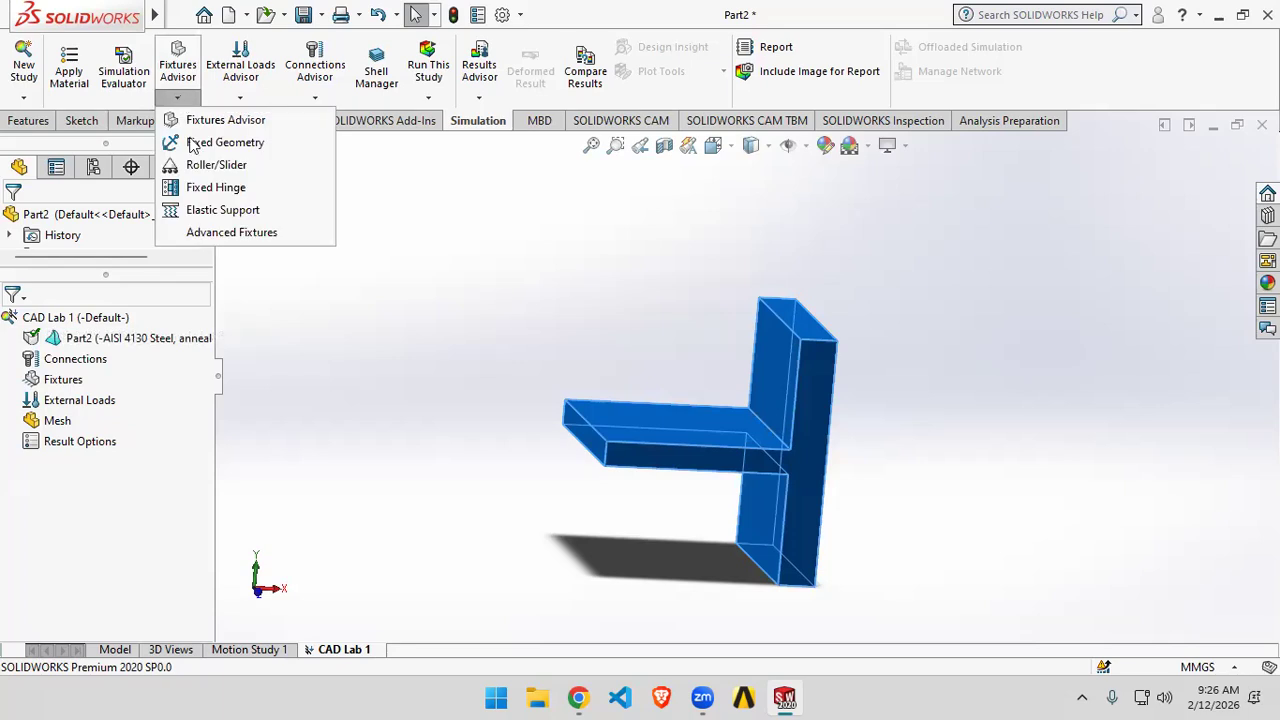
left_click(272, 142)
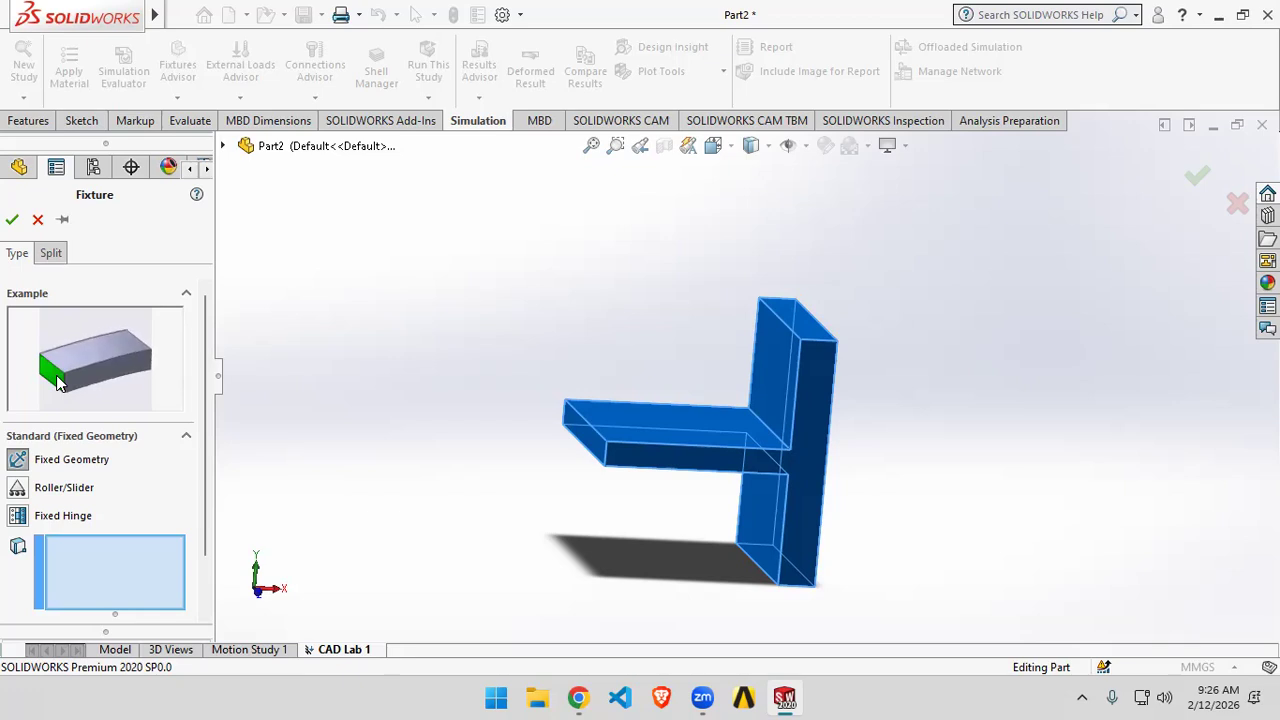
left_click(20, 487)
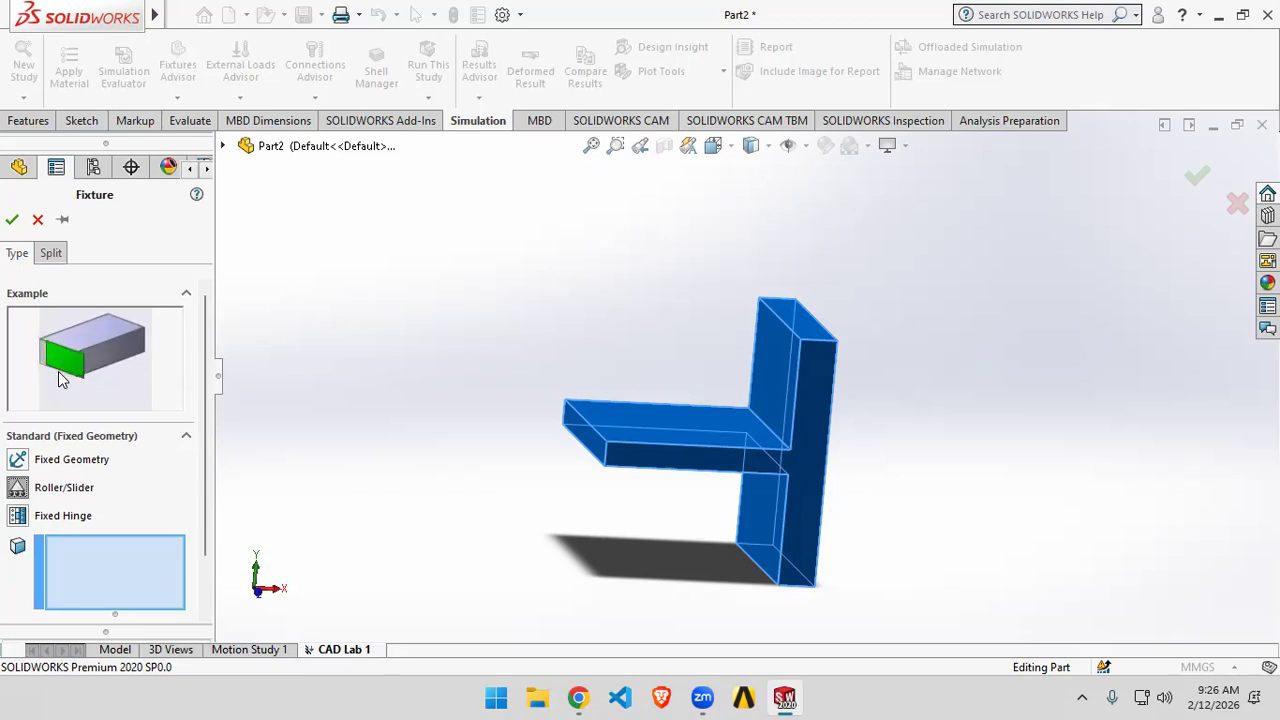
left_click(18, 515)
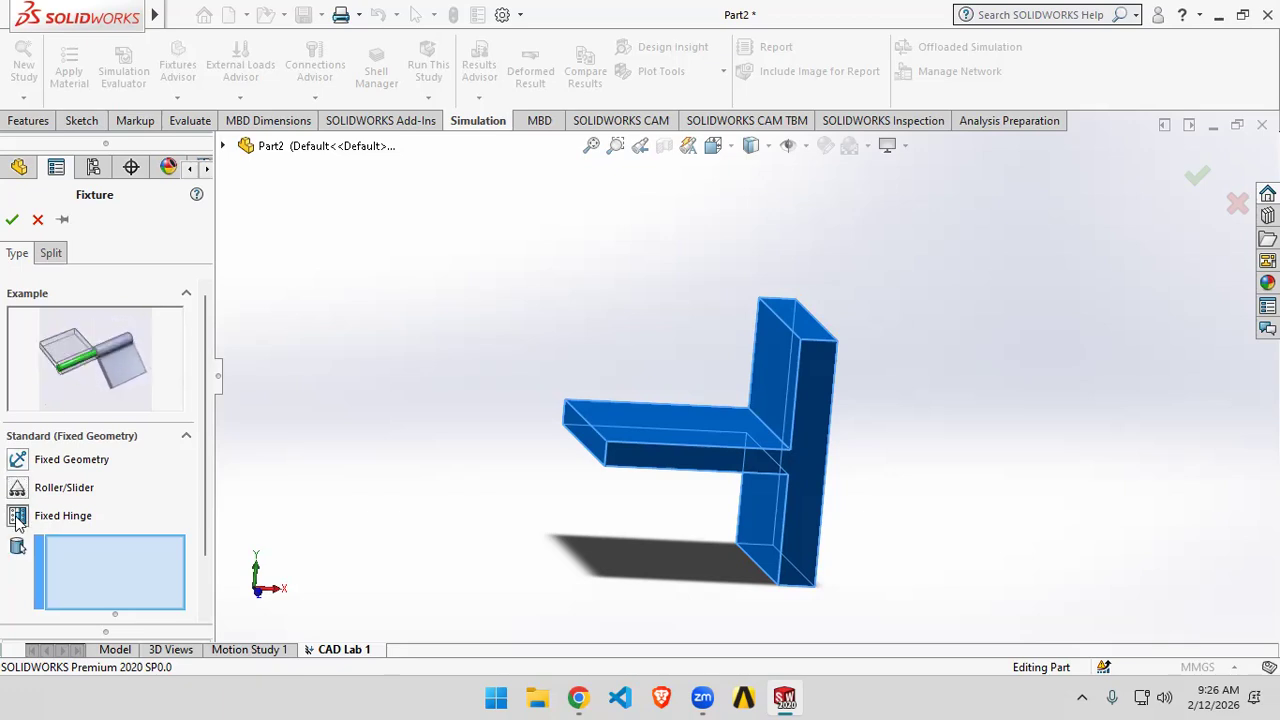
left_click(17, 459)
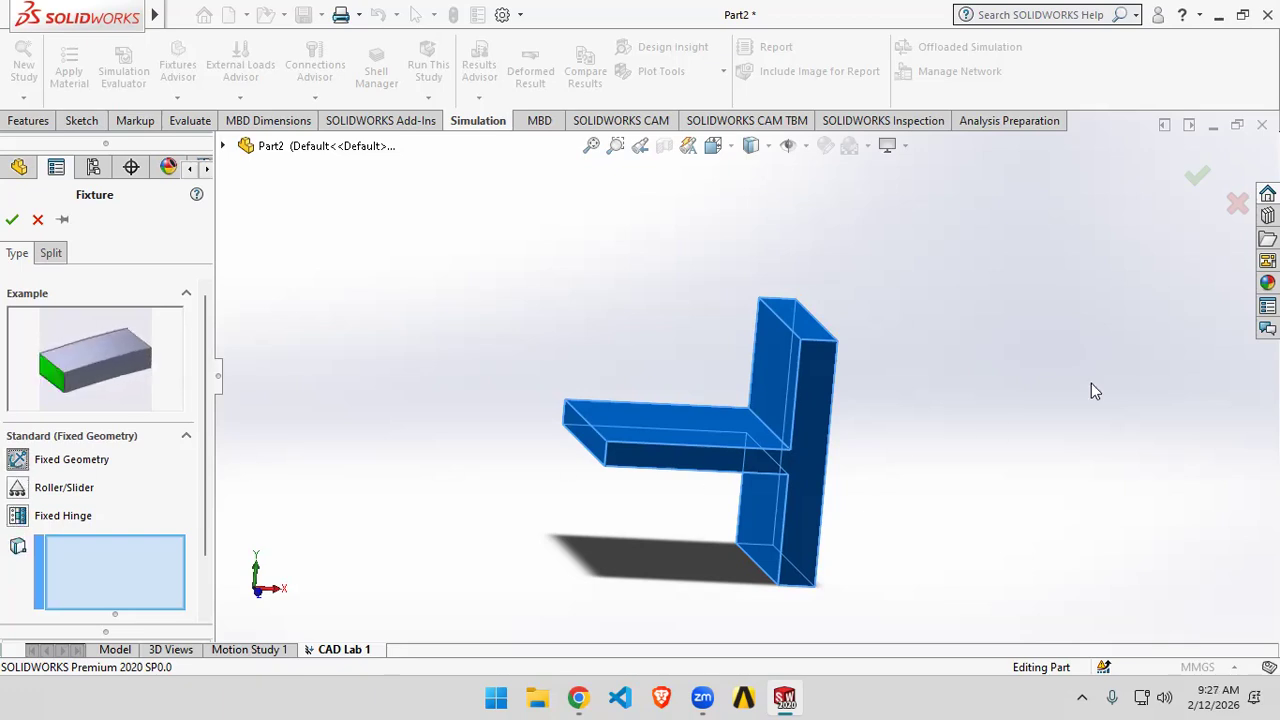
- Fix the outer face of the vertical plate, opposite the horizontal arm, and accept the fixture
middle_click_drag(1091, 383, 1029, 400)
left_click(785, 412)
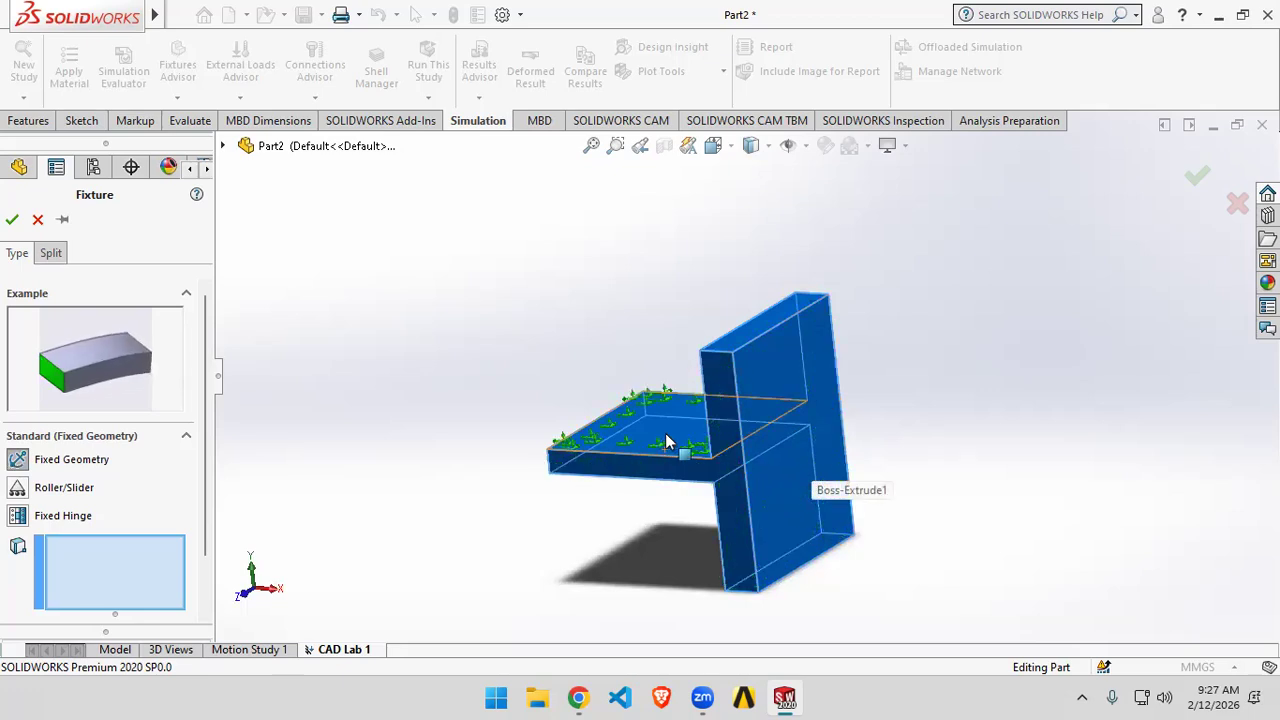
left_click(797, 400)
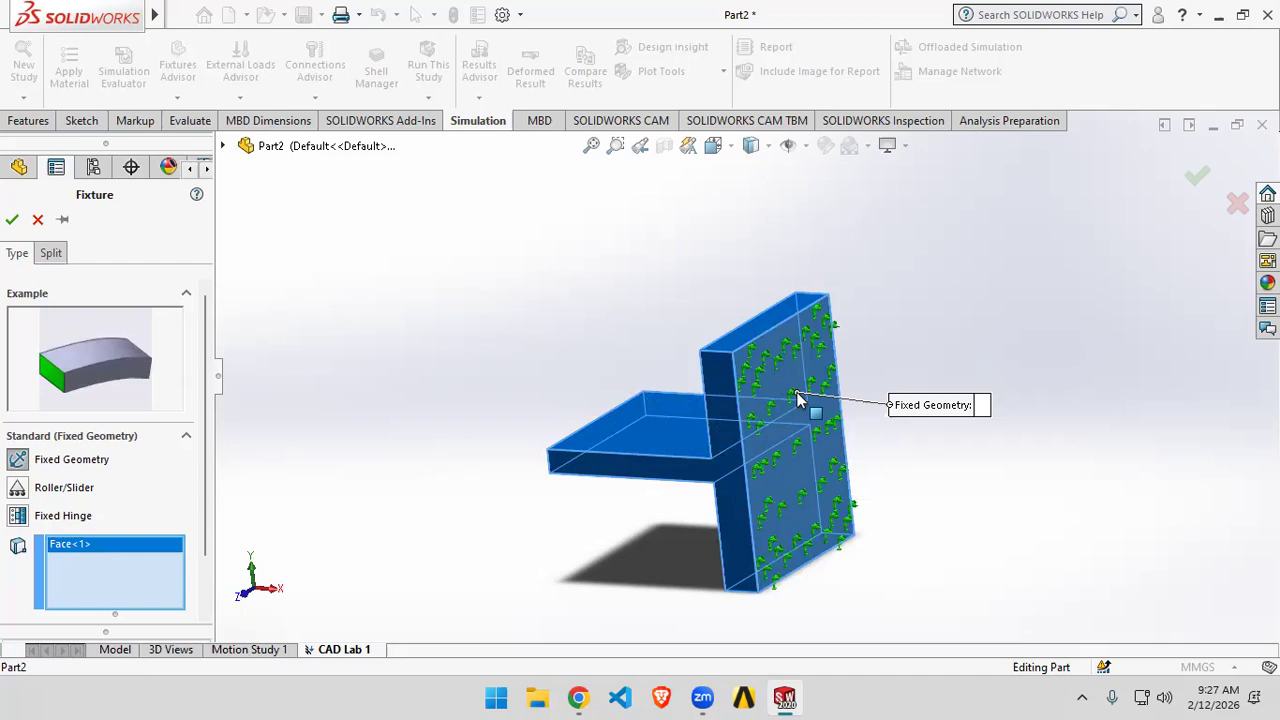
left_click(13, 219)
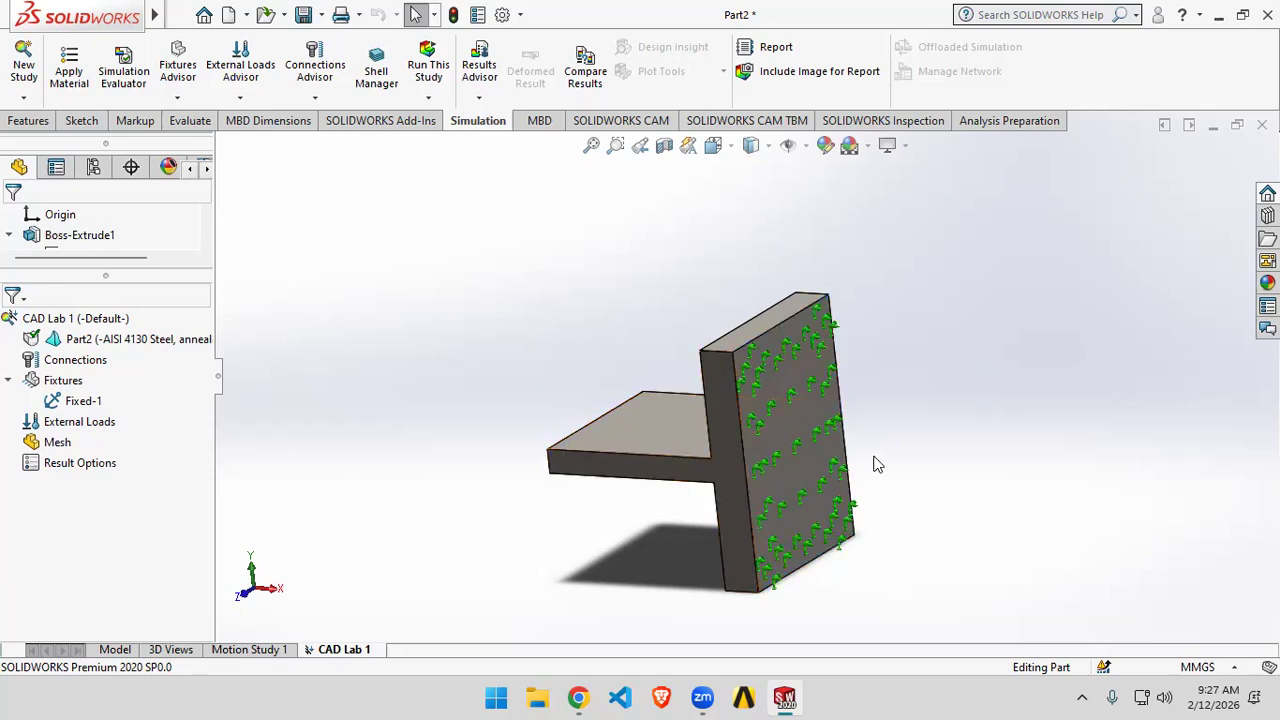
- Highlight the new fixture and inspect the restrained face of the vertical plate from several angles
middle_click_drag(911, 410, 871, 449)
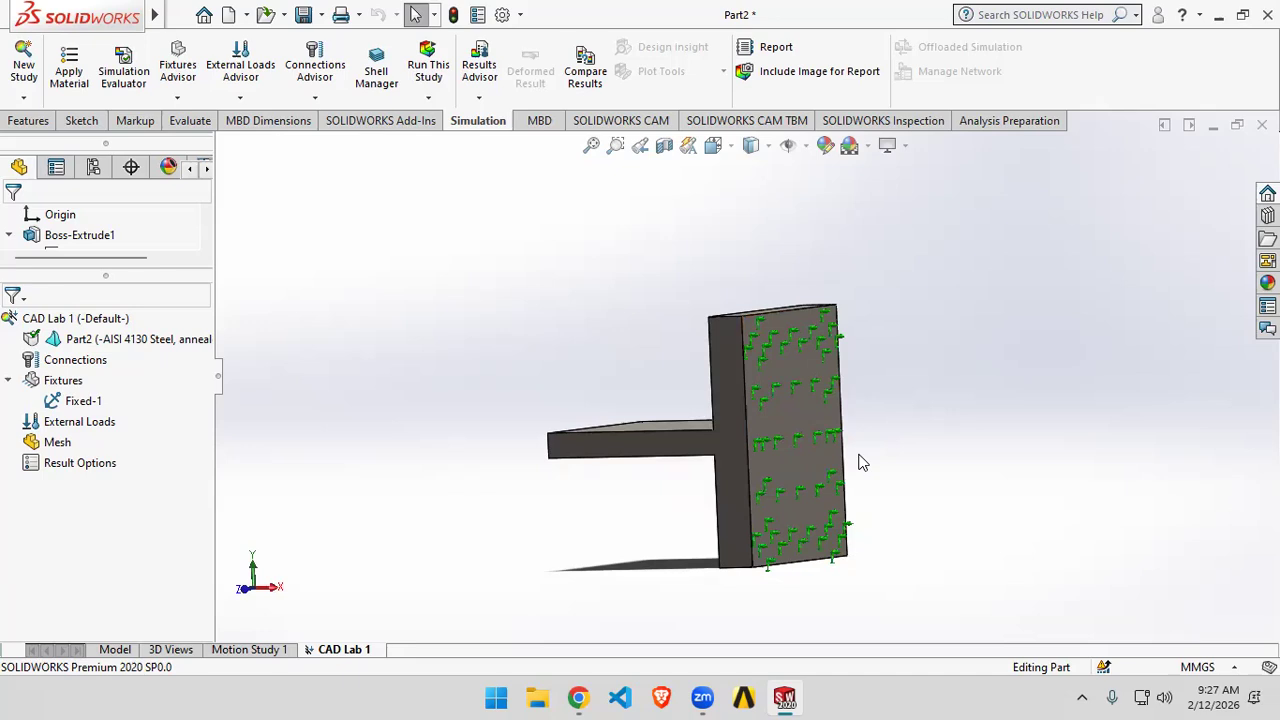
middle_click_drag(863, 462, 962, 394)
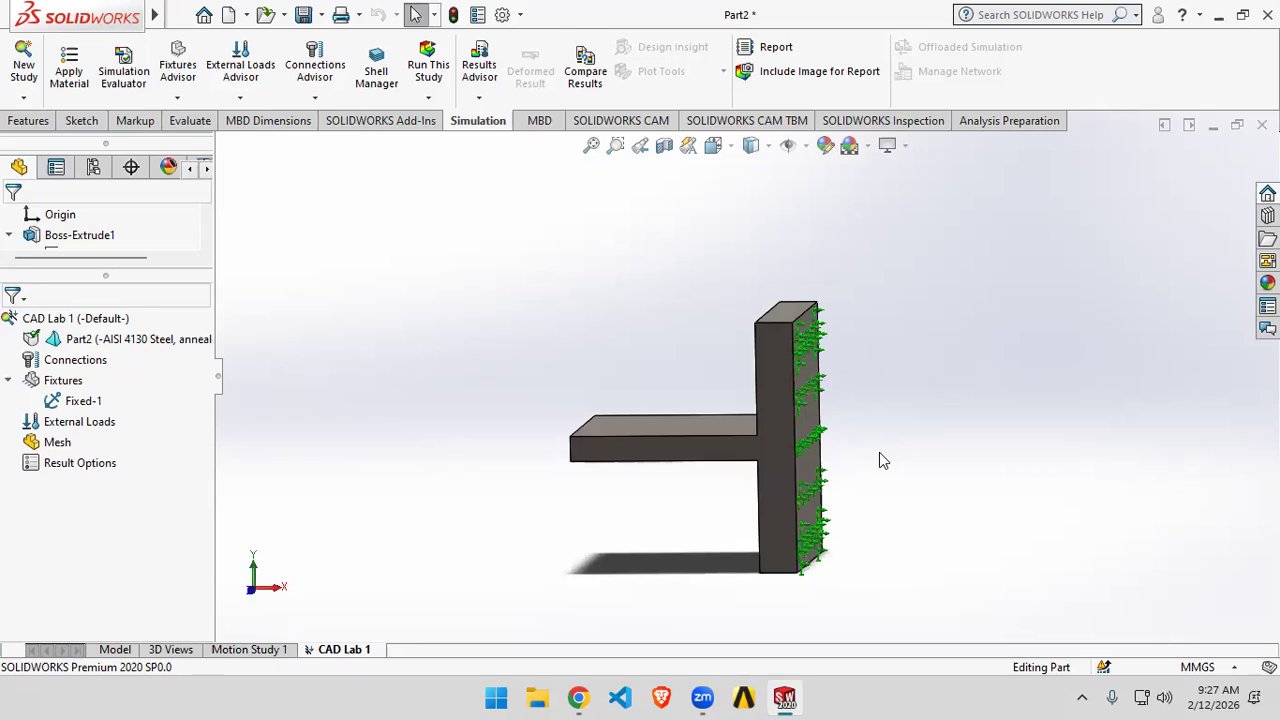
left_click(78, 401)
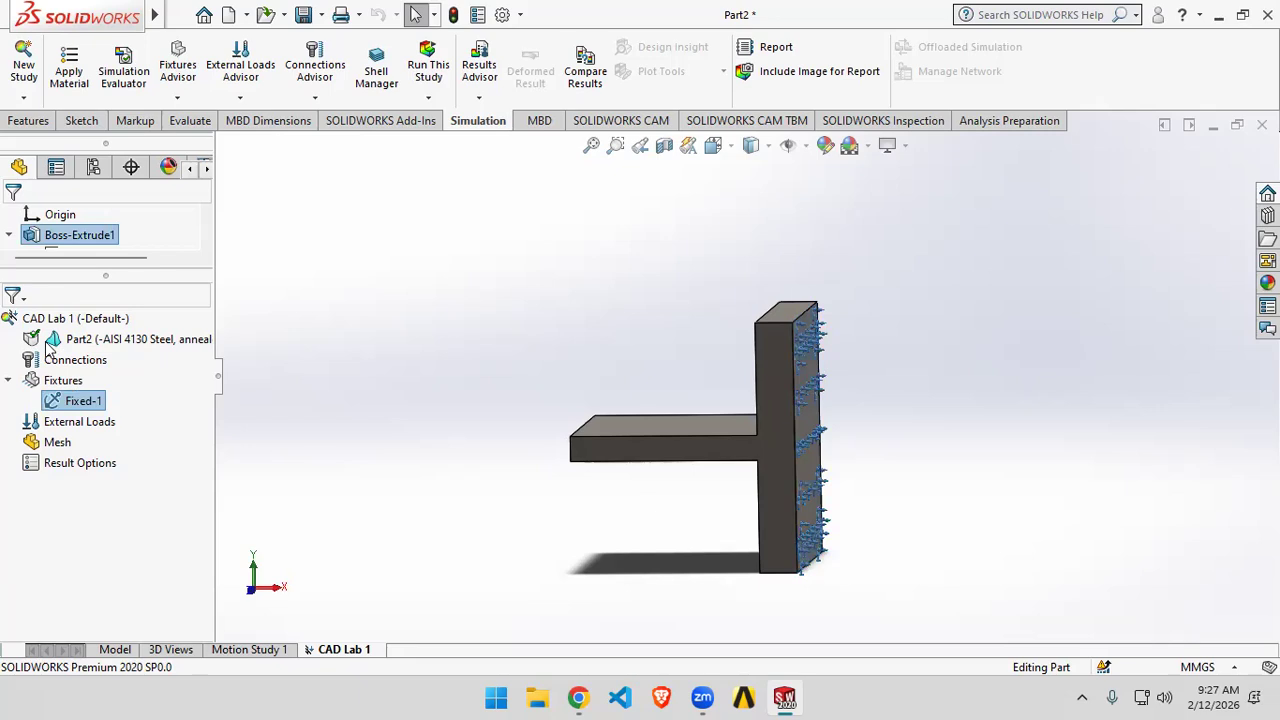
middle_click_drag(1137, 437, 1060, 430)
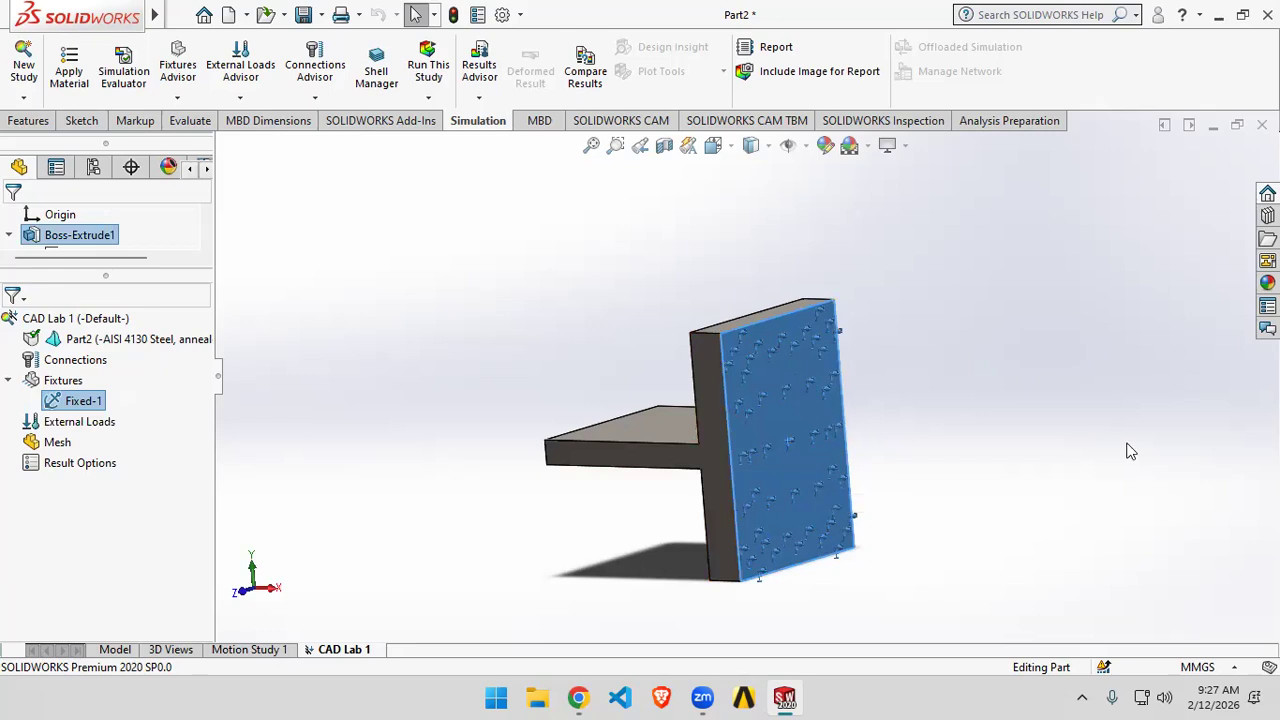
middle_click_drag(1129, 449, 1160, 437)
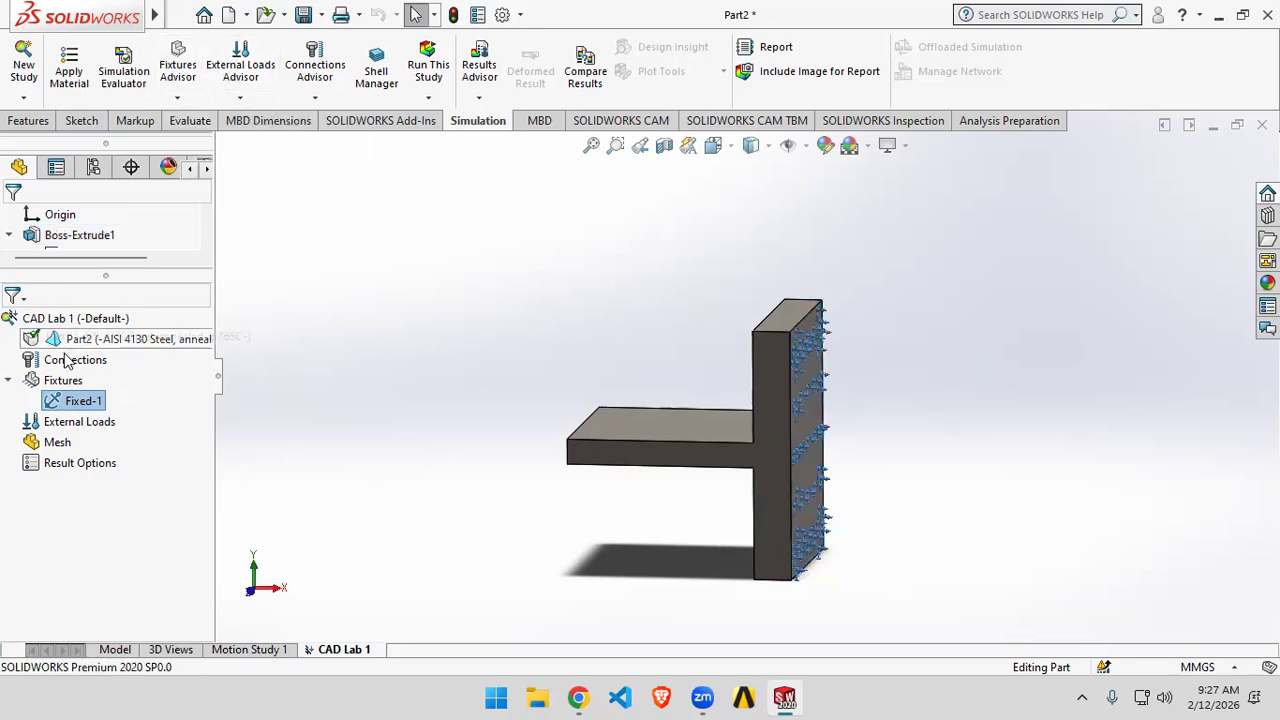
- Review the external load types available for the study without adding one
left_click(76, 423)
right_click(76, 427)
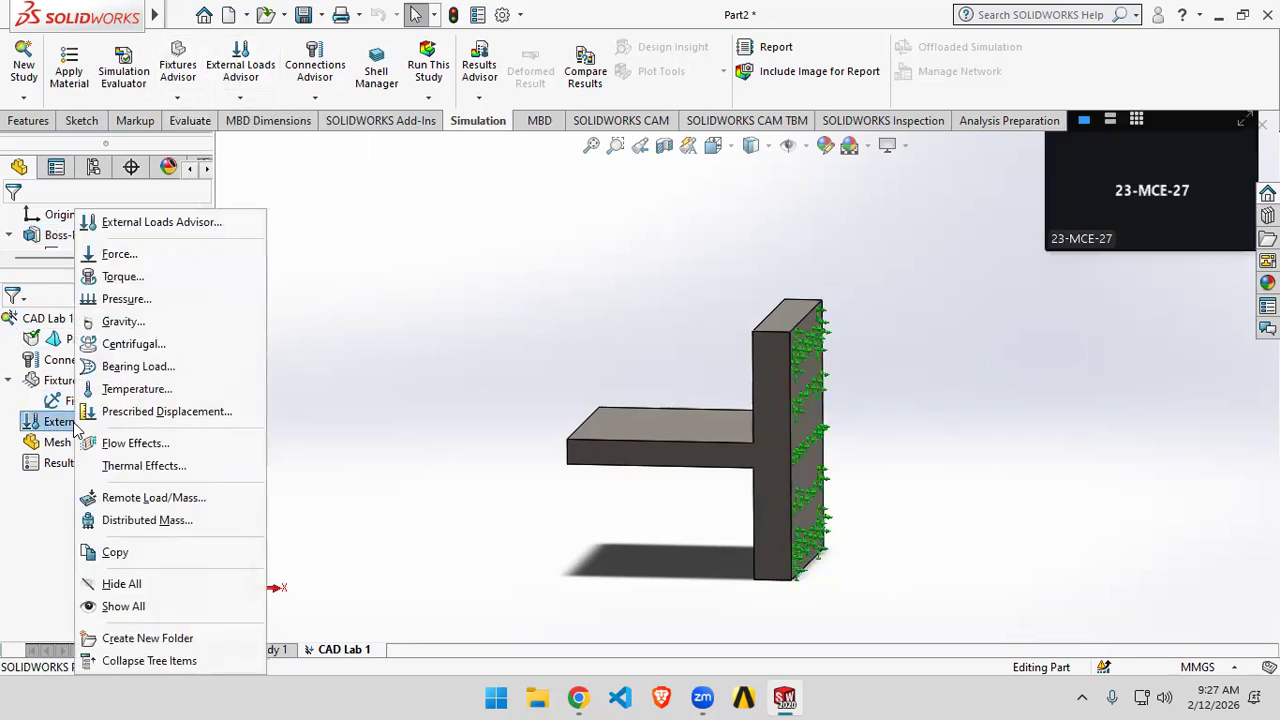
left_click(466, 362)
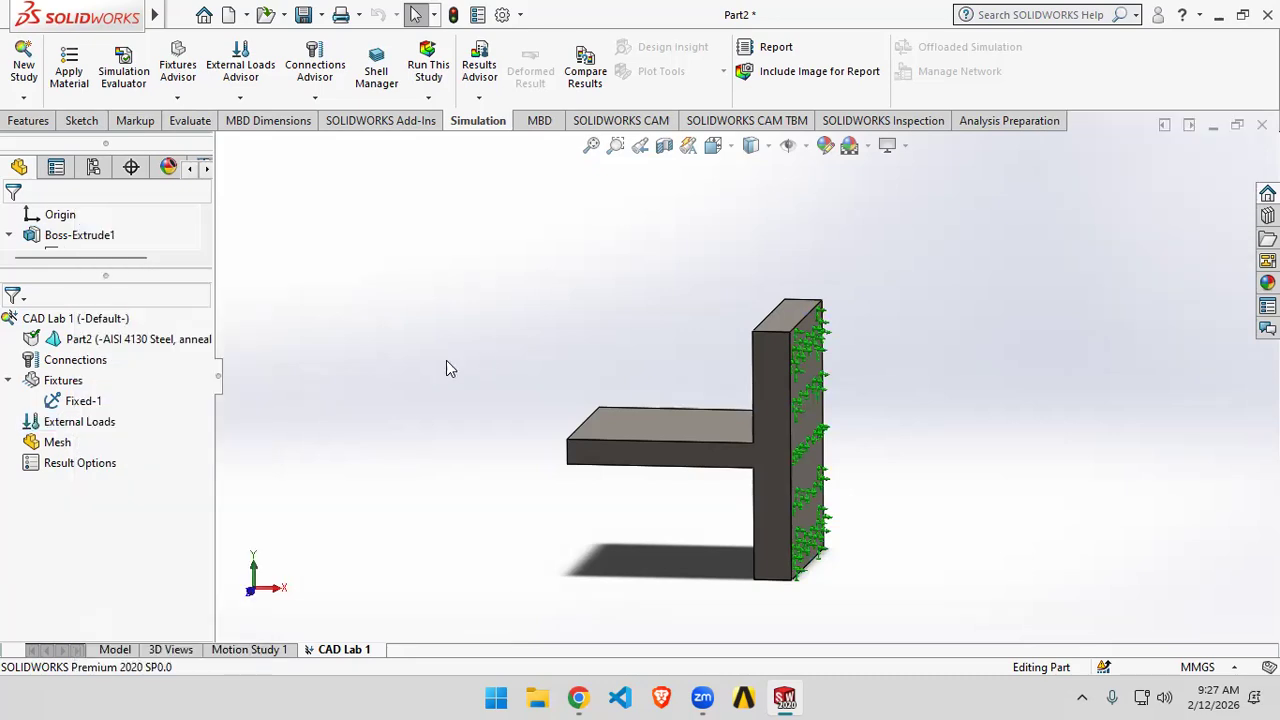
right_click(115, 425)
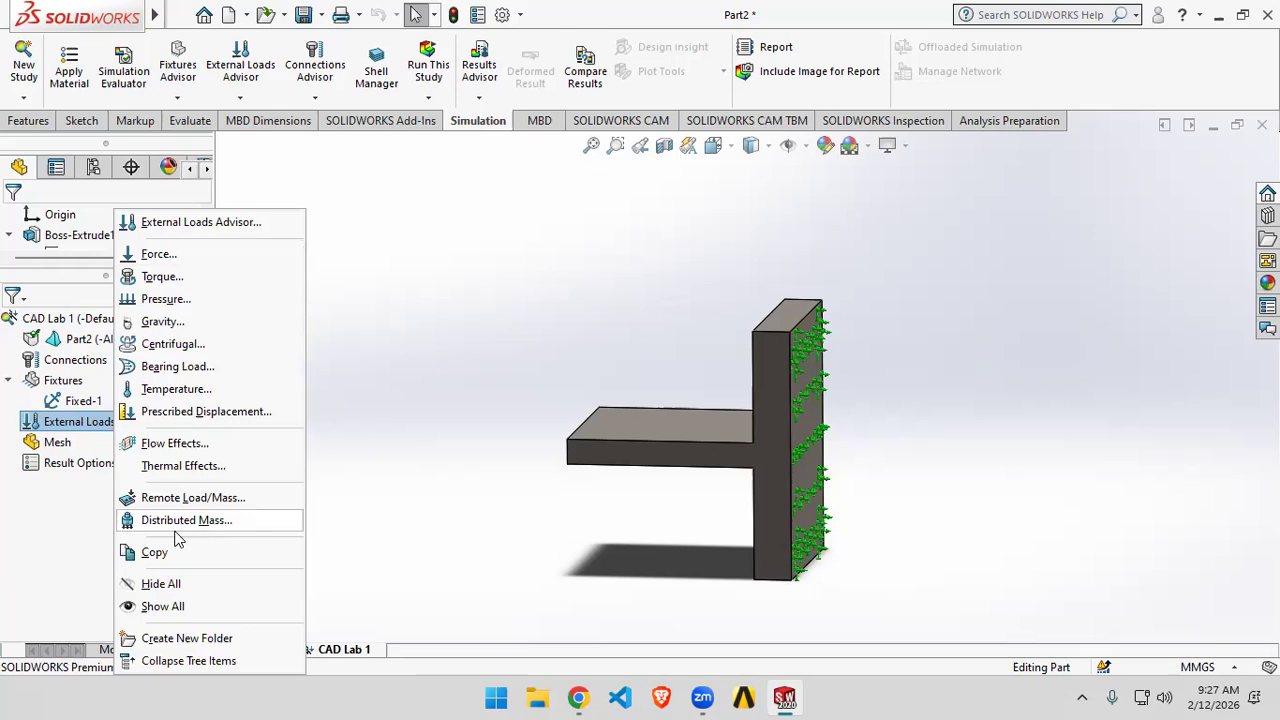
left_click(397, 391)
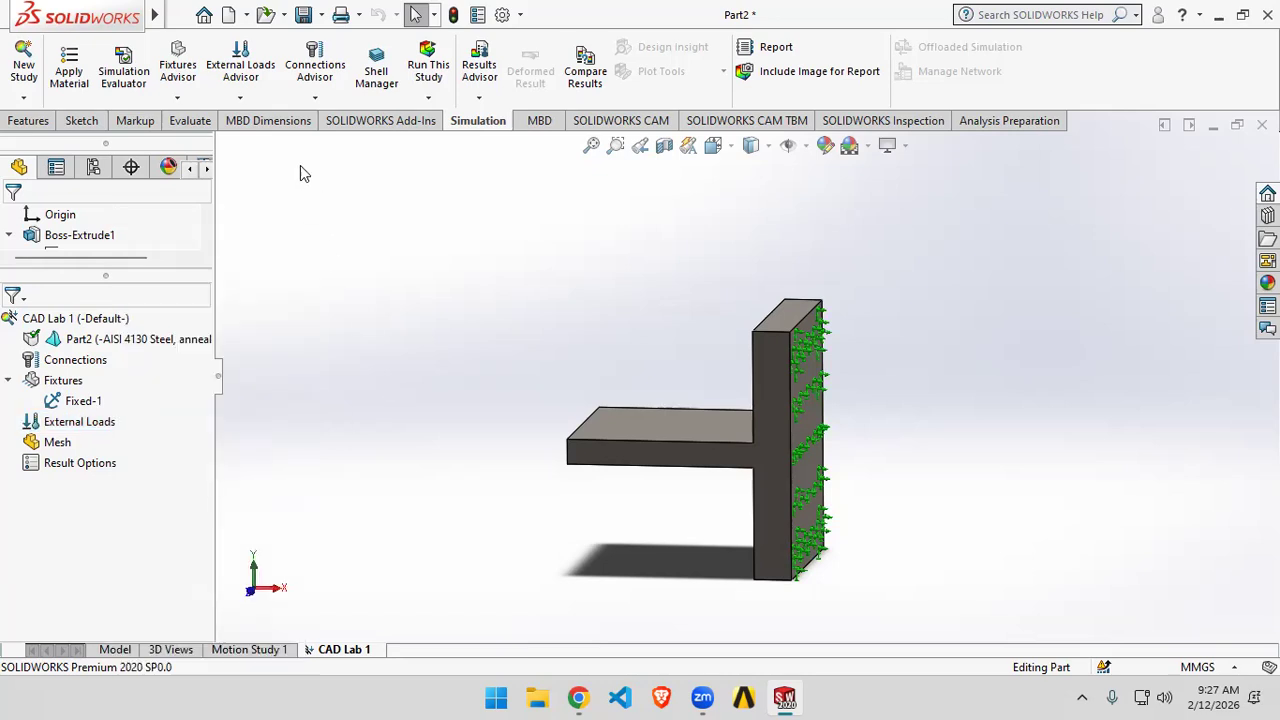
- Start a Force load and try the horizontal arm's upper face as its target, then clear that selection
left_click(237, 99)
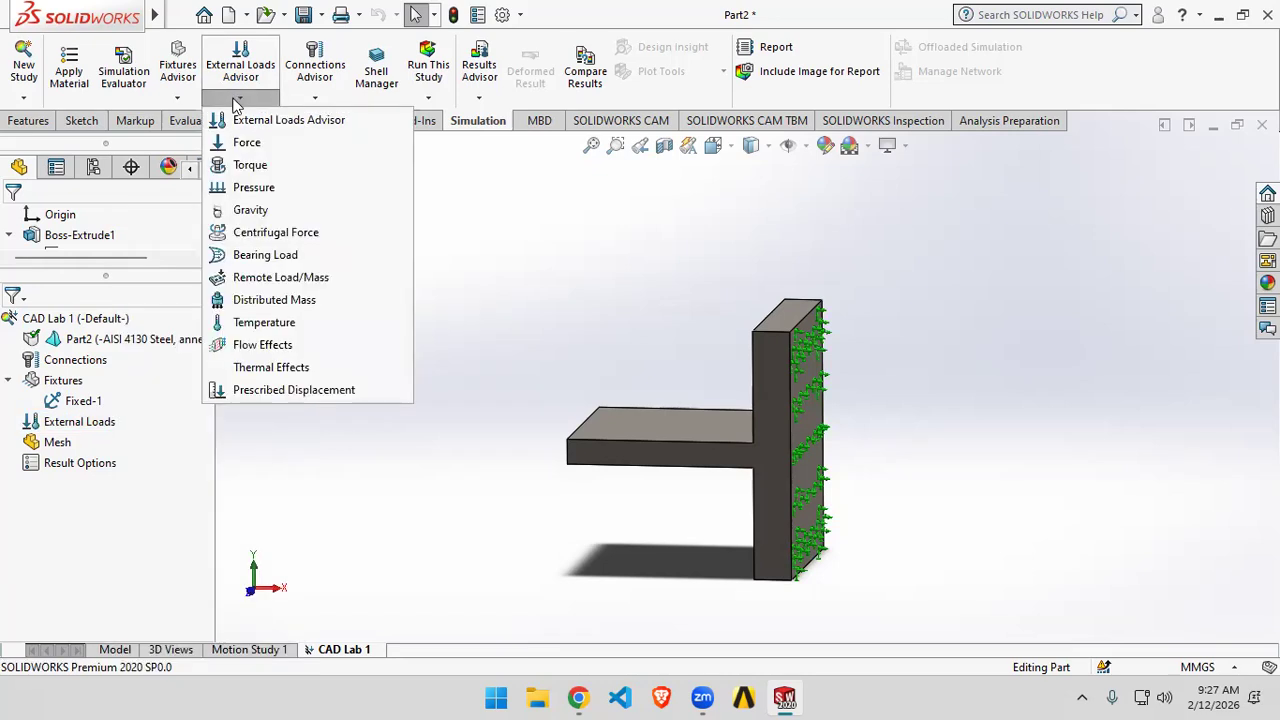
left_click(262, 146)
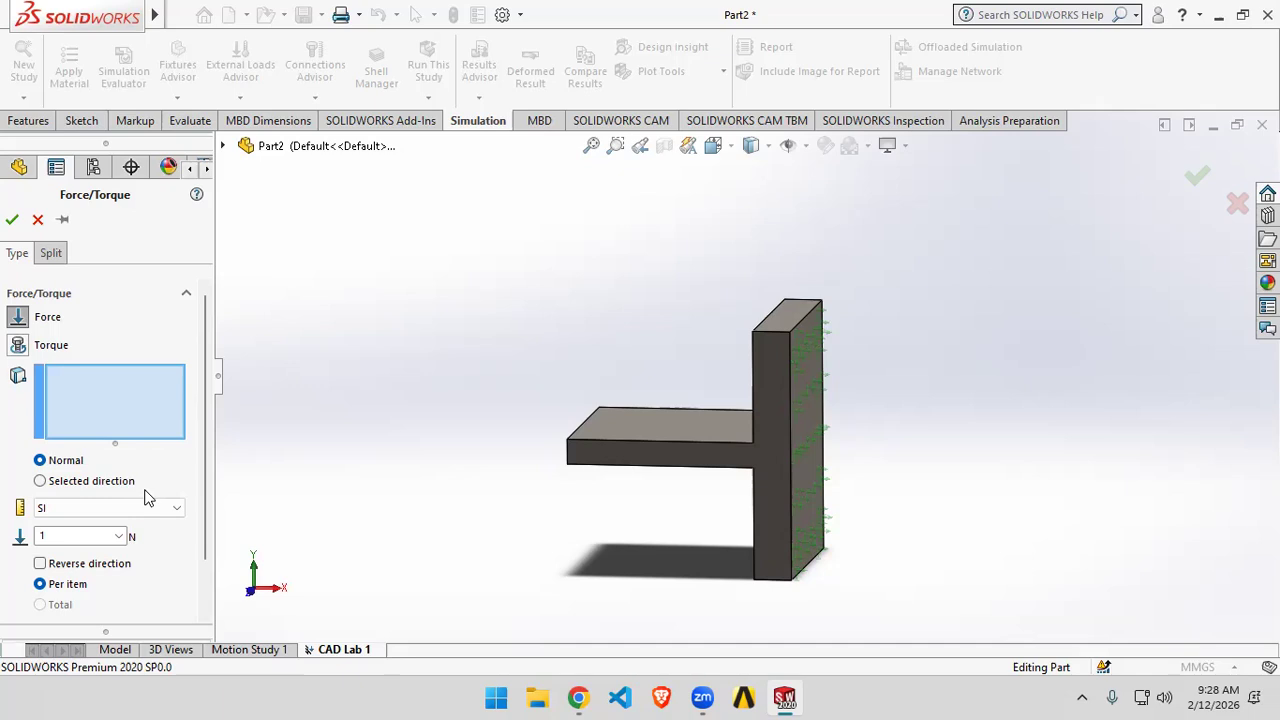
middle_click_drag(330, 460, 573, 485)
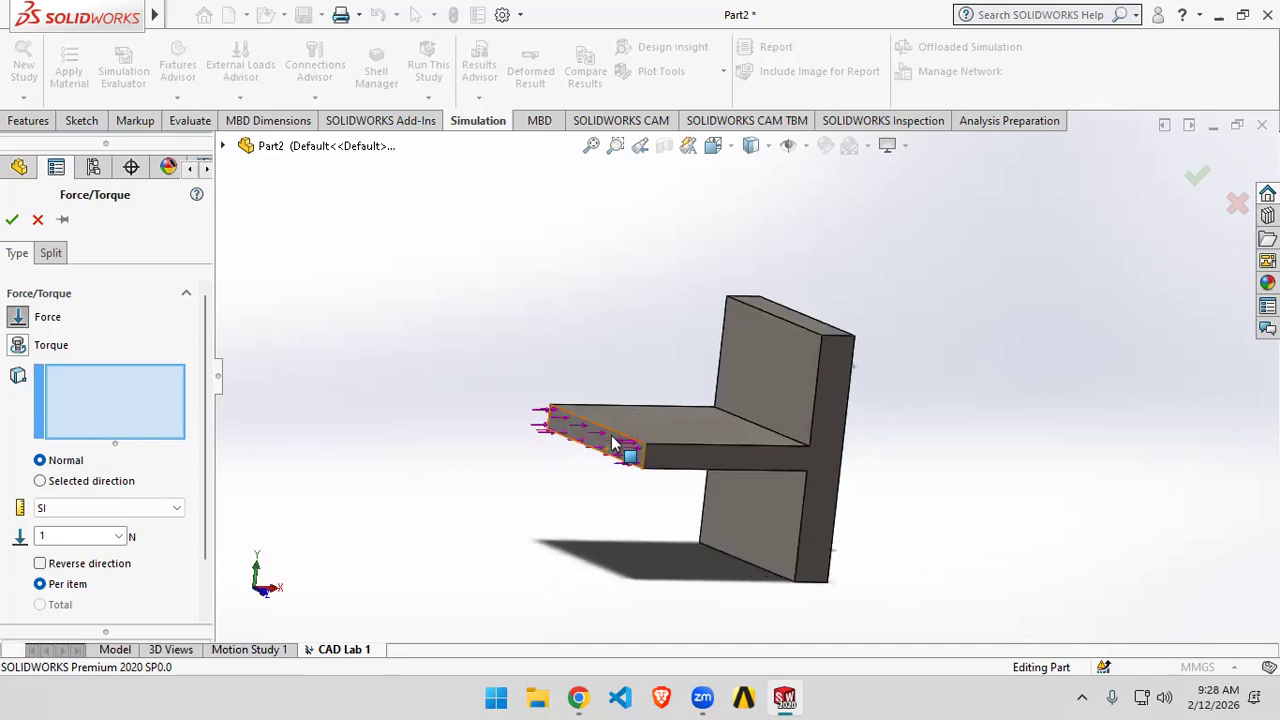
scroll(614, 440, "up", 2)
scroll(640, 420, "down", 3)
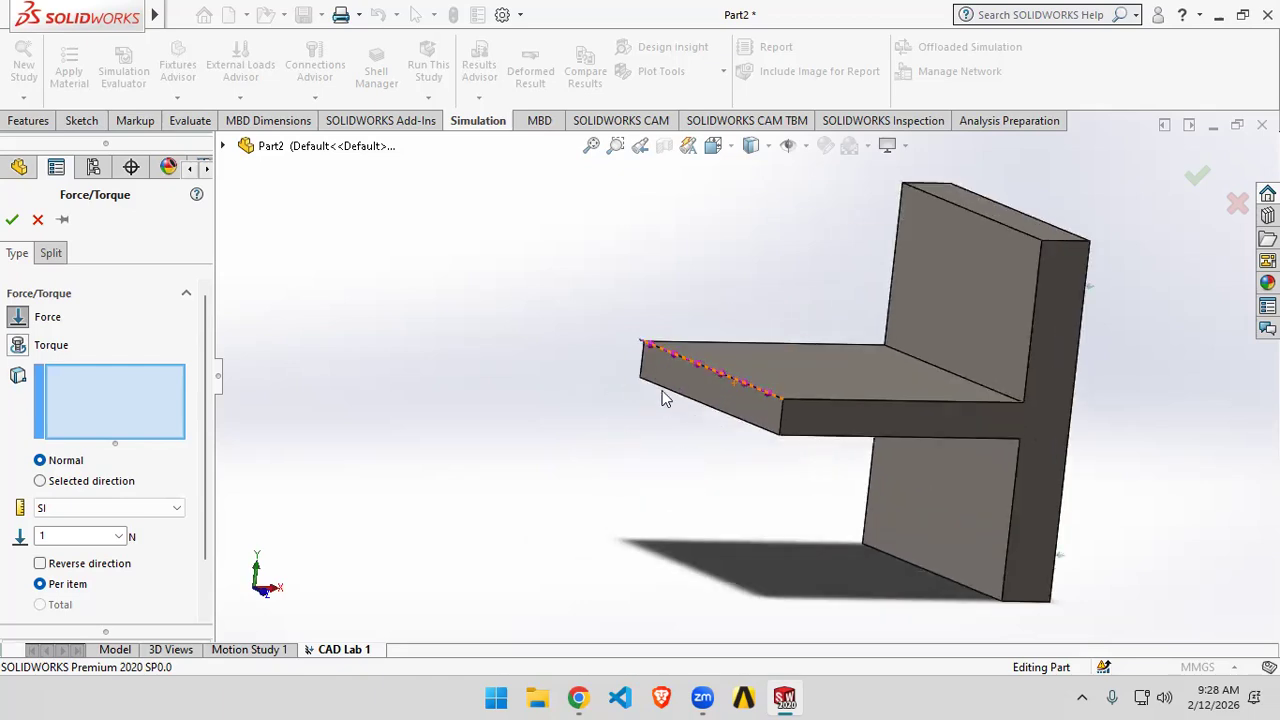
scroll(723, 367, "down", 3)
scroll(833, 560, "up", 5)
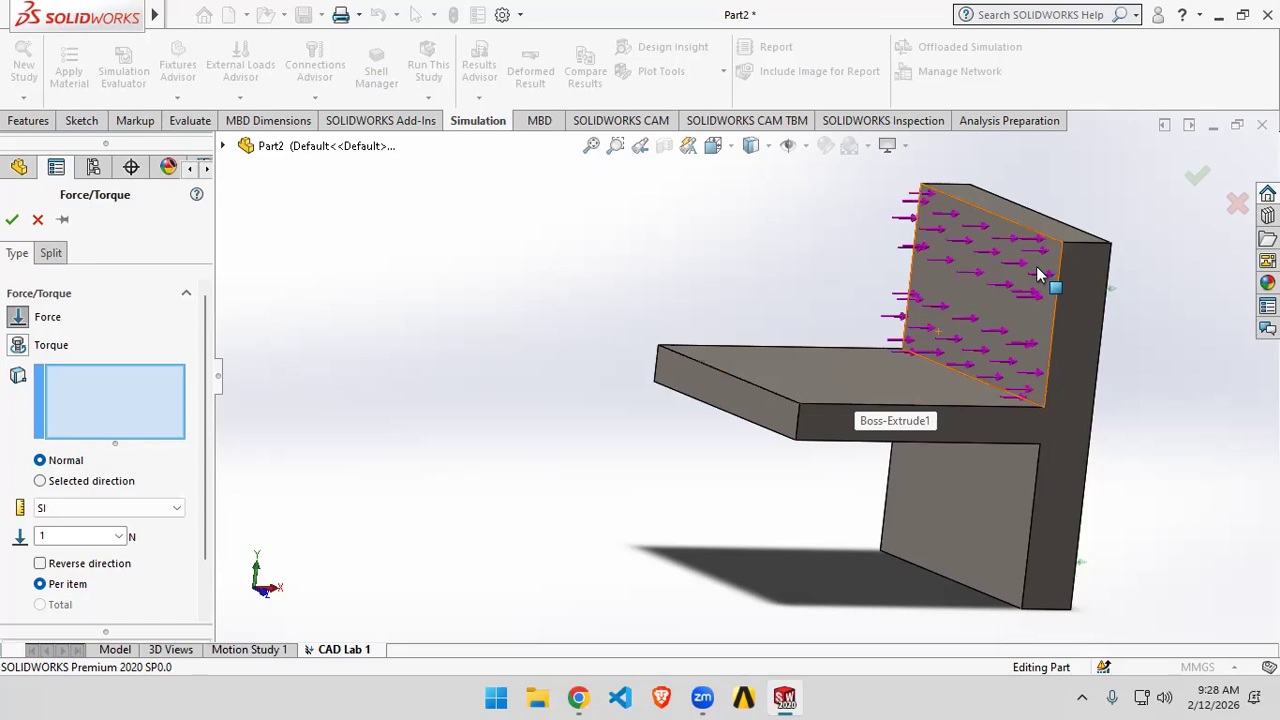
left_click(870, 378)
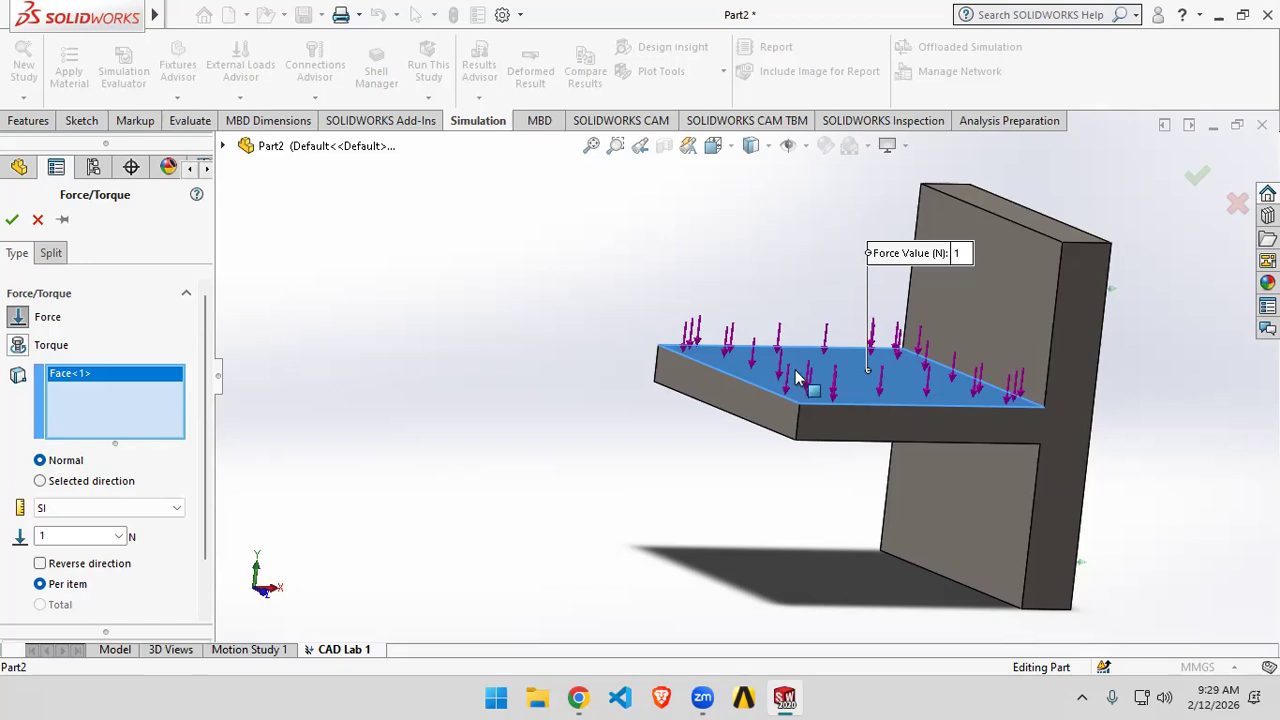
key("Delete")
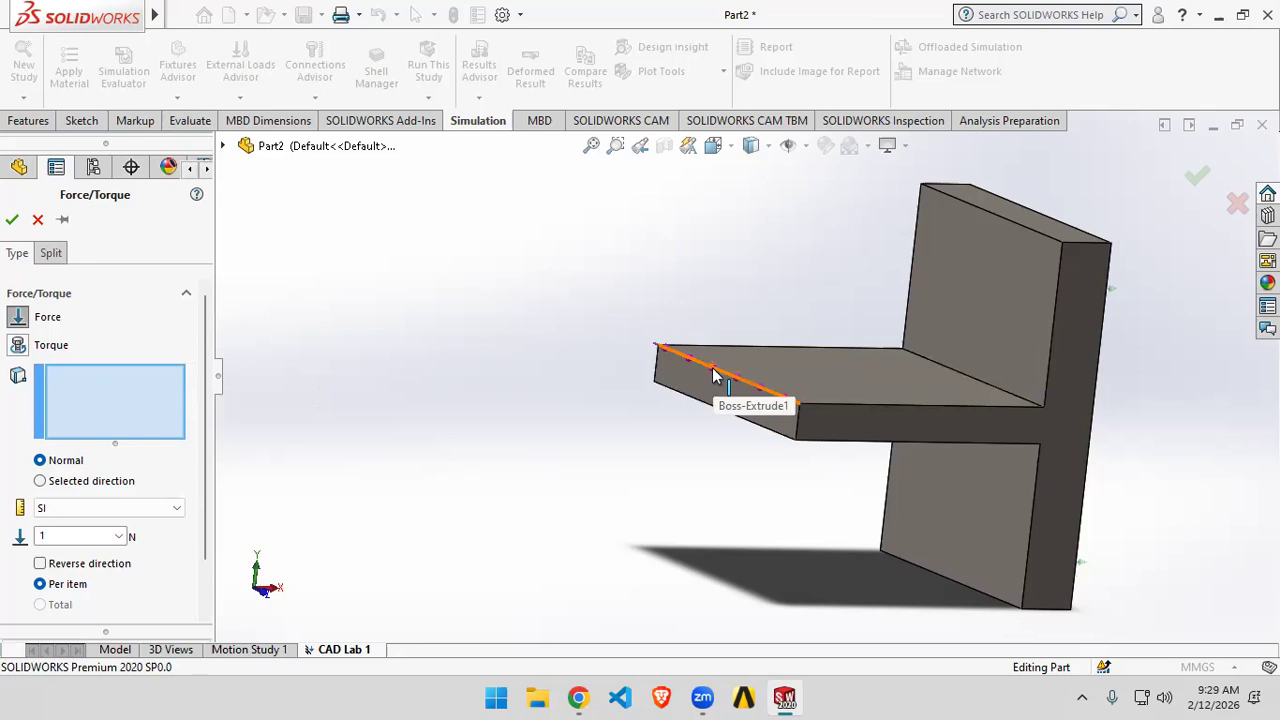
- Apply the force to the upper edge at the free end of the horizontal arm
left_click(763, 387)
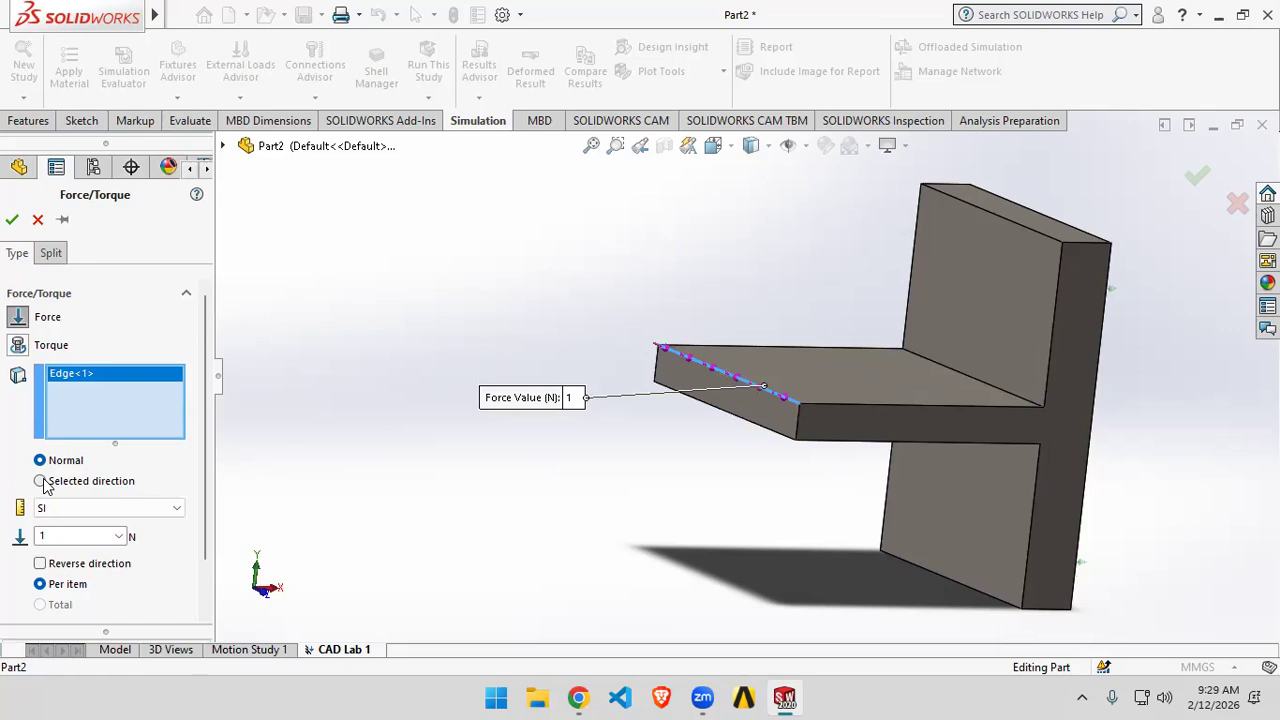
scroll(760, 397, "up", 3)
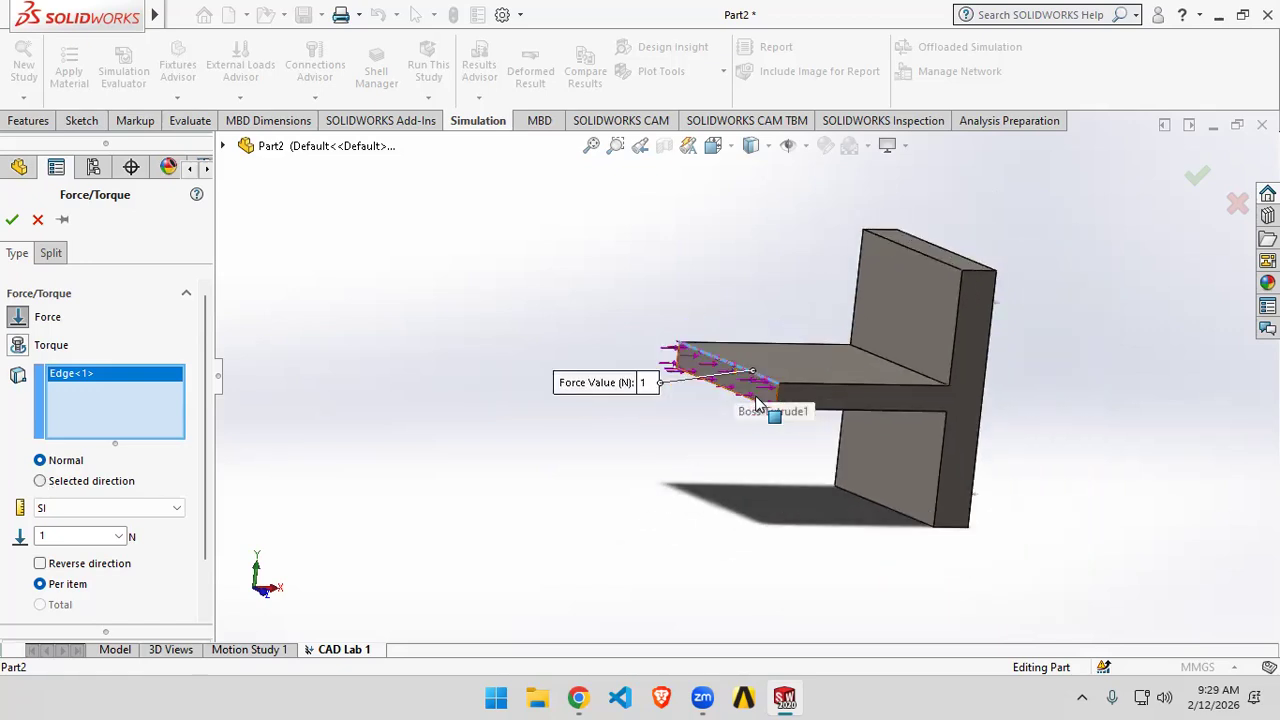
scroll(757, 400, "down", 6)
scroll(756, 369, "down", 4)
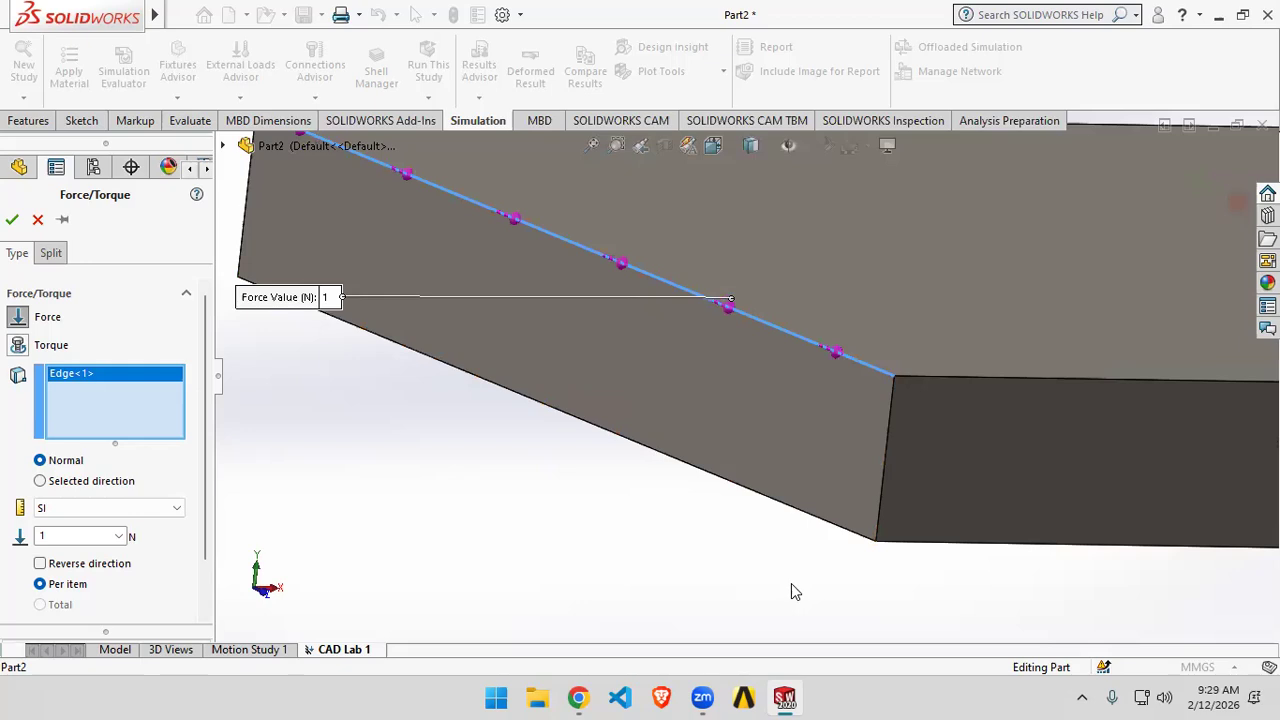
mouse_move(634, 566)
middle_mouse_down()
mouse_move(670, 561)
mouse_move(613, 557)
middle_mouse_up()
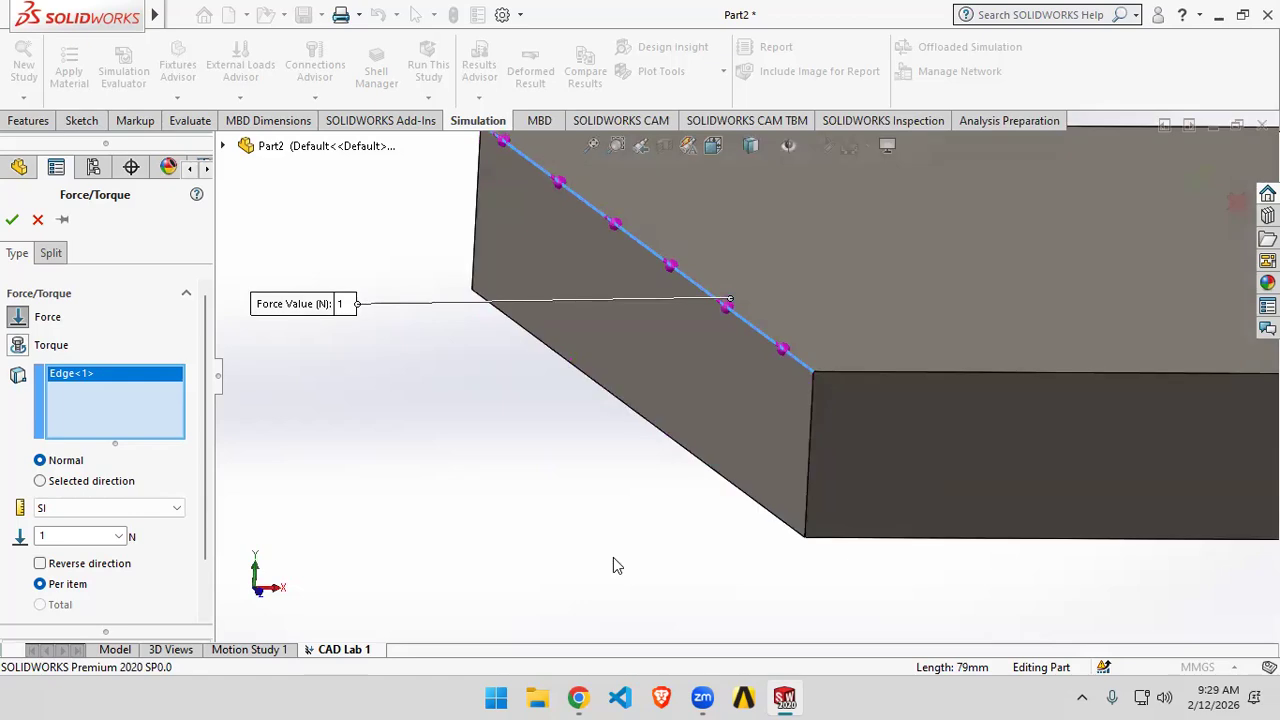
- Direct the force downward using Selected direction, with the short vertical edge at the arm's free end as reference
left_click(41, 481)
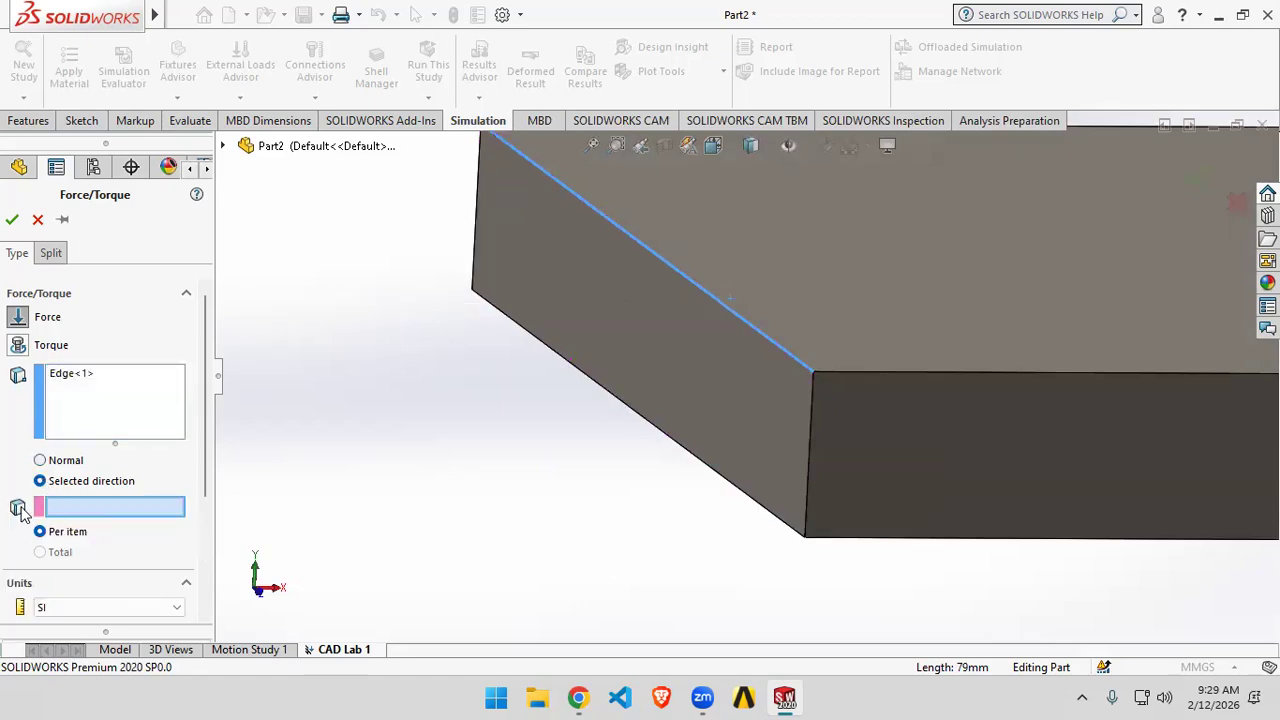
left_click(808, 437)
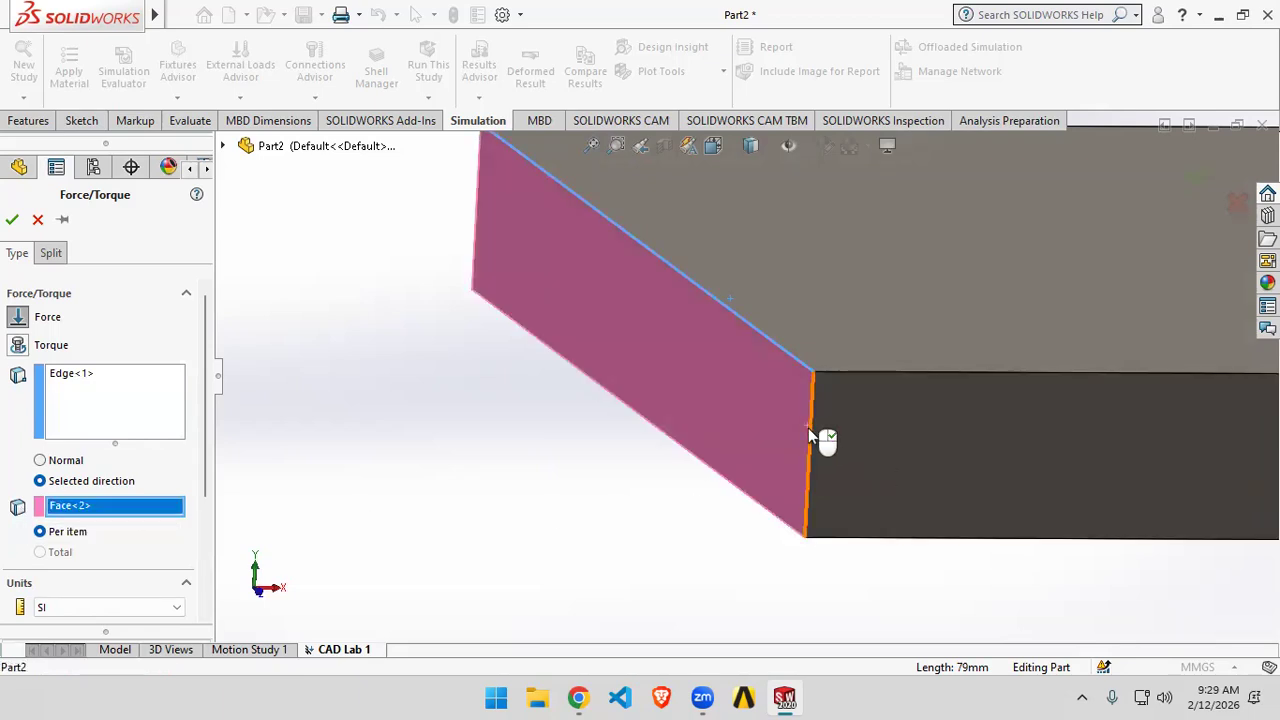
left_click(810, 485)
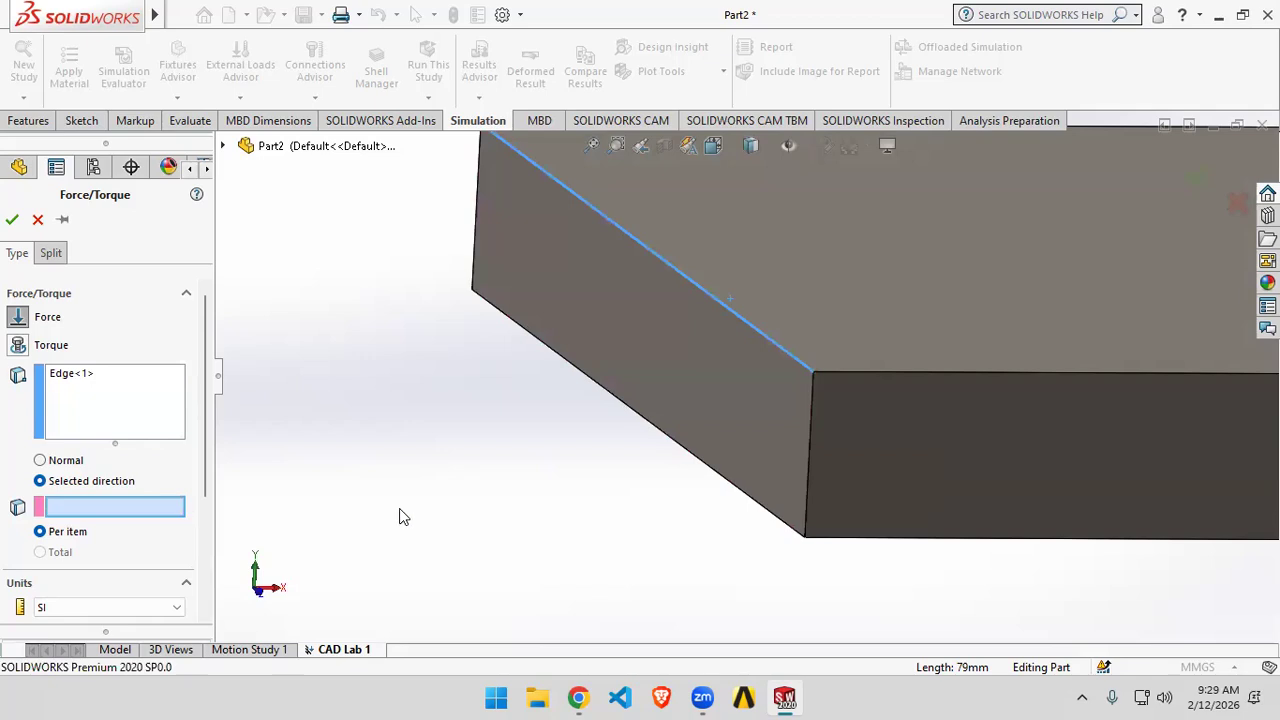
left_click(808, 476)
scroll(752, 572, "up", 3)
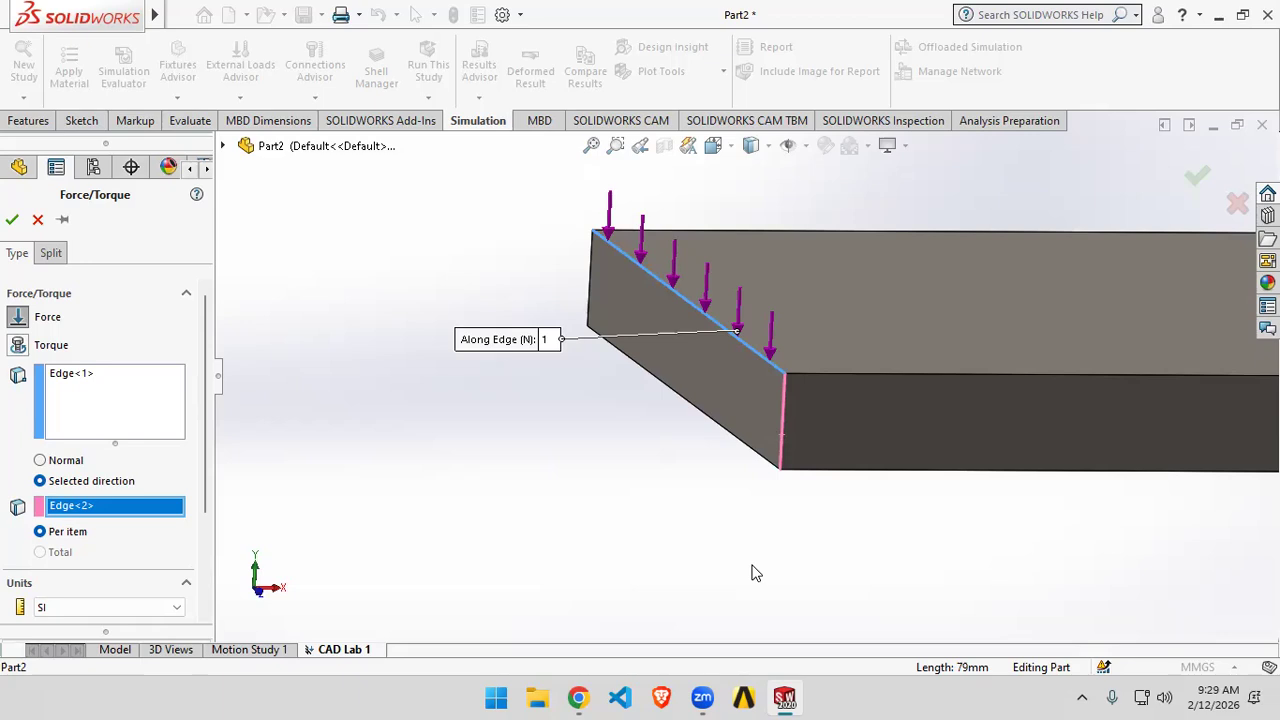
mouse_move(752, 566)
middle_mouse_down()
mouse_move(821, 561)
mouse_move(747, 575)
middle_mouse_up()
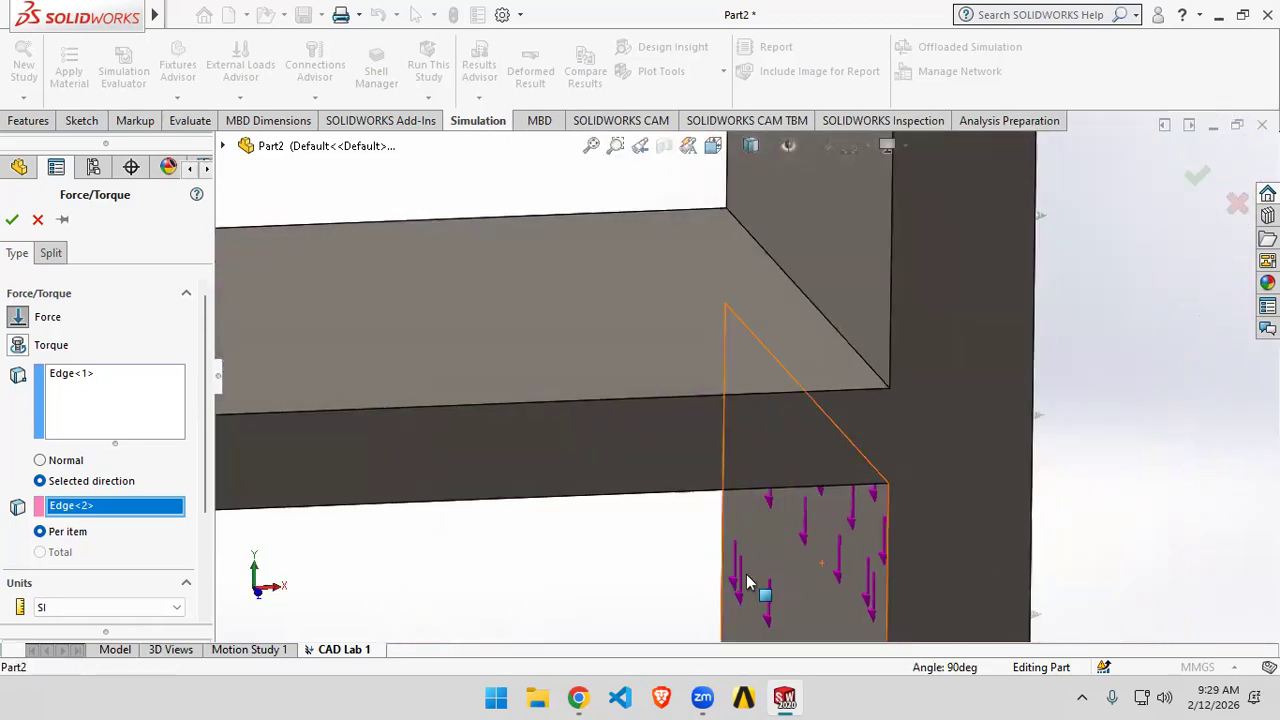
scroll(640, 556, "down", 1)
scroll(638, 558, "up", 3)
middle_click_drag(652, 562, 463, 420)
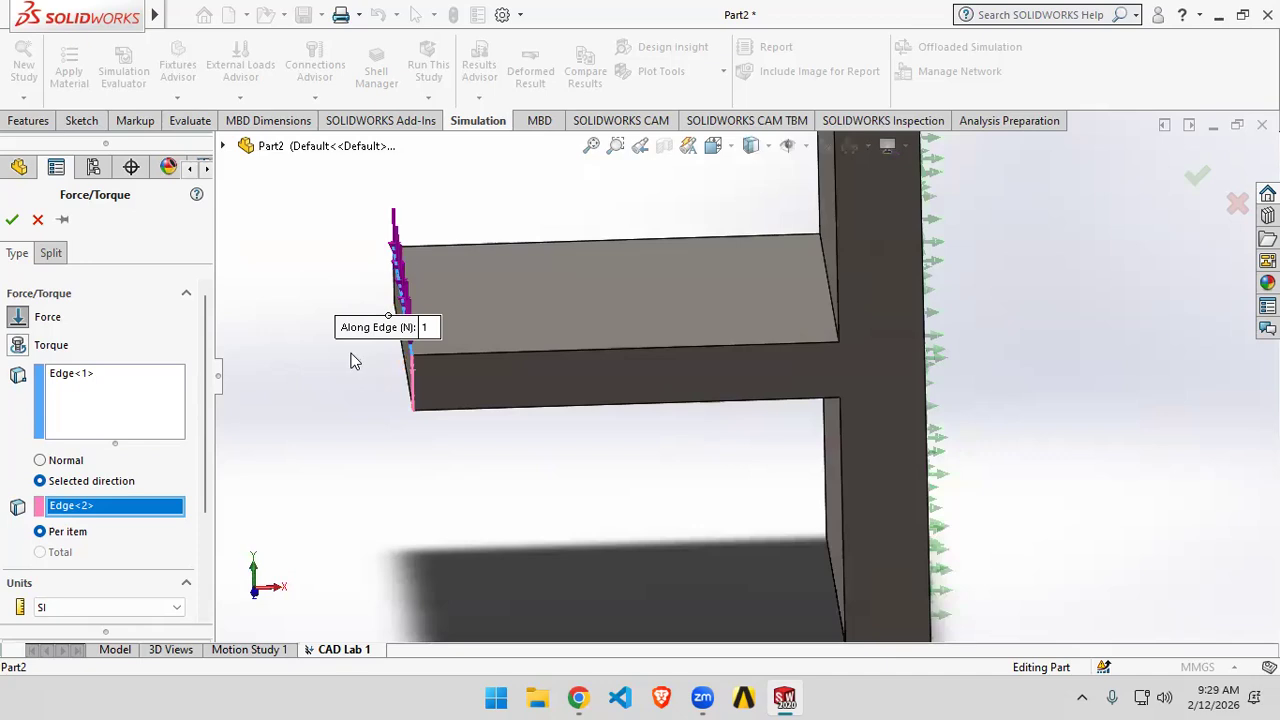
- Set the edge force to 1000 N in SI units and accept the load
scroll(138, 553, "down", 3)
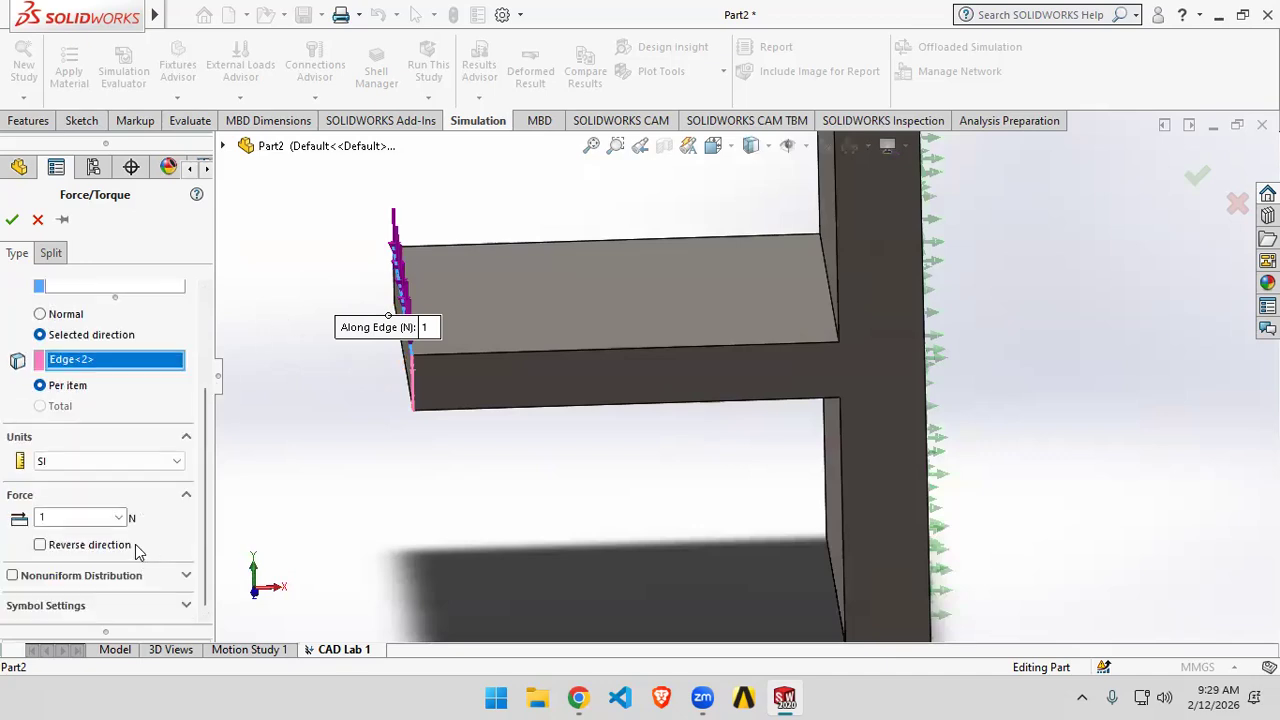
double_click(41, 517)
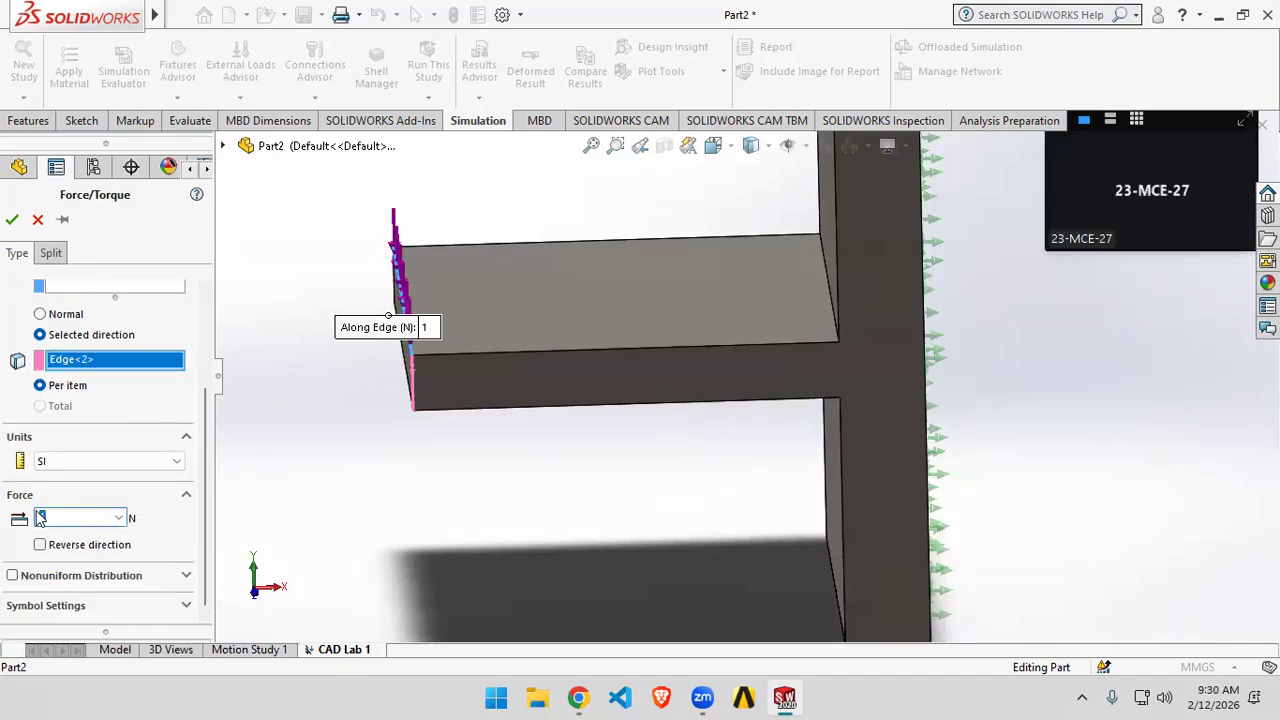
type("1000")
key("Return")
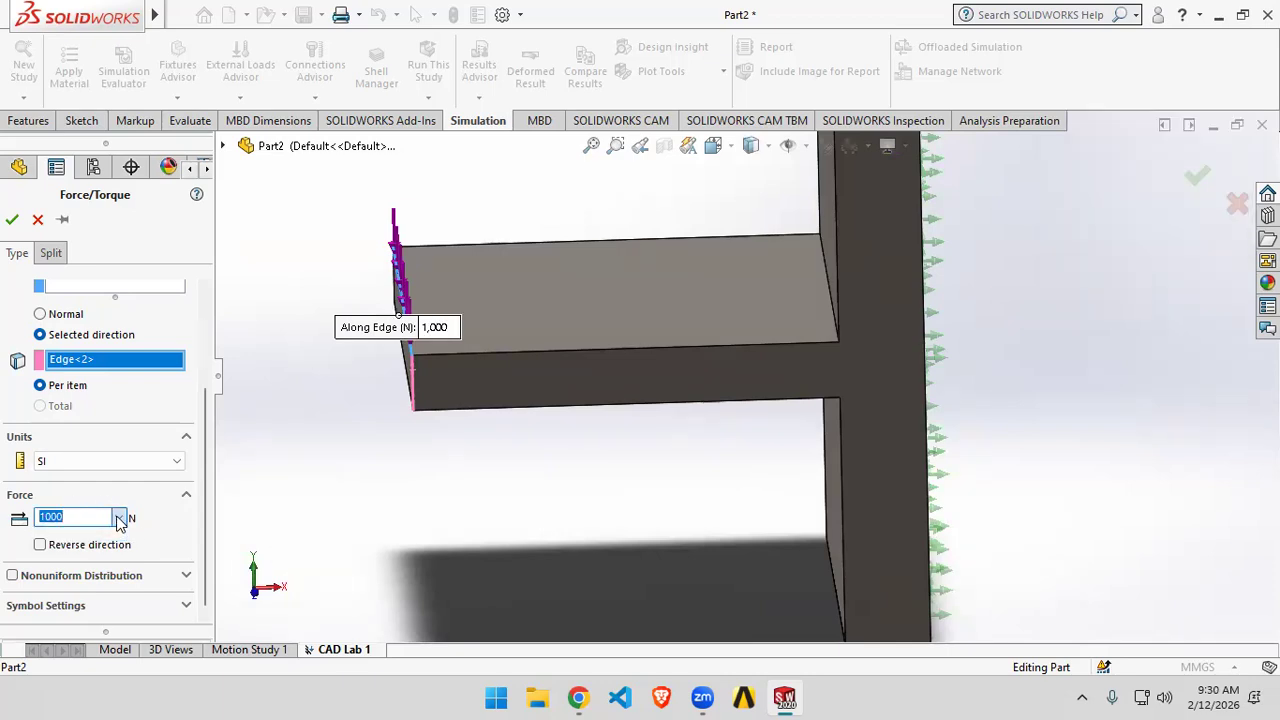
left_click(154, 459)
left_click(160, 524)
middle_click_drag(375, 482, 405, 476)
key("Return")
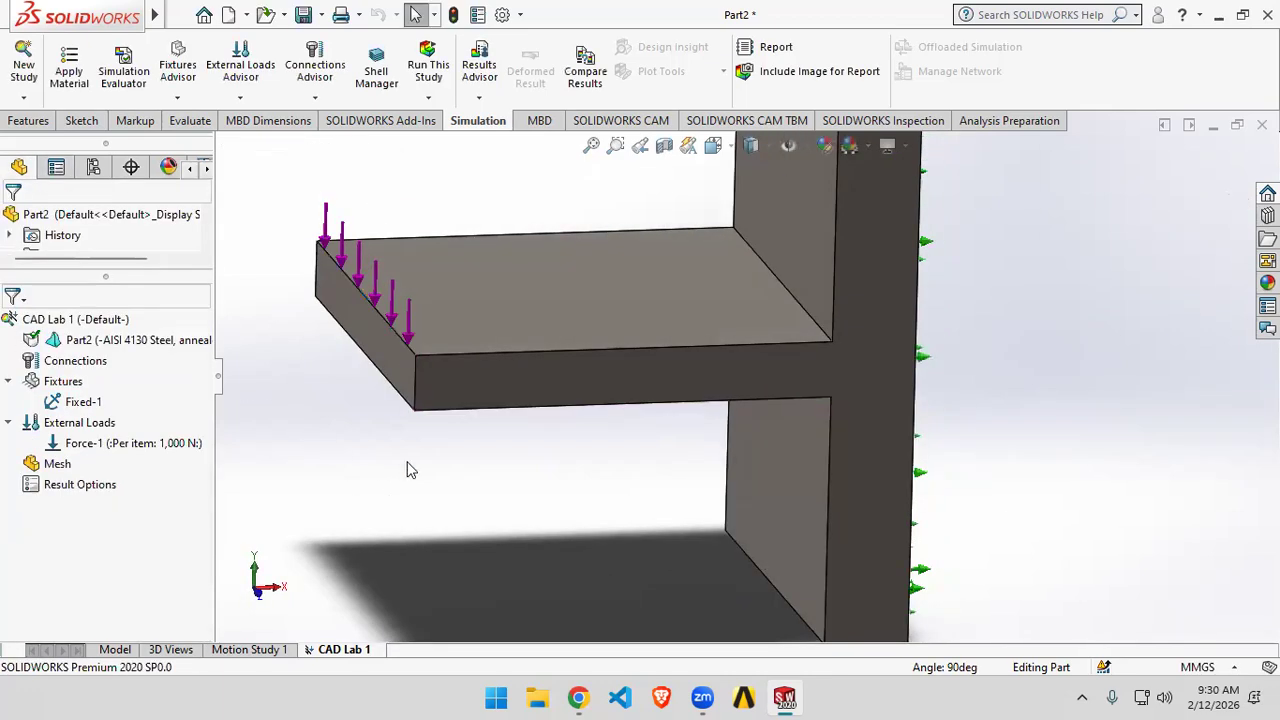
- Create the study's mesh with the density slightly coarser than the default, leaving the part at high mesh quality
scroll(514, 529, "up", 3)
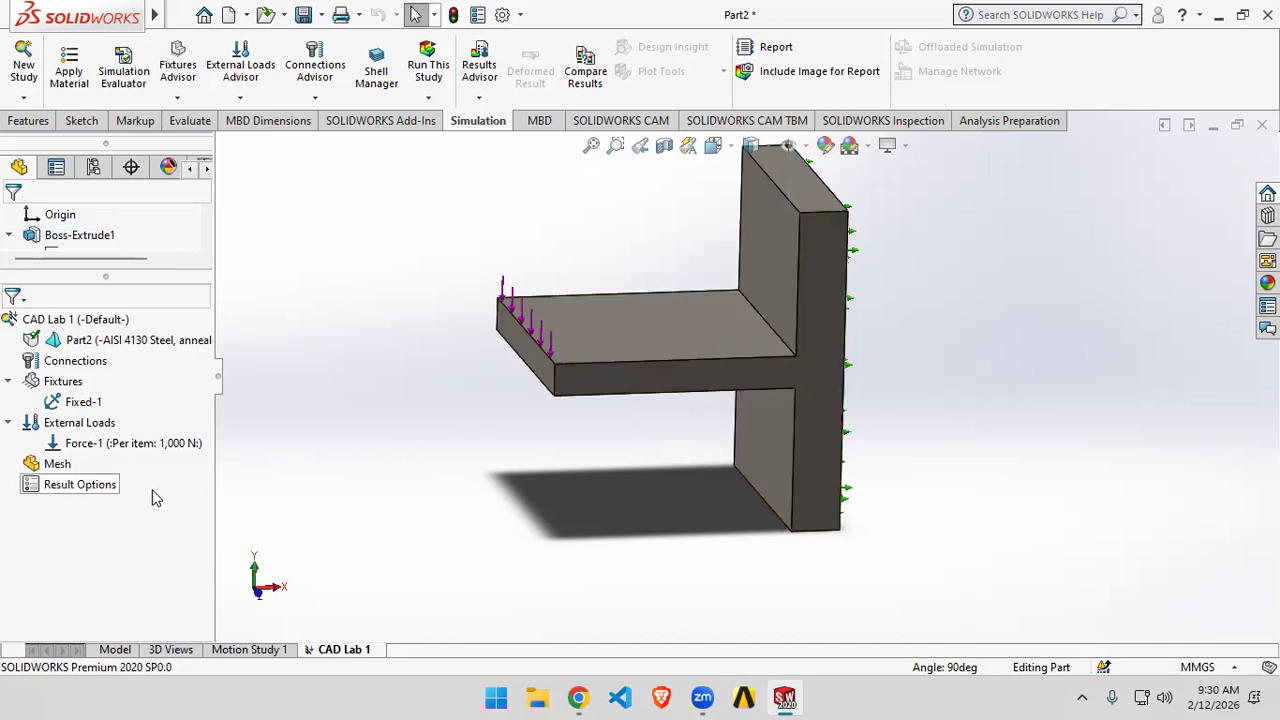
left_click(66, 473)
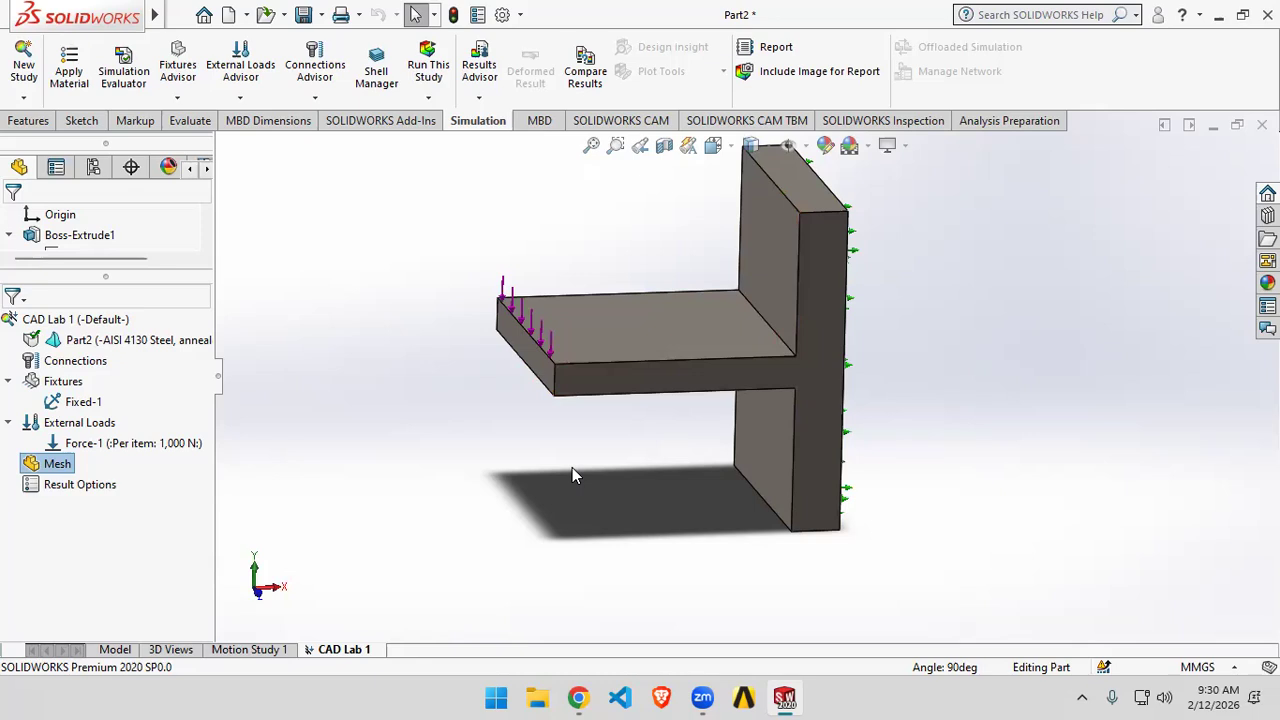
right_click(56, 466)
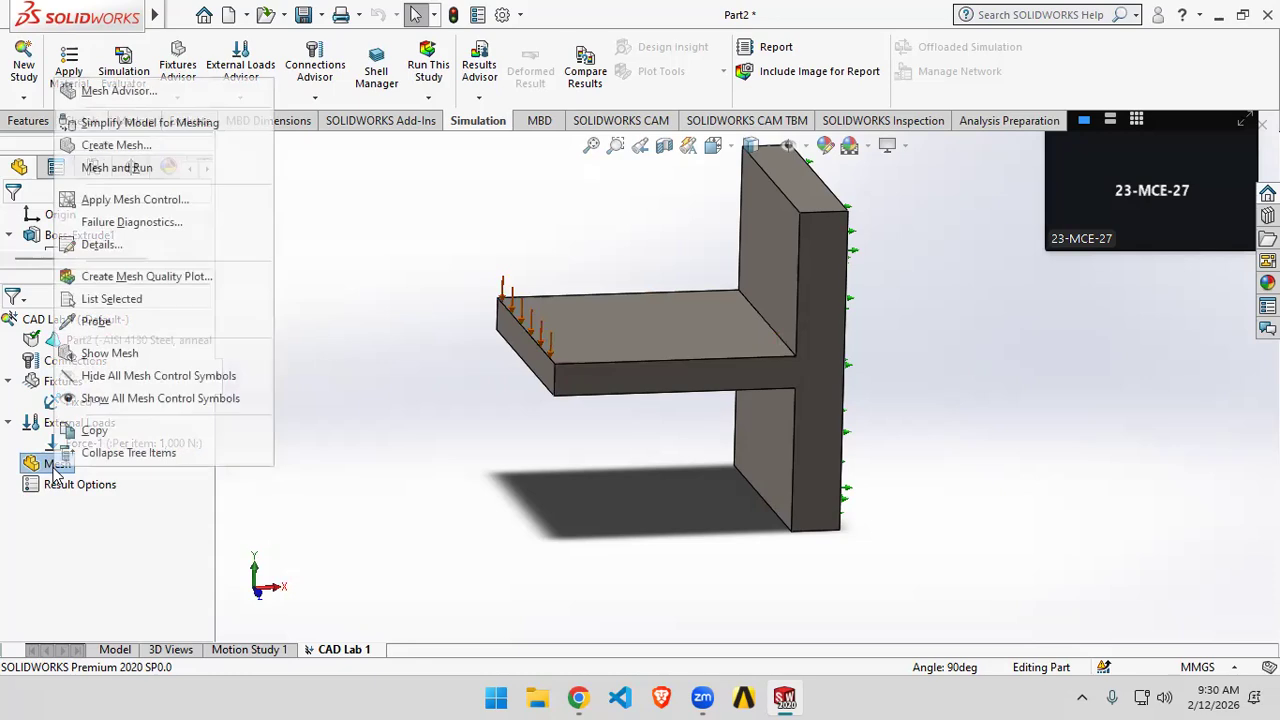
left_click(124, 147)
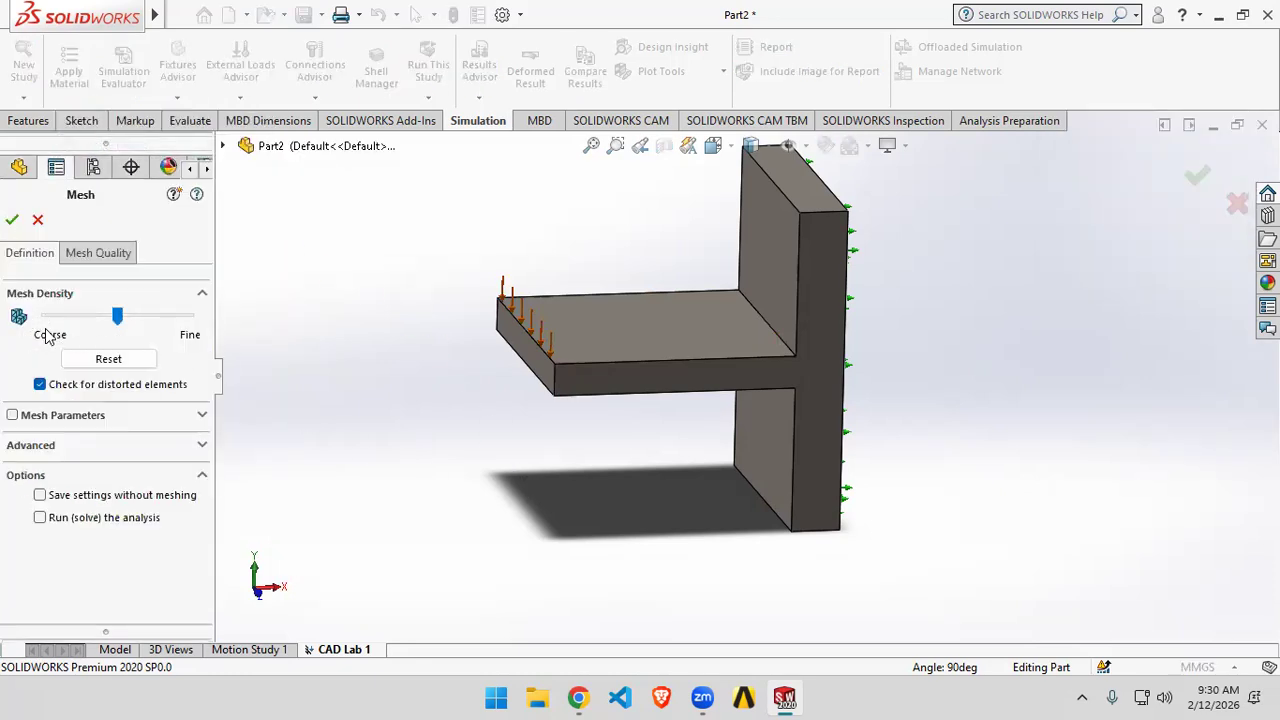
mouse_move(116, 317)
left_mouse_down()
mouse_move(60, 318)
mouse_move(108, 306)
left_mouse_up()
left_click(90, 257)
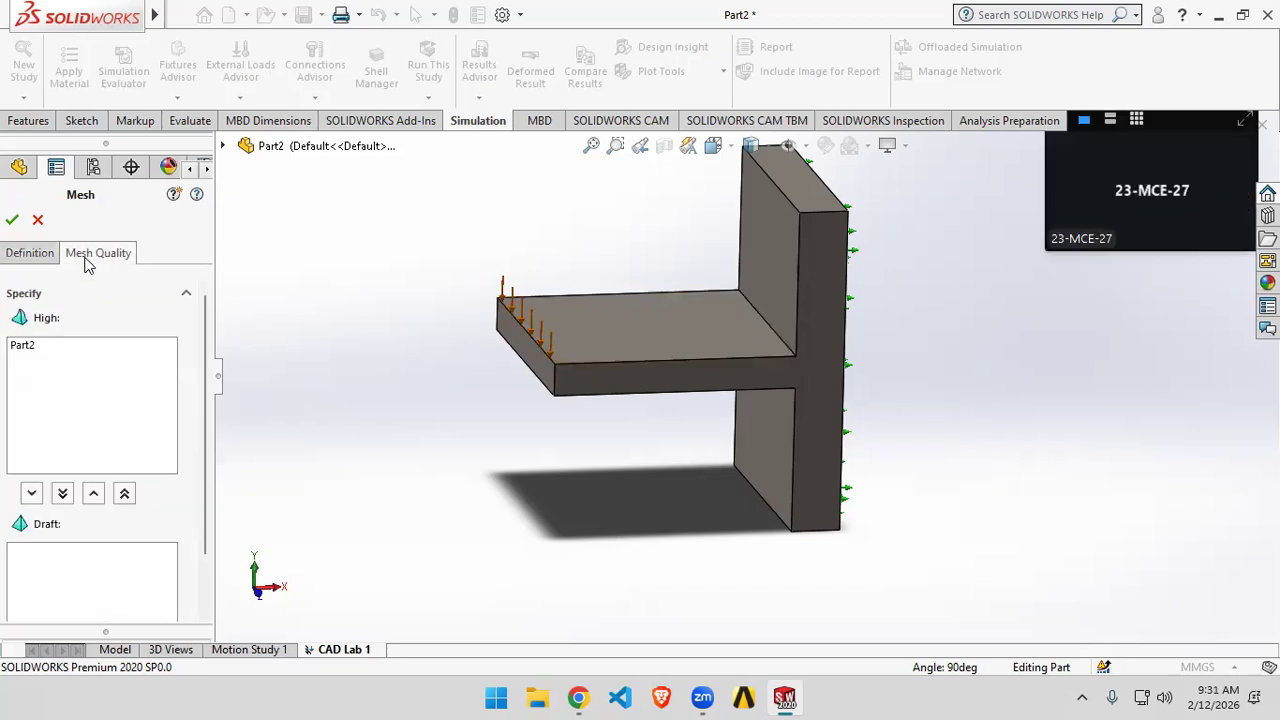
left_click(50, 258)
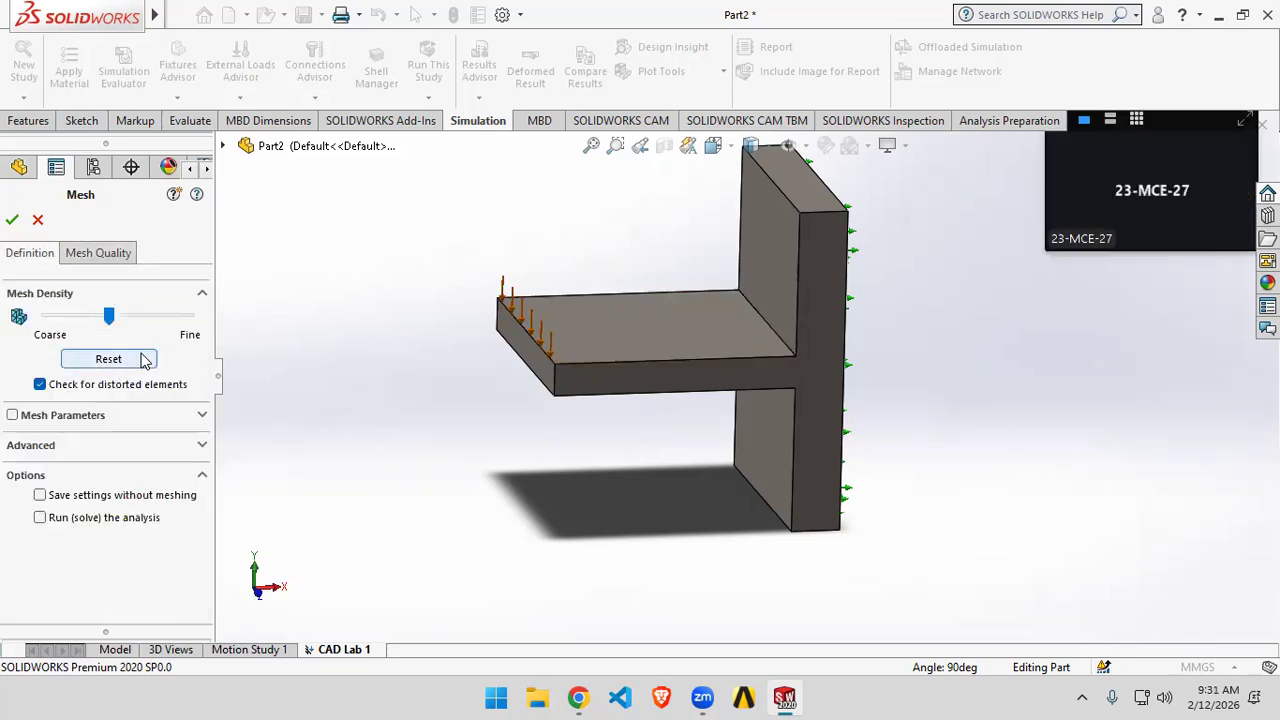
left_click(12, 220)
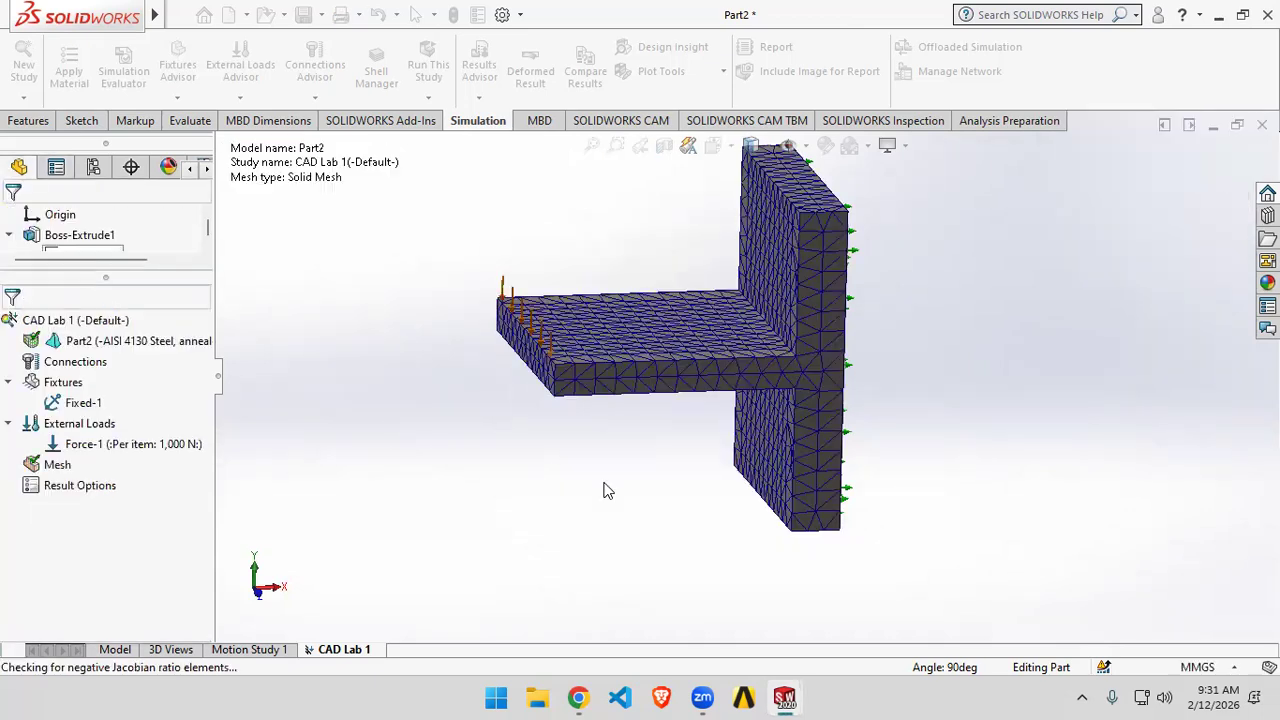
- Examine the mesh elements and nodes close up, around the junction of the arm and the vertical plate
scroll(760, 420, "up", 3)
scroll(760, 420, "down", 6)
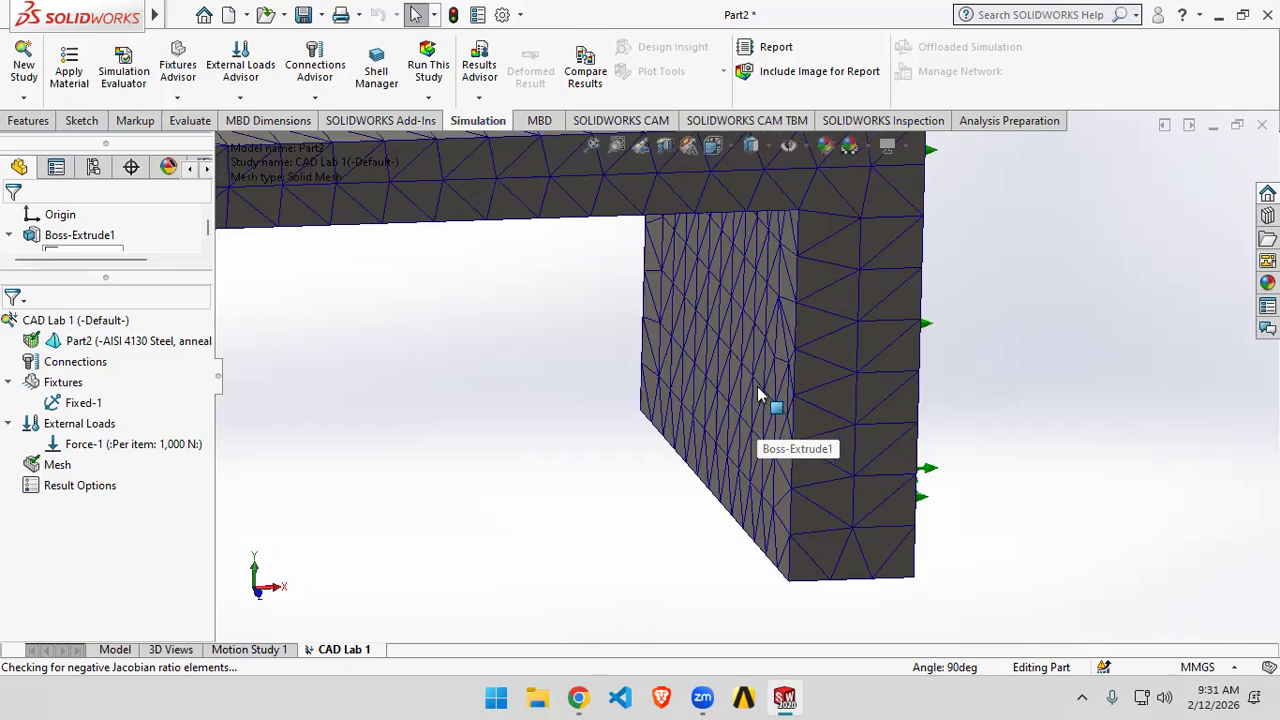
scroll(849, 279, "up", 2)
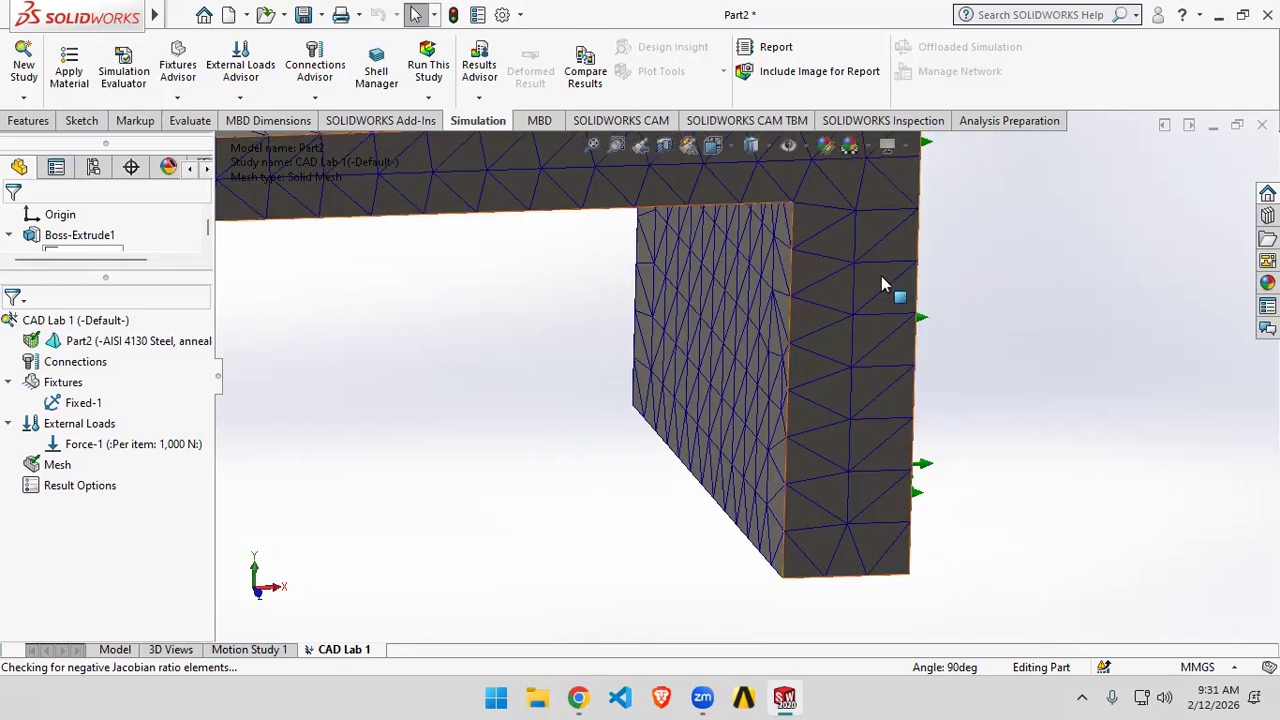
scroll(882, 283, "up", 2)
scroll(802, 296, "down", 5)
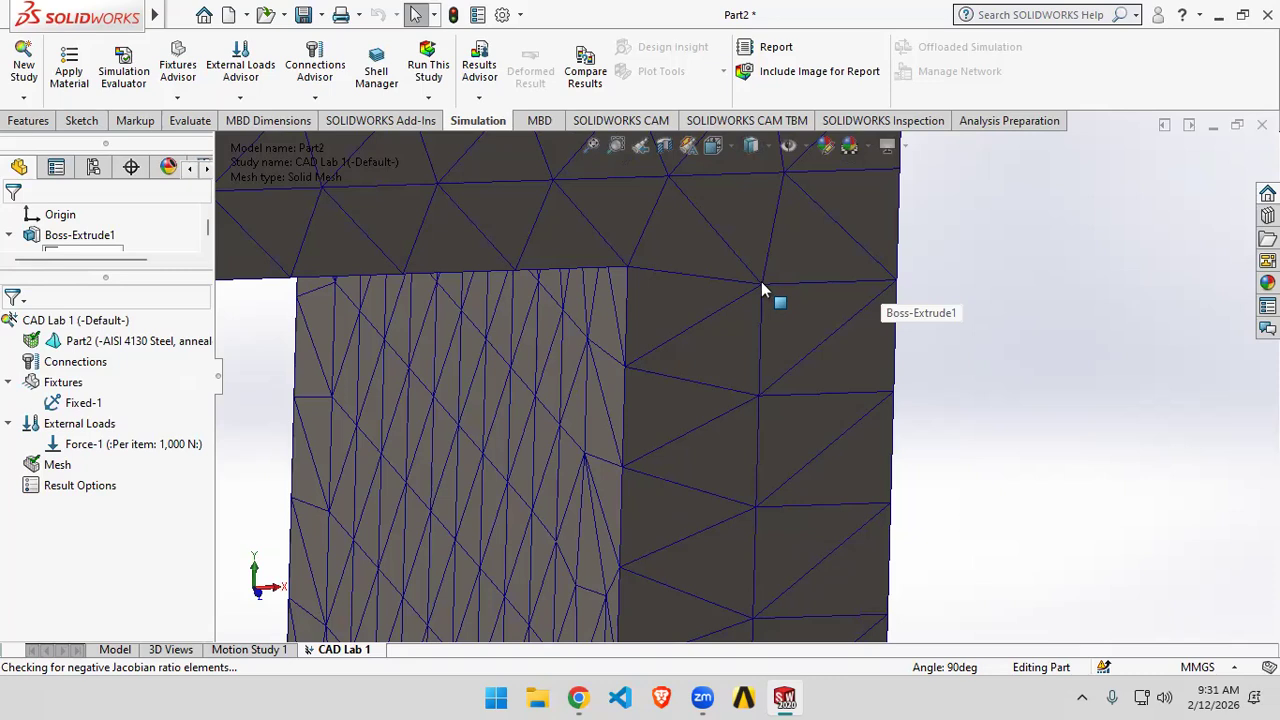
middle_click_drag(776, 287, 881, 313)
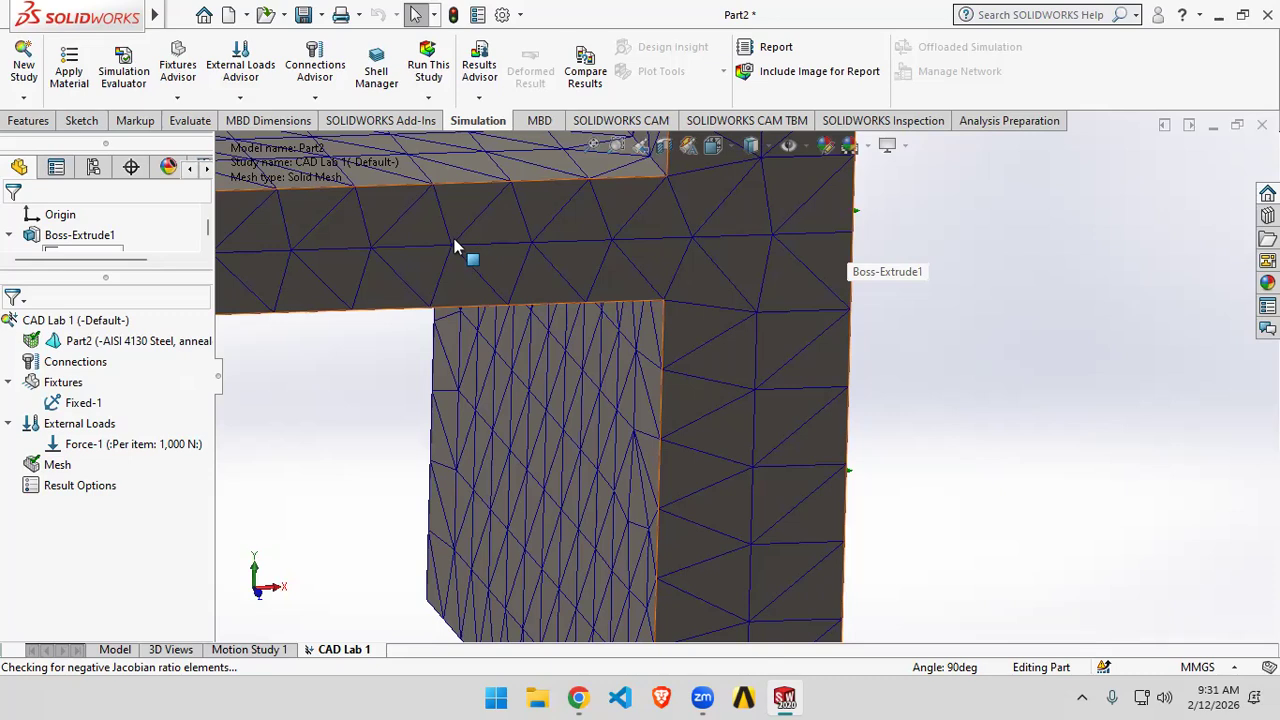
scroll(243, 250, "down", 3)
scroll(243, 250, "up", 7)
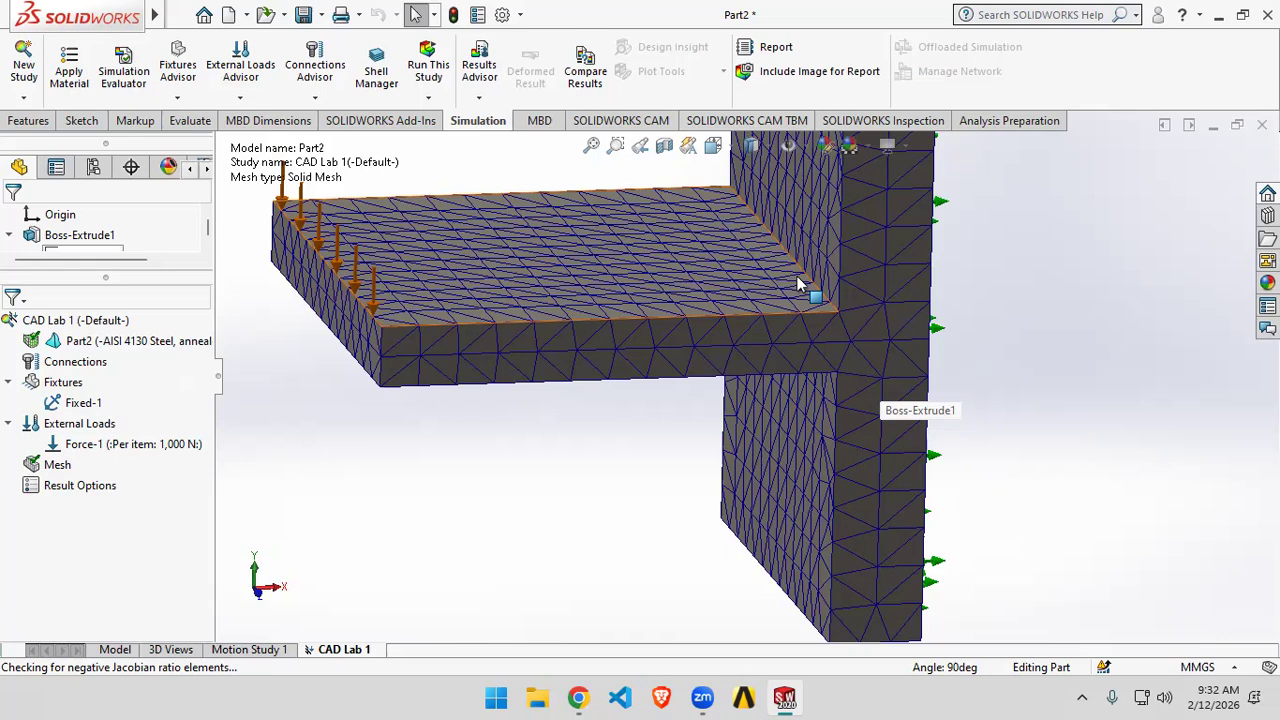
- Mesh and run the CAD Lab 1 static study
scroll(800, 285, "up", 3)
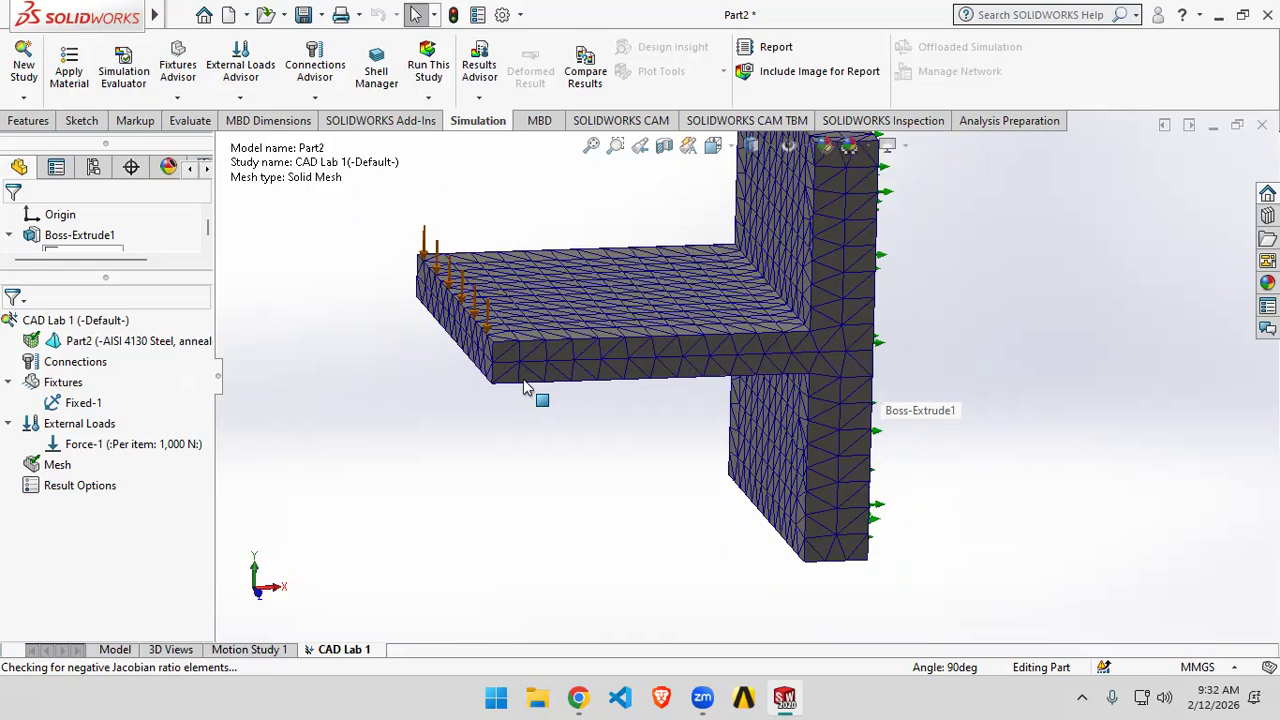
right_click(60, 466)
left_click(127, 166)
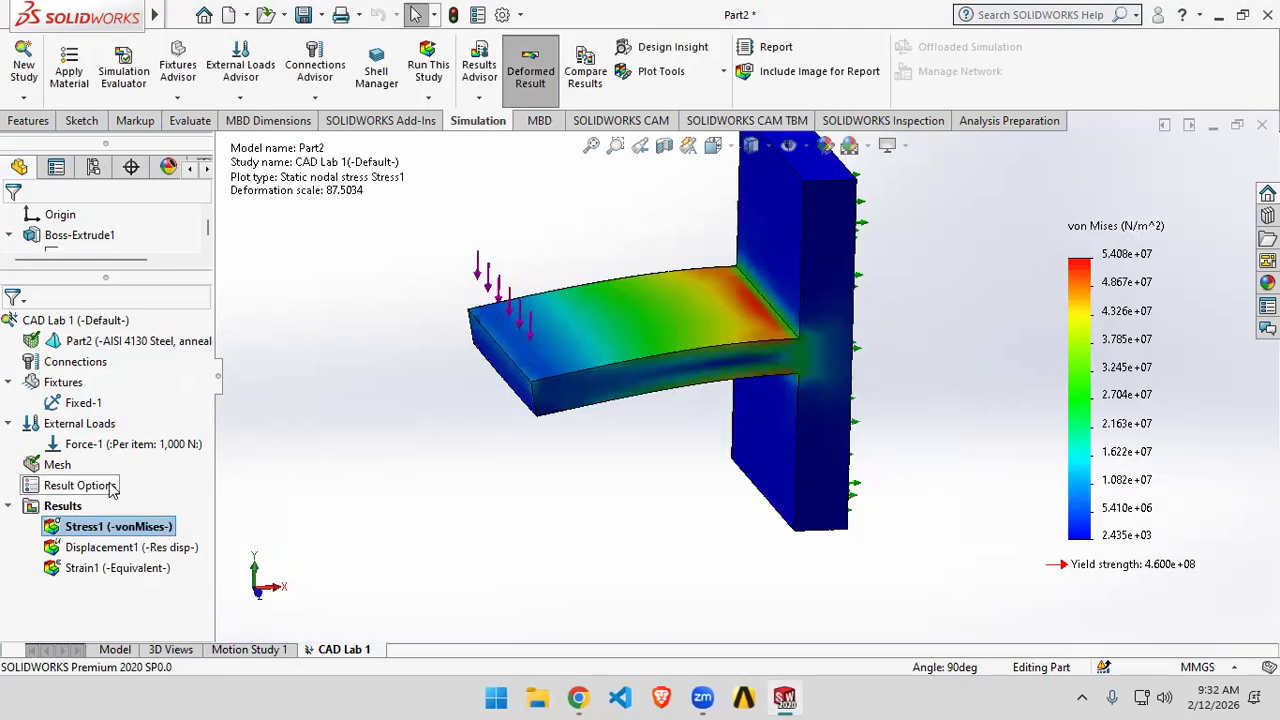
- Recreate the CAD Lab 1 study mesh with the mesh density at its finest setting
right_click(60, 466)
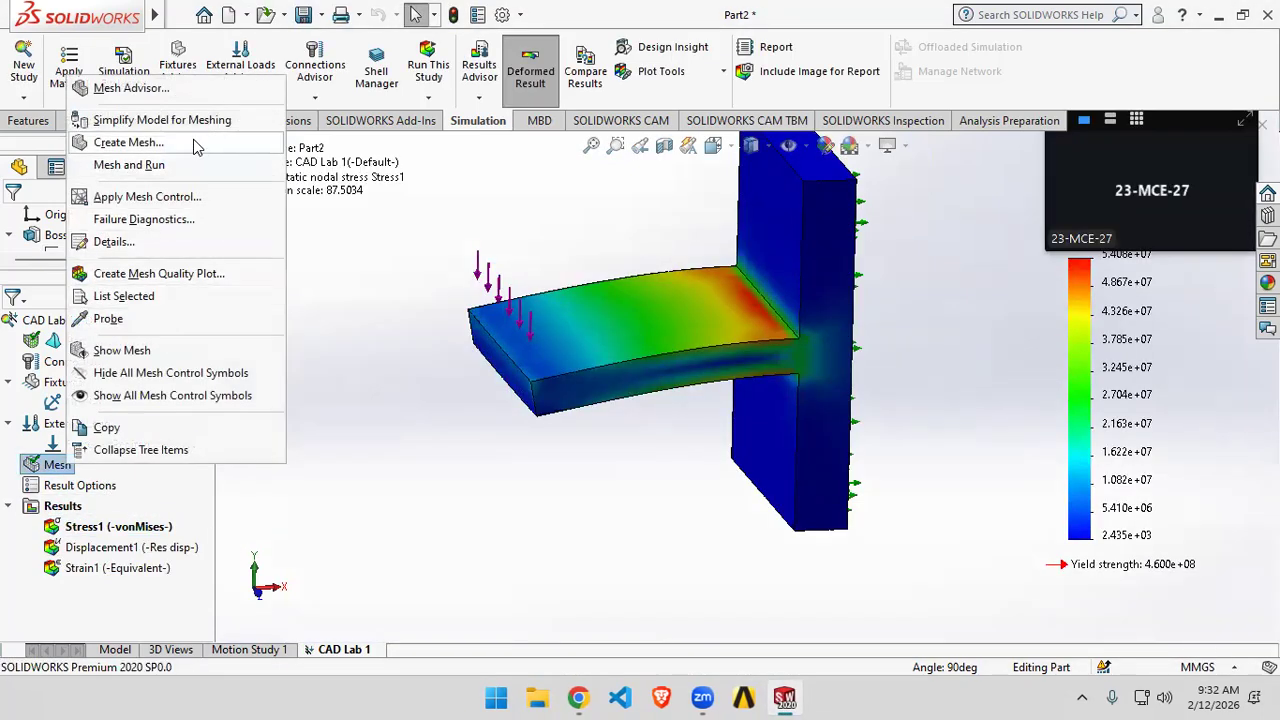
left_click(128, 143)
left_click(700, 321)
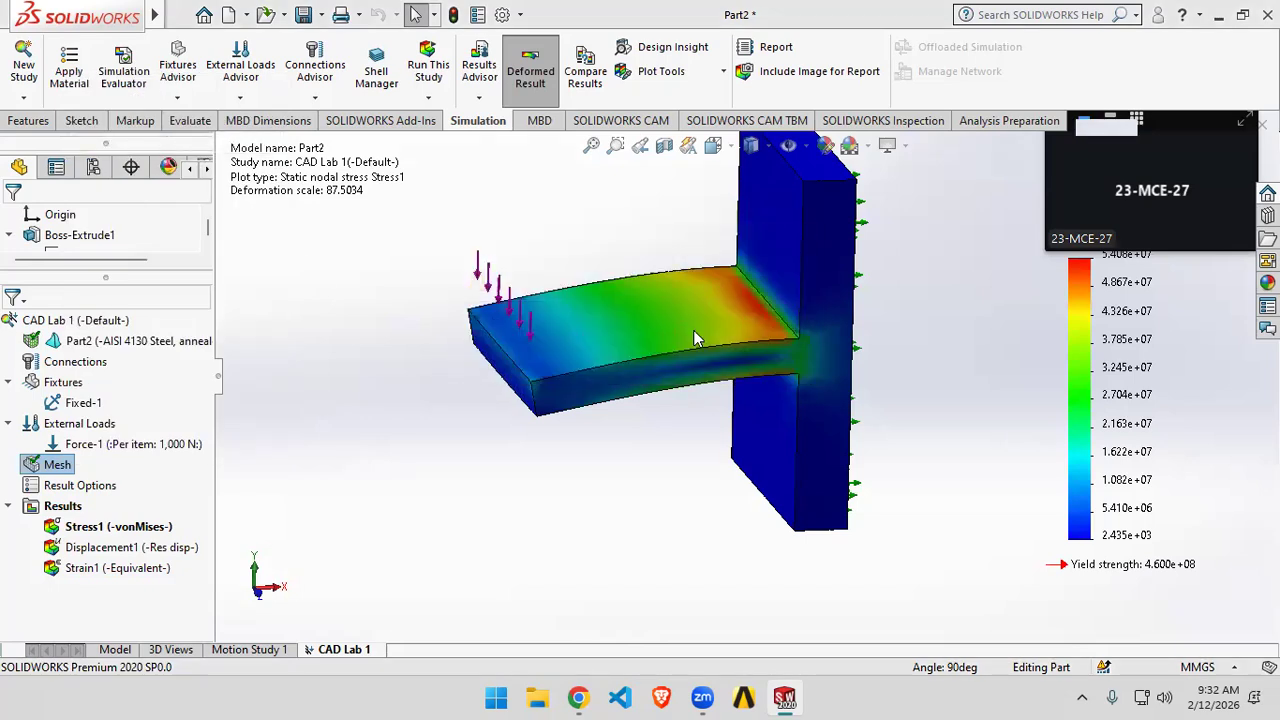
left_click_drag(110, 317, 228, 316)
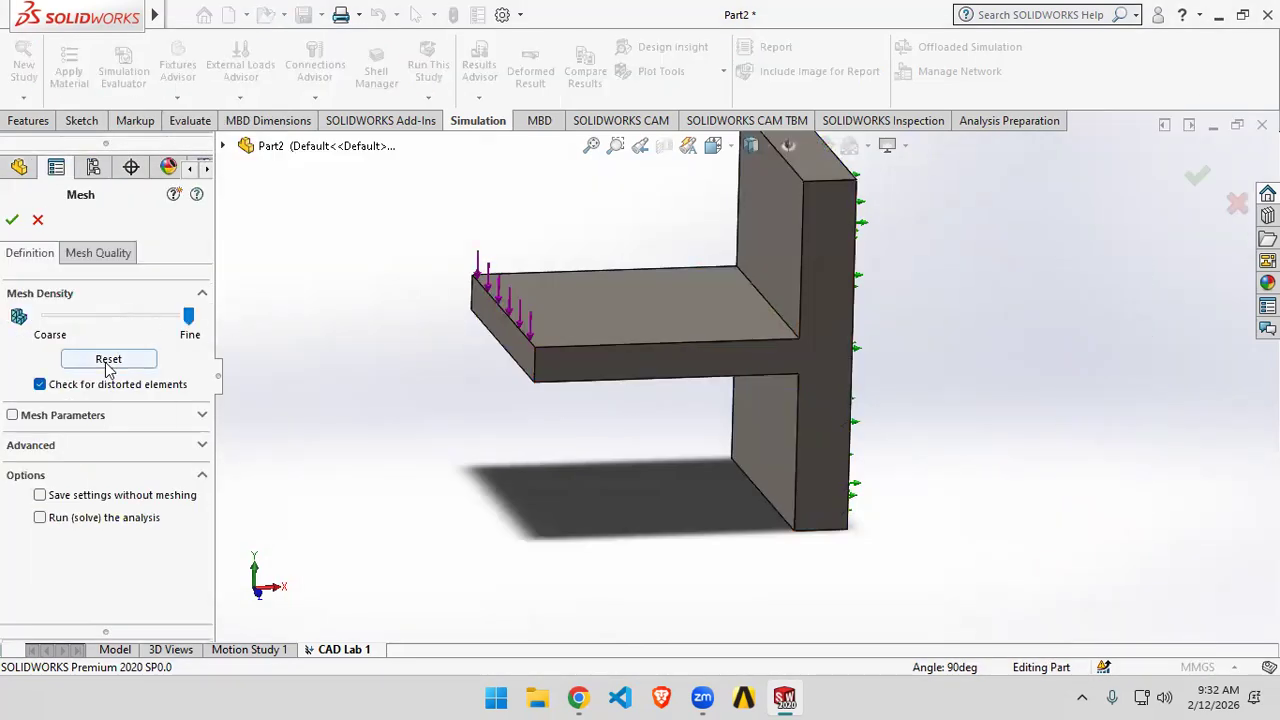
left_click(12, 220)
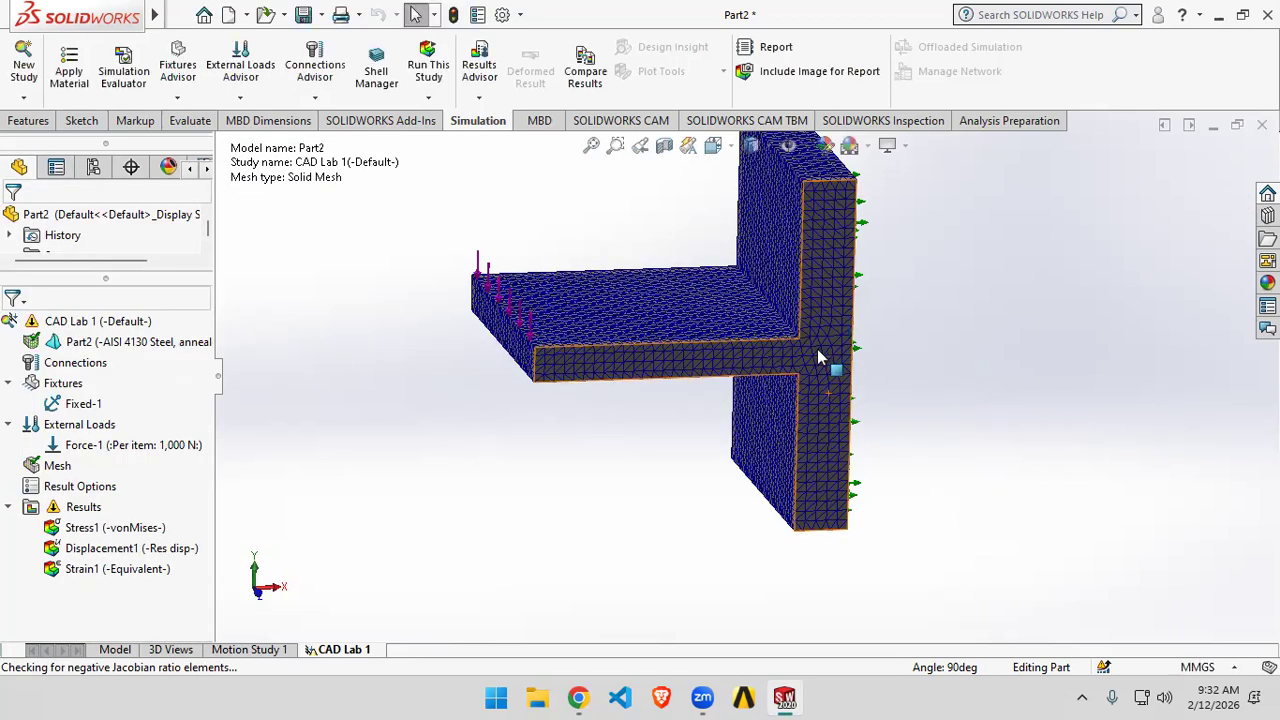
- Check the finer mesh around the arm-to-plate junction and rerun the CAD Lab 1 static study
scroll(761, 366, "down", 10)
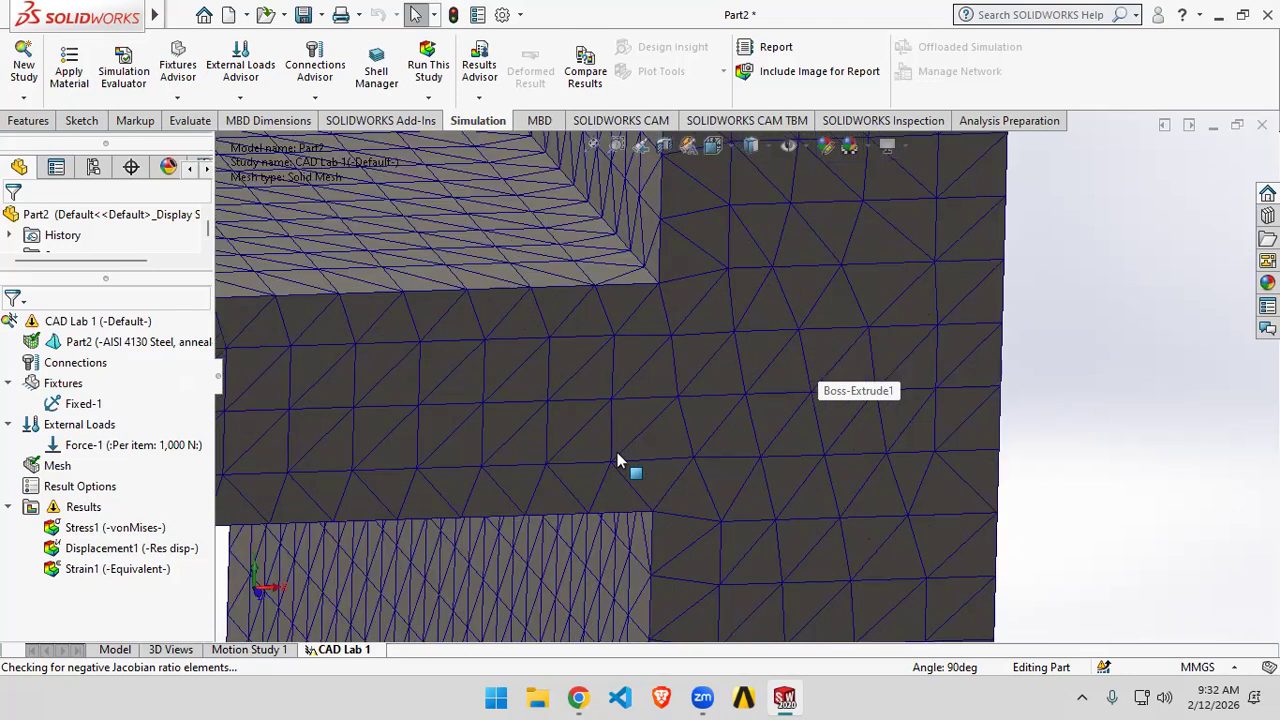
scroll(570, 464, "up", 2)
scroll(570, 464, "up", 5)
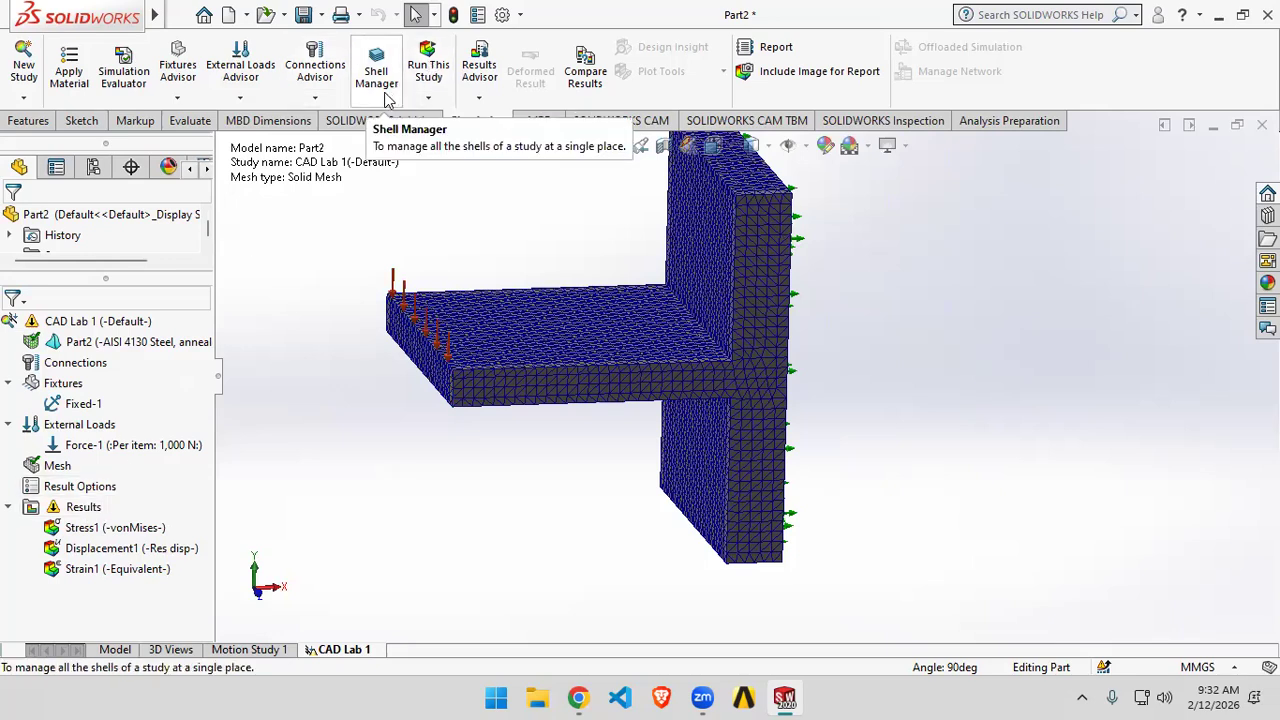
left_click(440, 100)
left_click(430, 72)
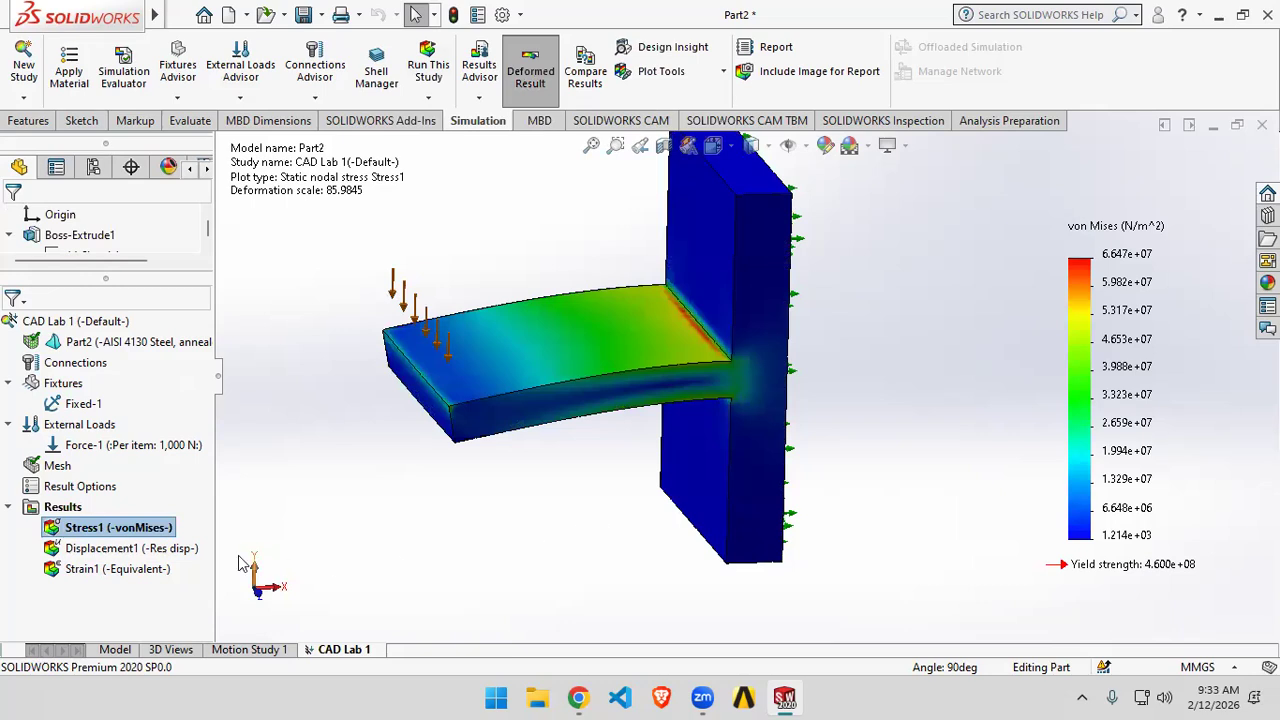
- Animate the von Mises stress plot with the animation speed at 0, pause it and close the animation
left_click(127, 550)
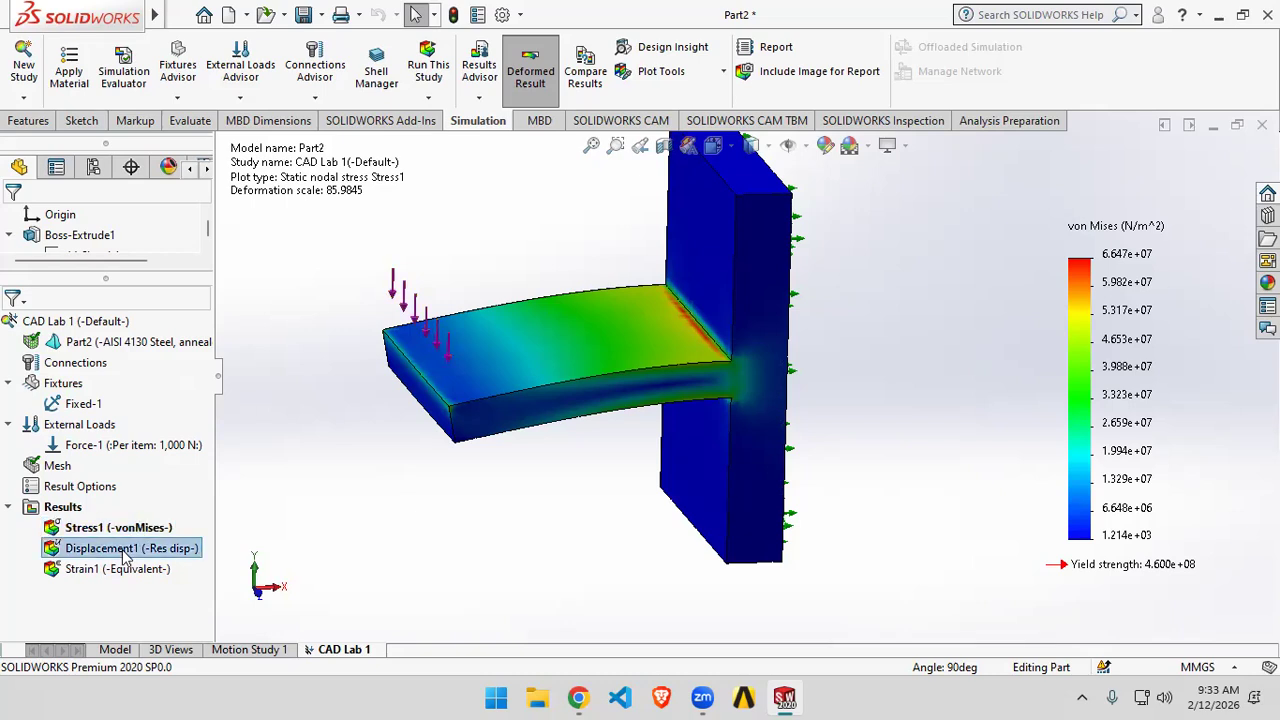
left_click(128, 570)
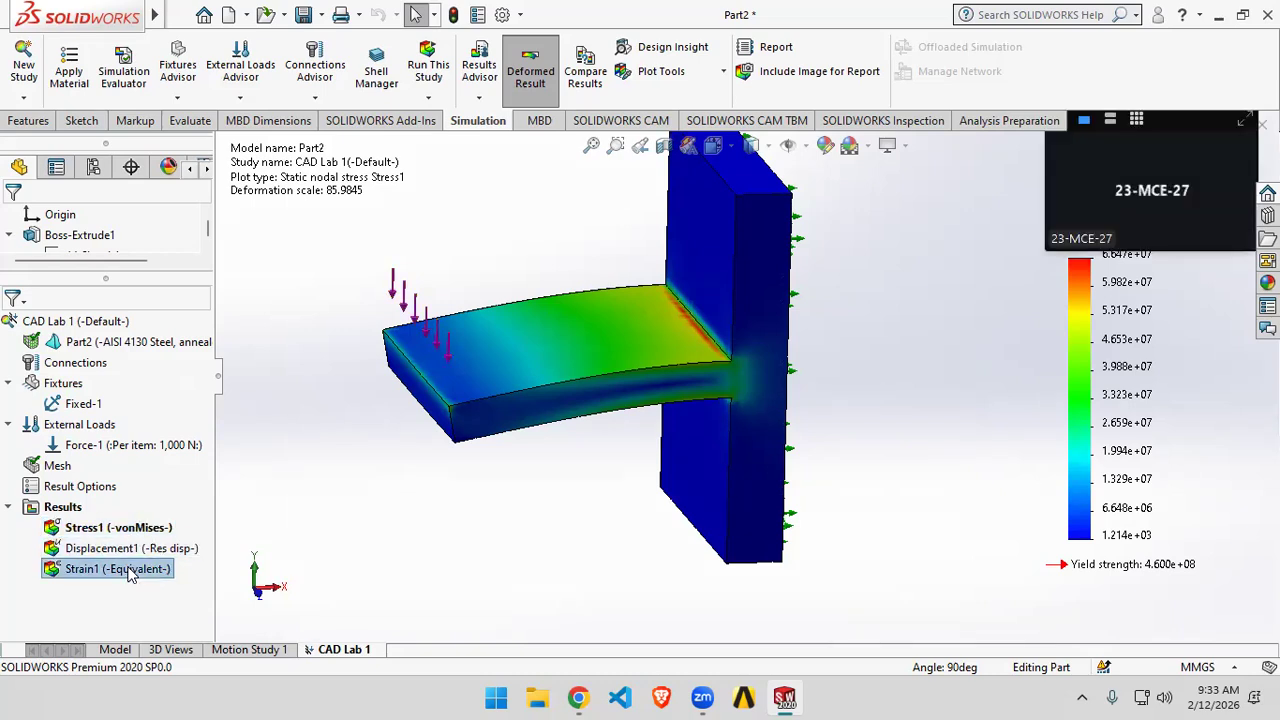
left_click(116, 528)
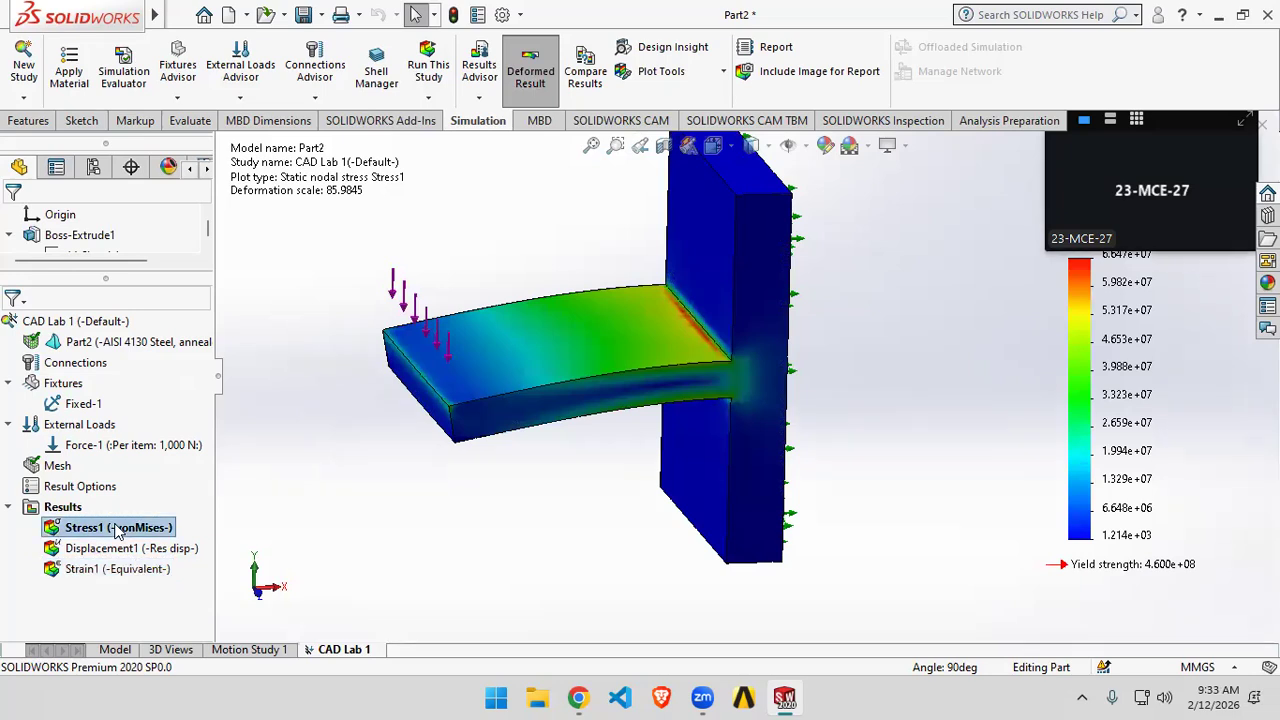
right_click(116, 530)
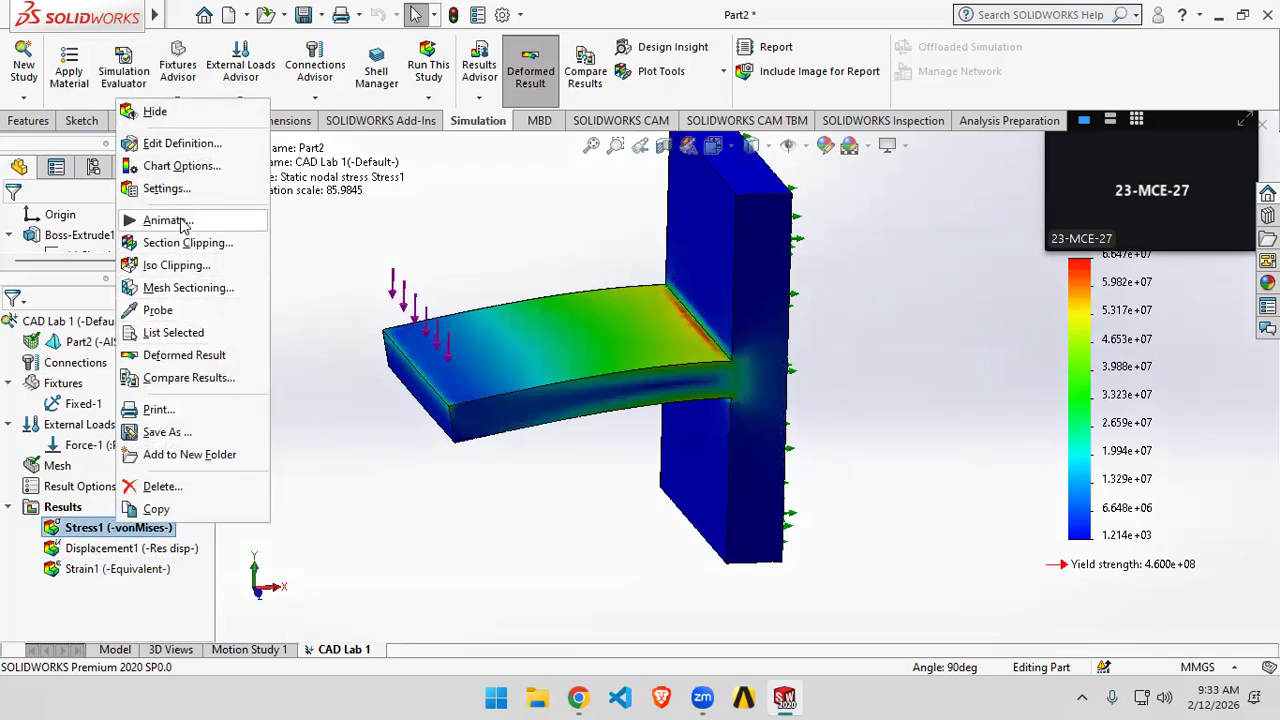
left_click(163, 220)
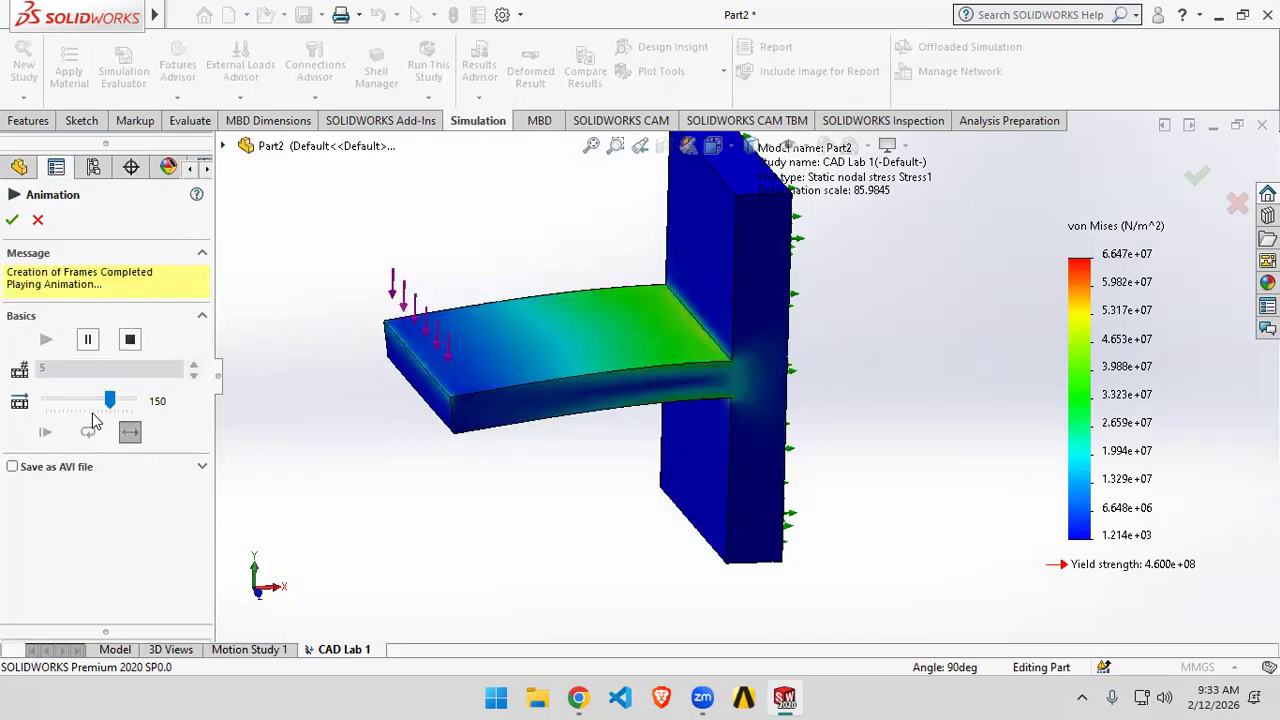
left_click_drag(110, 400, 45, 401)
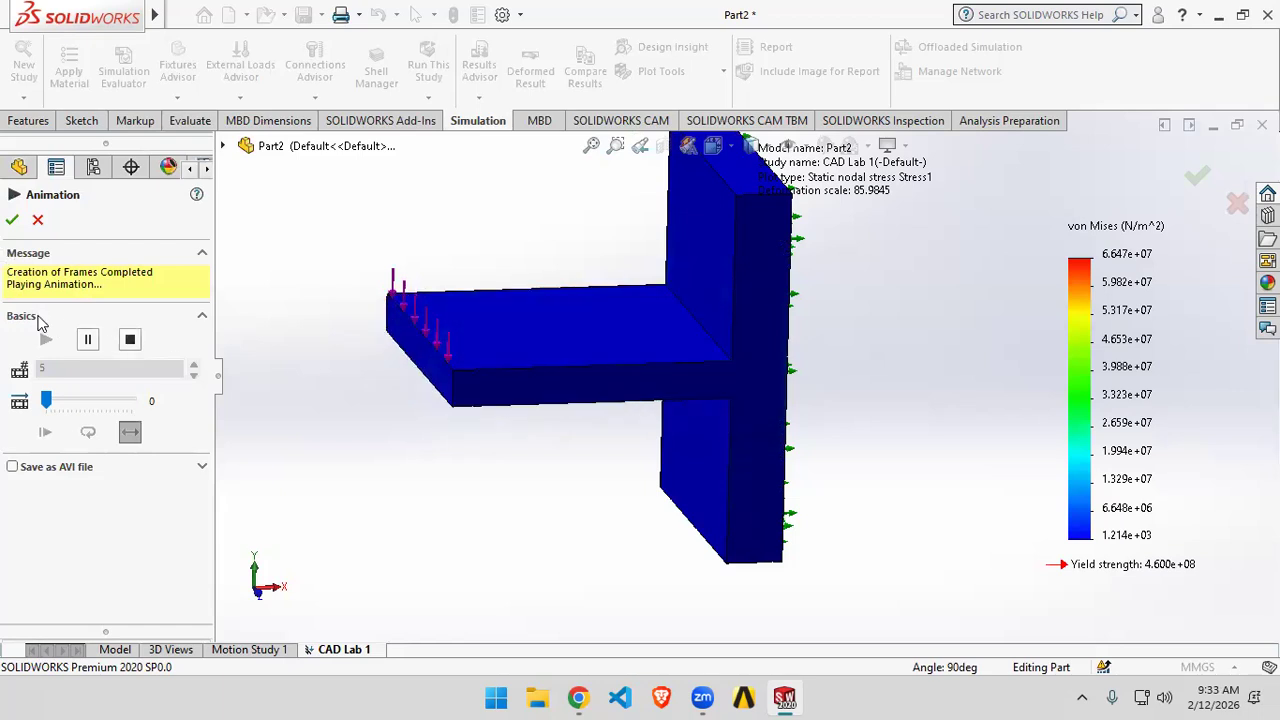
left_click(89, 342)
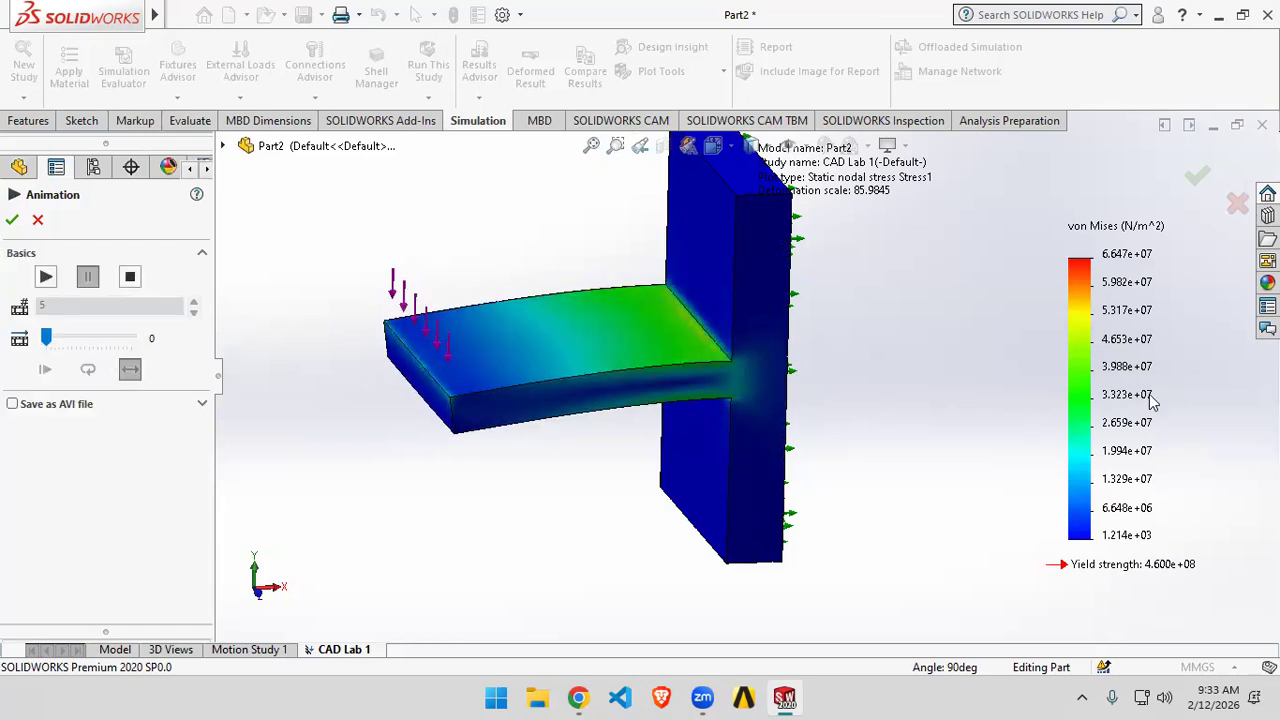
scroll(1127, 305, "up", 1)
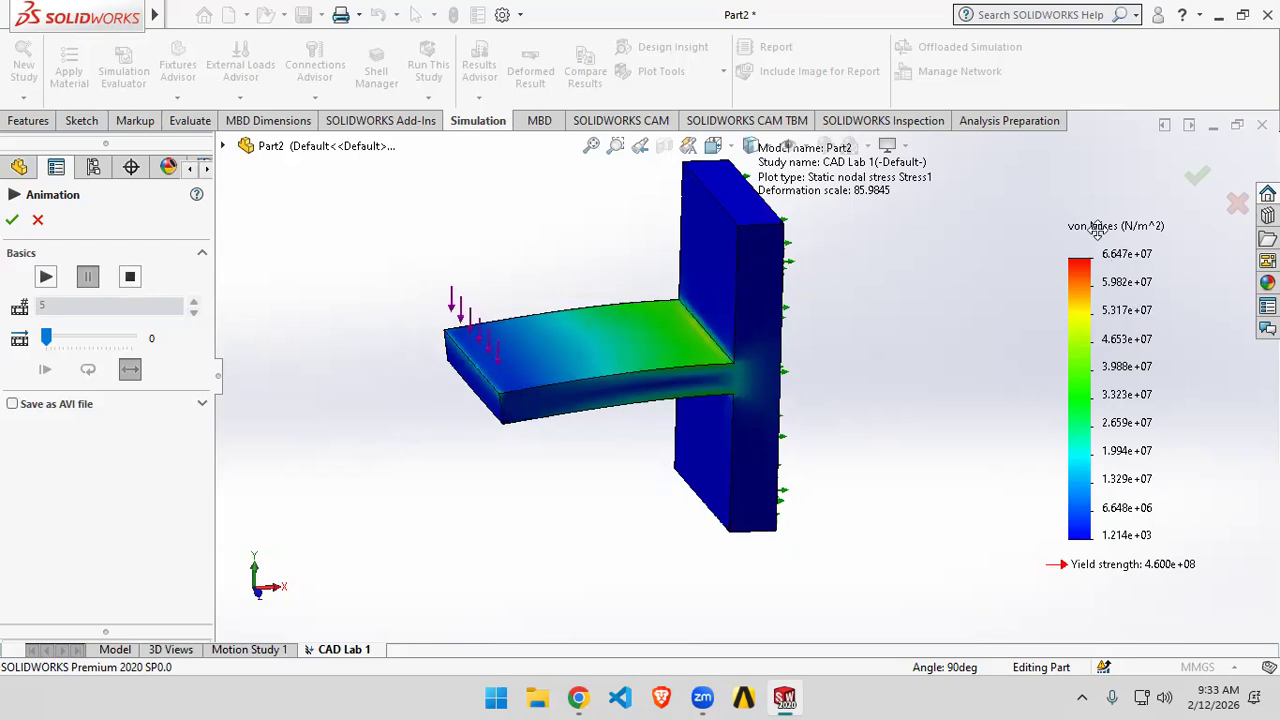
left_click(12, 219)
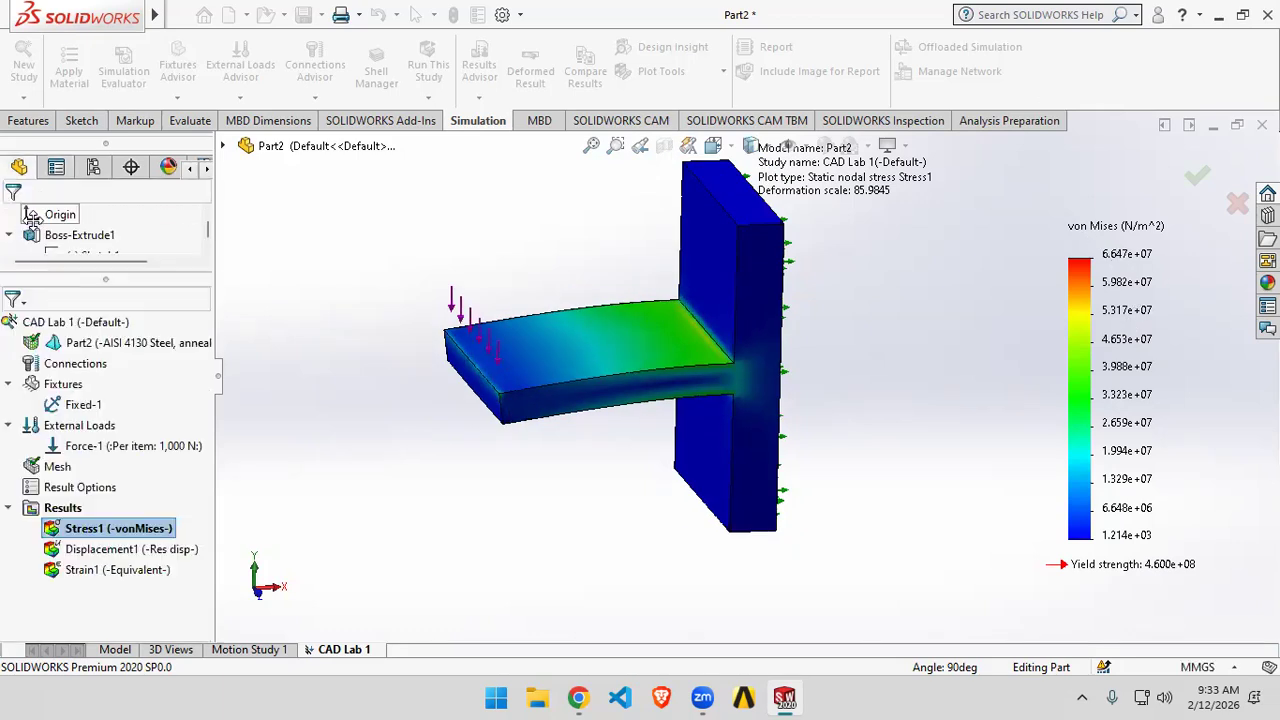
- Display and animate the equivalent strain plot, and inspect the strain along the bracket's arm and junction
left_click(96, 570)
double_click(95, 572)
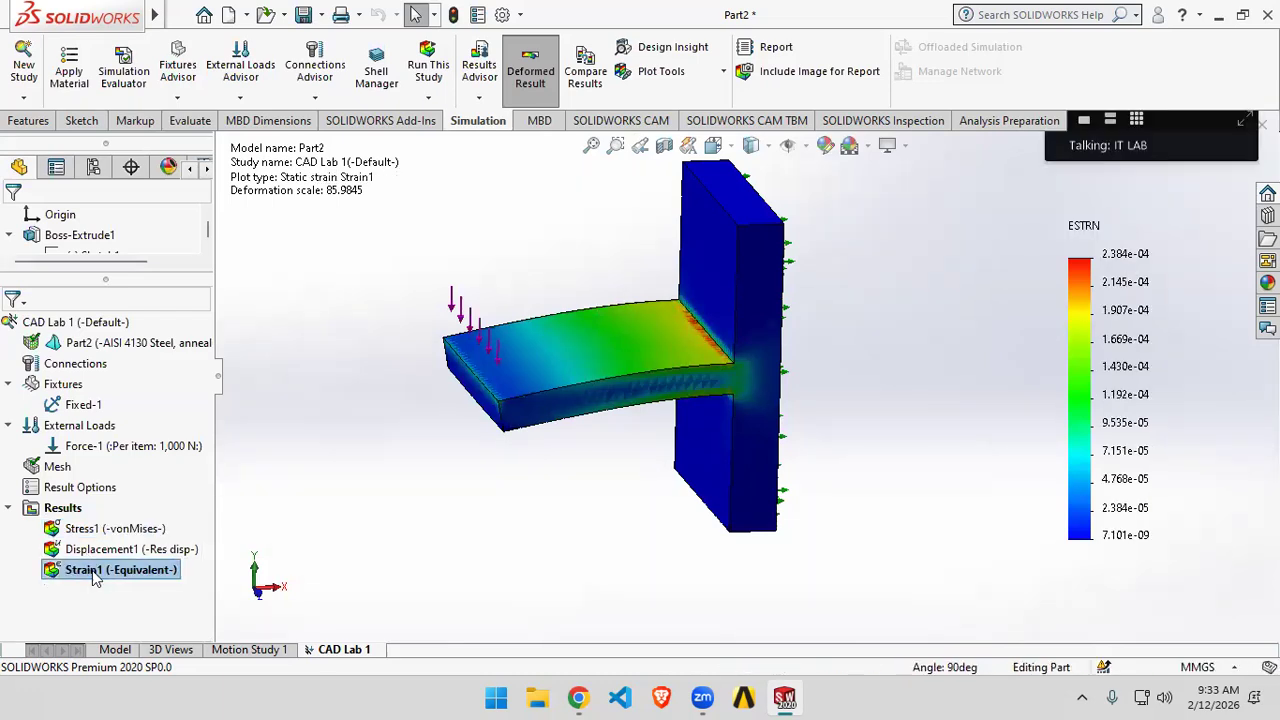
right_click(95, 572)
left_click(140, 291)
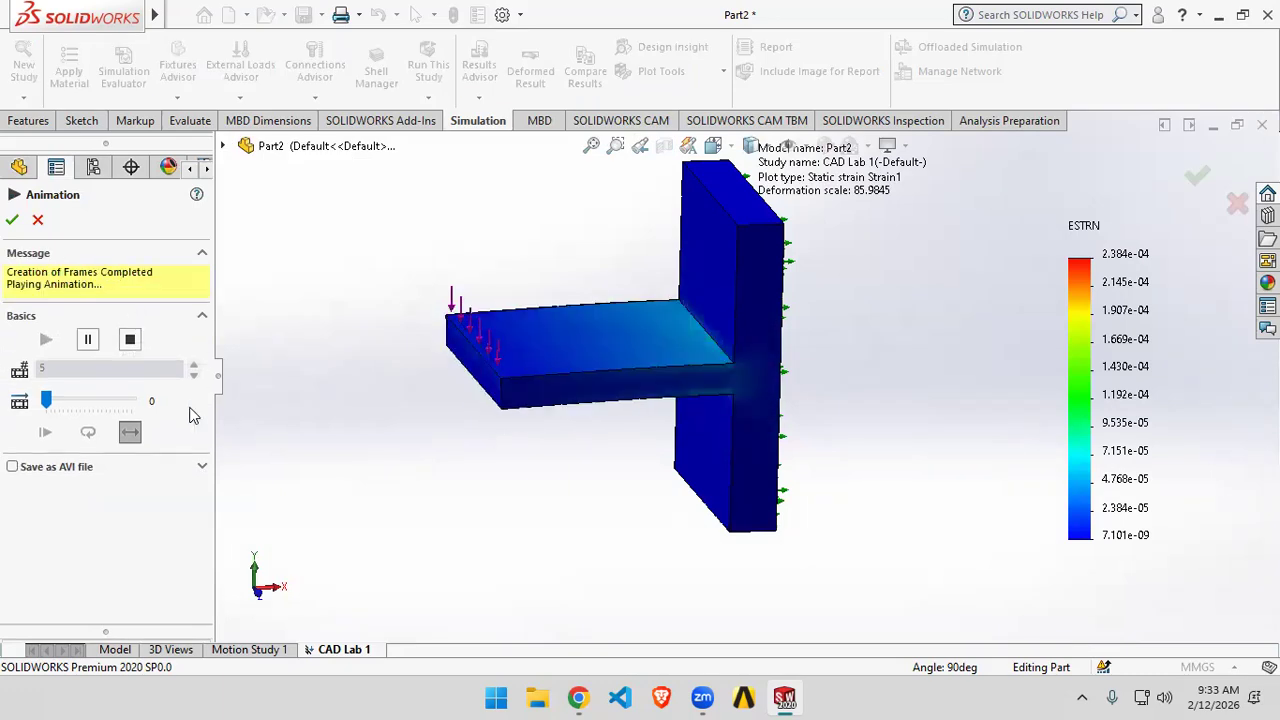
left_click(12, 219)
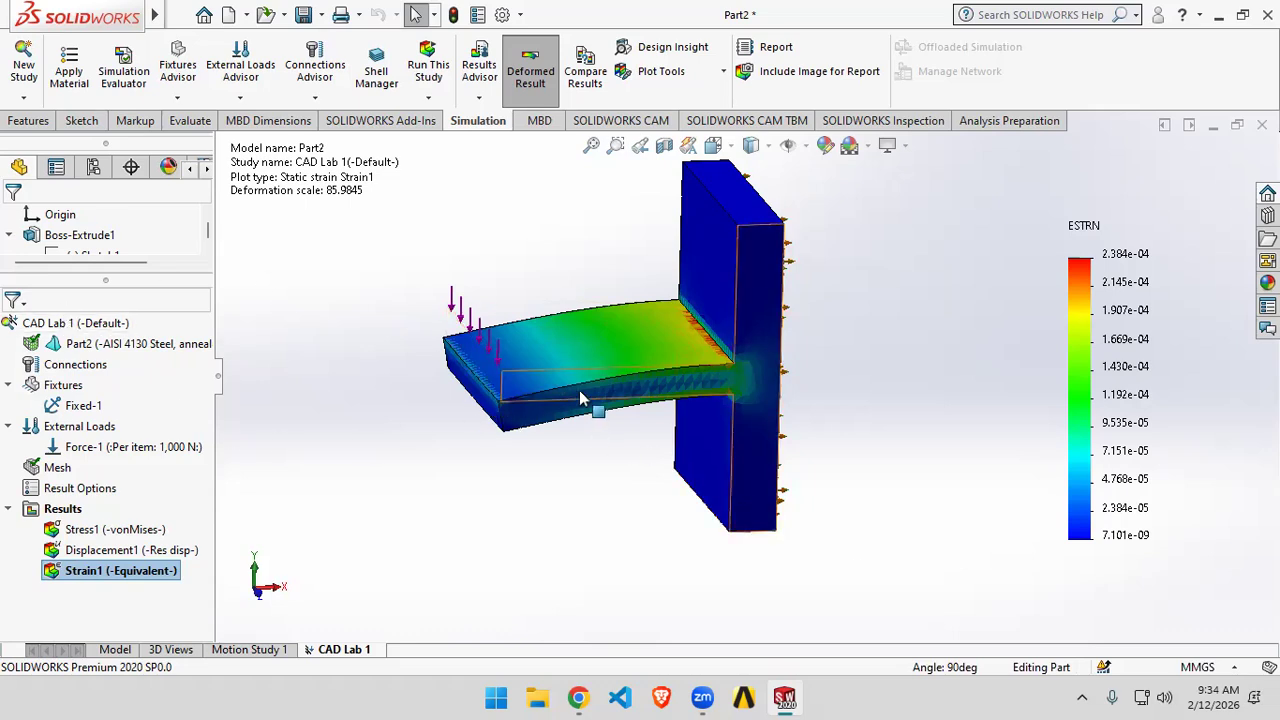
scroll(706, 368, "up", 2)
scroll(708, 362, "down", 5)
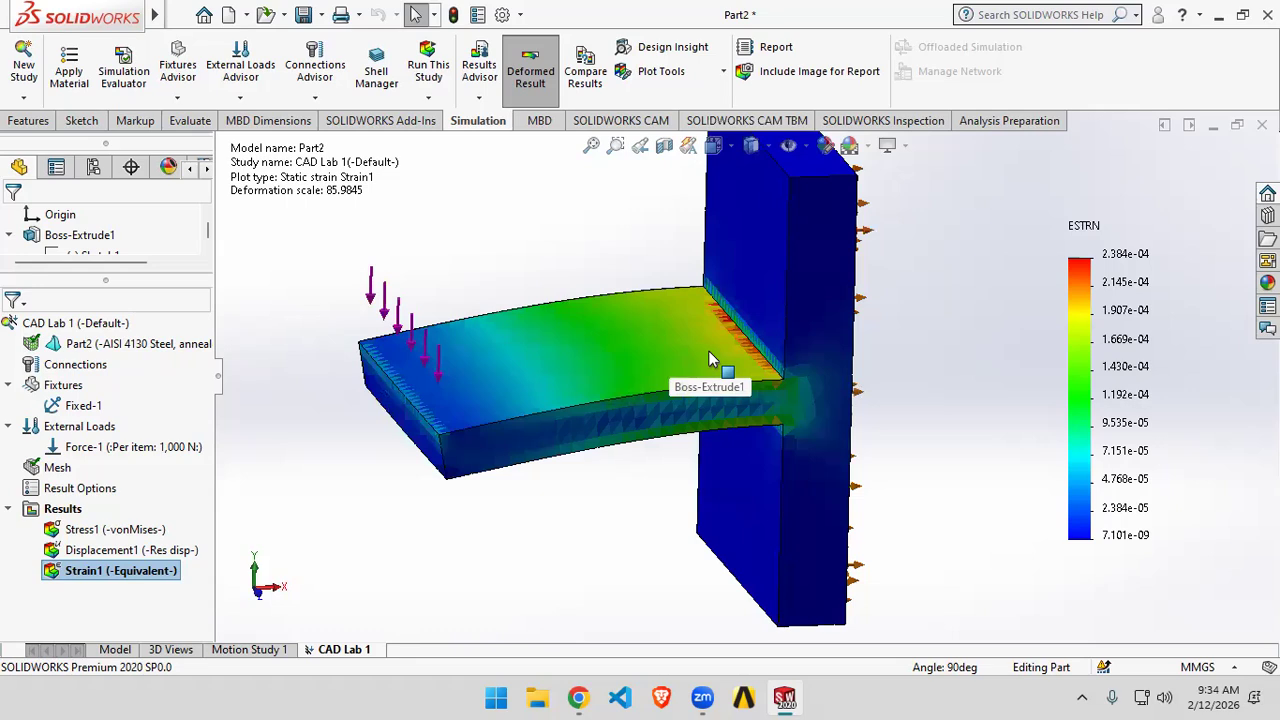
scroll(796, 386, "up", 3)
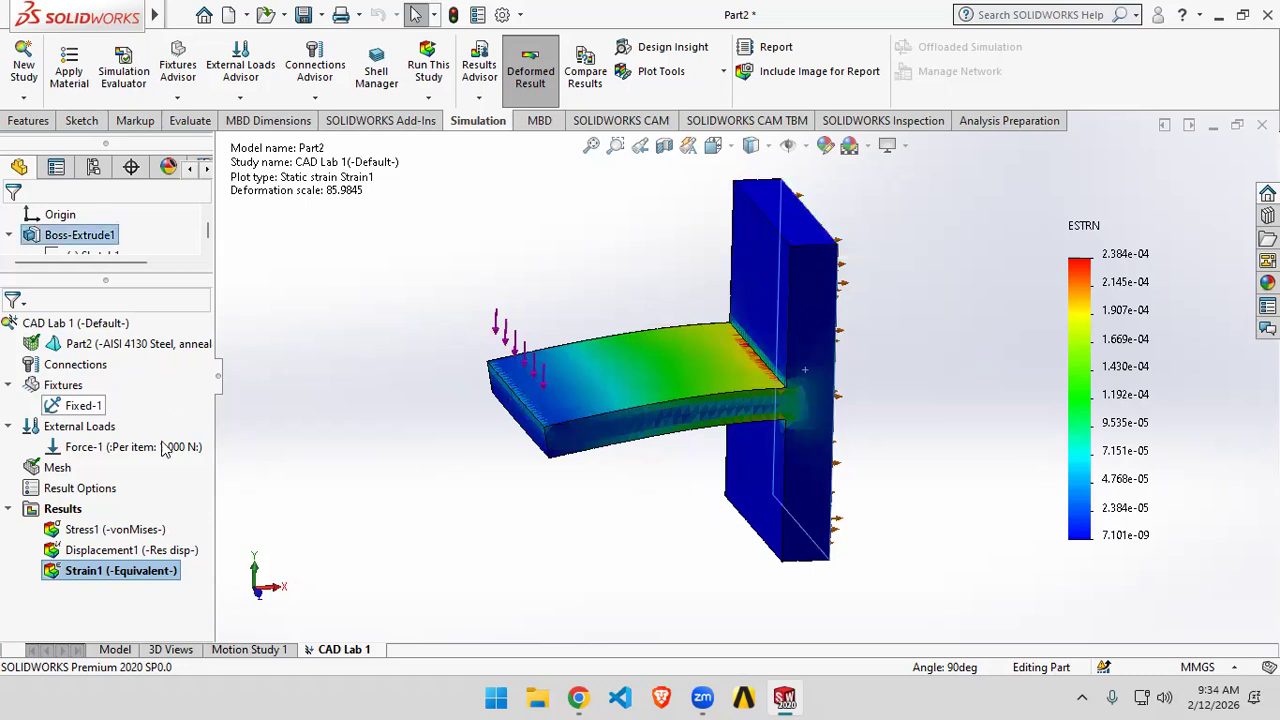
- Display the von Mises stress plot on the undeformed bracket by turning off its deformed result
left_click(133, 532)
double_click(129, 531)
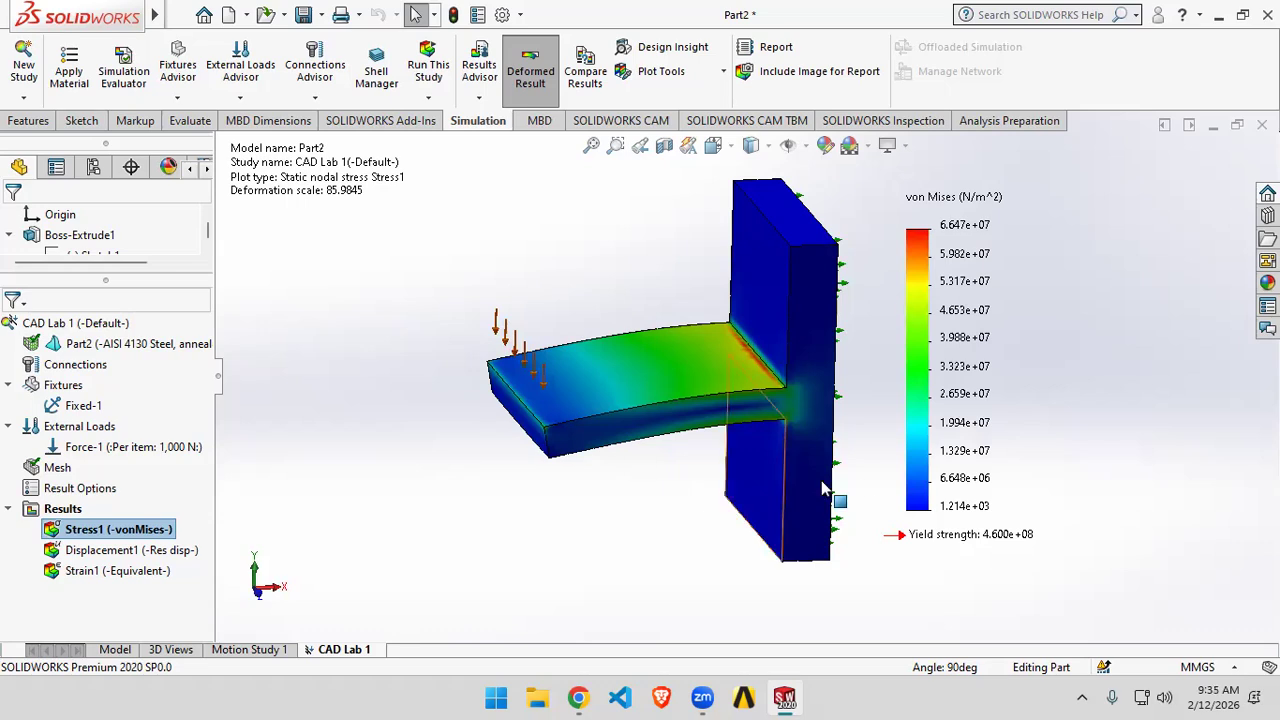
right_click(122, 538)
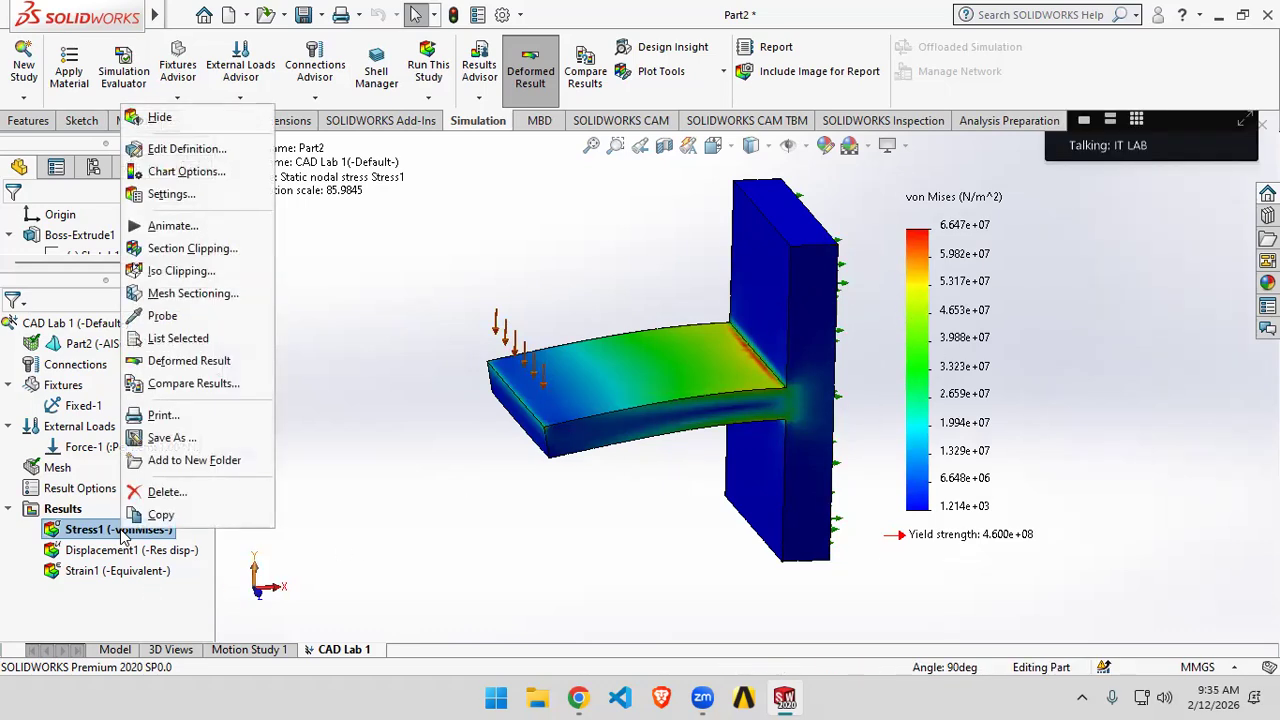
left_click(212, 366)
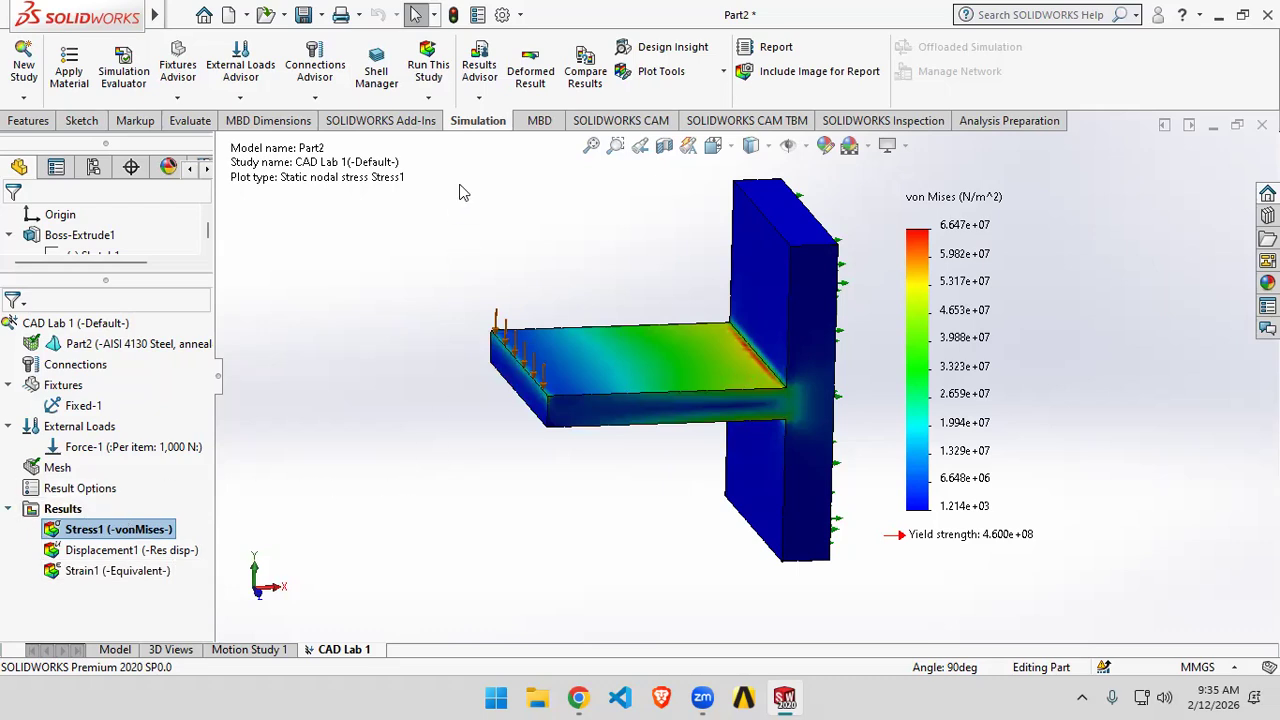
- Compare the current study's stress, displacement and strain plots side by side, and exit the comparison
right_click(115, 532)
left_click(175, 382)
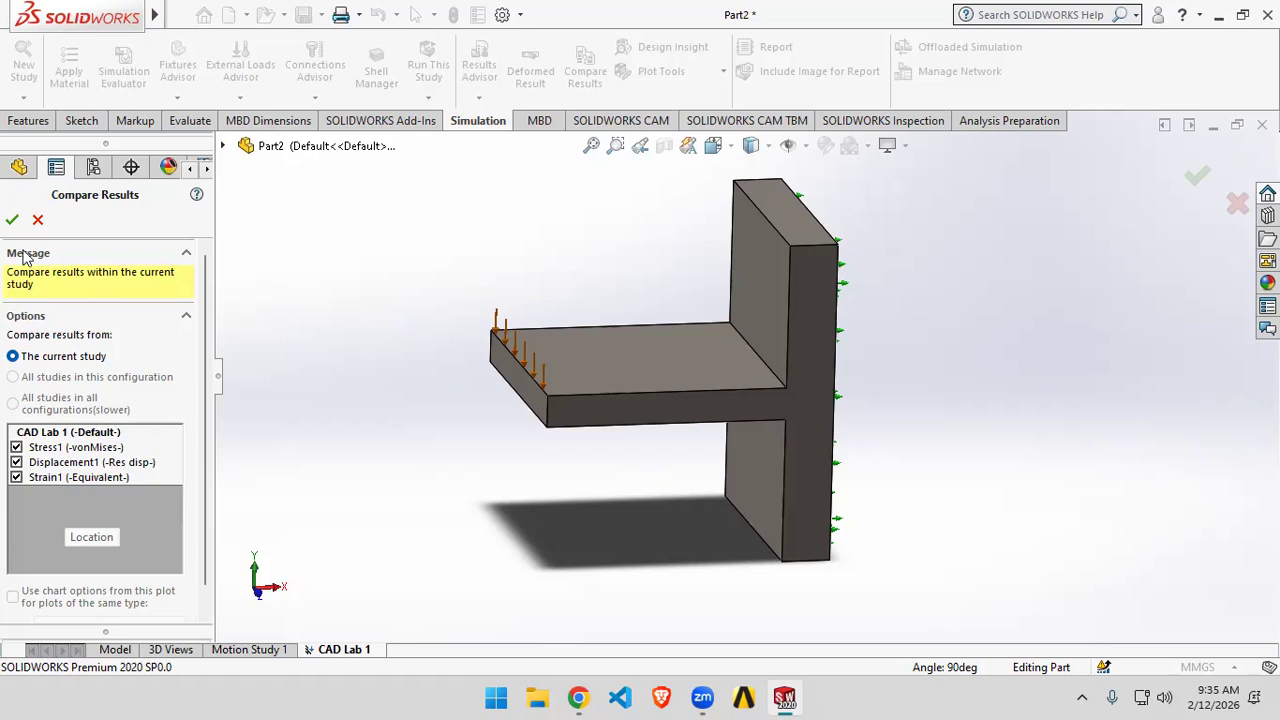
left_click(12, 219)
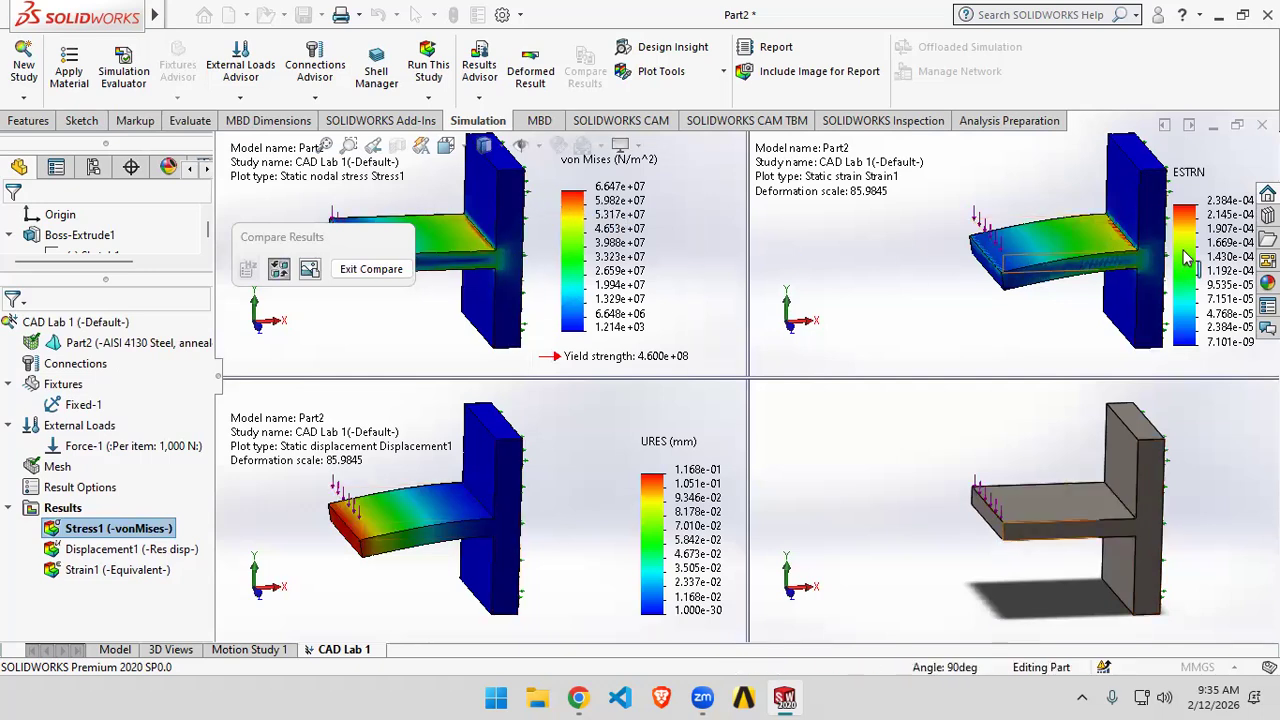
left_click(1128, 300)
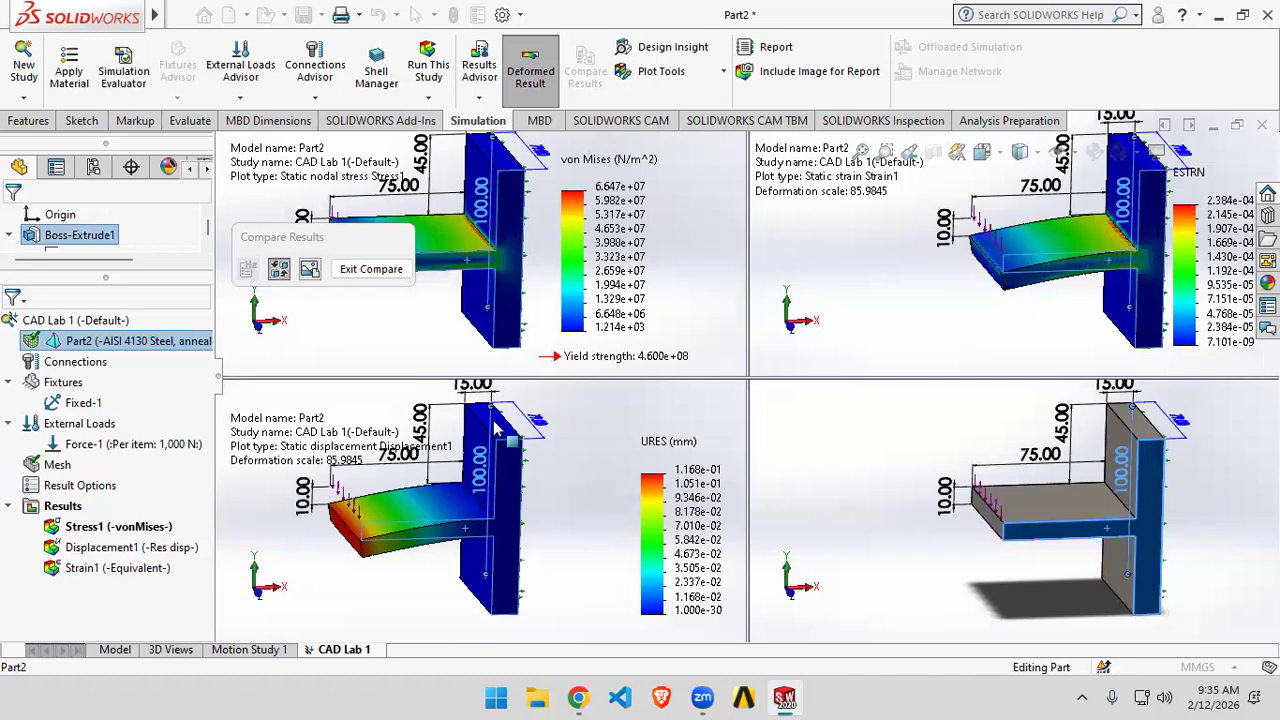
scroll(997, 522, "down", 2)
scroll(999, 520, "up", 2)
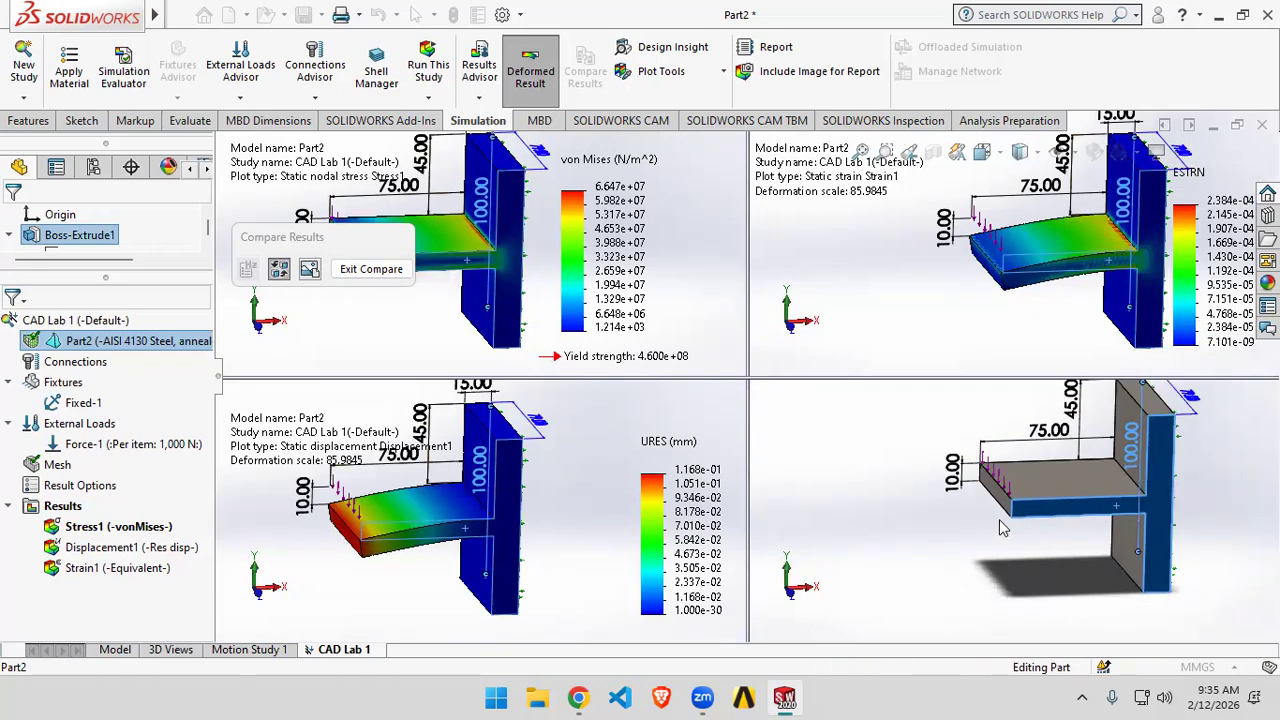
scroll(1003, 528, "up", 1)
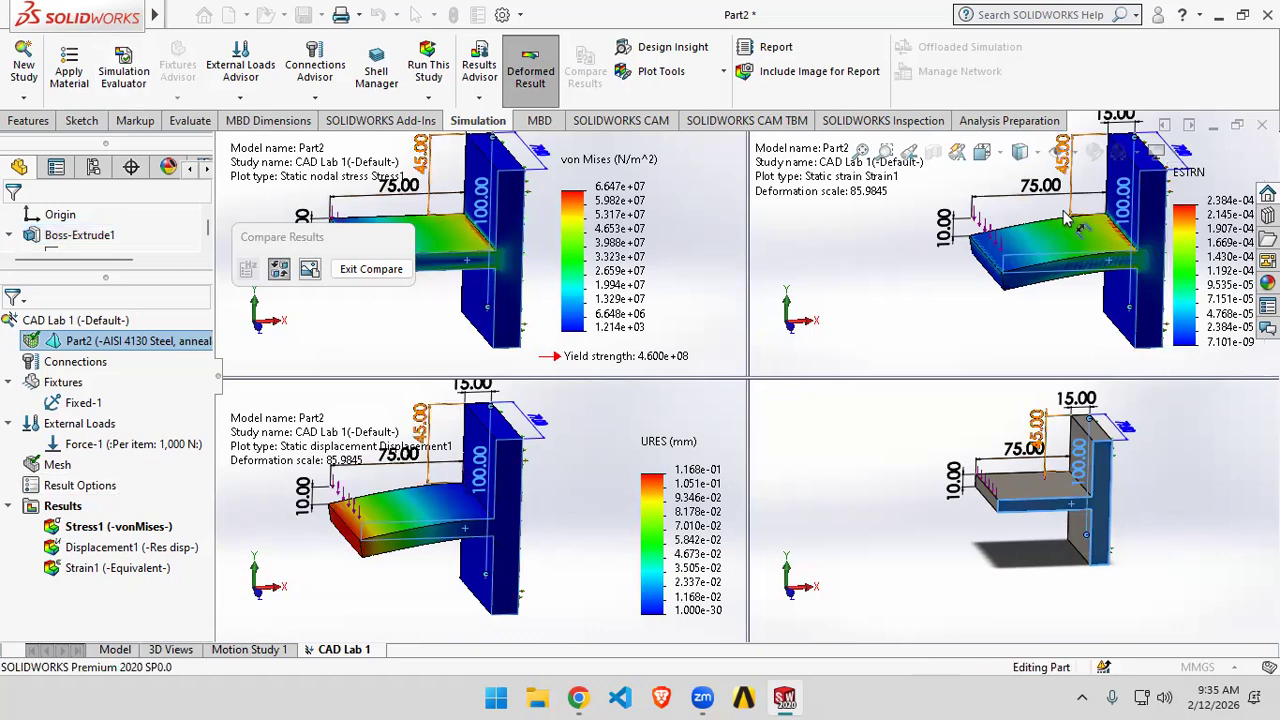
left_click(372, 269)
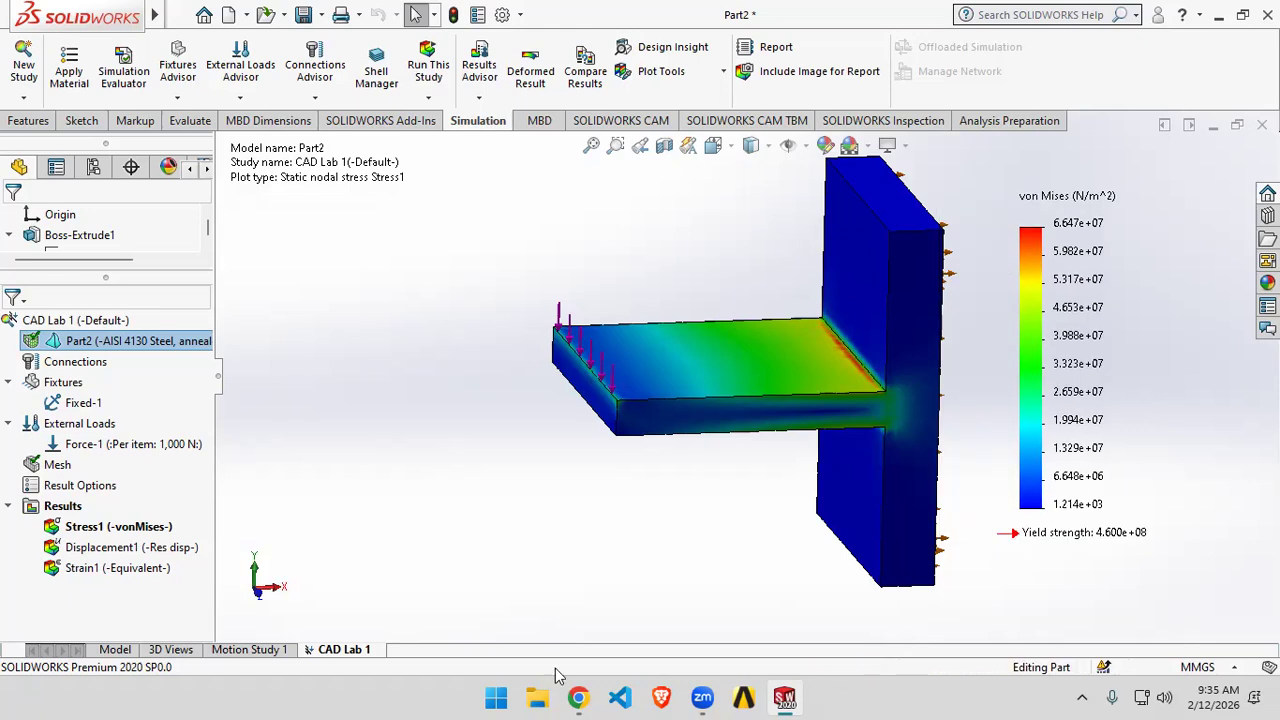
- Switch to Word and create a blank document
left_click(496, 697)
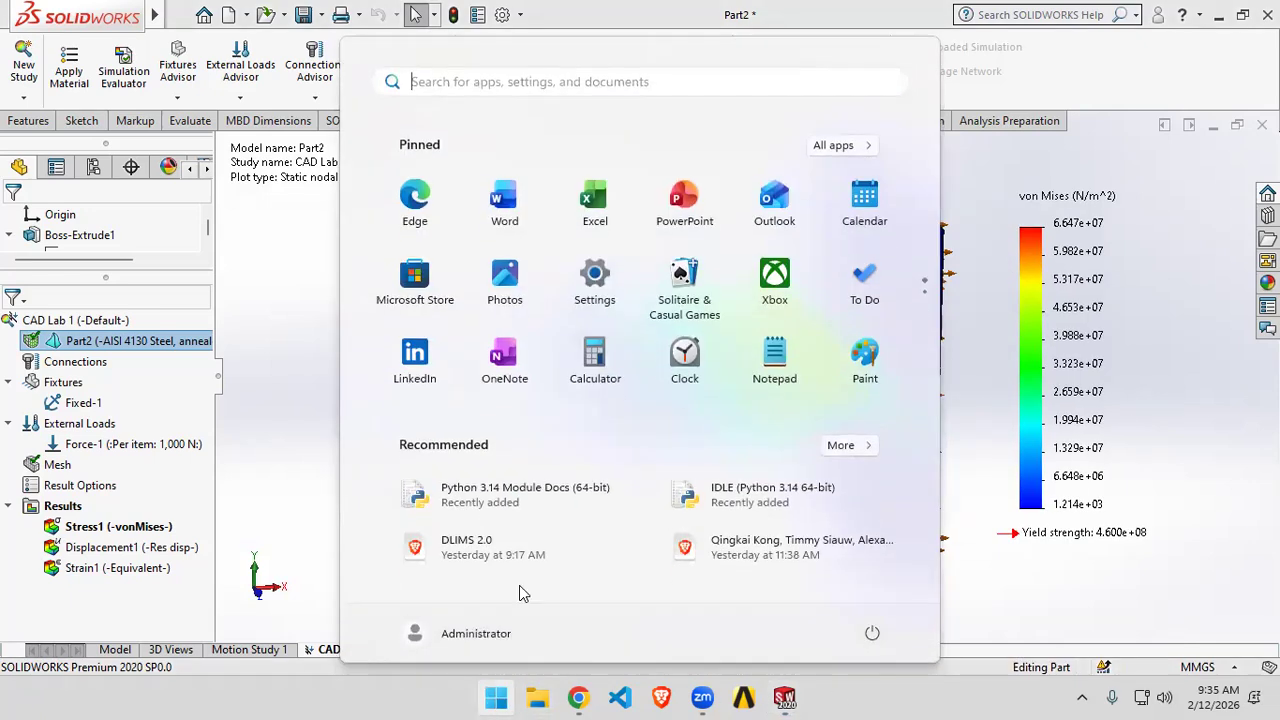
left_click(504, 200)
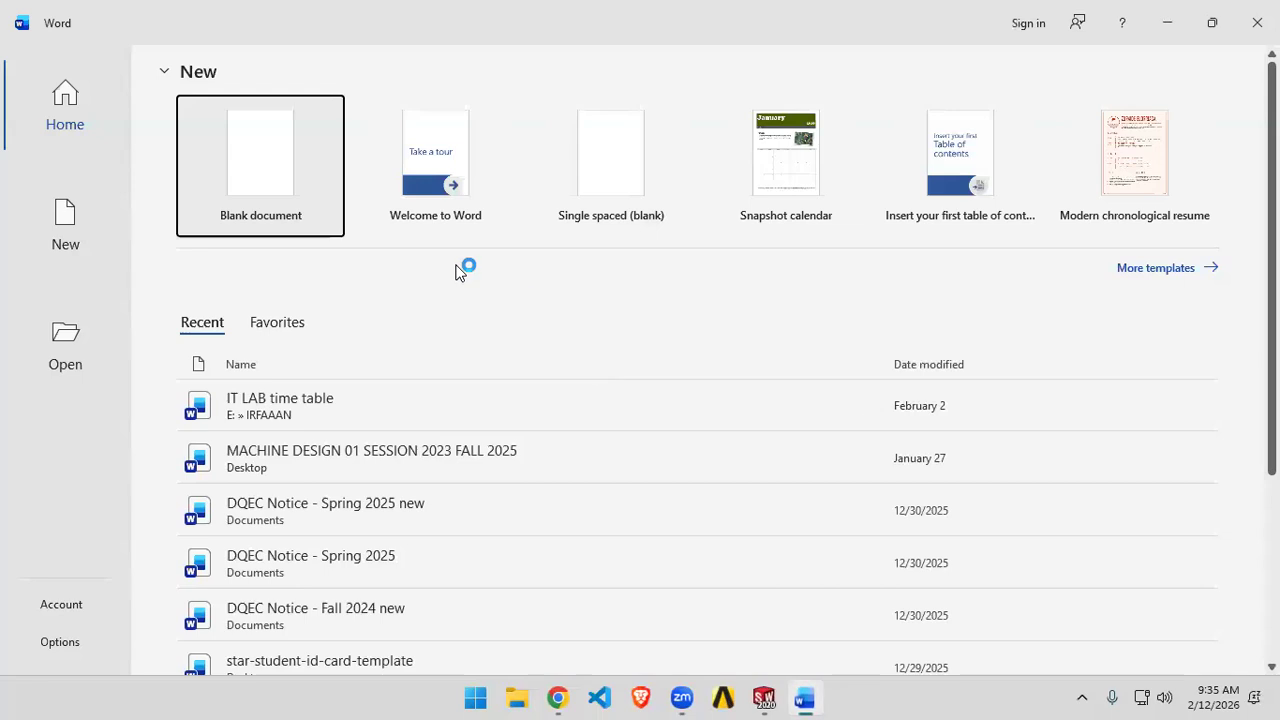
left_click(297, 175)
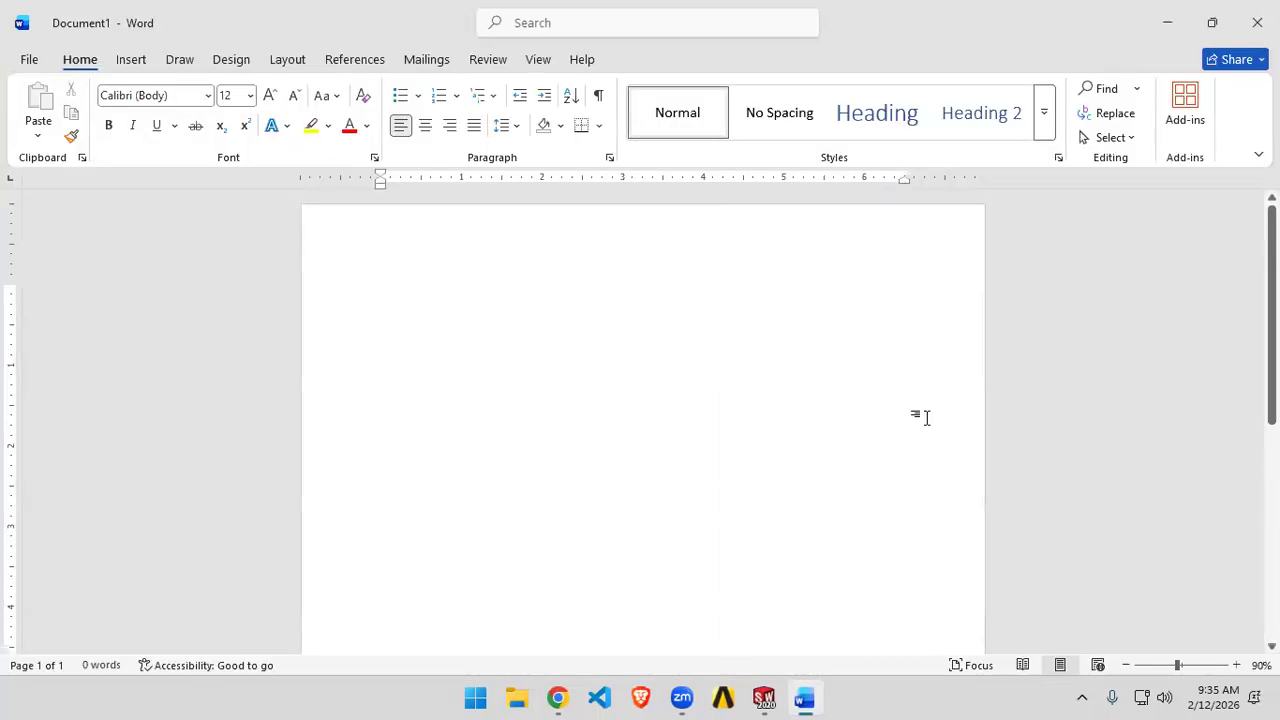
- Write the line "Title Structural Analysis of Cantilever Shape Beam on SolidWorks" and the line "Lab 01" below it
type("Title")
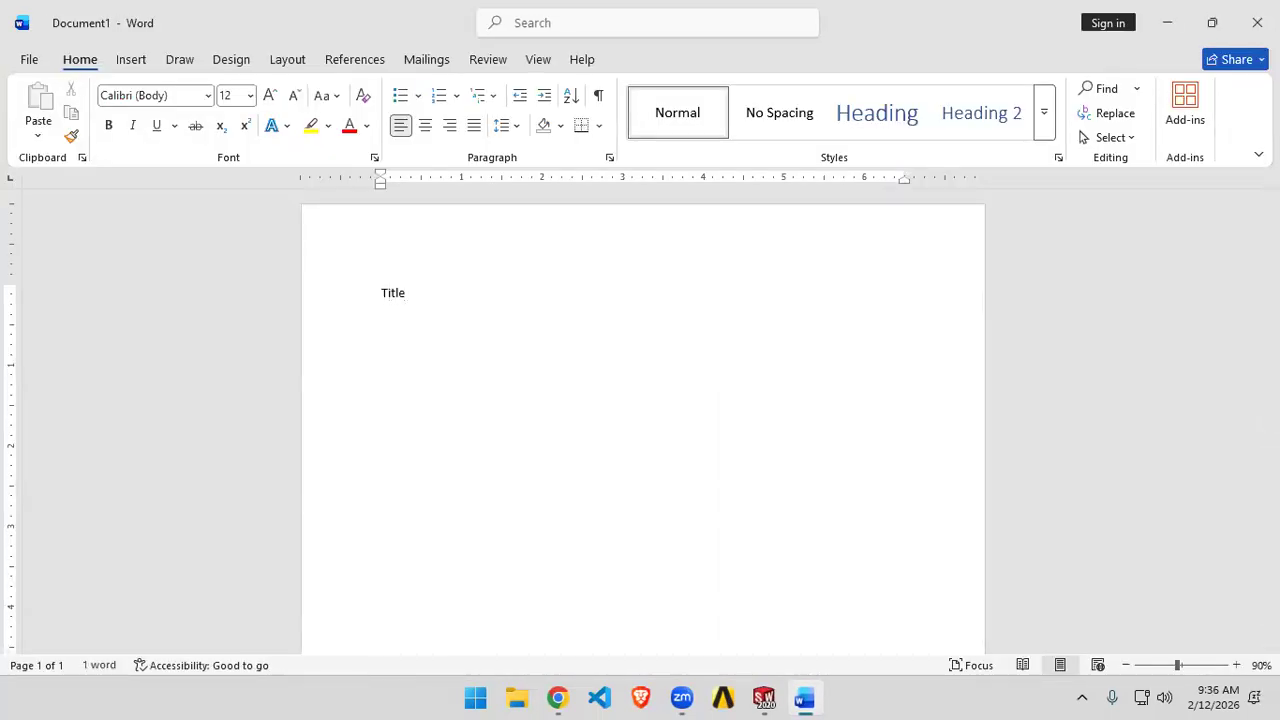
key("Return")
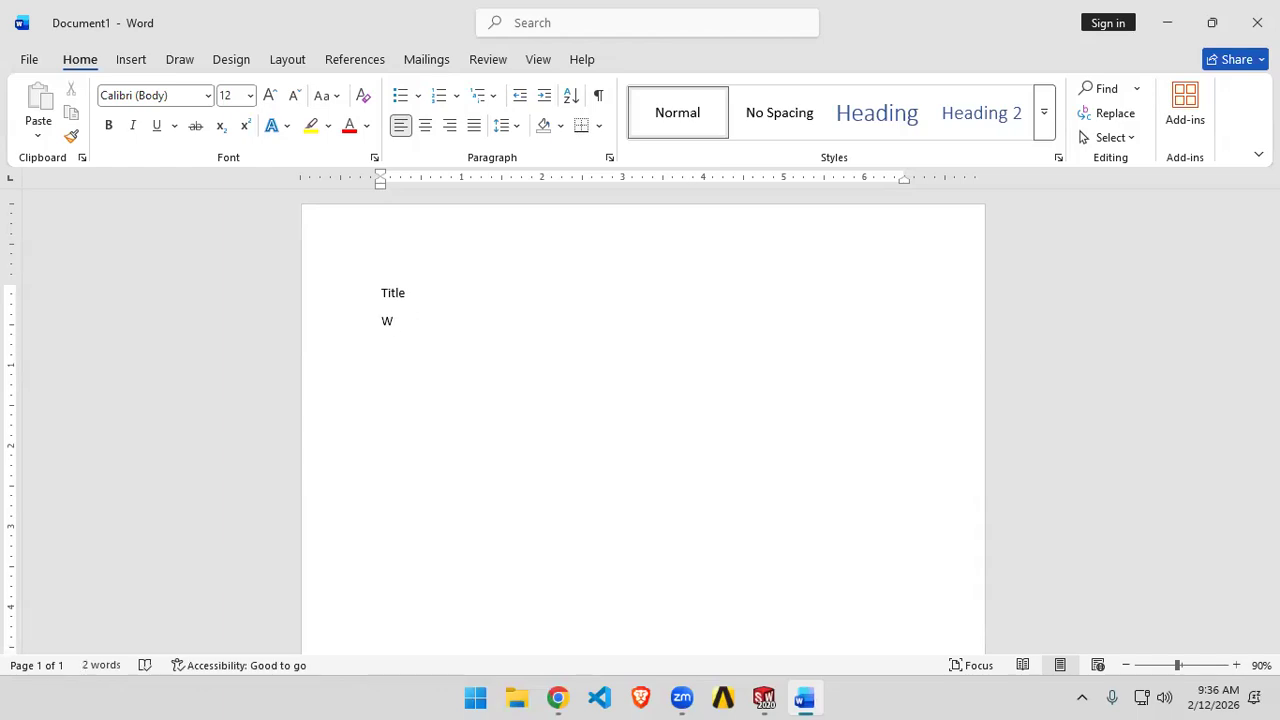
key("BackSpace")
type("L")
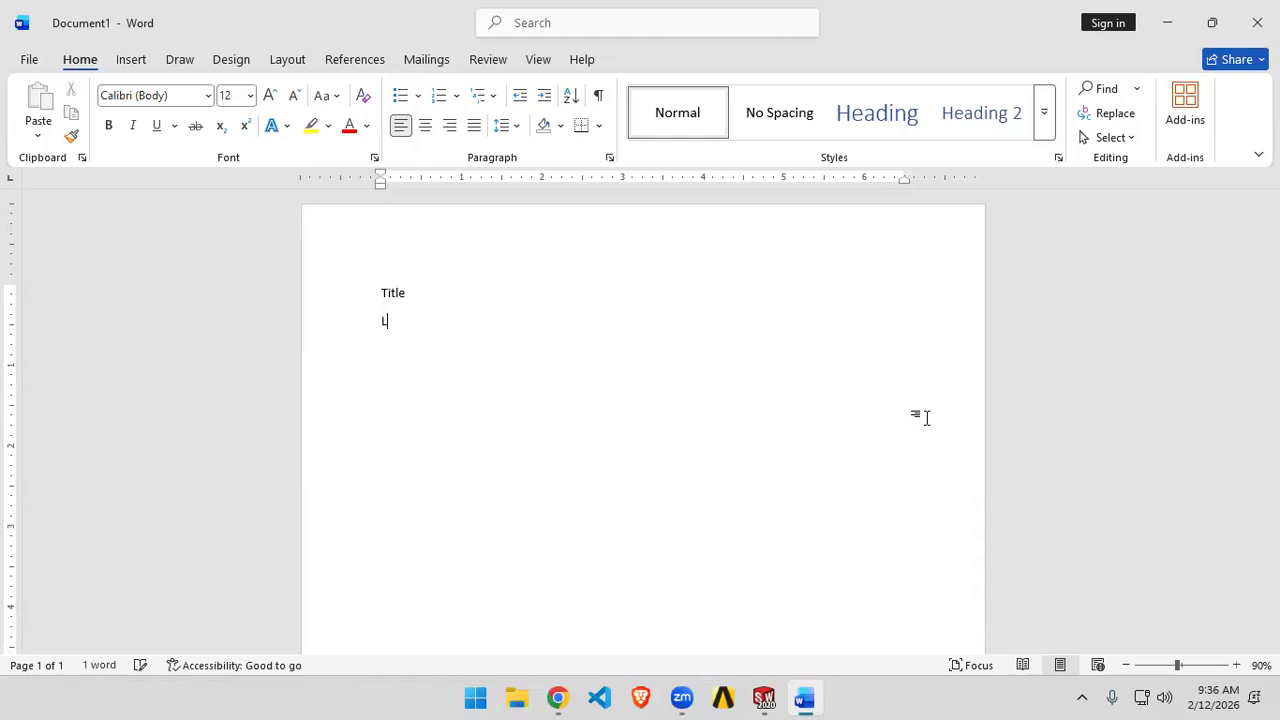
type("ab 01 ")
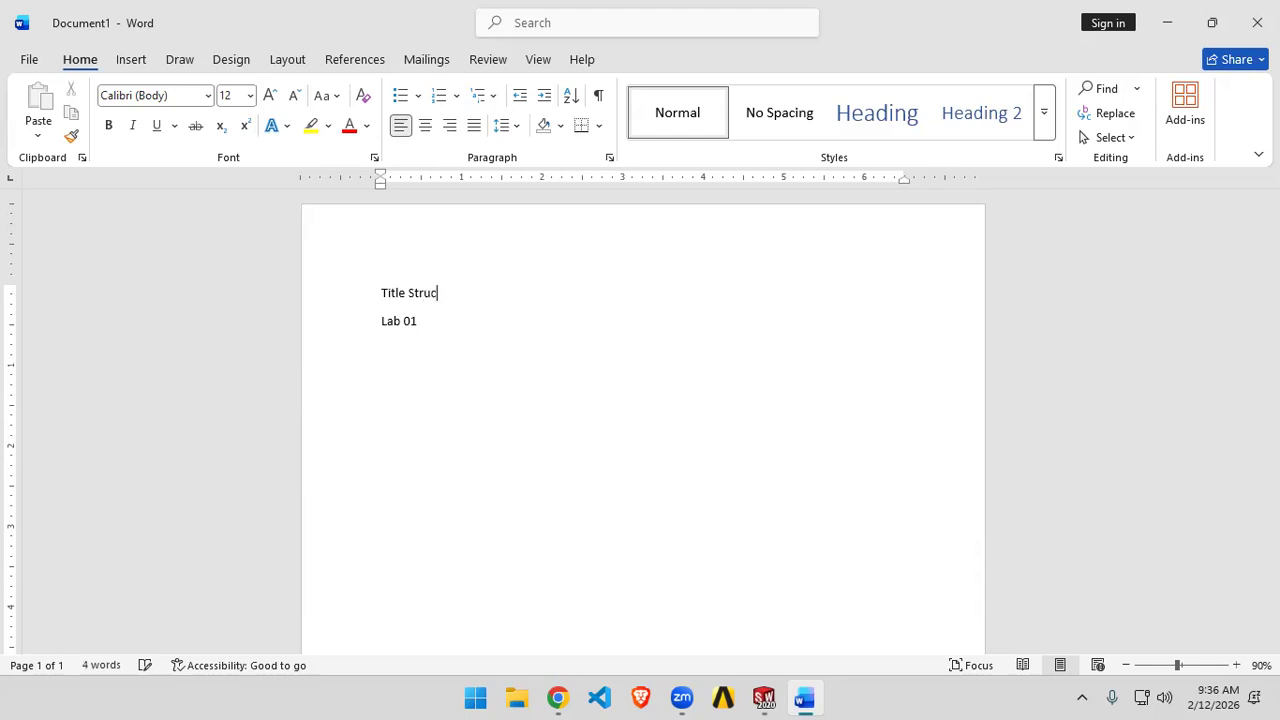
type("Analysis of Cantilever Shape Beam io")
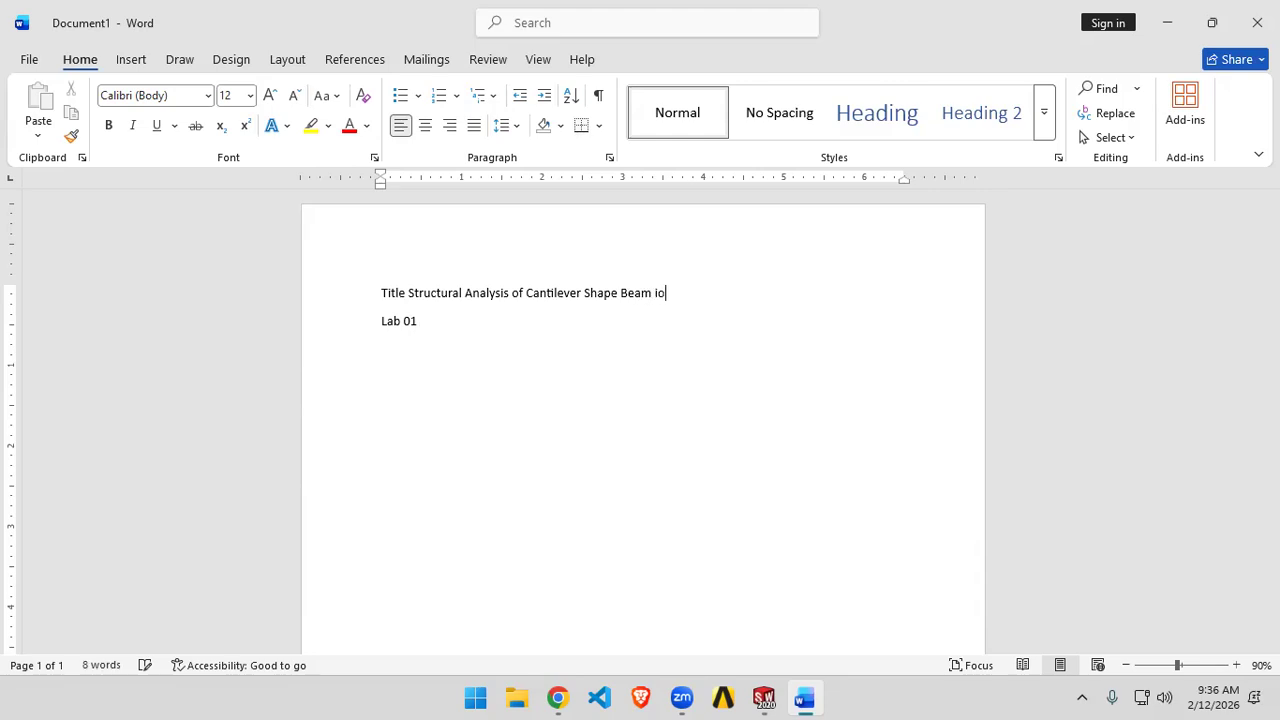
key("BackSpace")
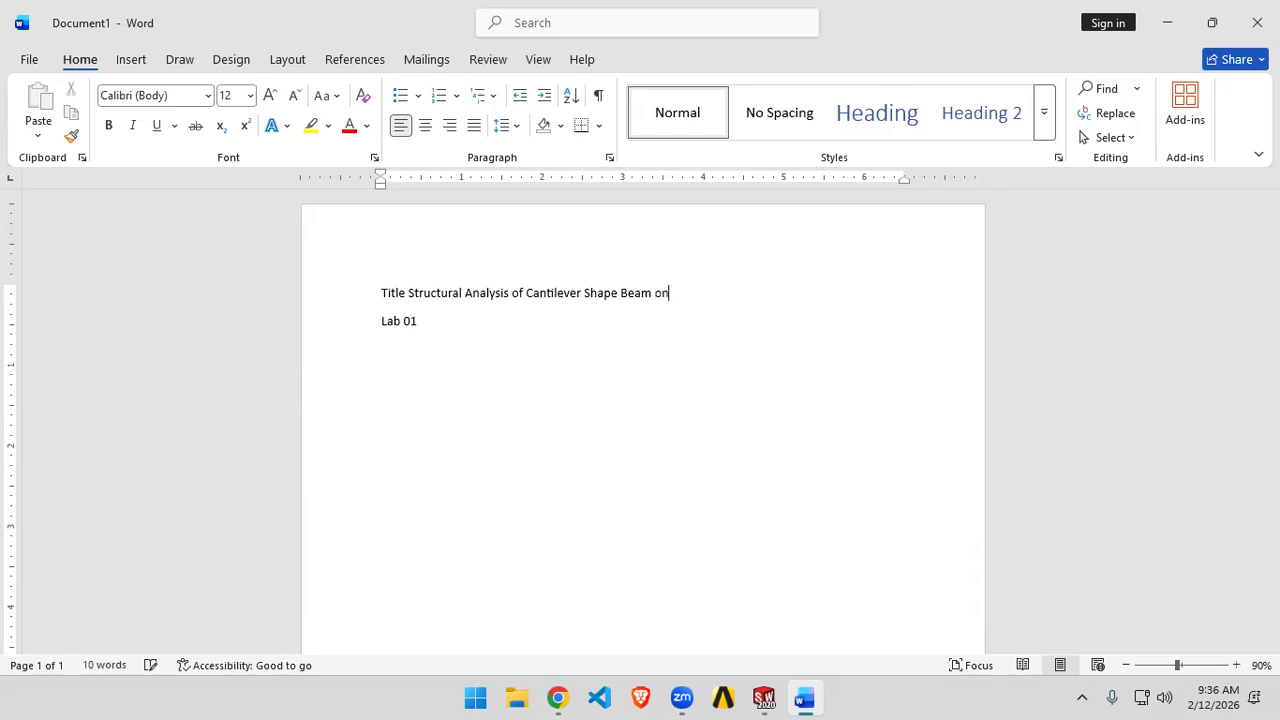
type("Works")
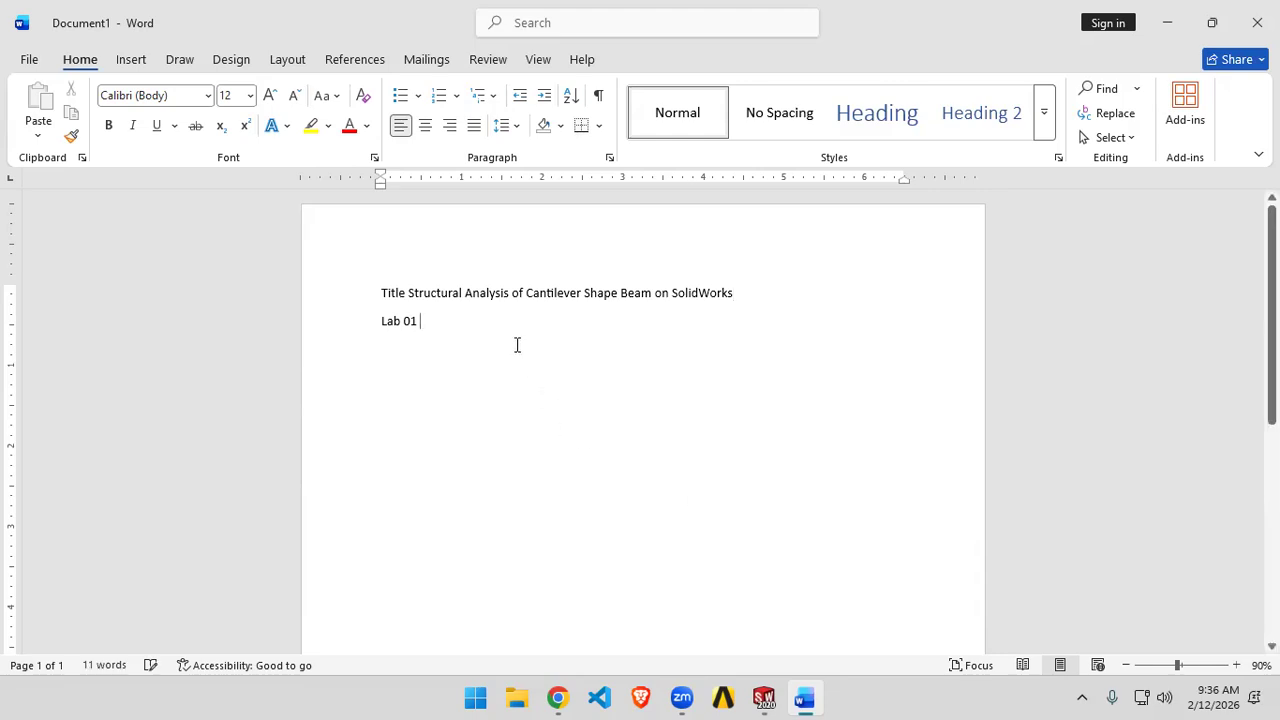
- Below "Lab 01", add the lines "Introduction", "Application of Structural Analysis" and "Formulas used in Structural Analysis"
key("Return")
type("I")
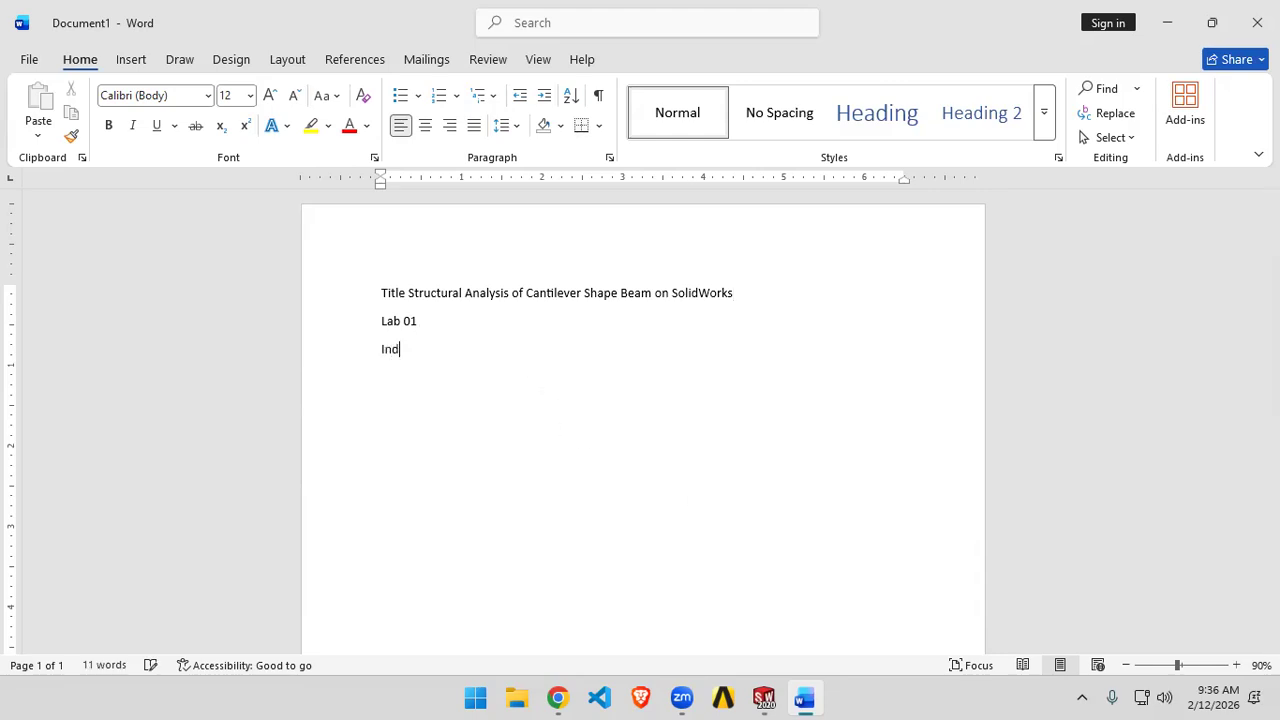
type("ntroduction ")
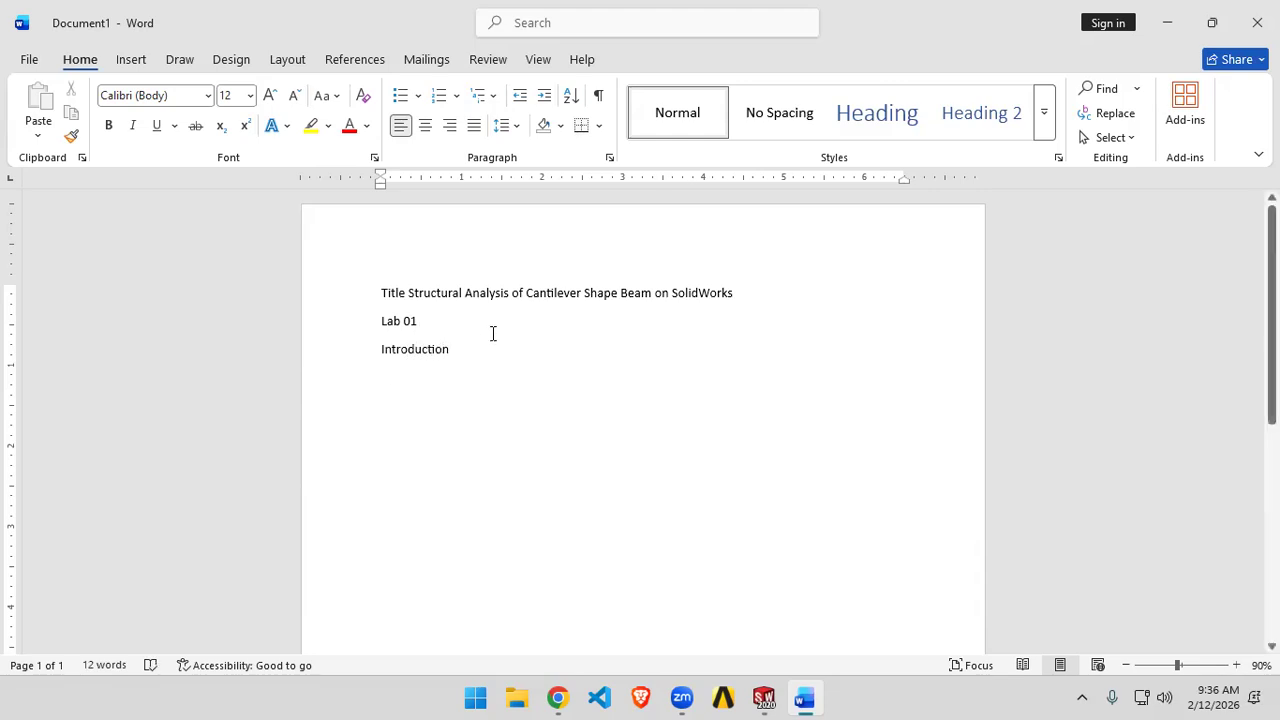
type("WHy")
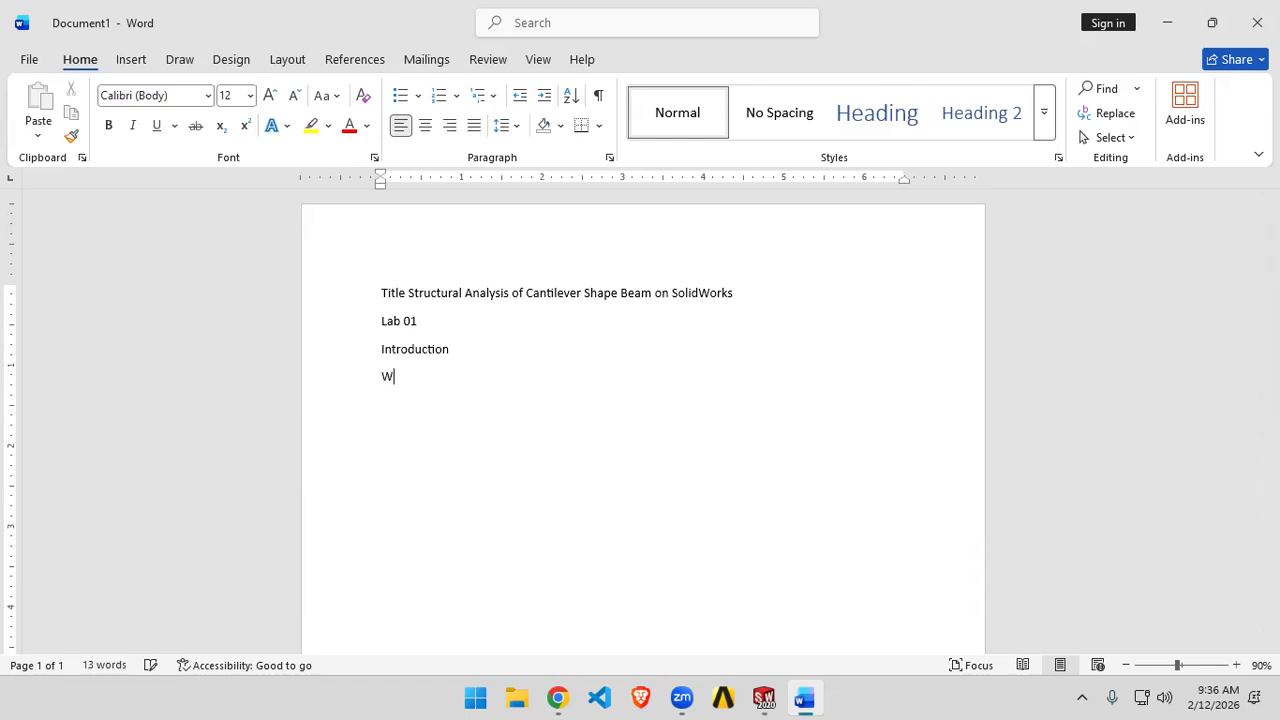
key("BackSpace")
type("A")
type(";l ")
type("l ")
type("Analysis")
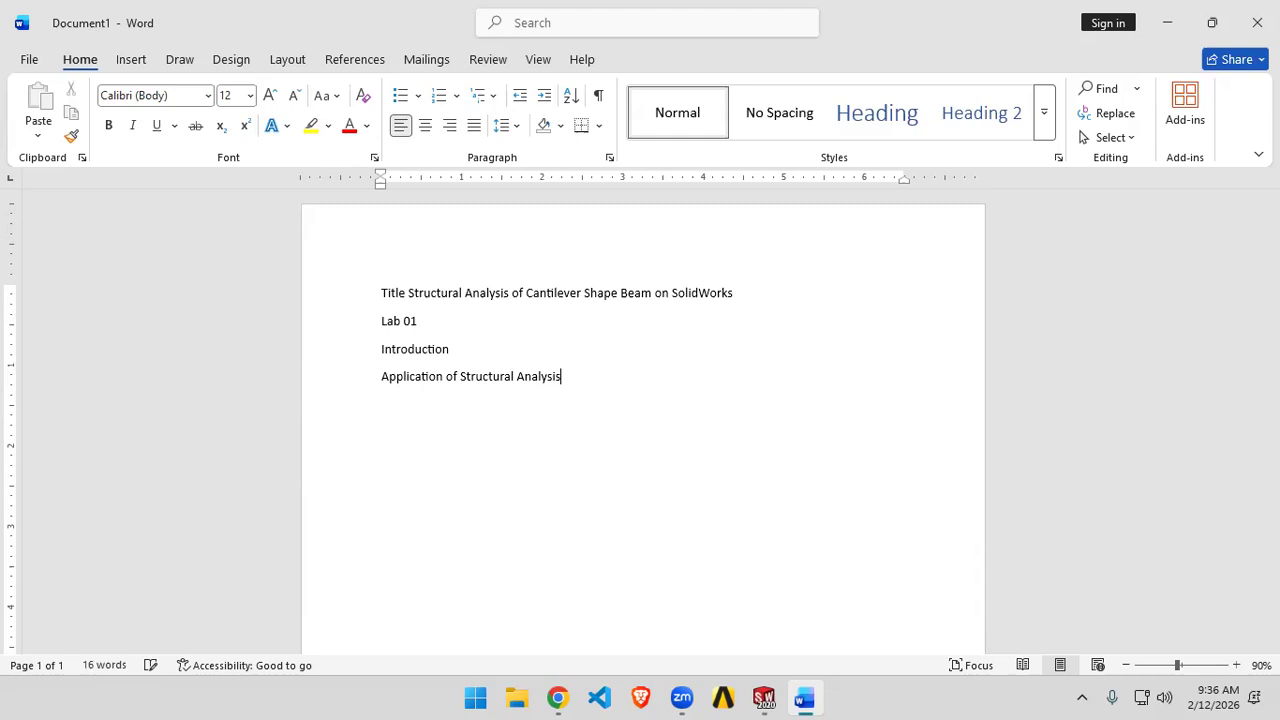
key("BackSpace")
type("Formulas used in Structural Analysis")
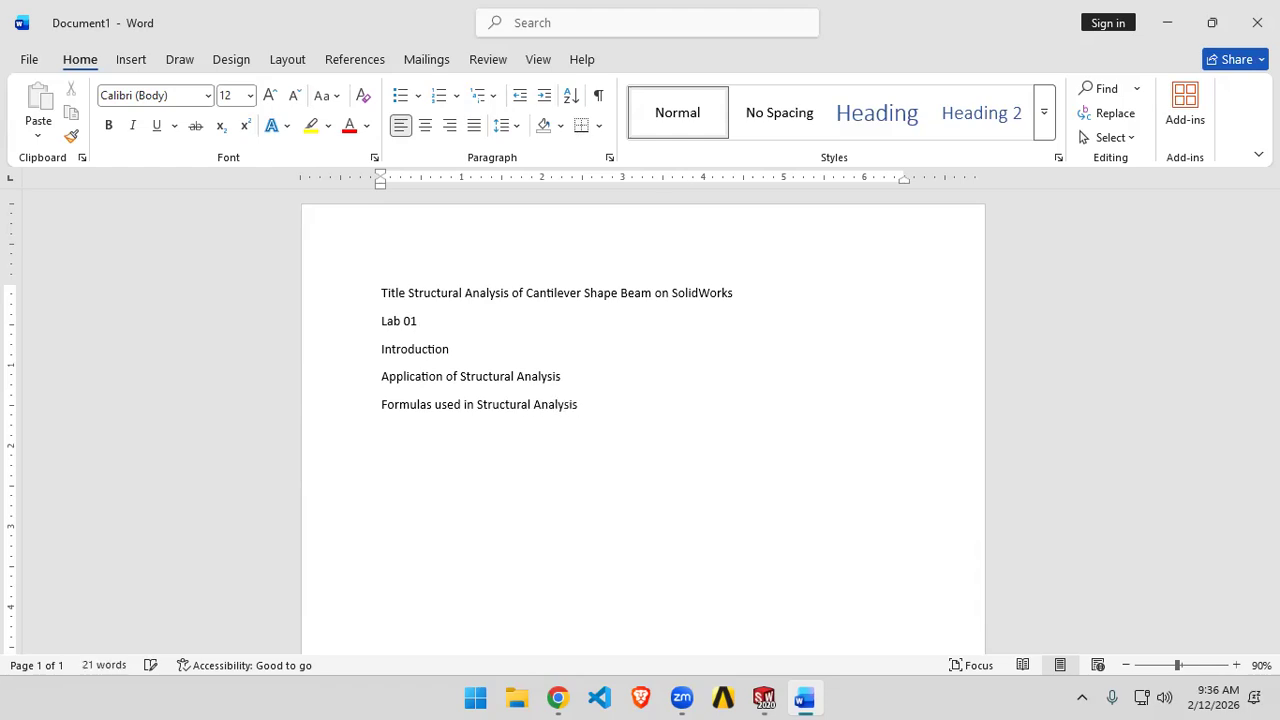
- Indent the "Application of Structural Analysis" and "Formulas used in Structural Analysis" lines one level beneath "Introduction"
left_click_drag(590, 405, 383, 352)
left_click(383, 380)
key("Tab")
left_click(383, 404)
key("Tab")
- Move the "Lab 01" line above the title line at the start of the document
left_click_drag(424, 321, 381, 321)
key("ctrl+c")
left_click(426, 319)
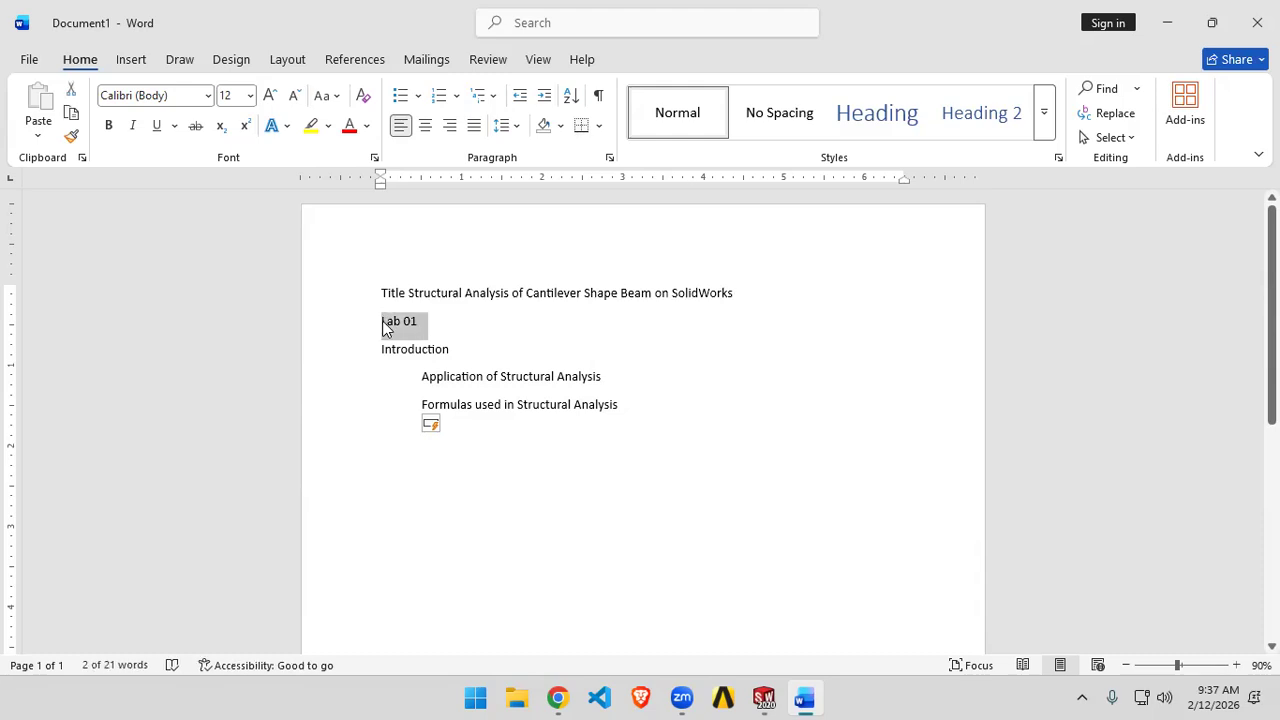
key("BackSpace")
key("BackSpace")
left_click(383, 293)
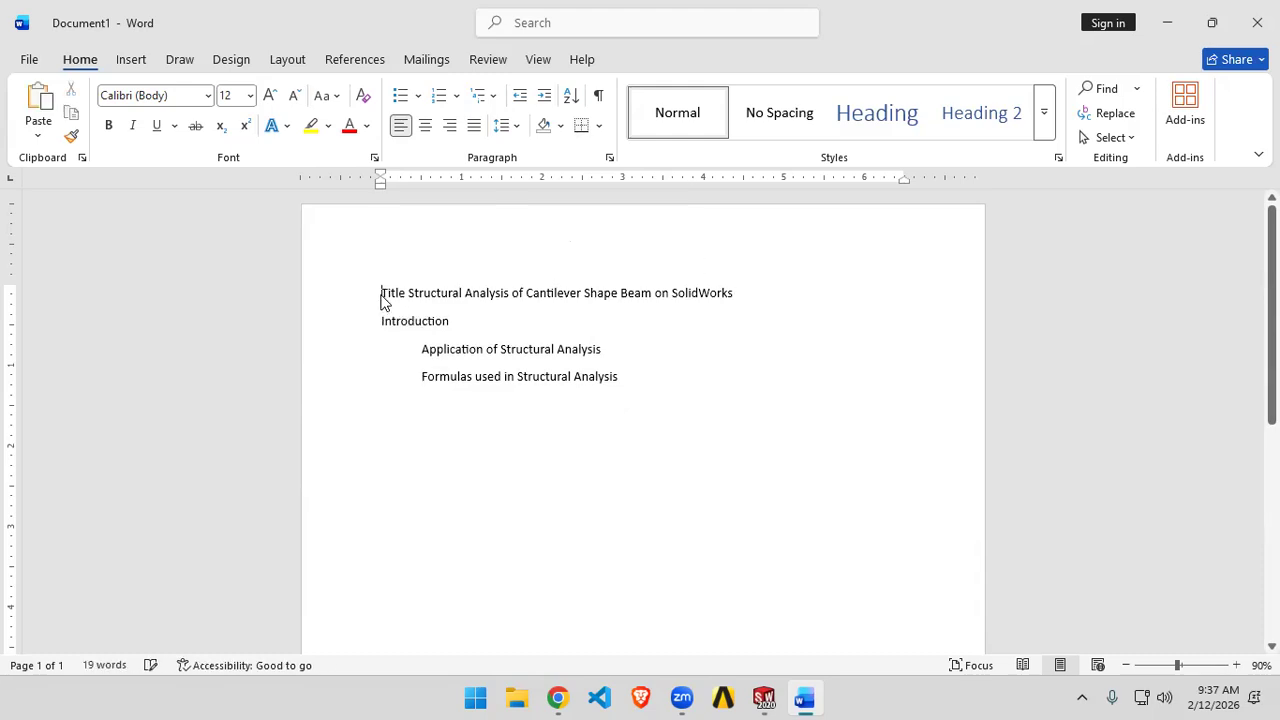
key("Return")
left_click(419, 305)
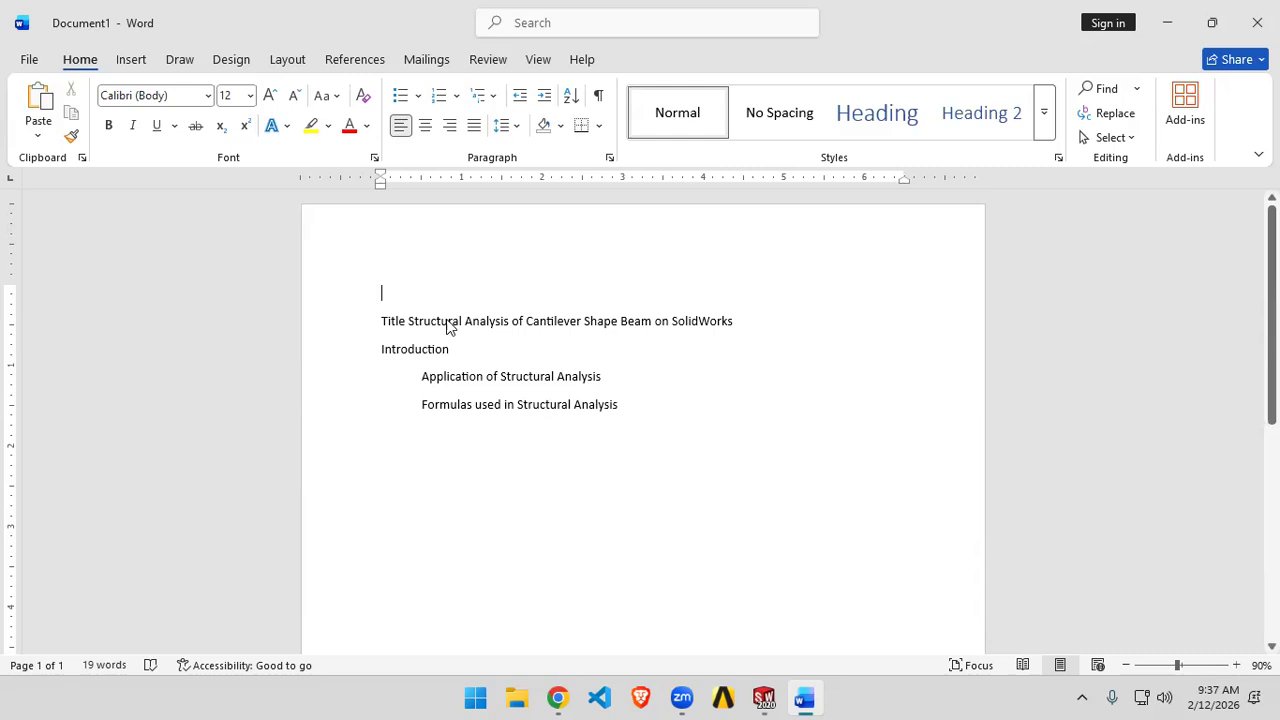
key("ctrl+v")
key("BackSpace")
- Remove the word "Title" from the start of the "Structural Analysis of Cantilever Shape Beam on SolidWorks" line
left_click_drag(334, 320, 340, 296)
left_click(408, 321)
key("BackSpace")
key("BackSpace")
key("BackSpace")
key("BackSpace")
key("BackSpace")
key("BackSpace")
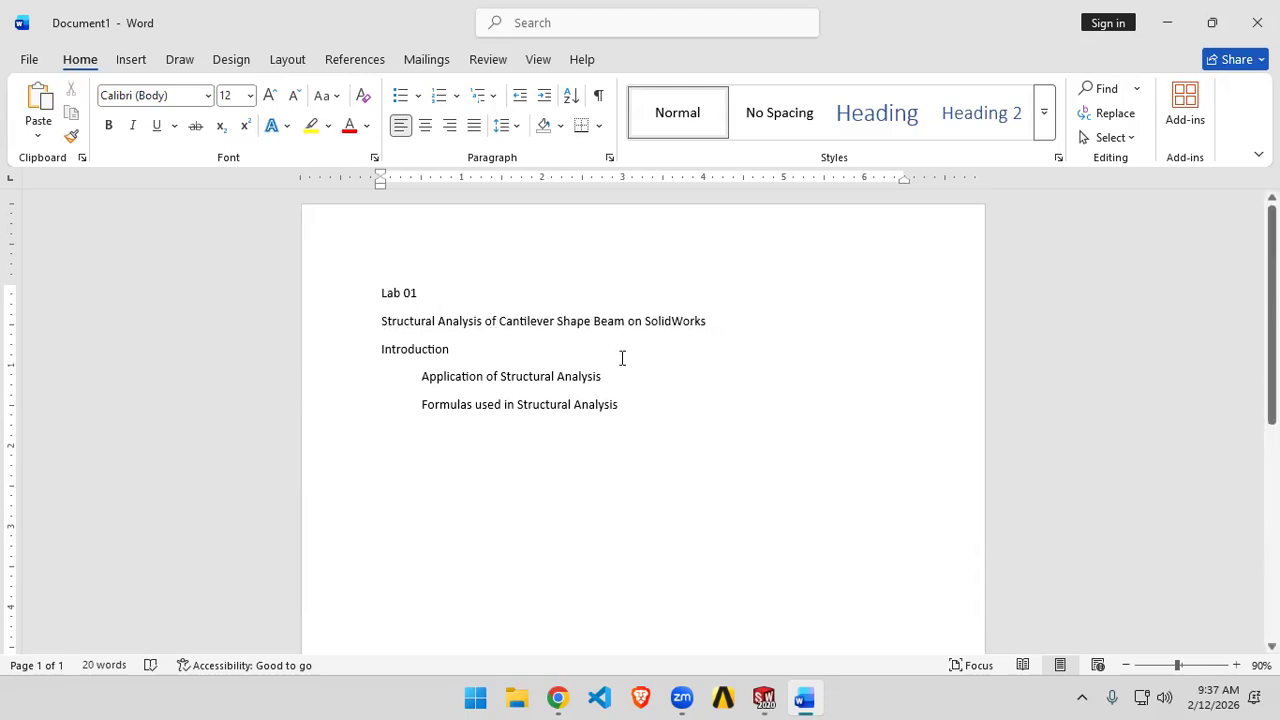
- Center the "Lab 01" and title lines, and set the whole document's font to Times New Roman
left_click_drag(708, 320, 356, 296)
left_click(425, 125)
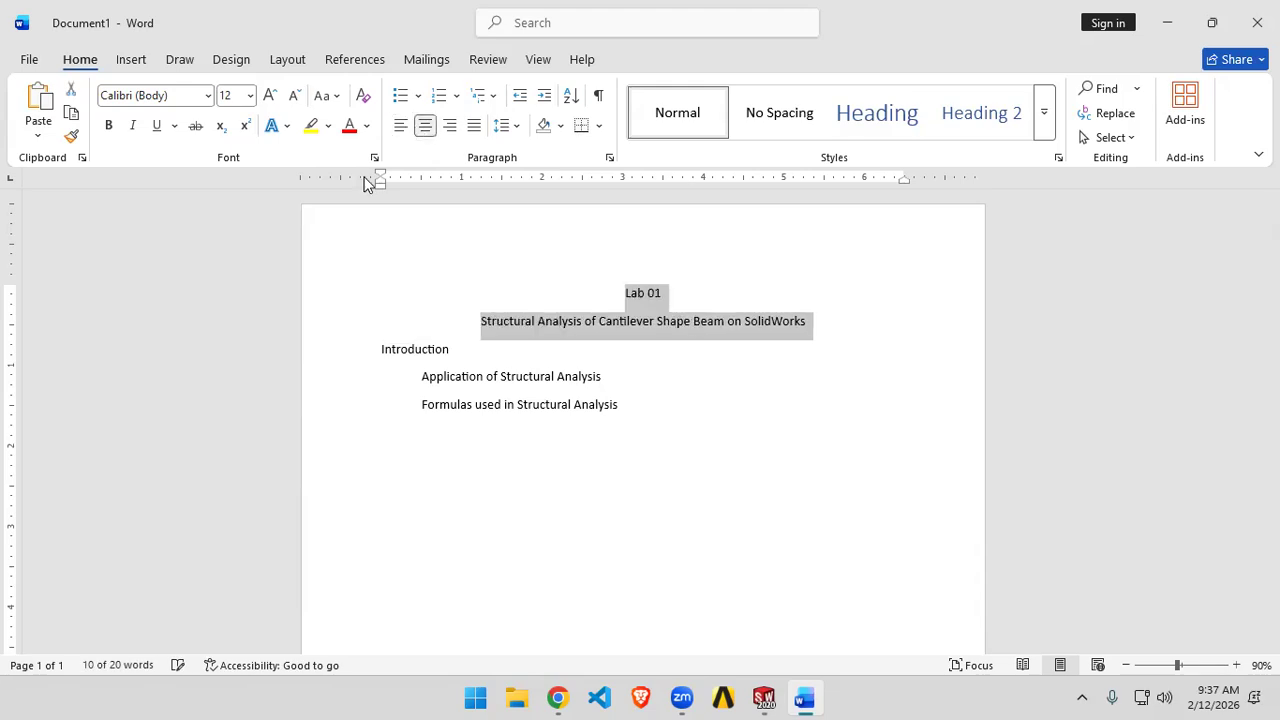
key("ctrl+a")
left_click(207, 95)
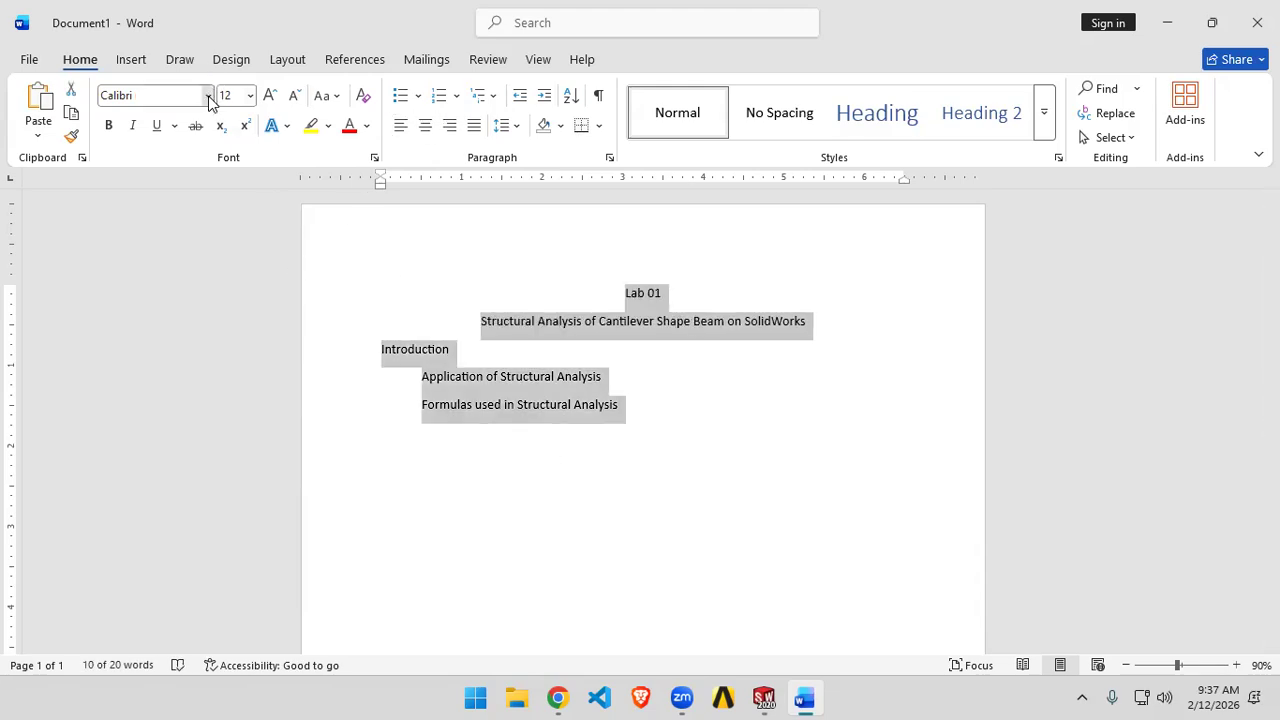
left_click(212, 234)
left_click(623, 460)
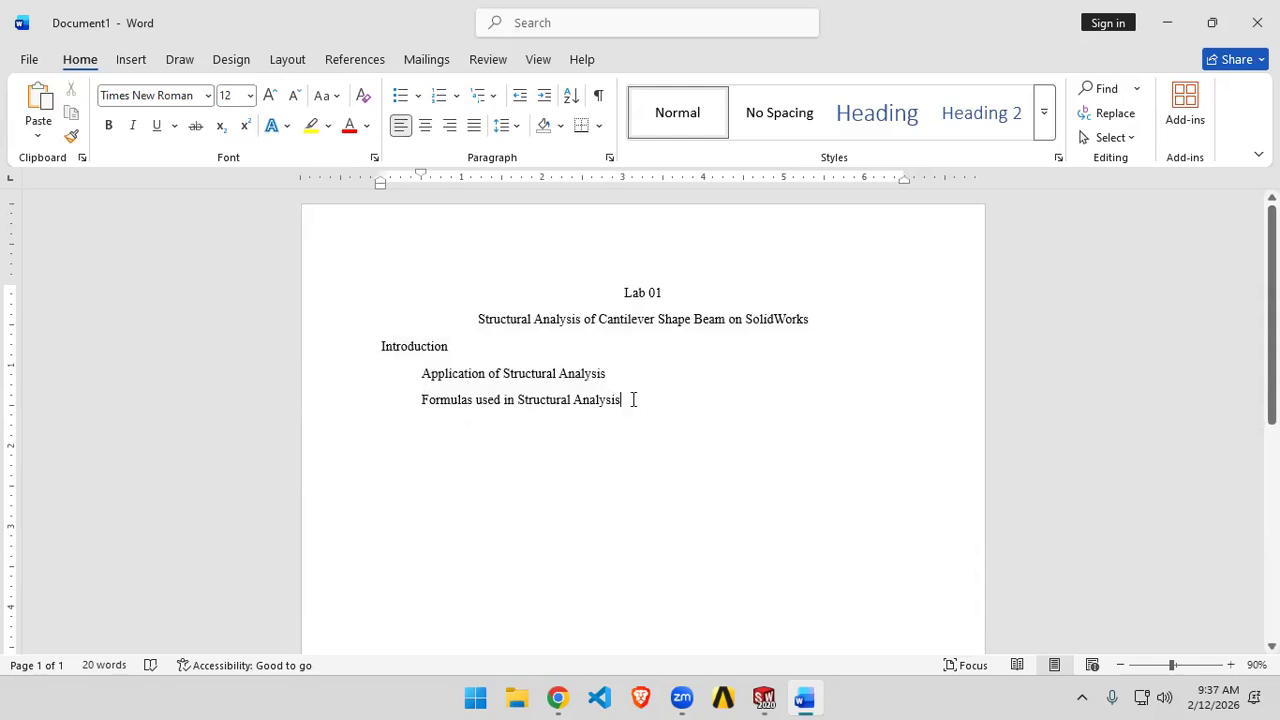
- After the Introduction outline, add a "Methodology" heading with an indented "Geometry" entry beneath it
key("Return")
key("BackSpace")
type("Me")
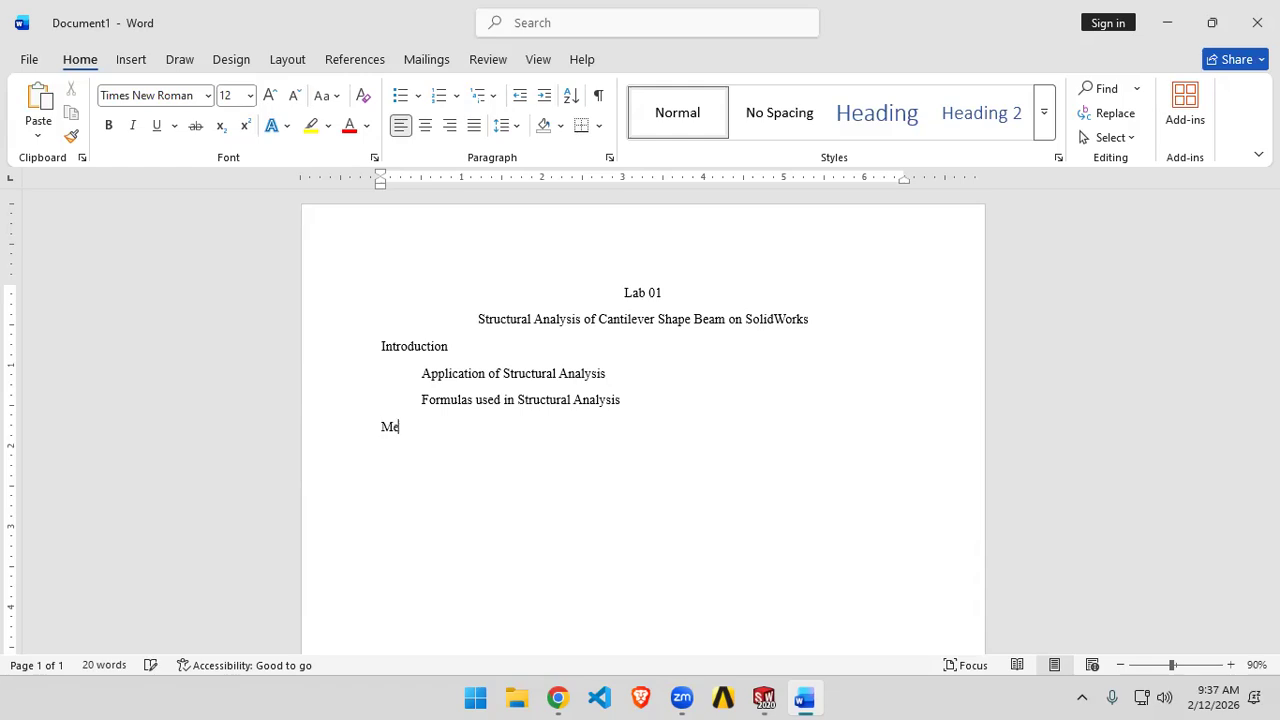
type("thodology")
key("Return")
type("Ge")
type("ometry")
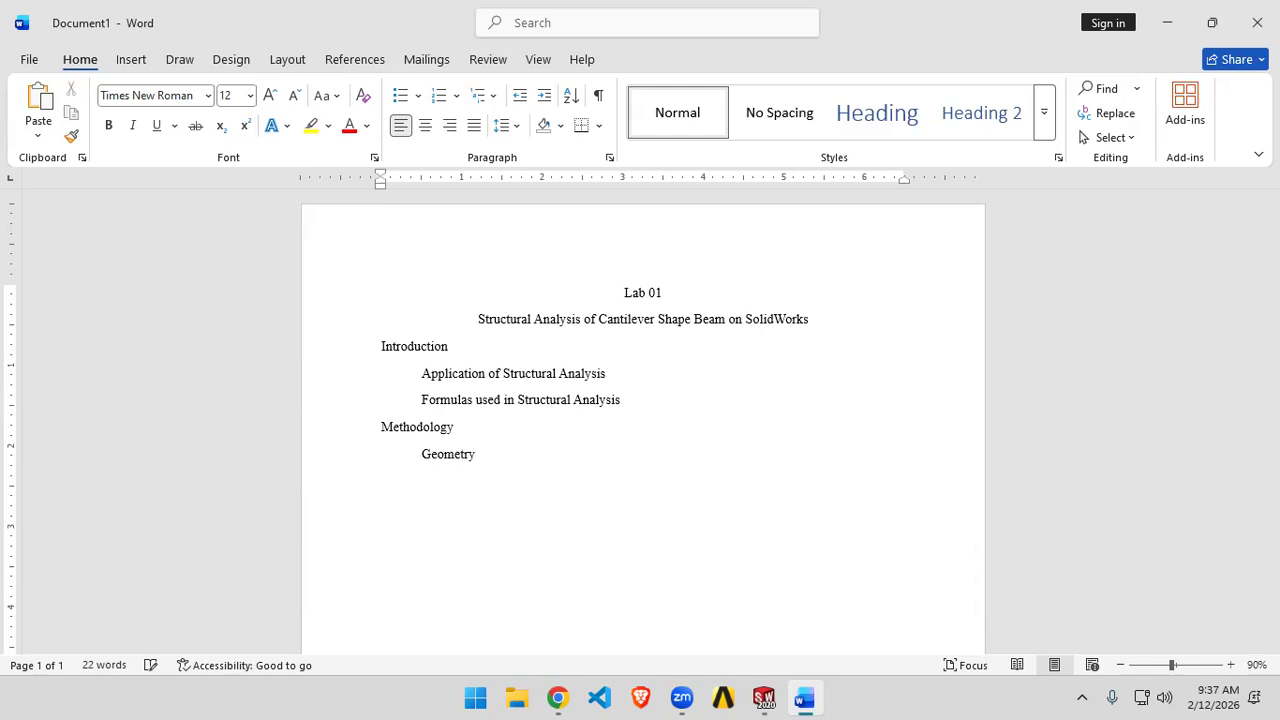
- Insert an indented "Software used" entry between "Methodology" and "Geometry"
key("Return")
key("Tab")
type("Software")
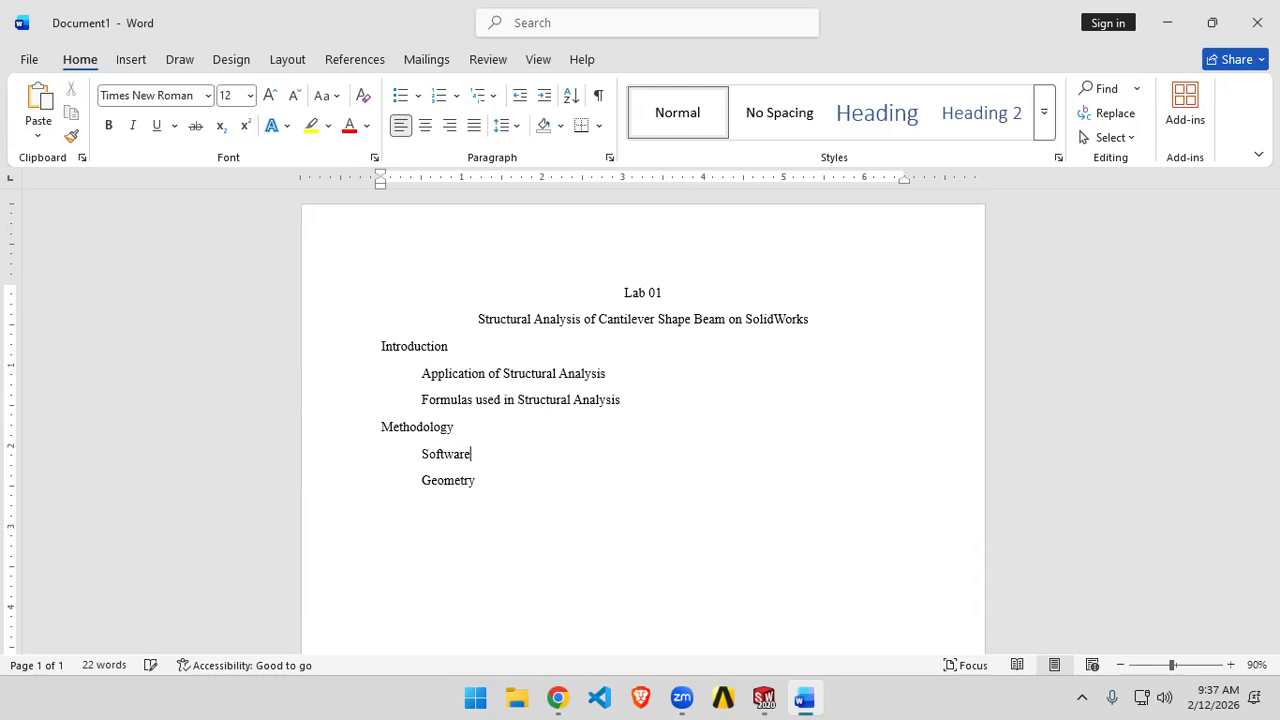
type(" used")
- Append "(Attach with Dimensions)" to the "Geometry" entry, correcting the spelling of "Dimensions"
type(" (")
type("Attach w")
type("irh")
key("BackSpace")
key("BackSpace")
type("th D")
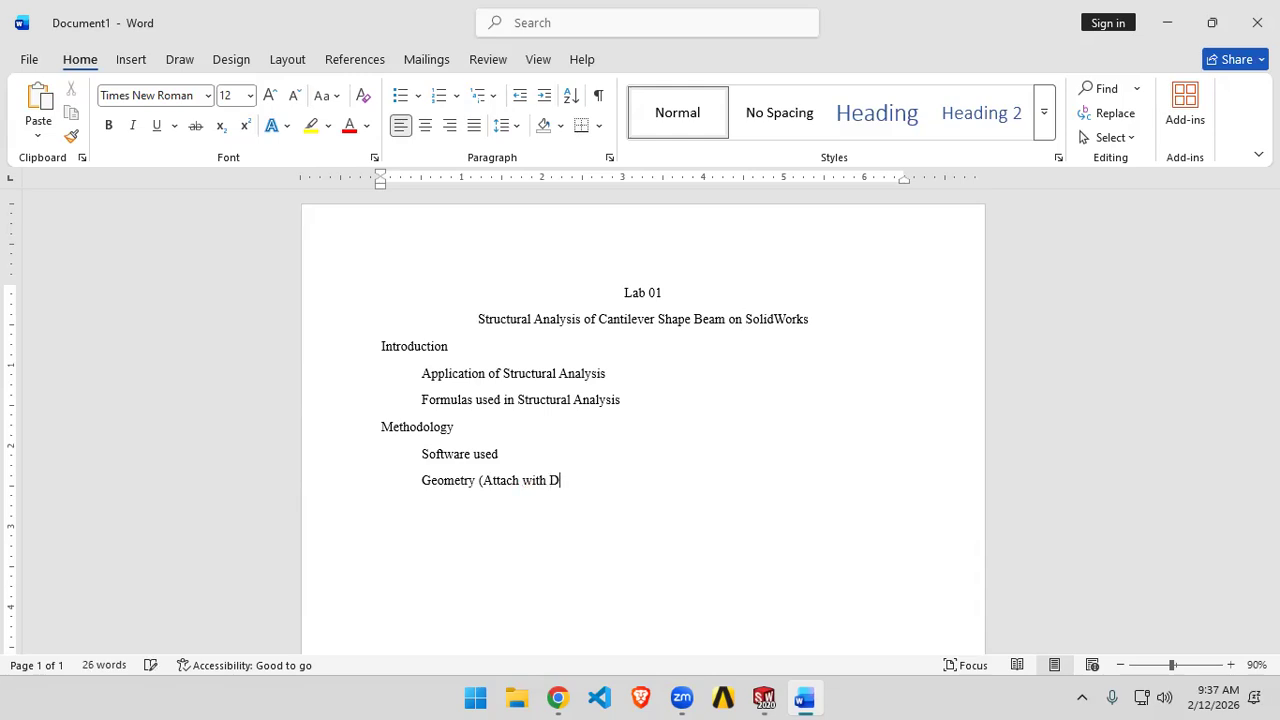
type("imesnions)")
key("Return")
key("Tab")
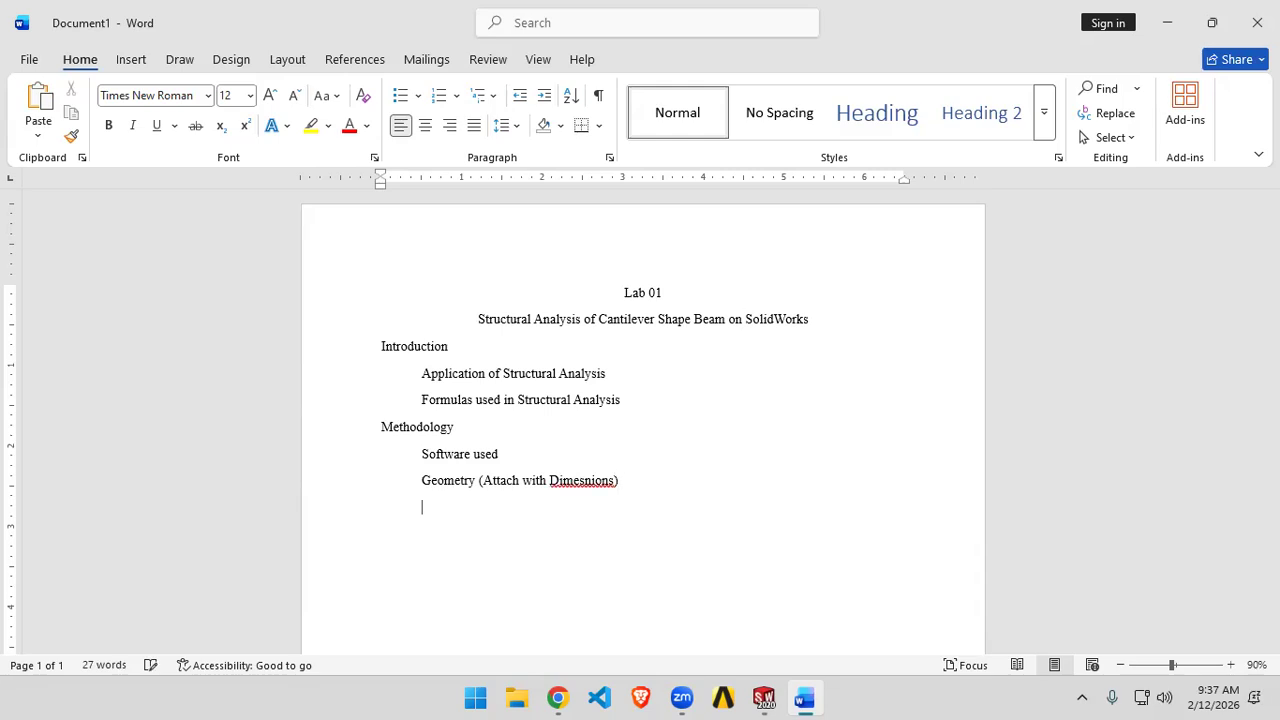
right_click(597, 480)
left_click(524, 96)
- Add indented "Material" and "Boundary Conditions" entries below the "Geometry" entry
key("Return")
key("Tab")
type("Material ")
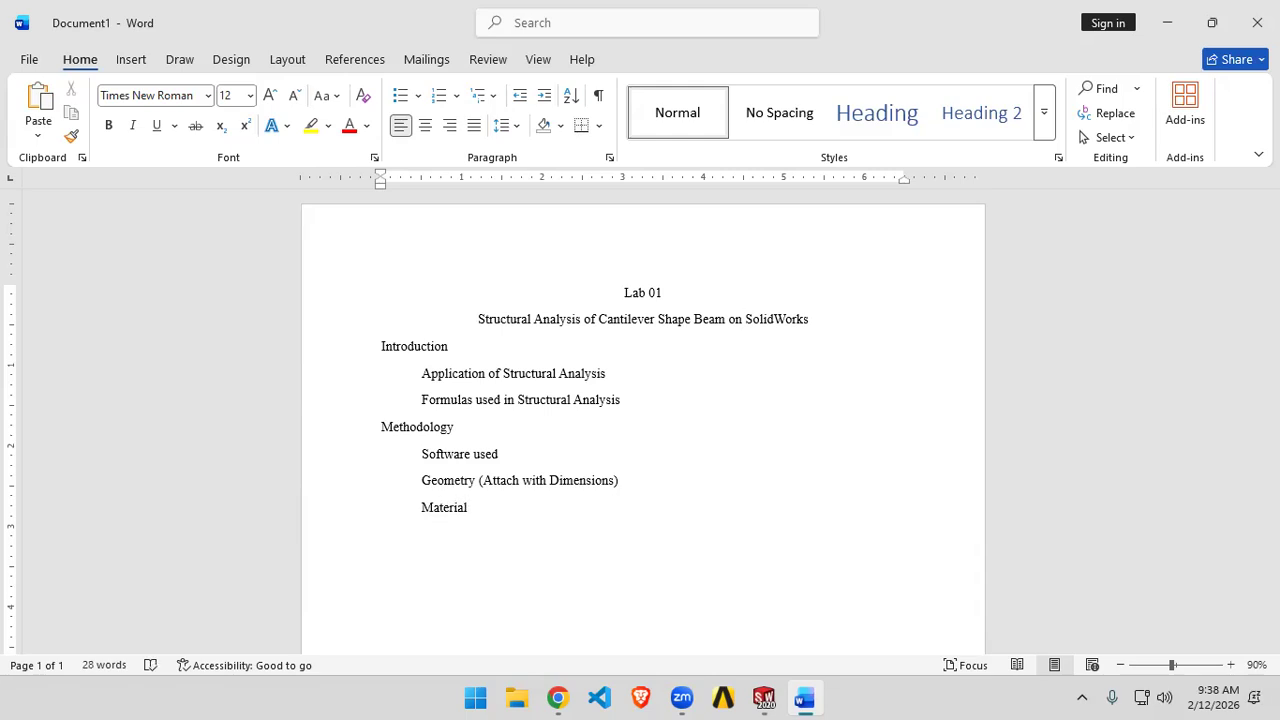
type("Fi")
key("BackSpace")
type("Boundary Con")
key("BackSpace")
key("BackSpace")
type("onditions")
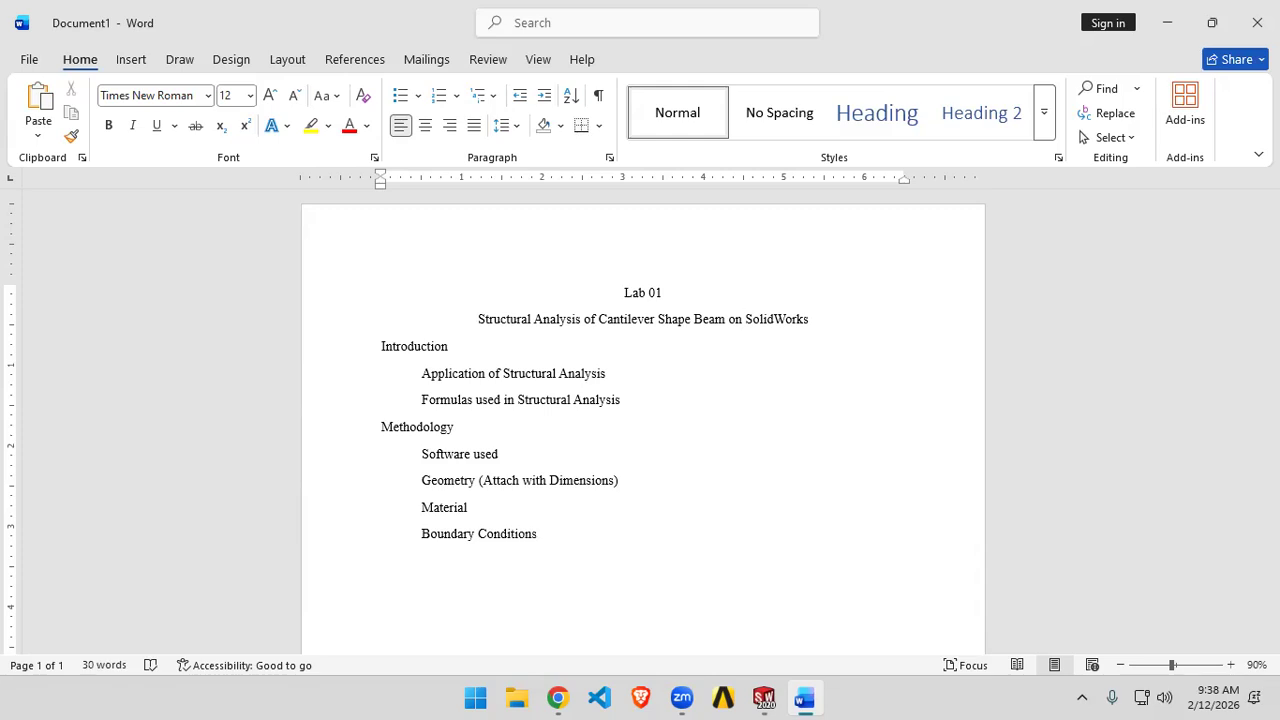
- Under "Boundary Conditions", add the sub-entries "Fixed Side" and "Load Applied Side", indented two levels
key("Return")
key("Tab")
key("Tab")
type("Fixed S")
key("BackSpace")
type("Side")
key("Return")
key("Tab")
key("Tab")
type("Lo")
type("ad Si")
key("BackSpace")
key("BackSpace")
type("Apop")
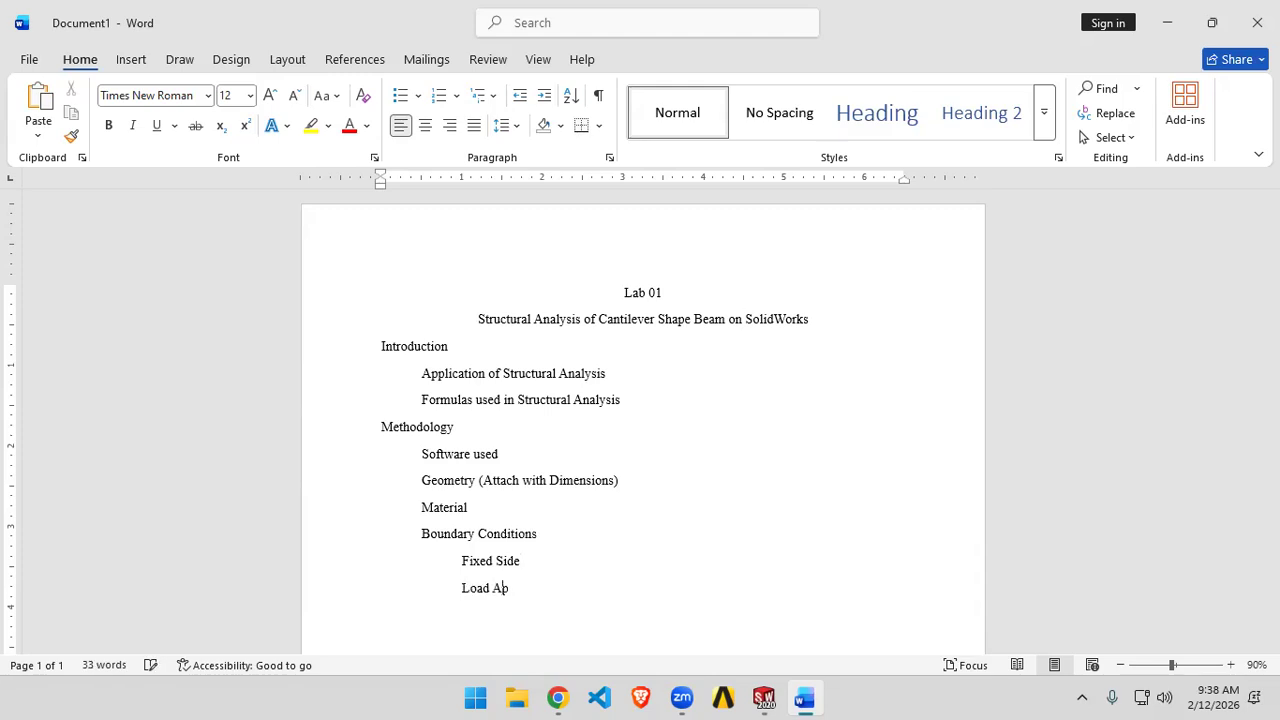
key("BackSpace")
key("BackSpace")
type("plied Side")
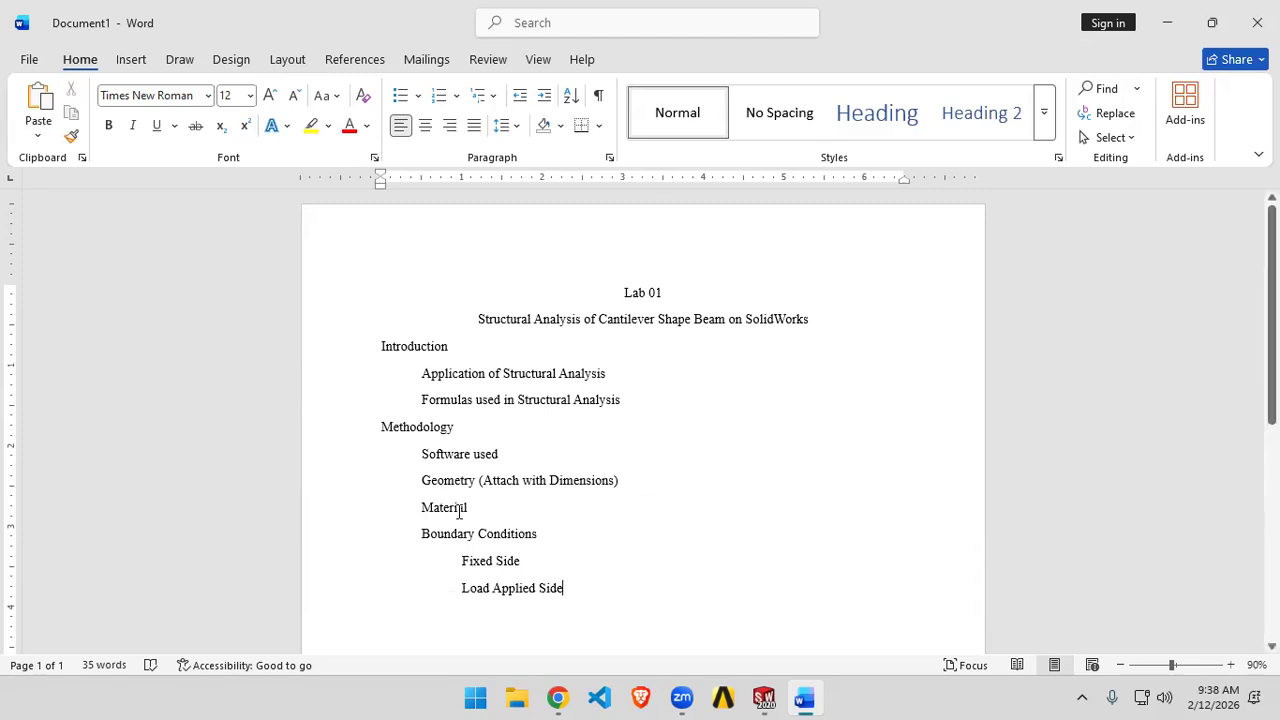
- Insert an indented "Meshing" entry between "Material" and "Boundary Conditions"
left_click(489, 510)
key("Return")
key("Tab")
type("Meshing")
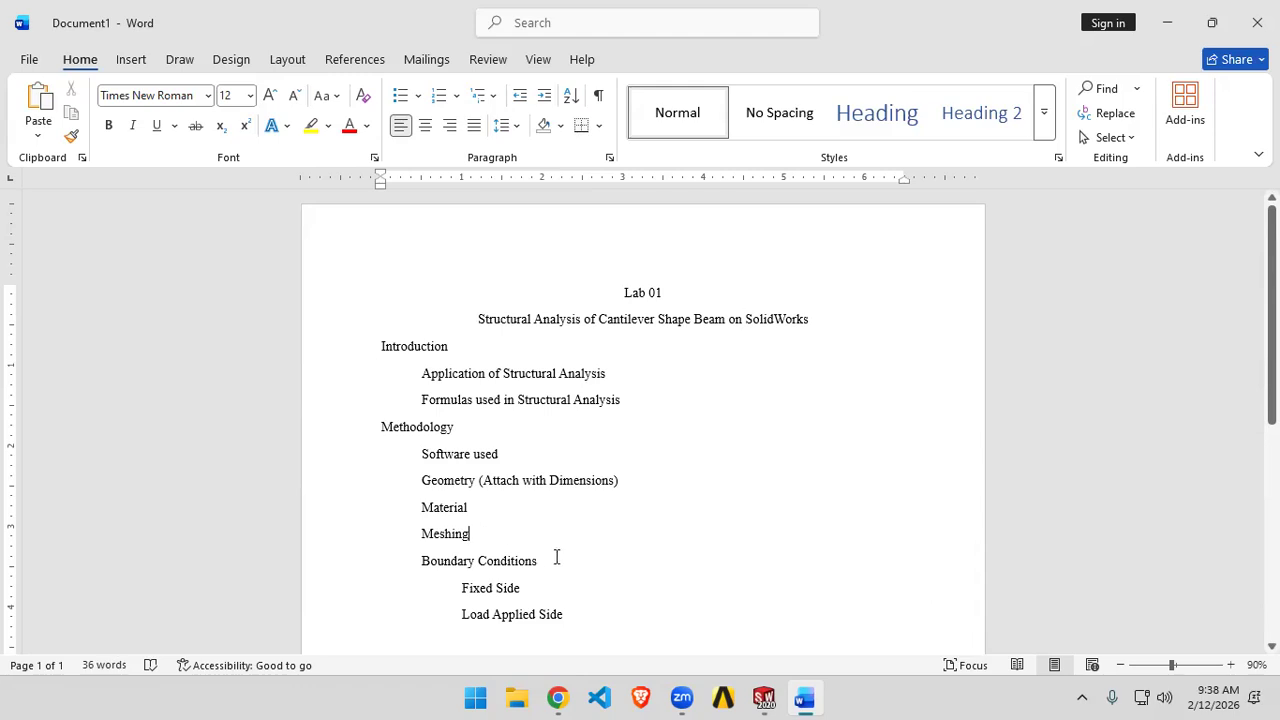
- After "Meshing", add an opening parenthesis and paste a copy of the "Attach with Dimensions" note from the "Geometry" entry
scroll(634, 641, "down", 2)
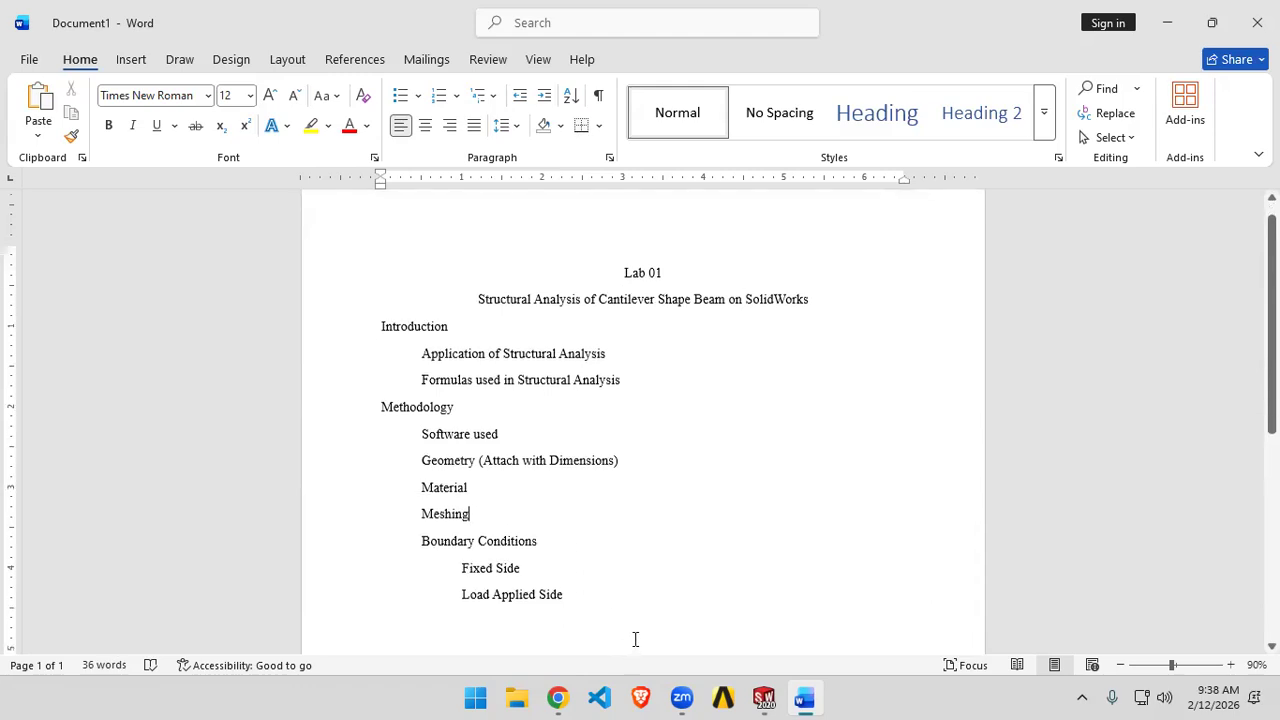
type("(")
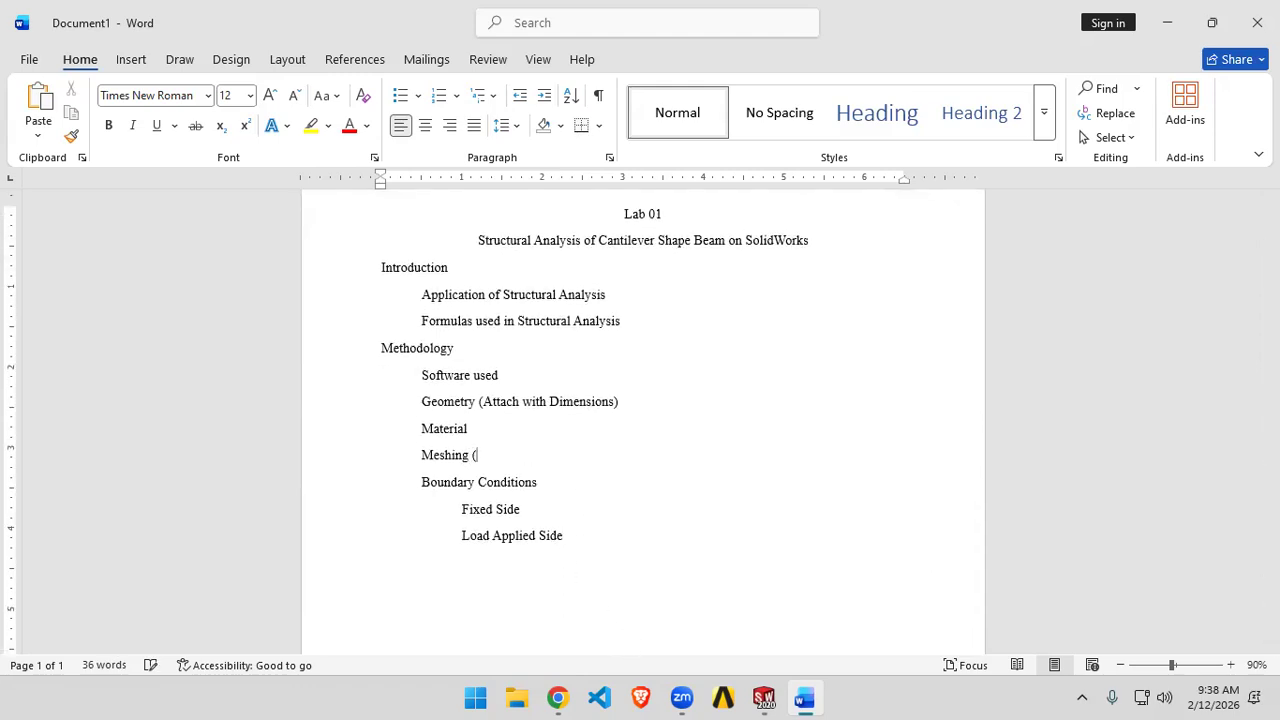
left_click_drag(624, 403, 483, 416)
key("ctrl+c")
left_click(480, 455)
key("ctrl+v")
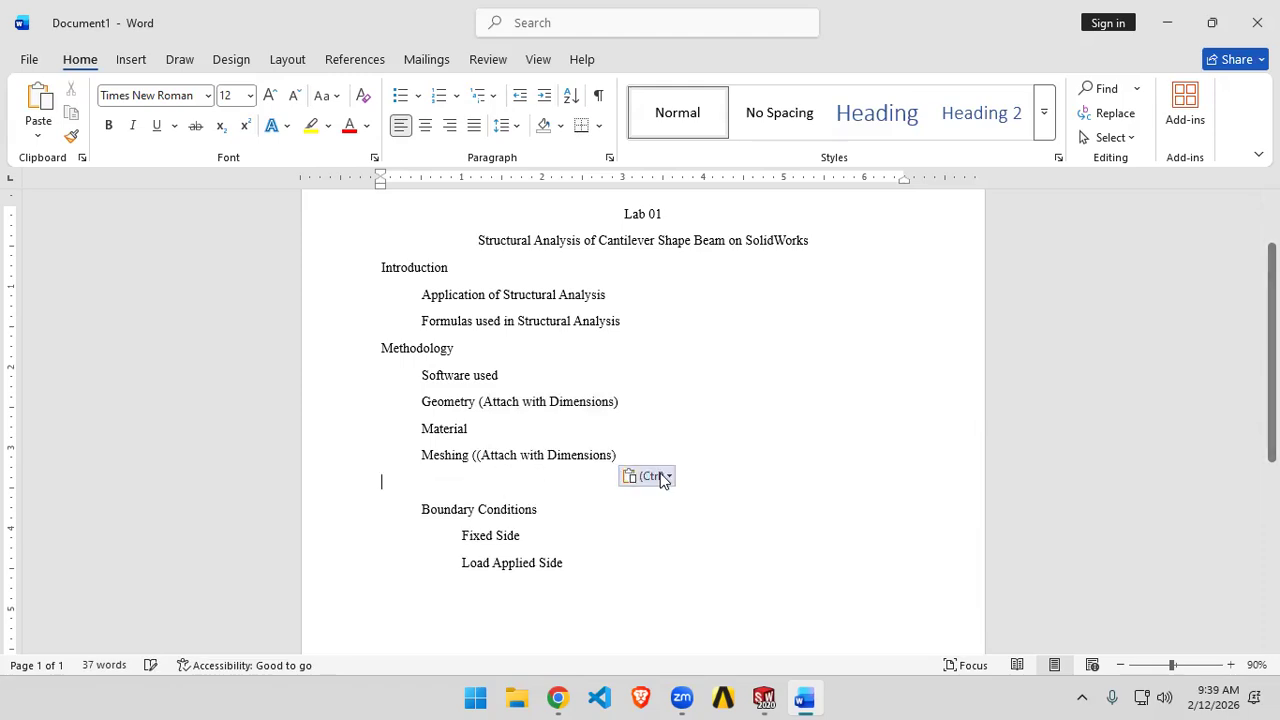
- In the "Meshing" note, replace "with Dimensions" with "Meshing Part"
left_click(611, 455)
key("BackSpace")
key("BackSpace")
key("BackSpace")
key("BackSpace")
key("BackSpace")
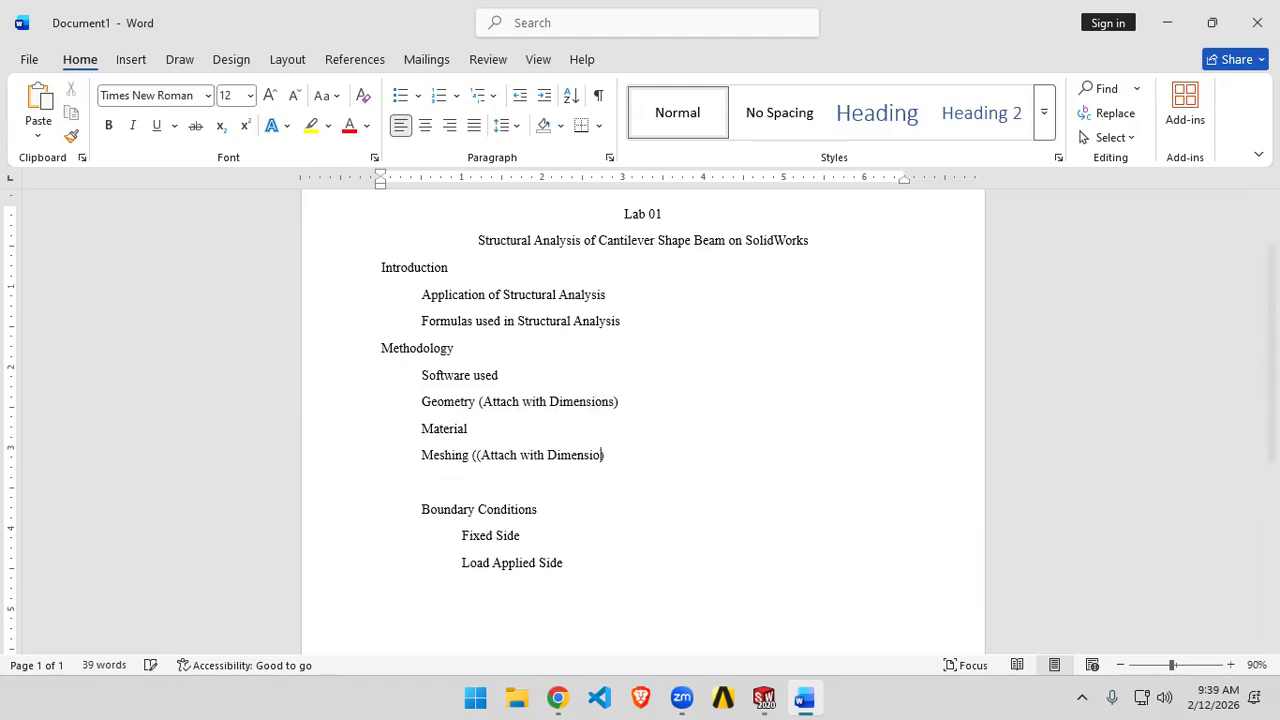
key("BackSpace")
key("BackSpace")
key("BackSpace")
key("BackSpace")
key("BackSpace")
key("BackSpace")
key("BackSpace")
key("BackSpace")
key("BackSpace")
key("BackSpace")
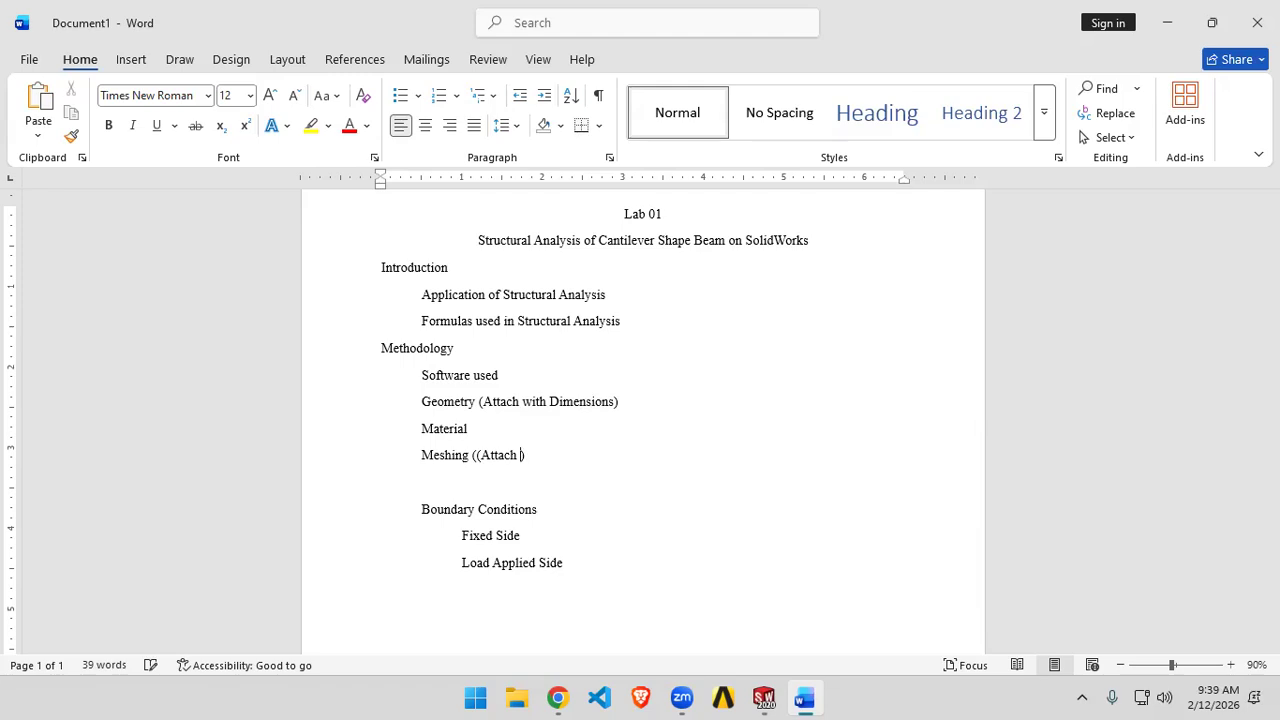
type("Meshing Part")
- Remove the duplicate opening parenthesis from the "Meshing" note and the empty line below it
left_click(481, 458)
key("BackSpace")
left_click(491, 485)
key("BackSpace")
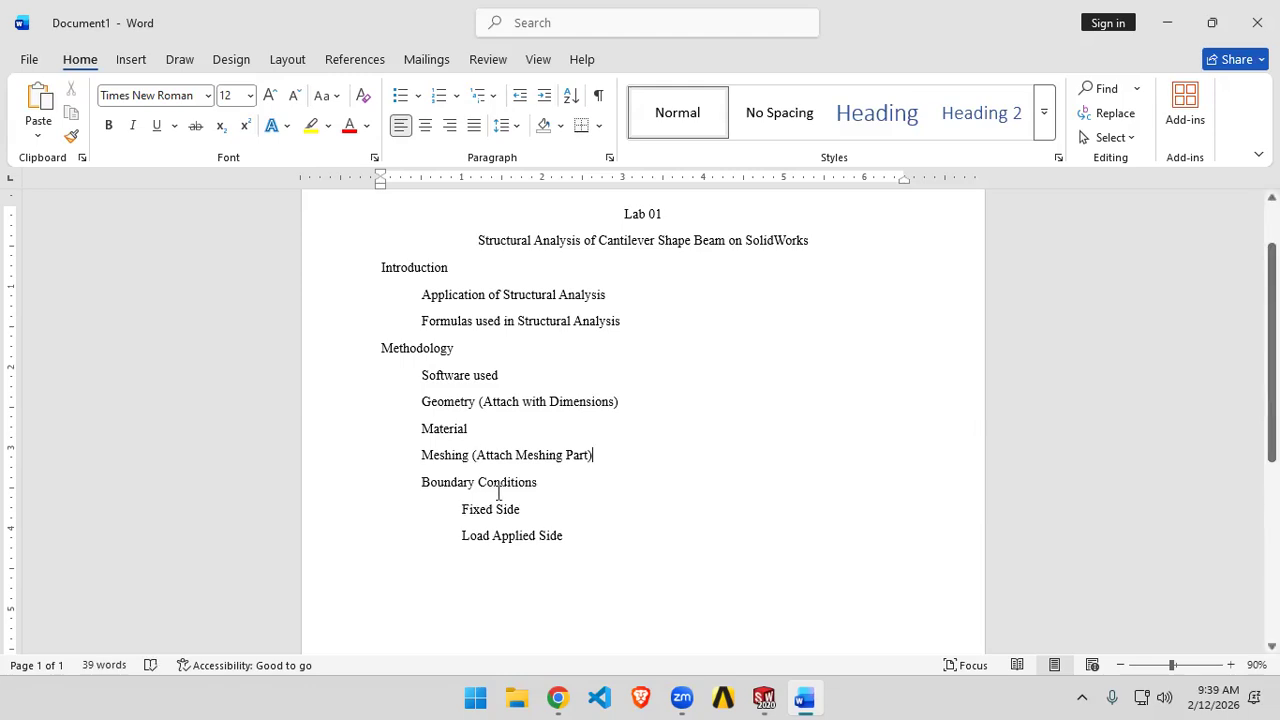
- Add an unindented "Results & Discussion" heading below the "Load Applied Side" entry
left_click(622, 541)
key("Return")
key("Tab")
key("BackSpace")
type("Results & ")
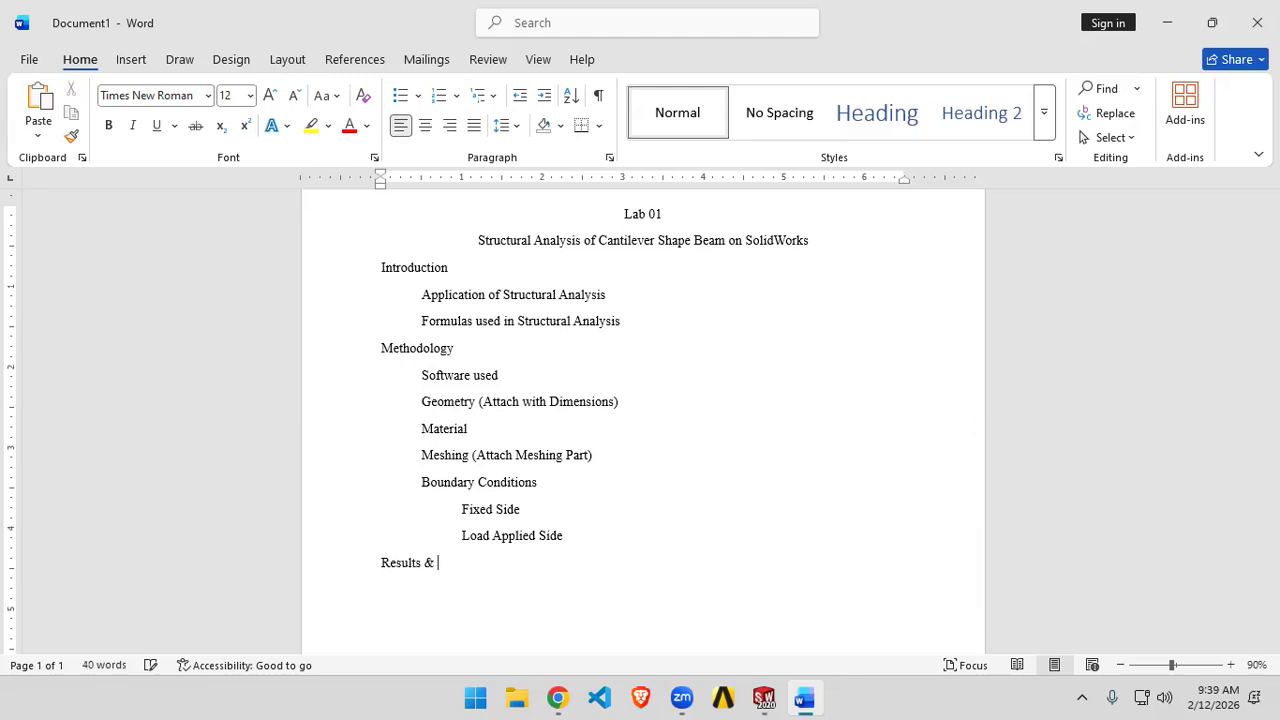
type("Discussion")
key("Return")
- Check the result plots in SOLIDWORKS and add the indented entries "Stress", "Strain" and "Displacement" under "Results & Discussion" in Word
key("Tab")
left_click(764, 698)
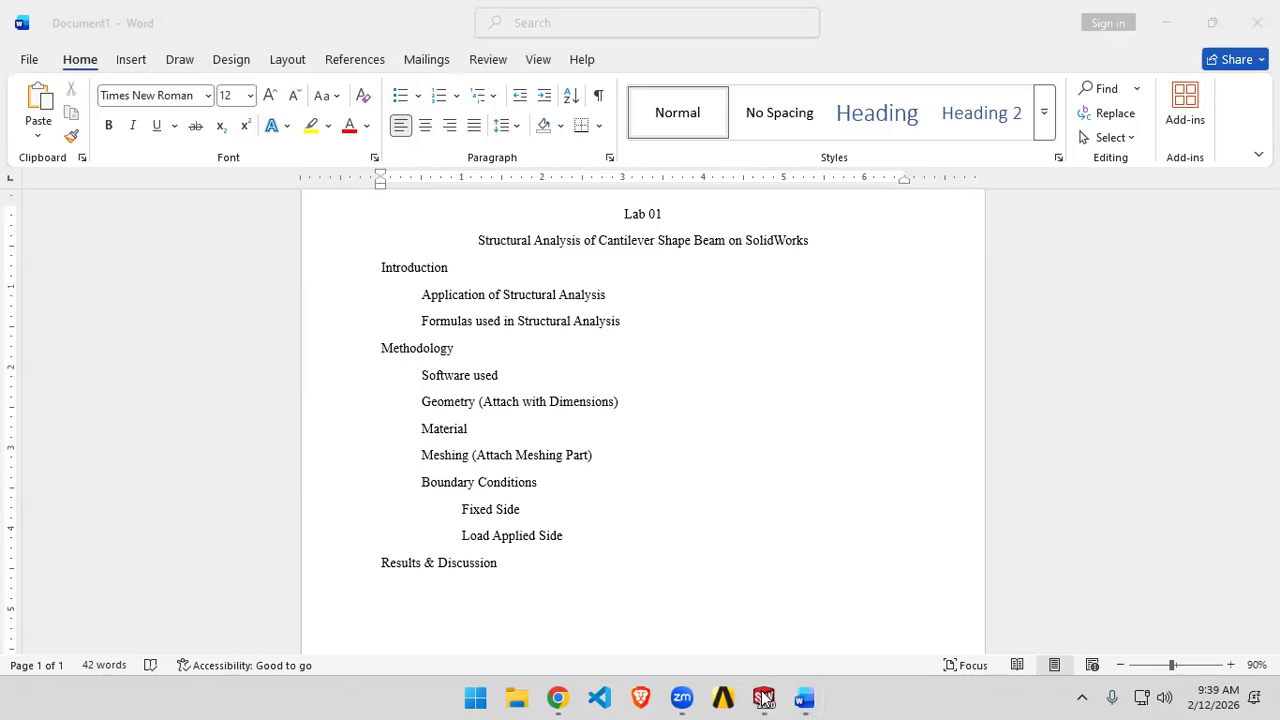
left_click(1167, 22)
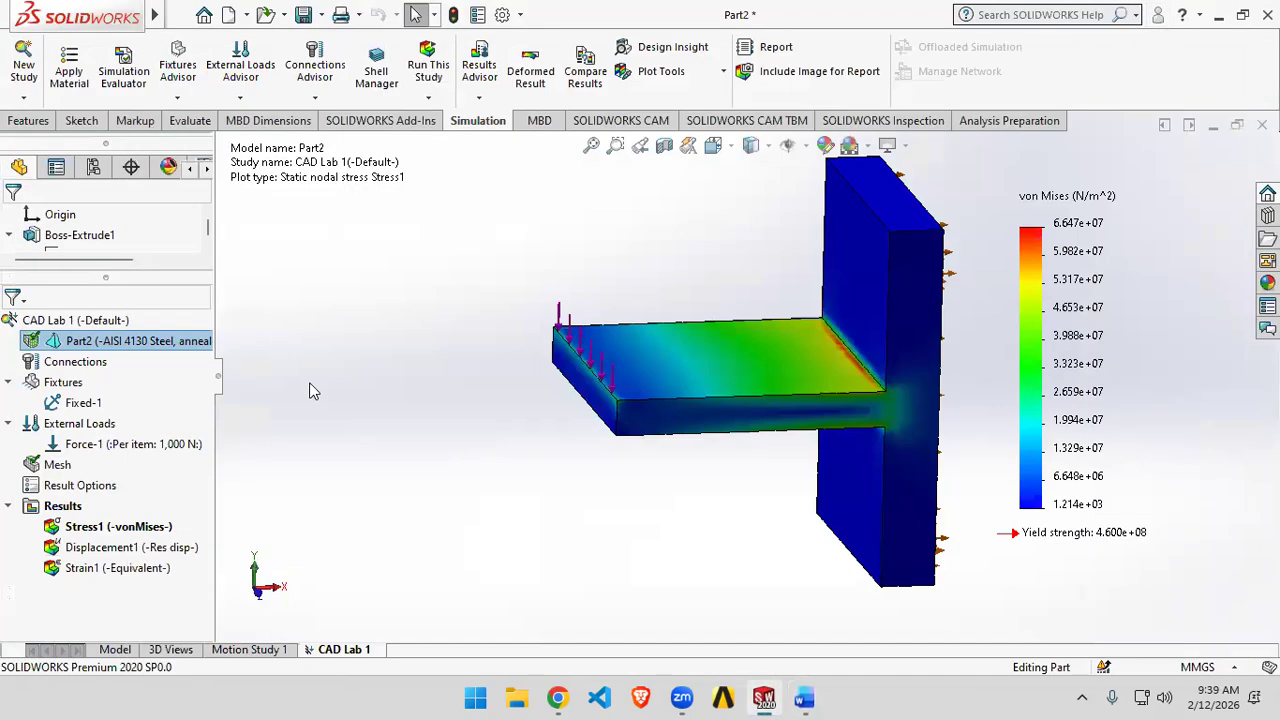
key("alt+Tab")
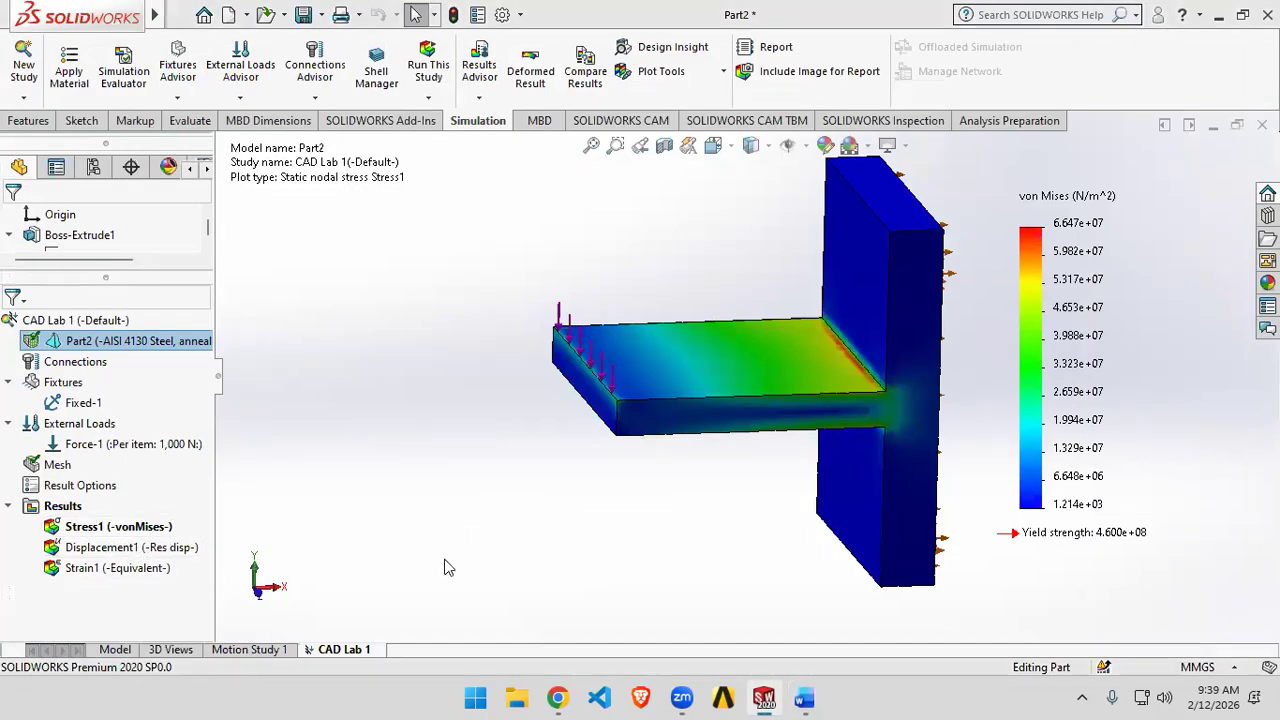
type("Stree")
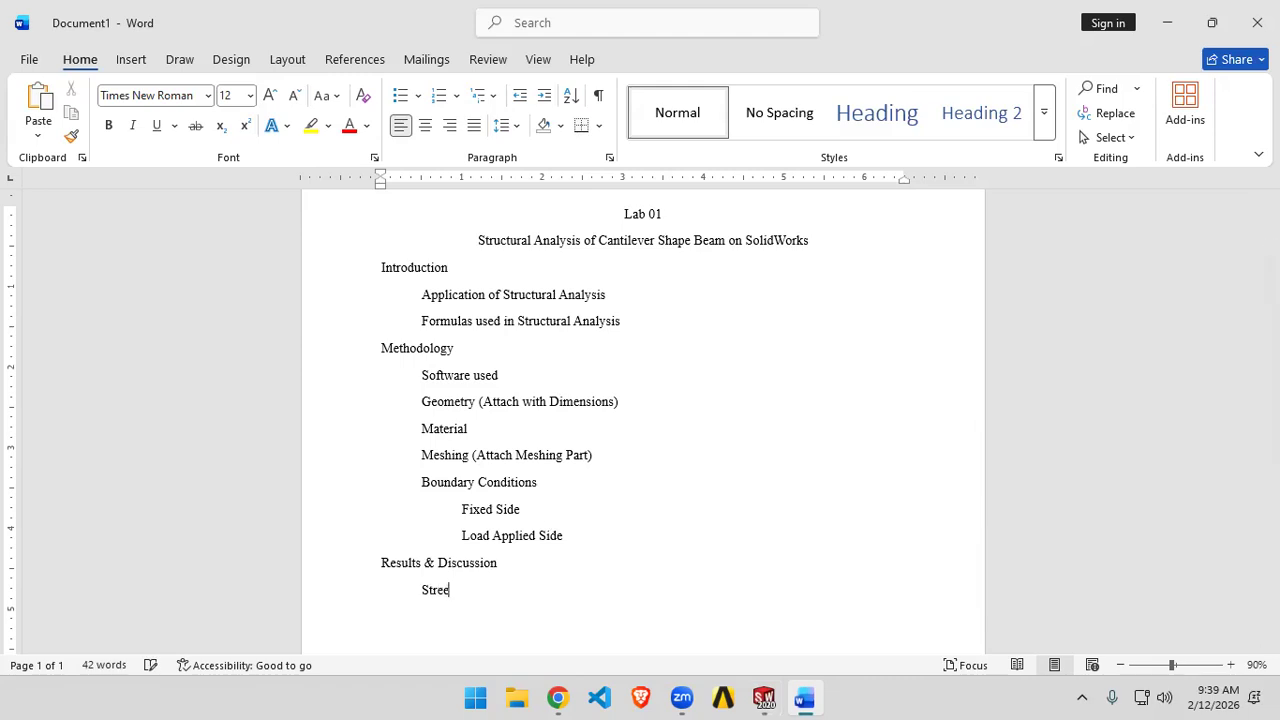
key("BackSpace")
type("s")
key("Return")
key("Tab")
type("Strain")
key("Return")
key("Tab")
type("Displacement")
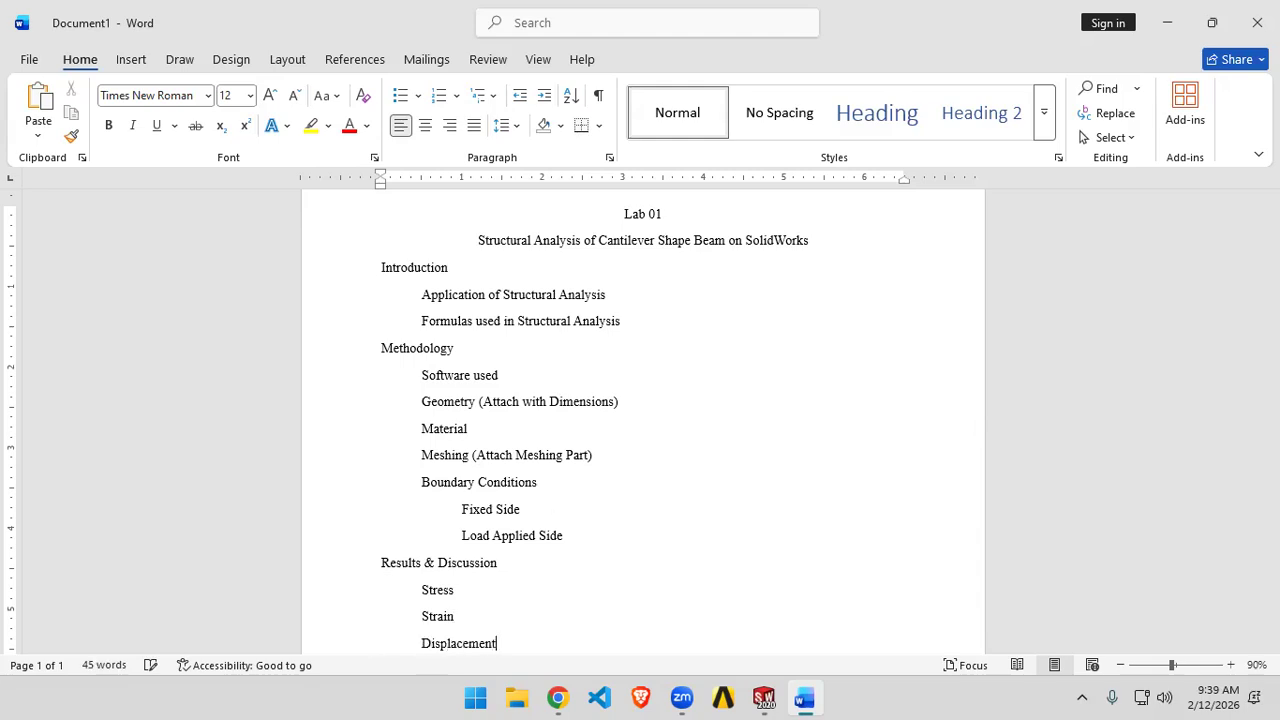
- Append the copied note to the "Stress" entry and edit it to read "(Attach with Colors)"
left_click(483, 594)
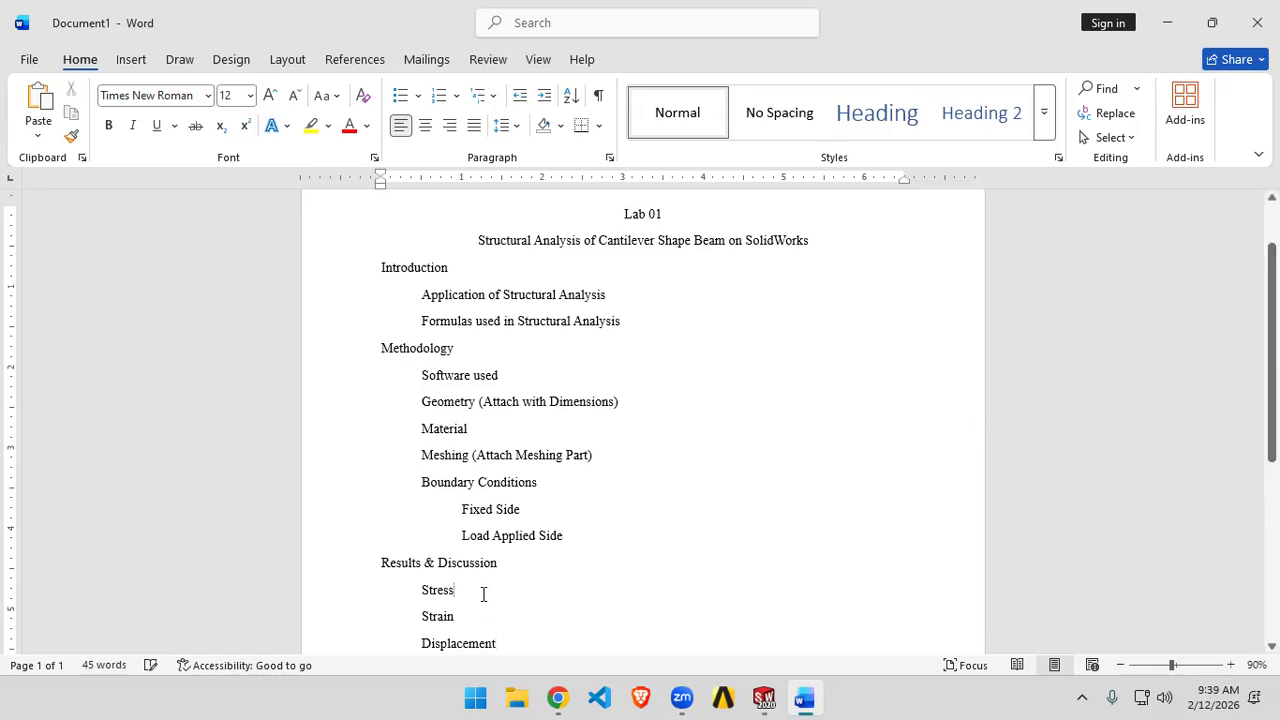
type("(")
key("ctrl+v")
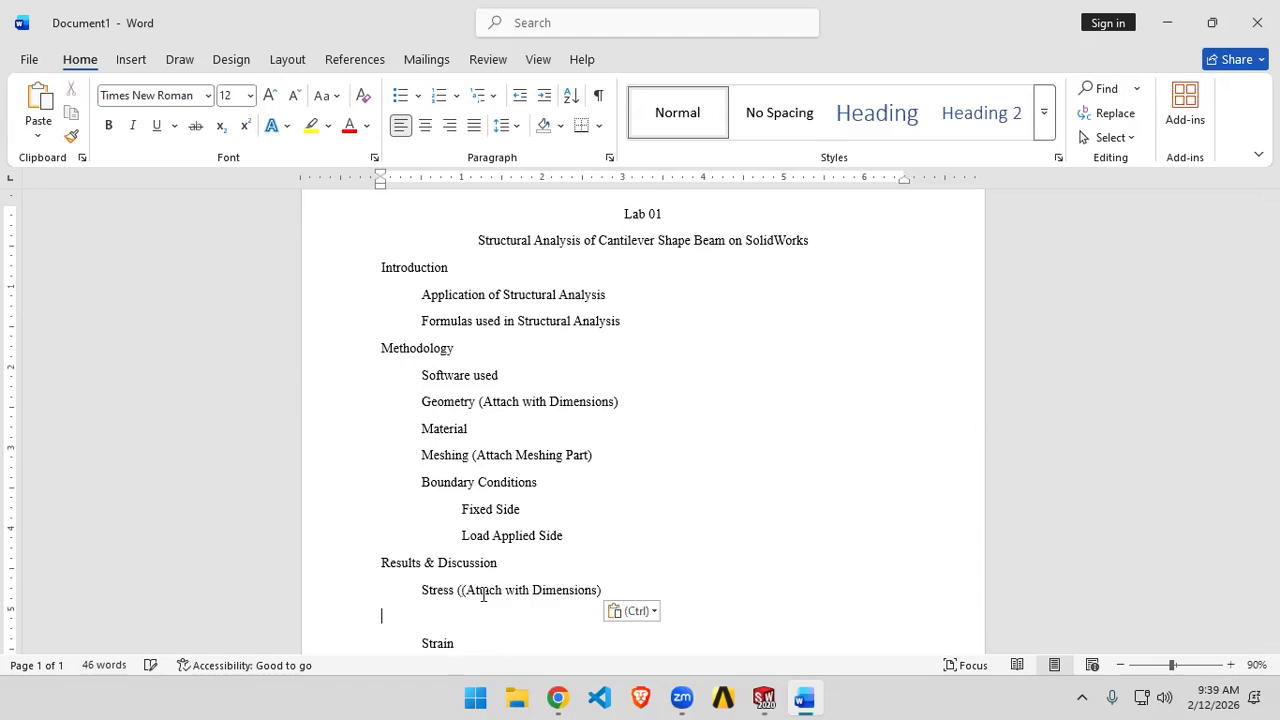
left_click_drag(600, 590, 536, 594)
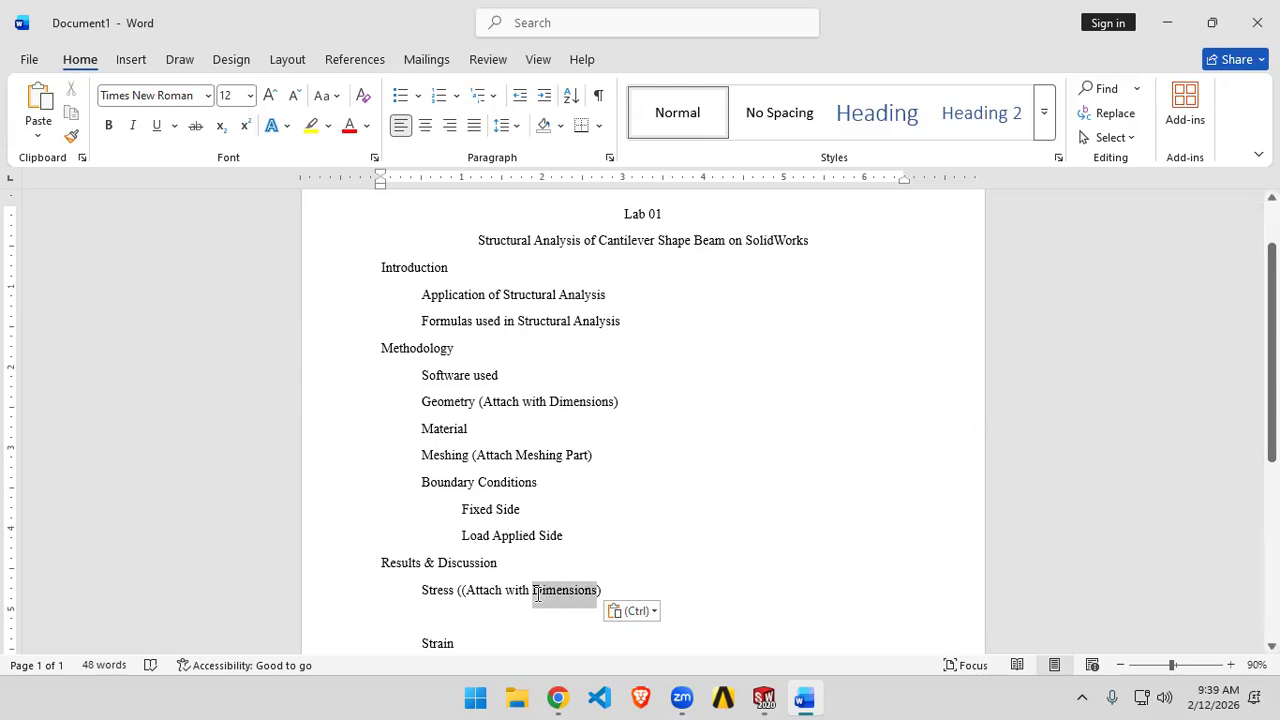
type("Colors")
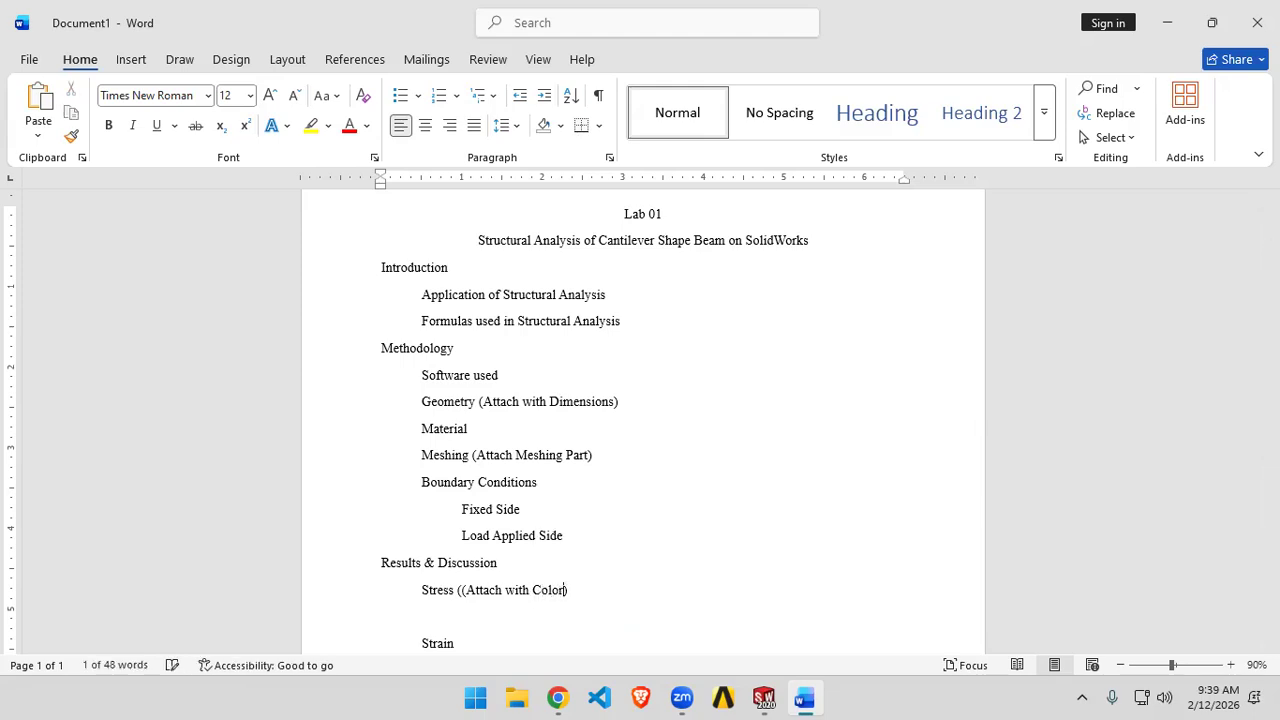
left_click(465, 590)
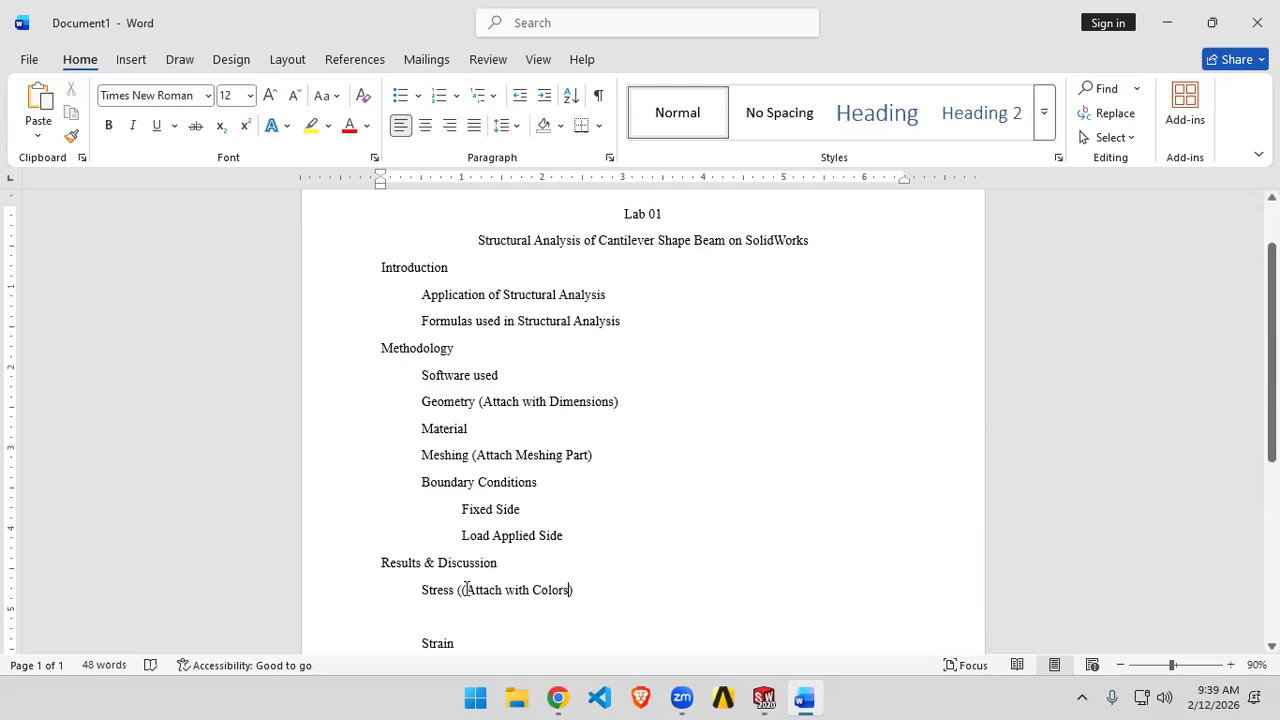
key("BackSpace")
- Look at the stress plot's color legend in SOLIDWORKS, then return to Word and delete the empty line below the "Stress" entry
key("alt+Tab")
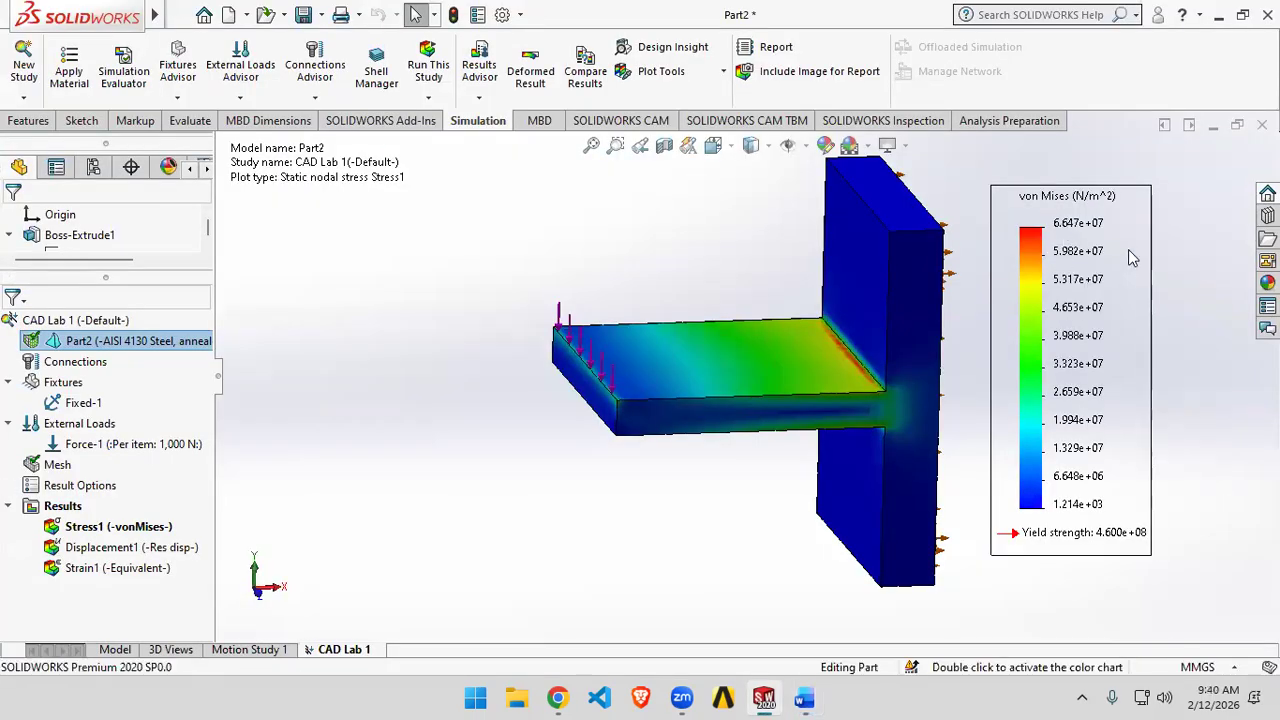
key("alt+Tab")
left_click(462, 614)
key("BackSpace")
- Below "Results & Discussion", insert the line "Discuss the results. Maximum and Minimum values." and check the stress legend in SOLIDWORKS
scroll(600, 600, "down", 1)
left_click(530, 477)
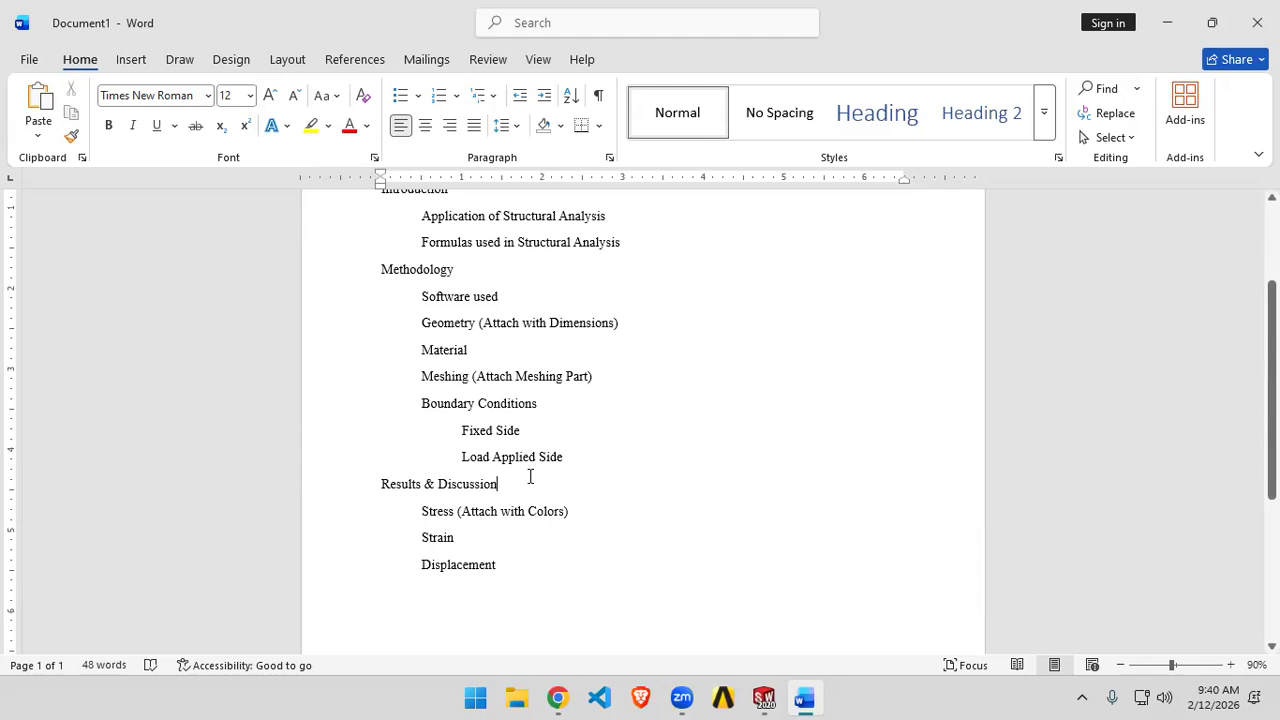
key("Return")
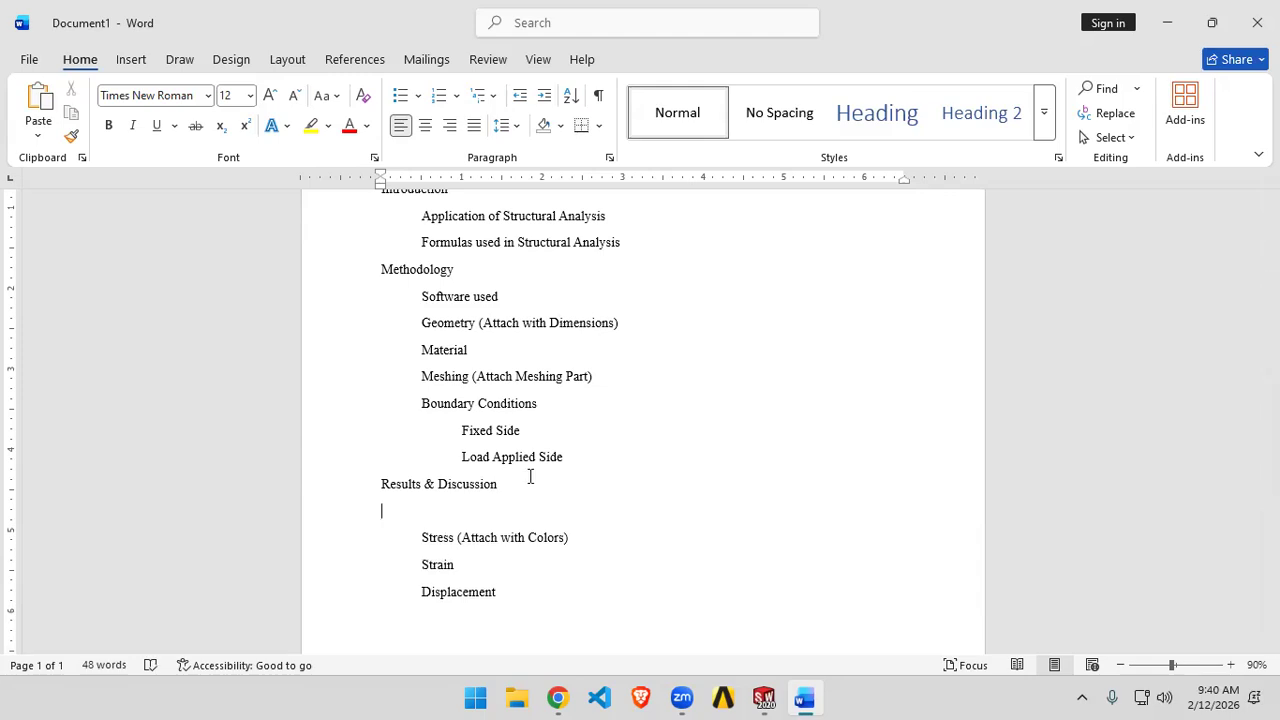
type("Discuss the results. Ma")
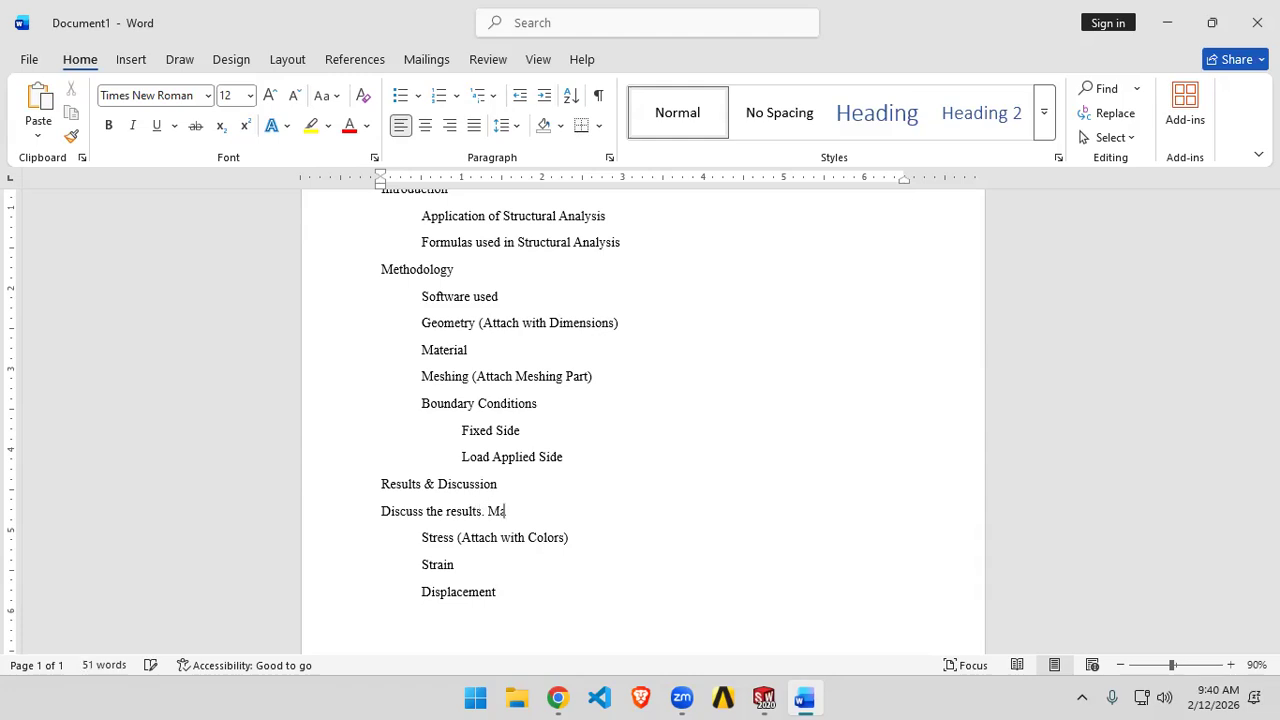
type("ximum and Minimum values.")
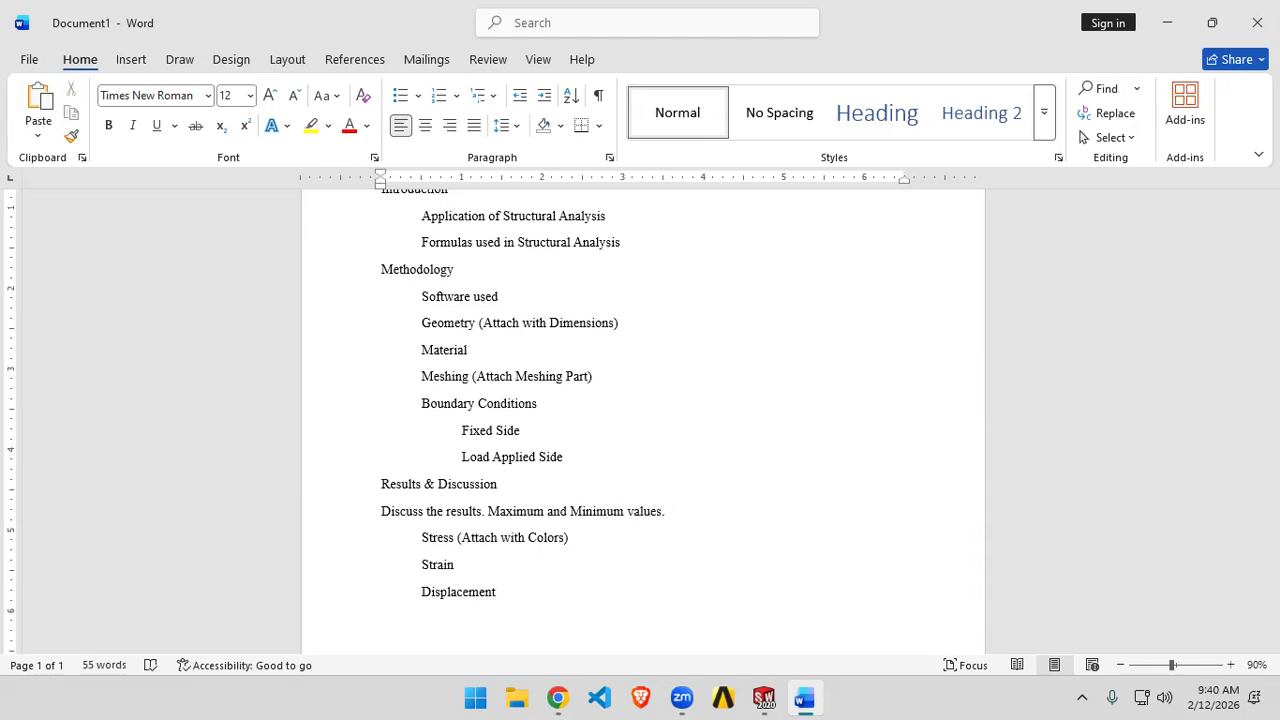
key("alt+Tab")
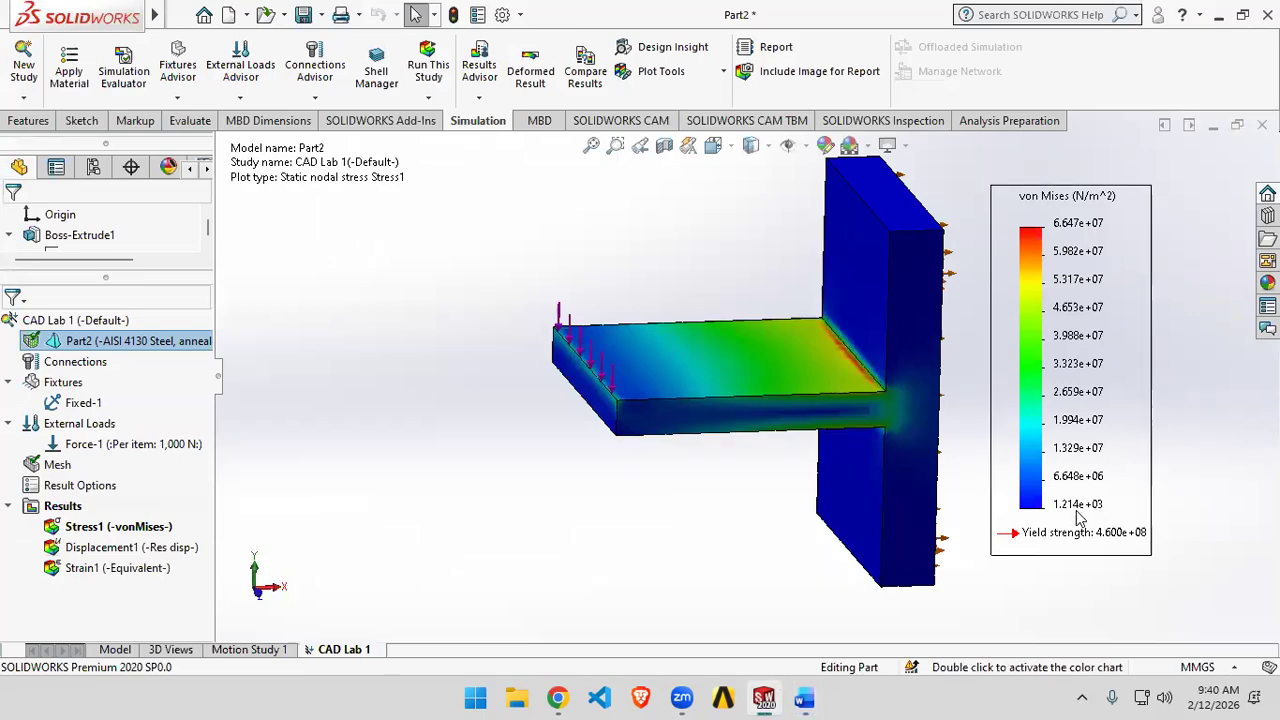
key("alt+Tab")
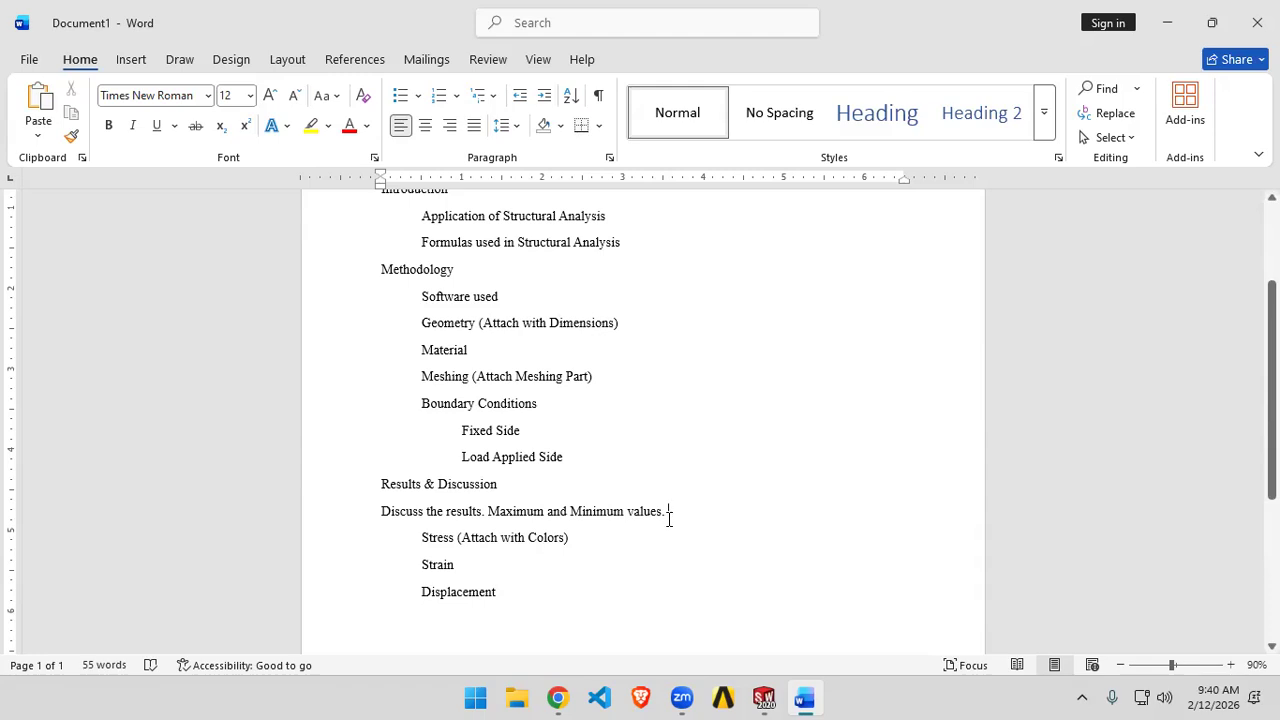
- Copy "Stress (Attach with Colors)" and paste it after both the "Strain" and "Displacement" entries
scroll(669, 518, "down", 2)
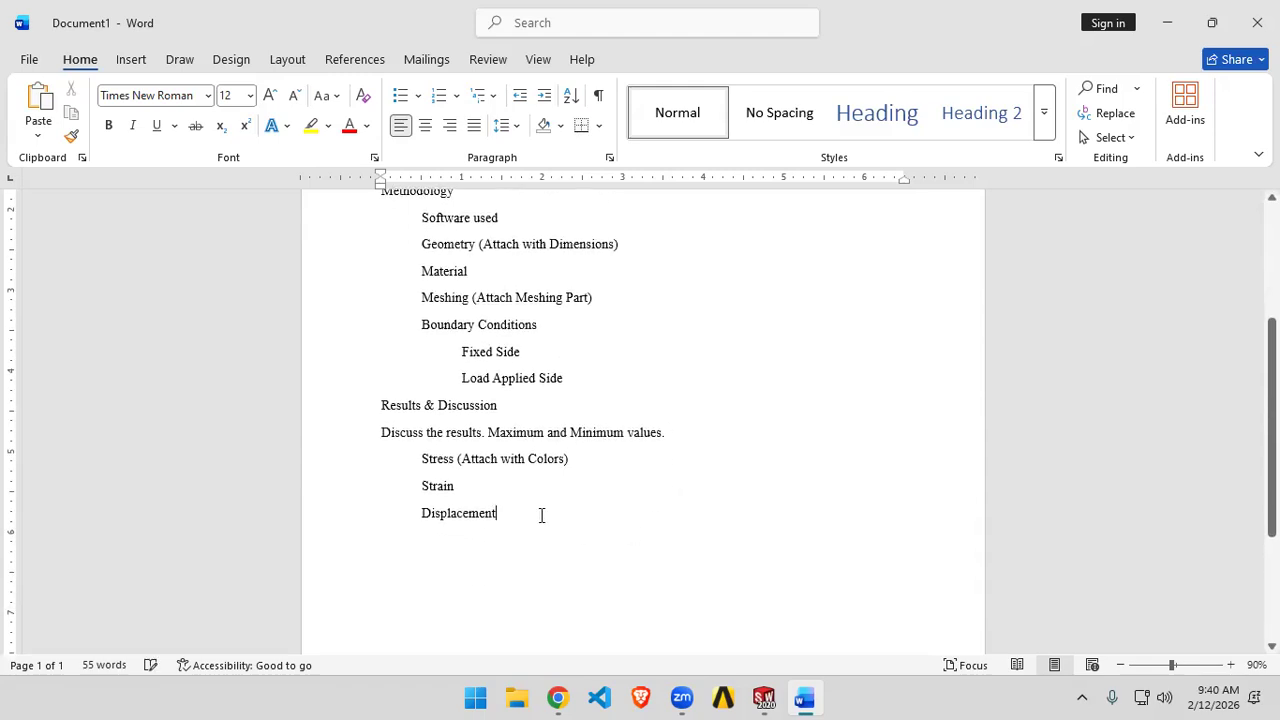
left_click_drag(586, 463, 421, 460)
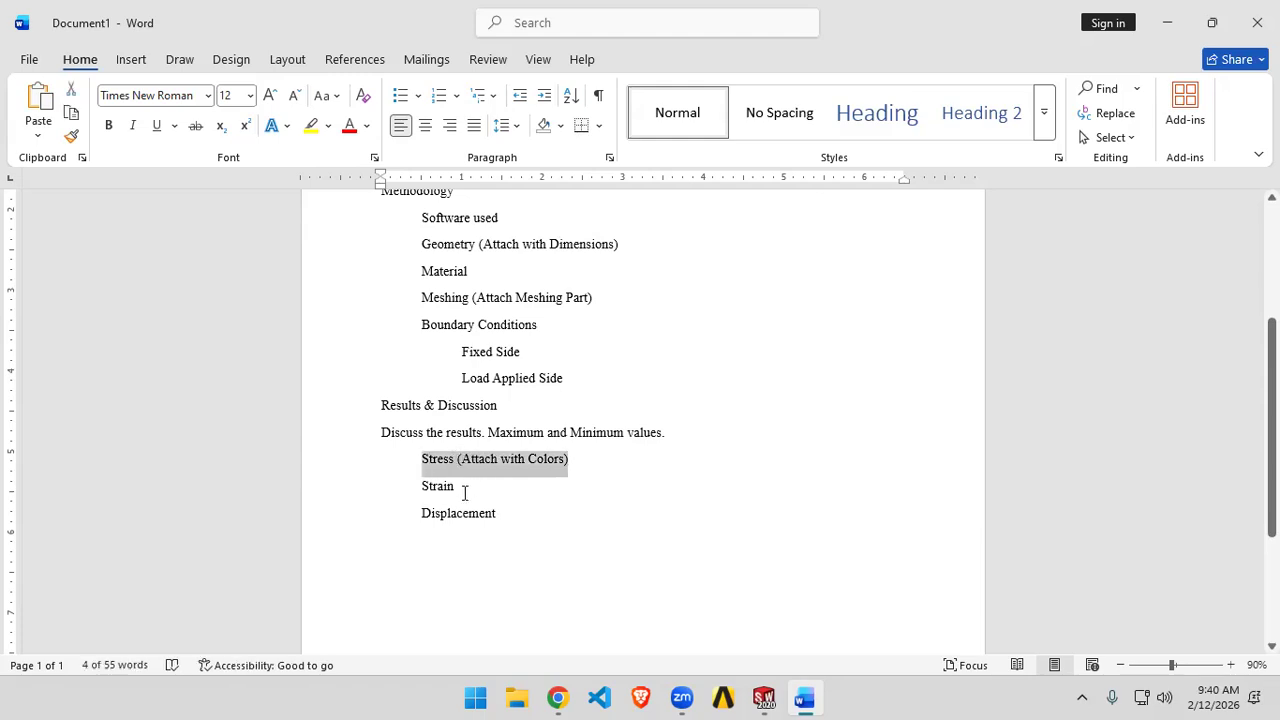
left_click(468, 487)
key("ctrl+v")
left_click(507, 509)
key("ctrl+v")
- Remove the pasted word "Stress" from the "Strain" and "Displacement" entries, keeping "Strain" spelled correctly
left_click(489, 486)
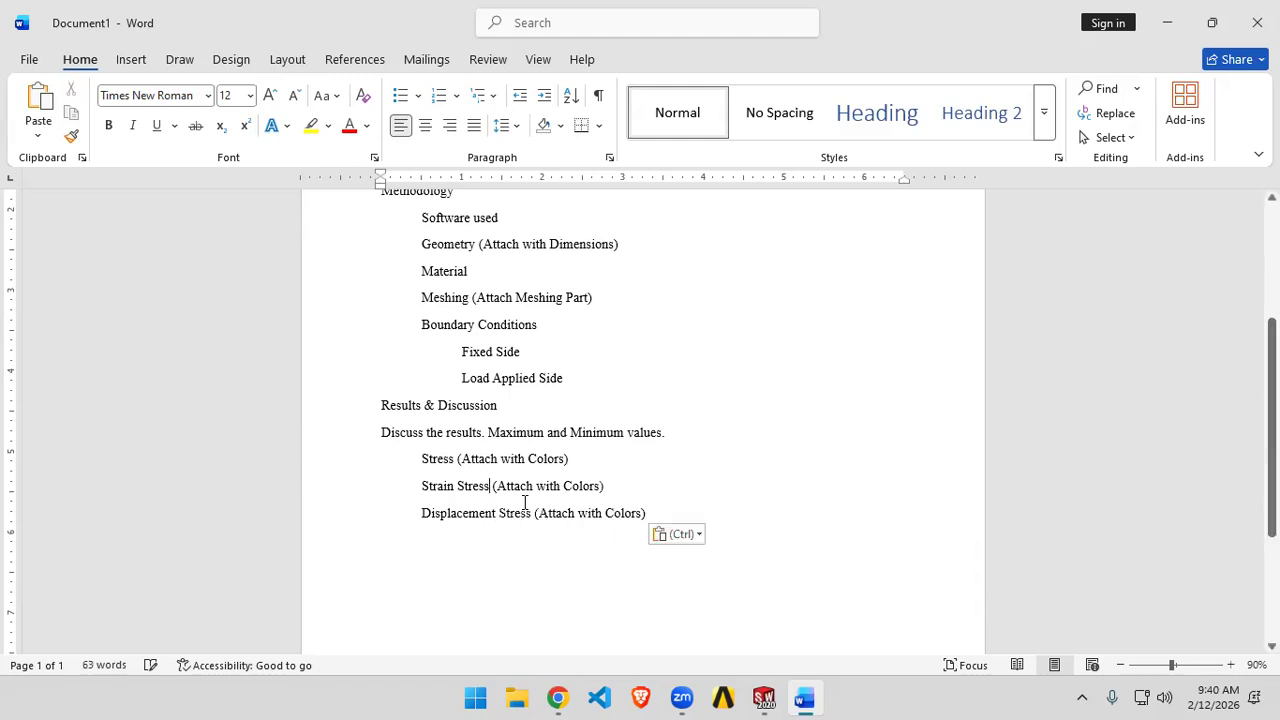
type("=")
key("BackSpace")
key("BackSpace")
key("BackSpace")
key("BackSpace")
key("BackSpace")
key("BackSpace")
key("BackSpace")
key("BackSpace")
key("BackSpace")
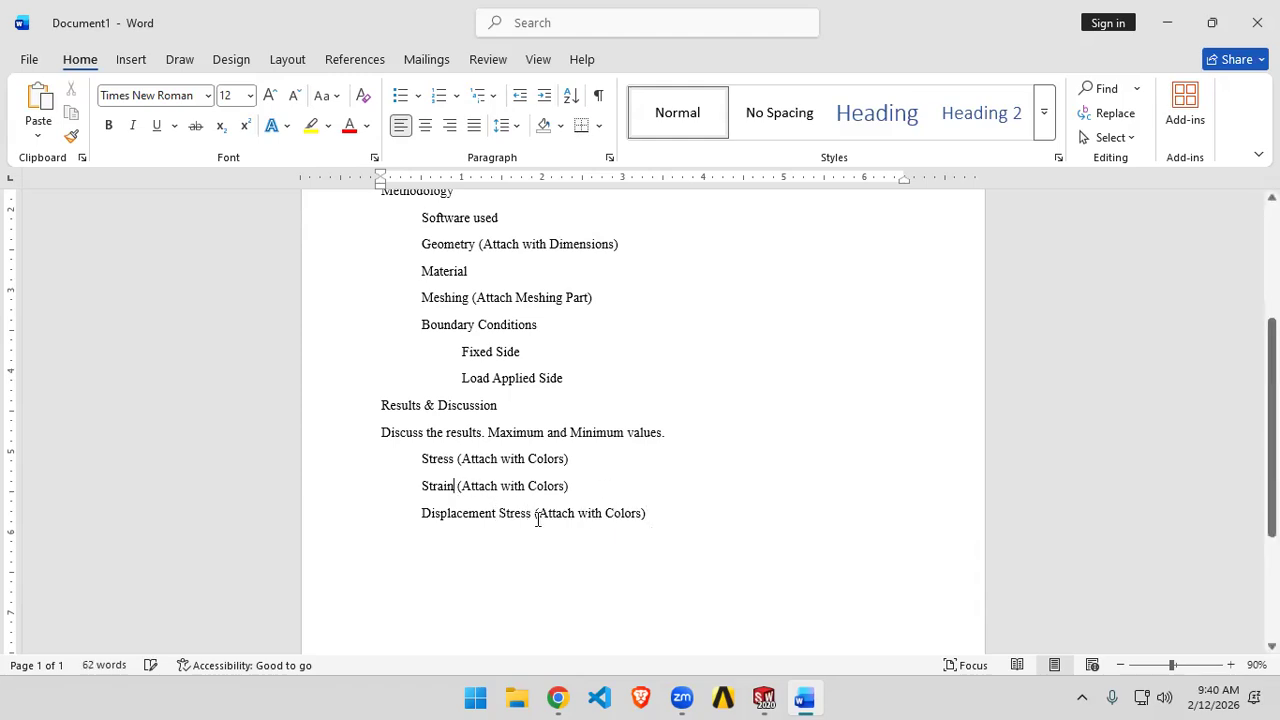
left_click(533, 513)
key("BackSpace")
key("BackSpace")
key("BackSpace")
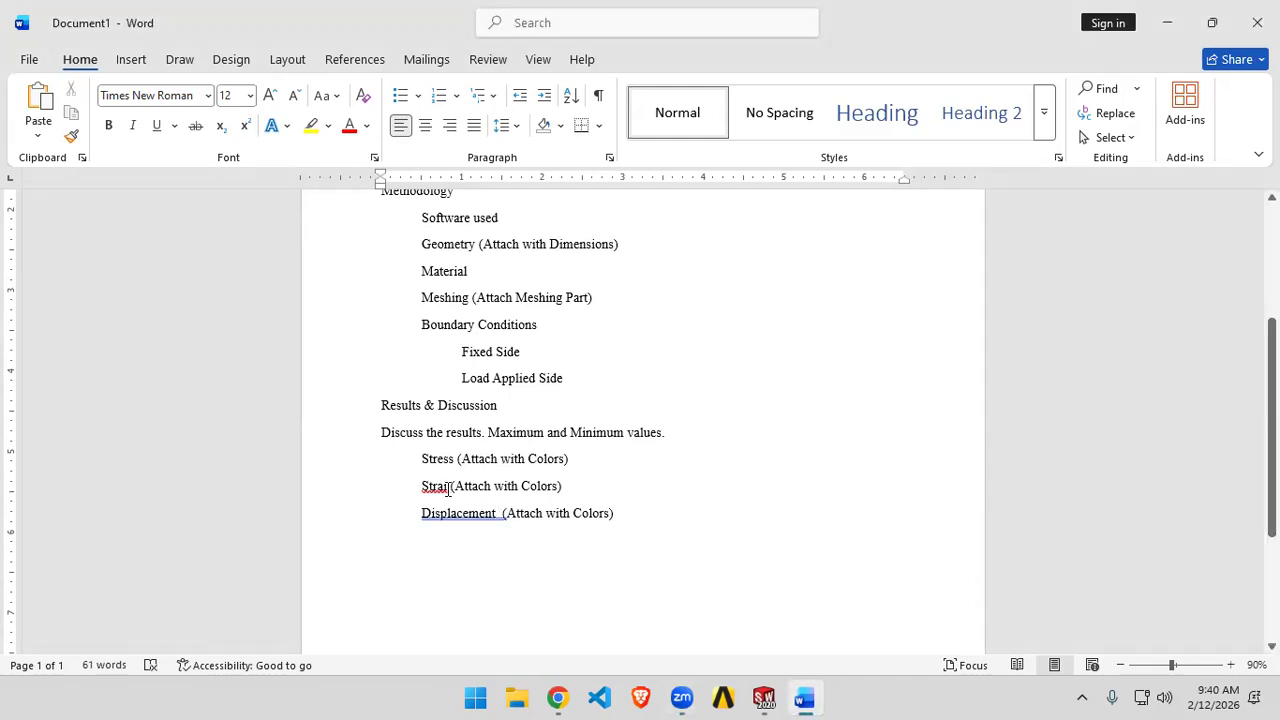
type("n")
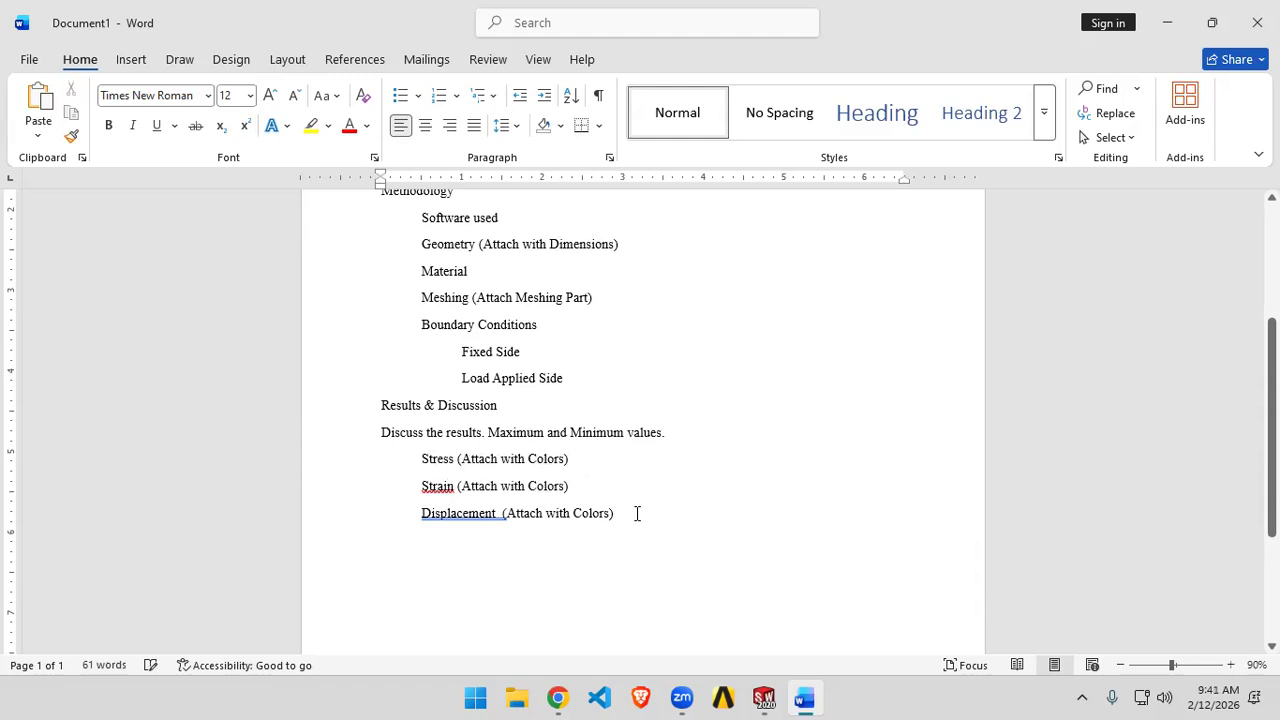
right_click(436, 492)
key("Escape")
- Indent the "Discuss the results" line and its three result entries one level further, and accept the spacing correction after "Displacement"
key("Return")
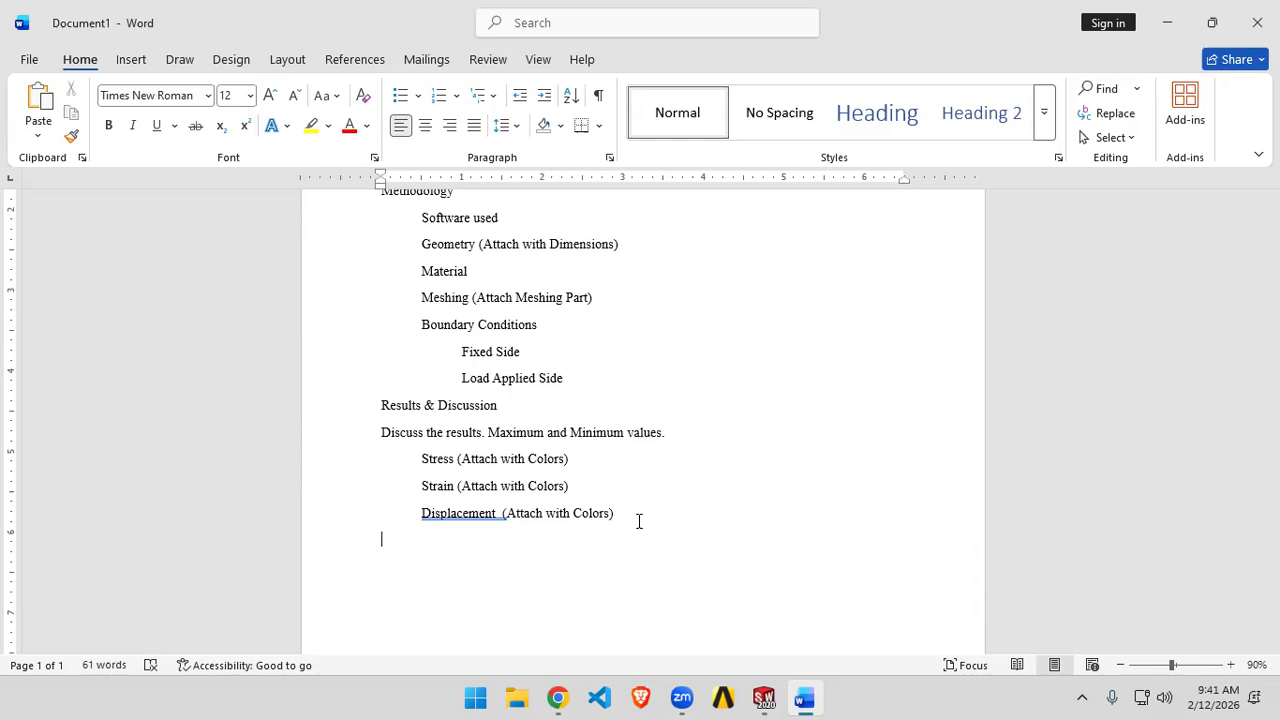
left_click(382, 432)
key("Tab")
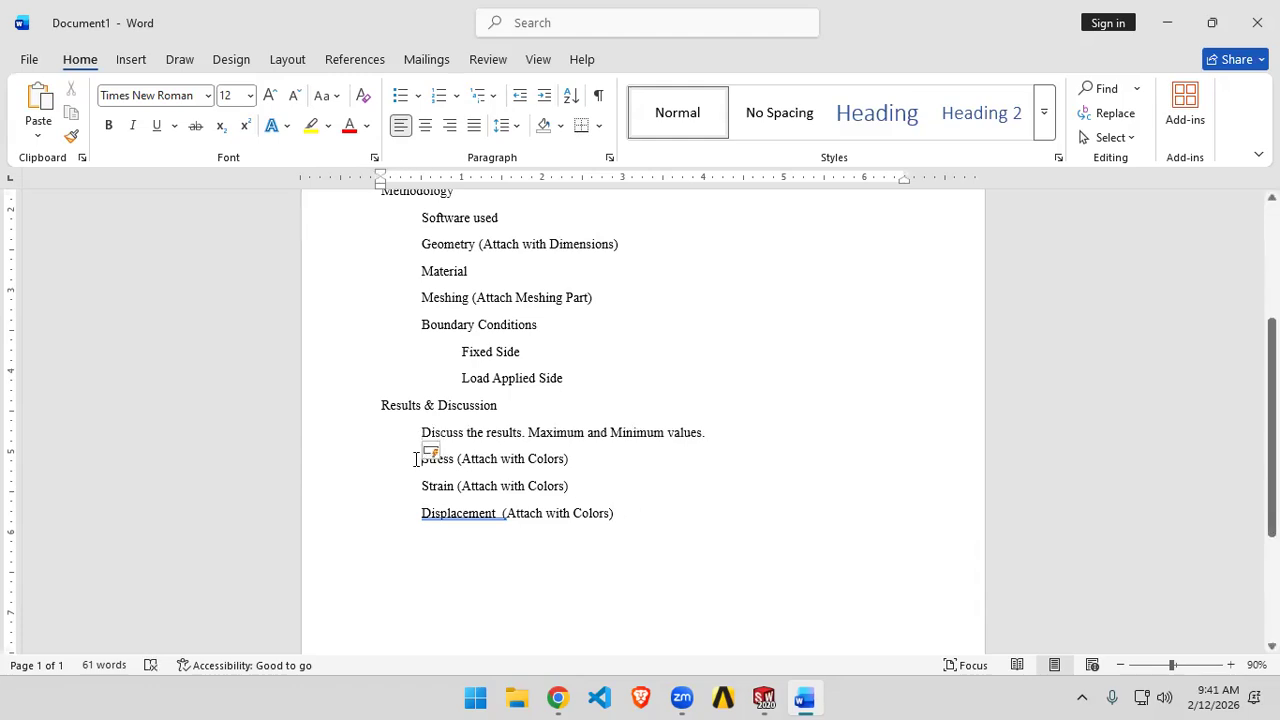
left_click(418, 459)
key("Tab")
left_click(420, 486)
key("Tab")
left_click(420, 513)
key("Tab")
right_click(485, 516)
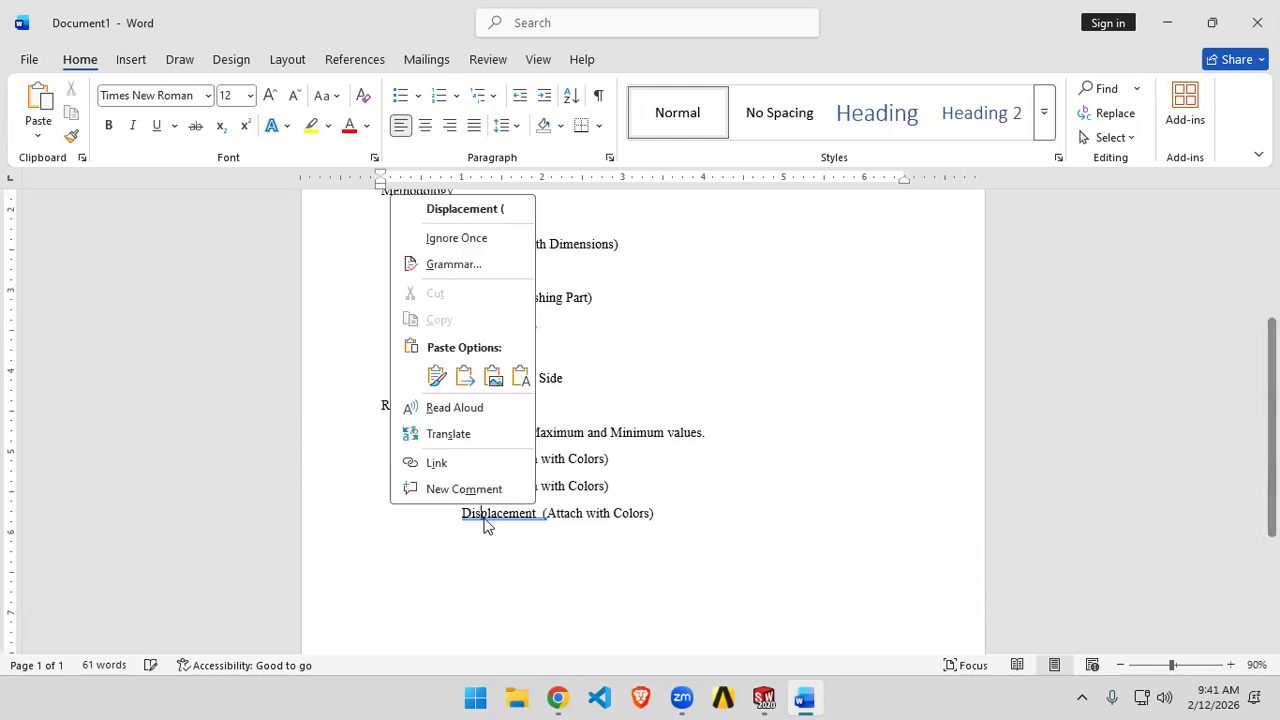
left_click(445, 210)
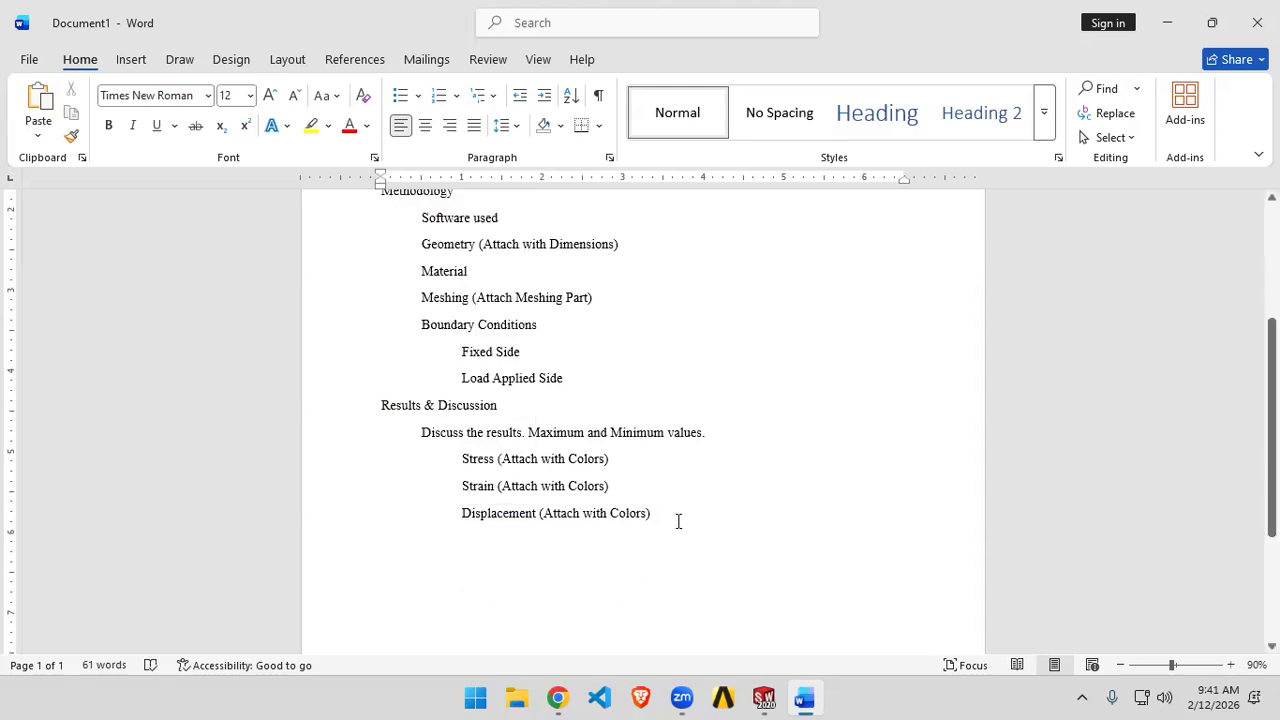
- Add the unindented headings "Conclusion" and "References" on separate lines after the "Displacement (Attach with Colors)" entry
key("Return")
type("Con")
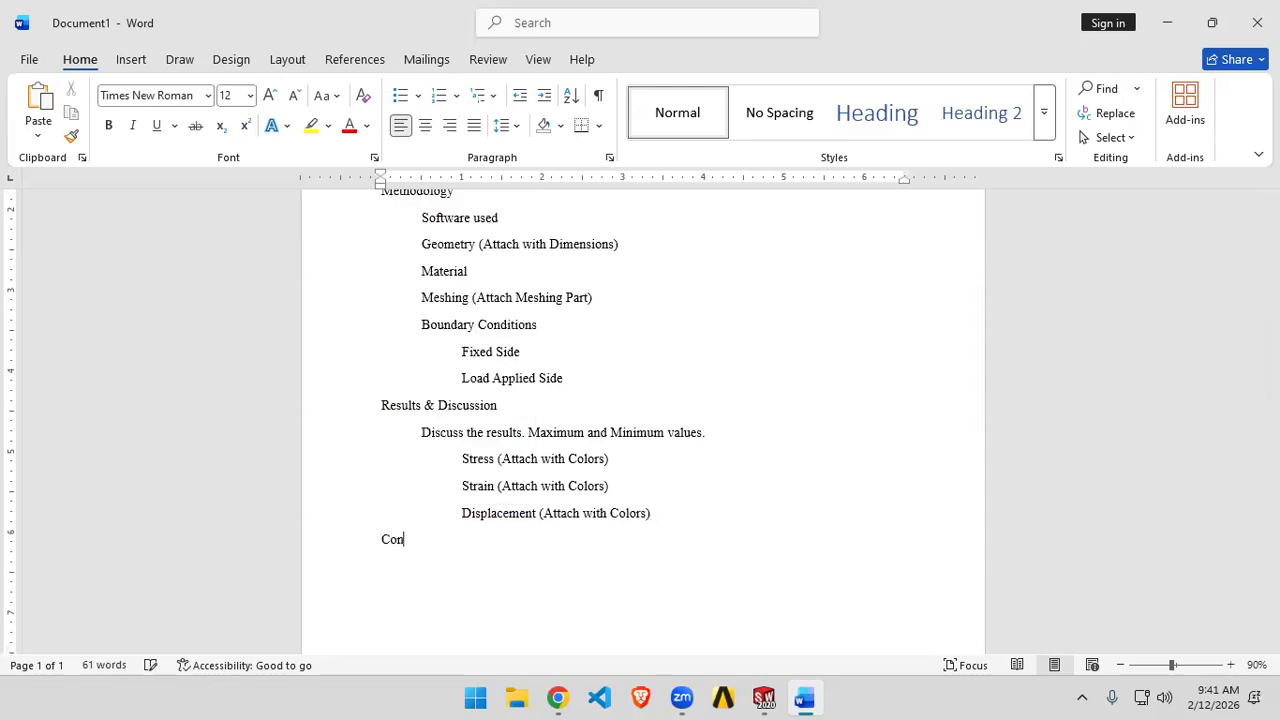
type("clusion")
key("Return")
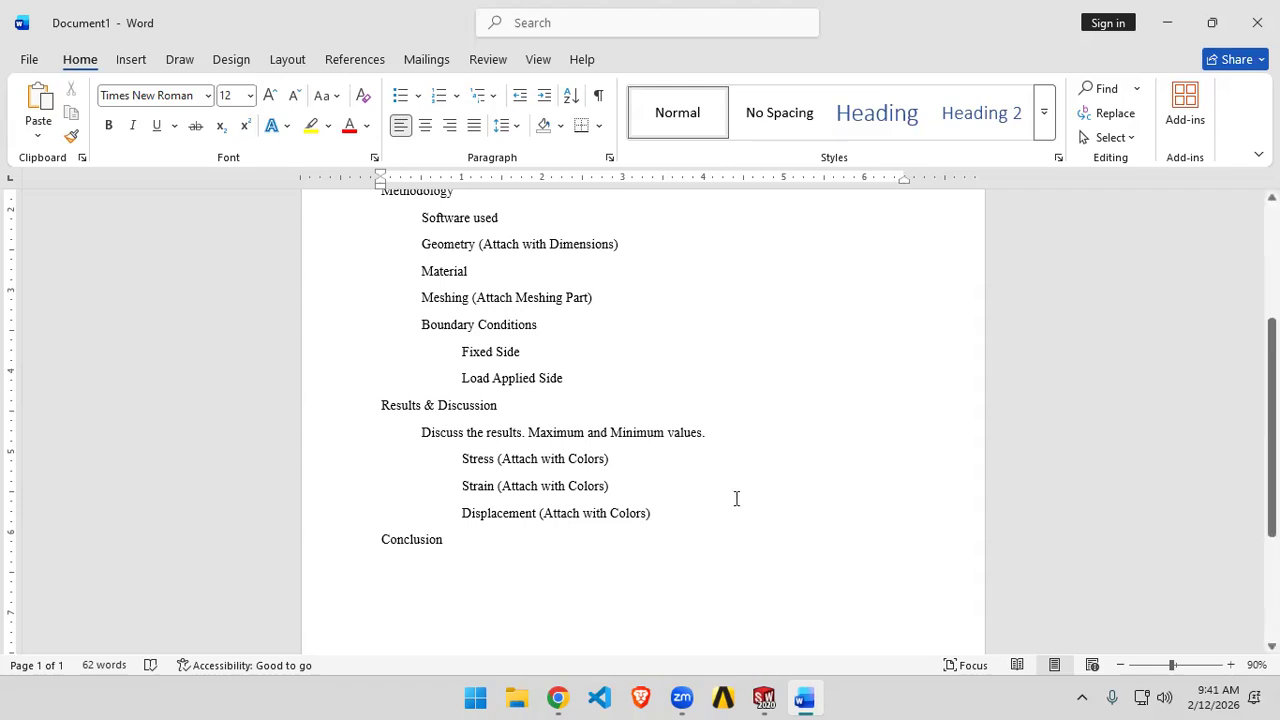
scroll(673, 575, "up", 5)
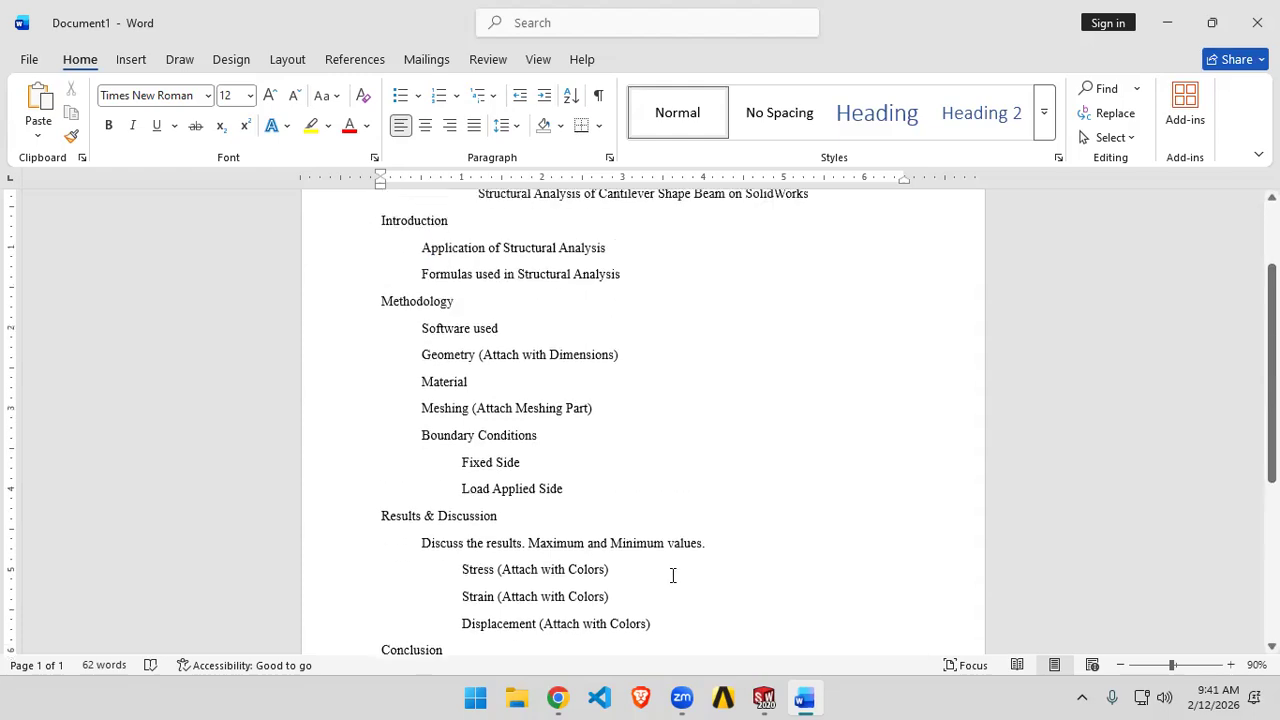
scroll(674, 574, "down", 4)
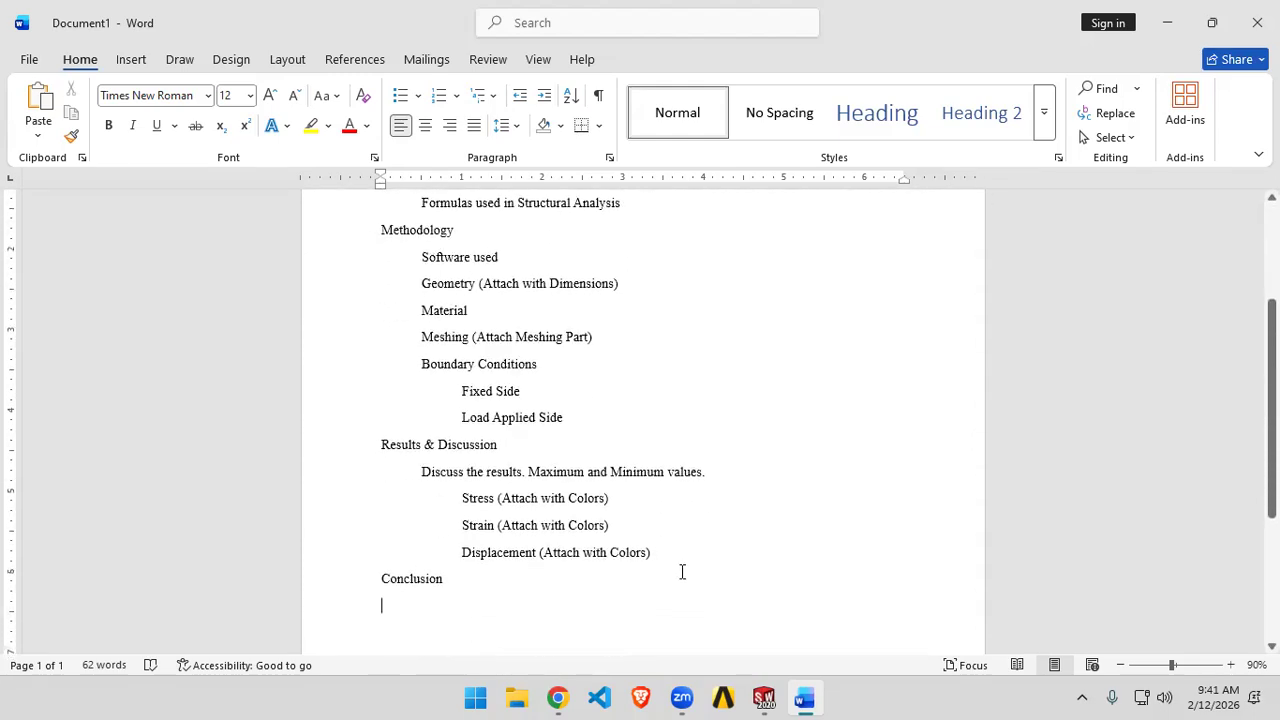
type("References")
- Save the report outline as a Word document named "CAD Lab Report Format" in the Documents folder
key("ctrl+s")
left_click(210, 463)
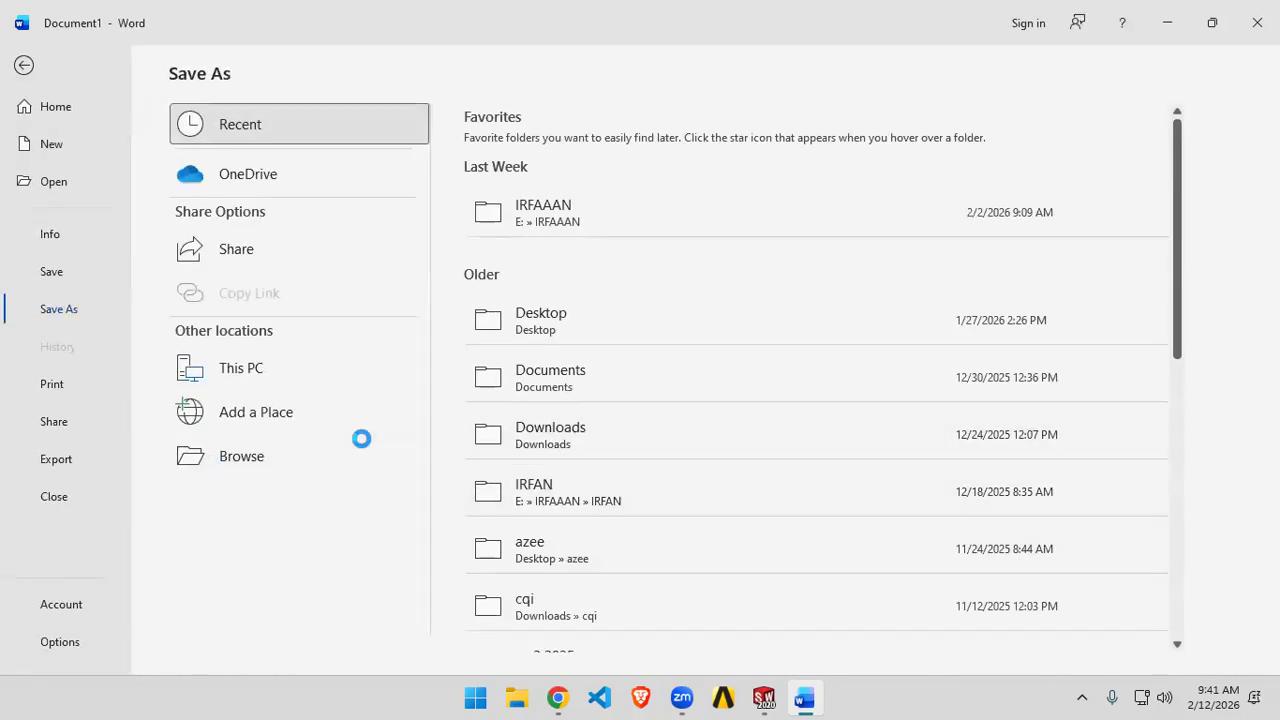
left_click(210, 359)
left_click_drag(210, 359, 128, 363)
type("CASD+++")
key("BackSpace")
key("BackSpace")
key("BackSpace")
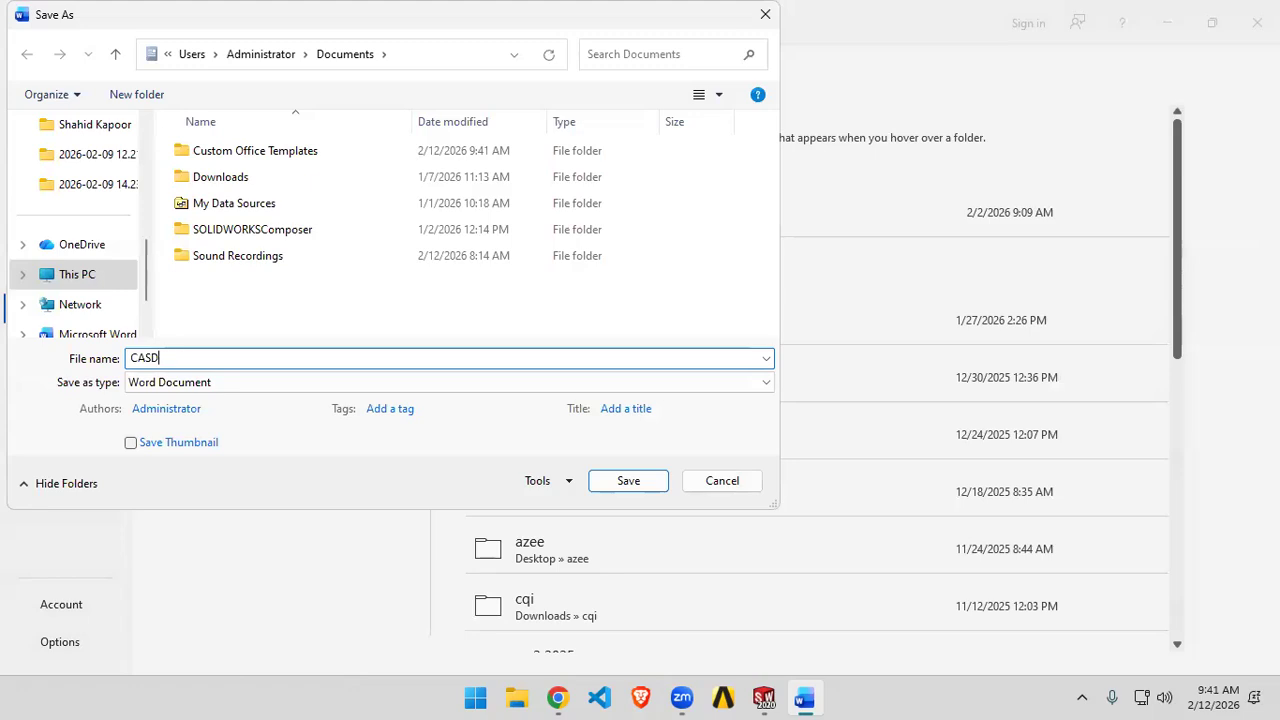
key("BackSpace")
type("D LAb")
key("BackSpace")
key("BackSpace")
key("BackSpace")
type("ab Report ")
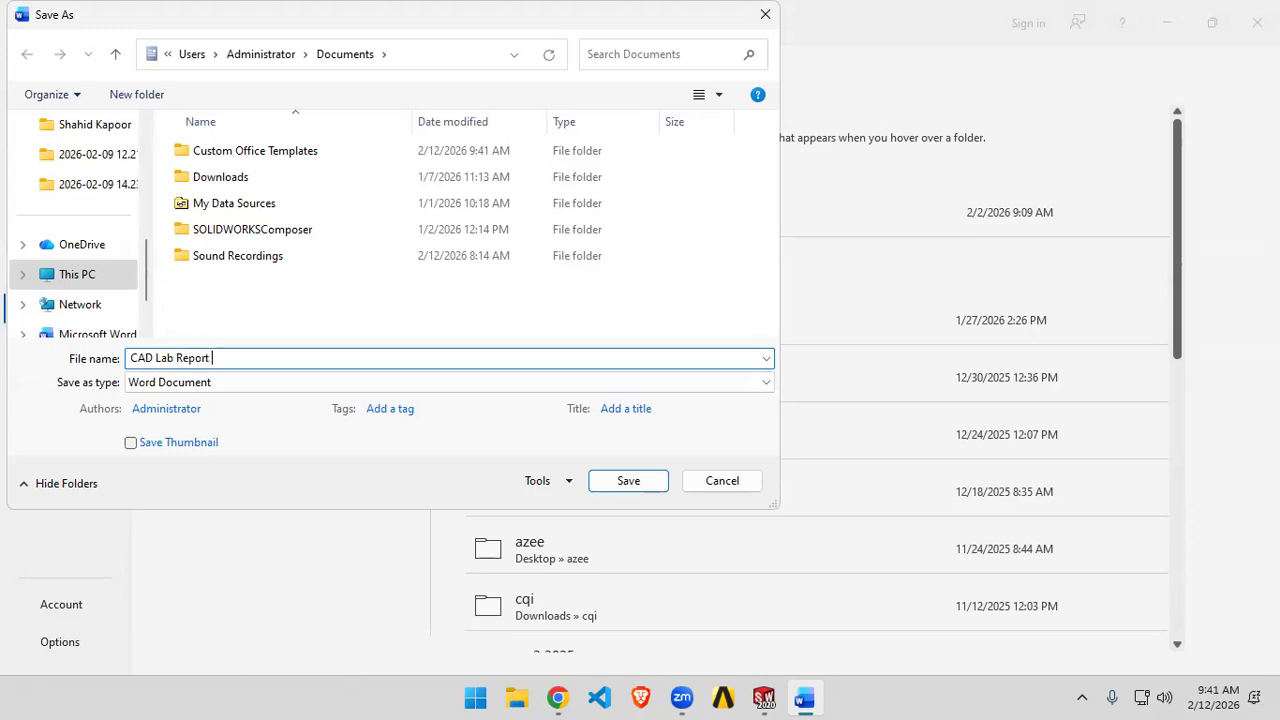
type("Format")
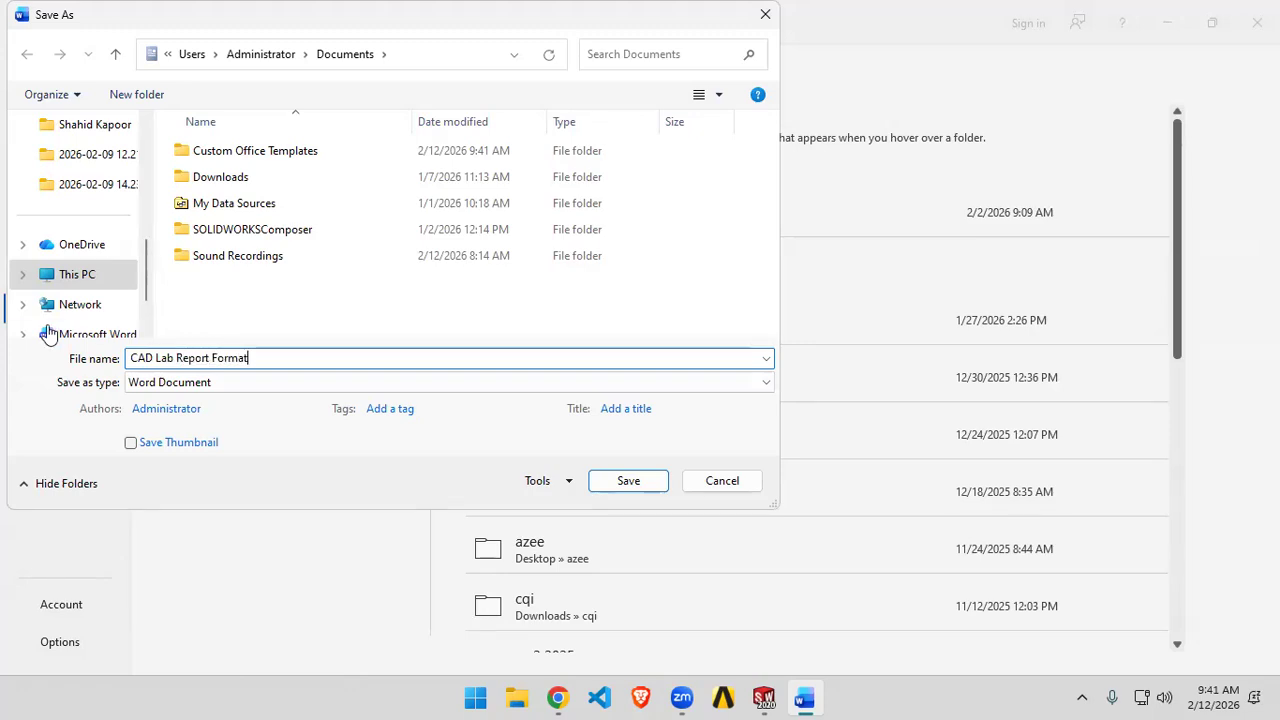
left_click(628, 480)
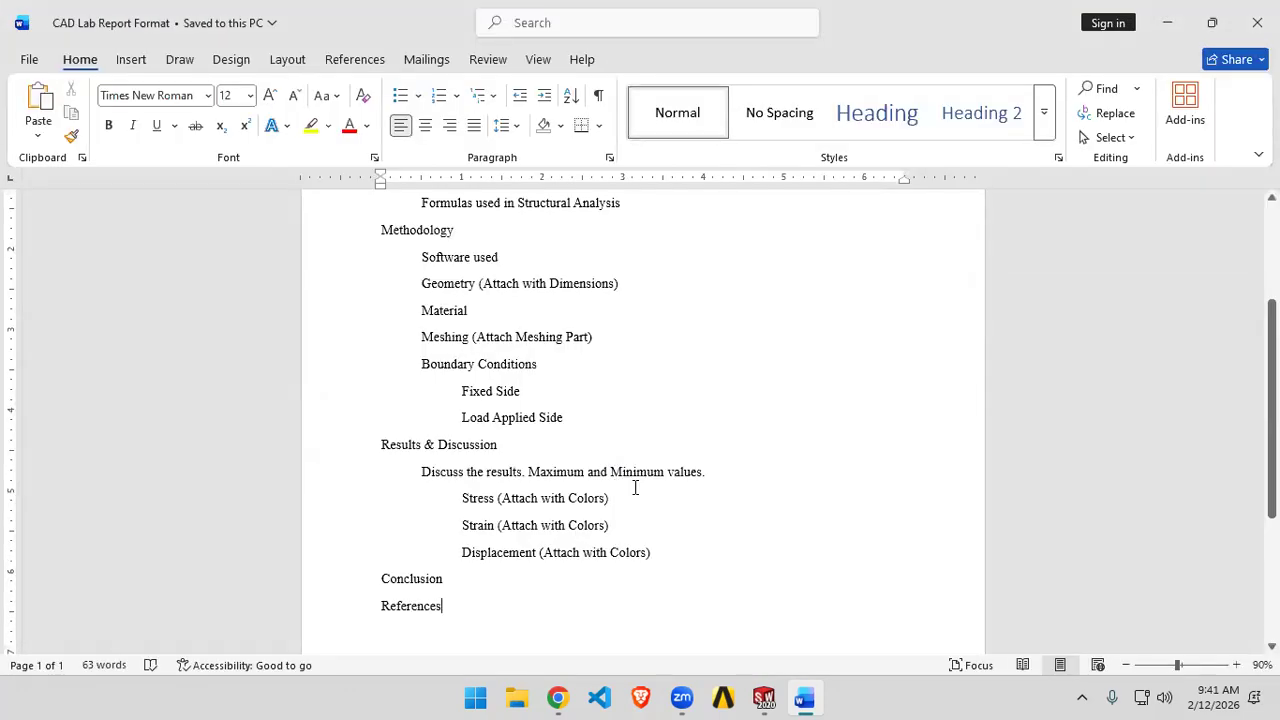
- Below "Material", insert the line "Structural steel material is provided for the analysis." and correct the misspelled word "material"
scroll(631, 484, "up", 1)
scroll(631, 484, "up", 3)
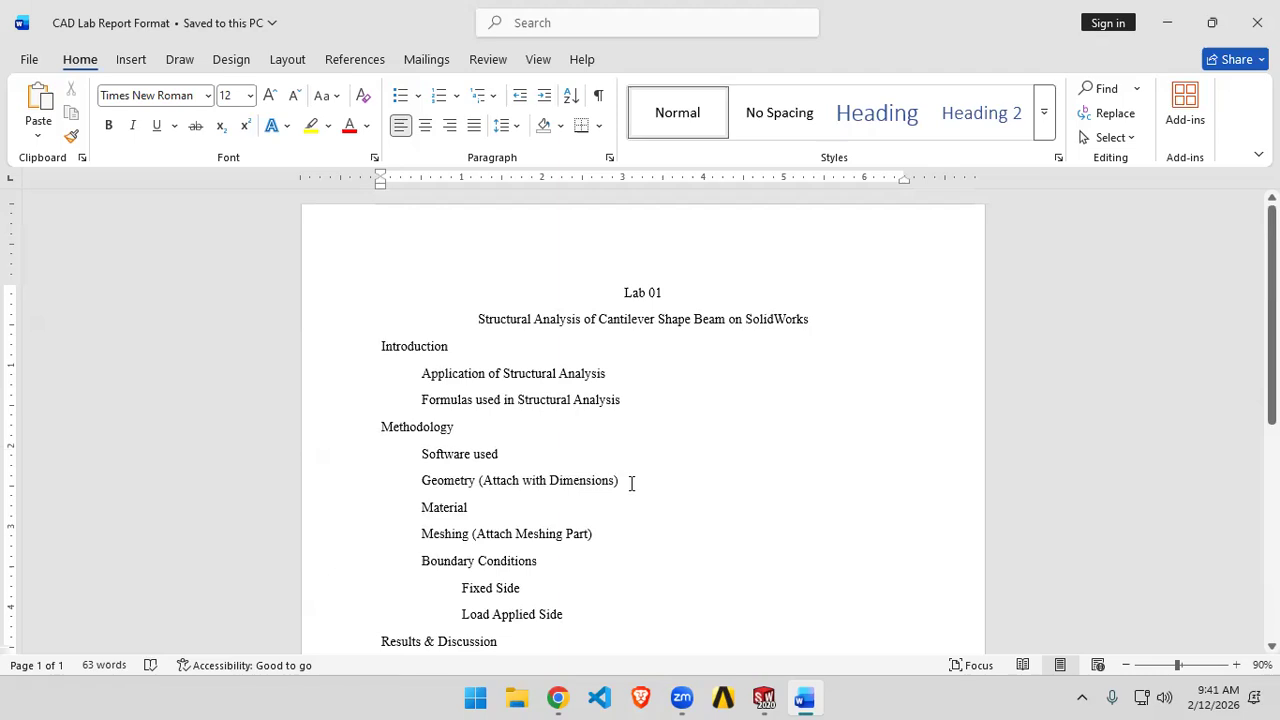
scroll(448, 440, "down", 1)
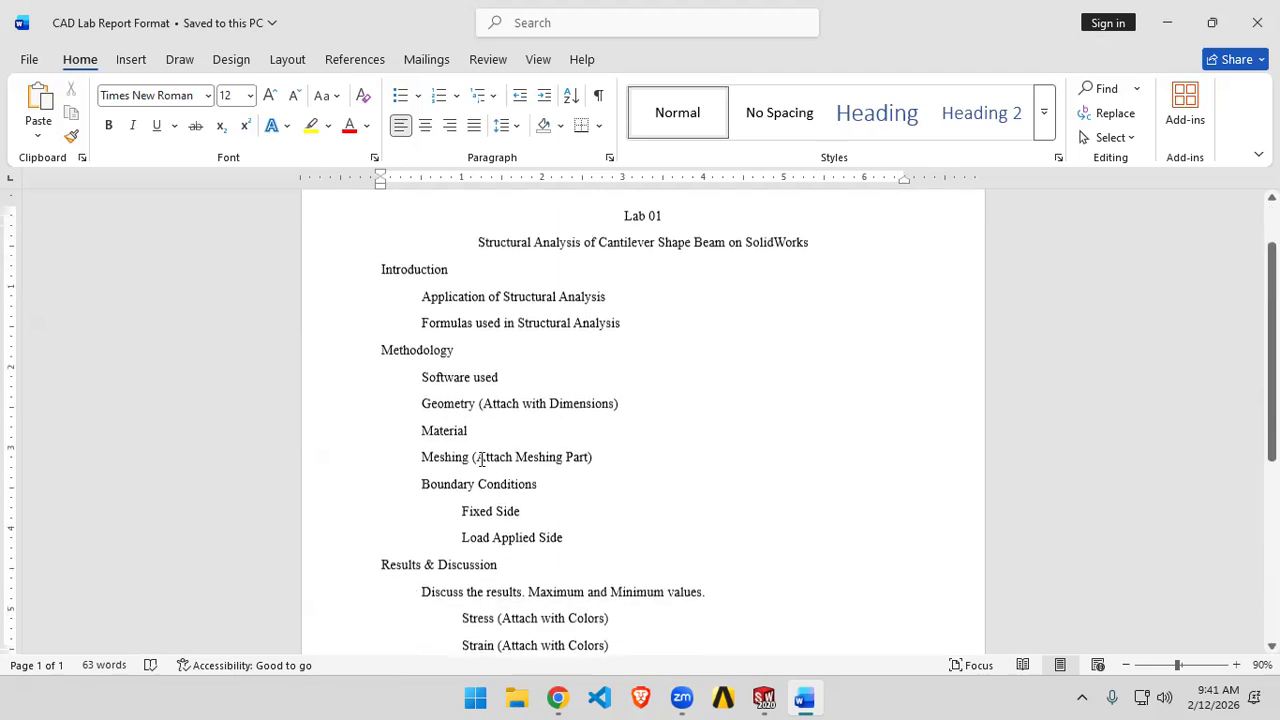
scroll(571, 509, "down", 1)
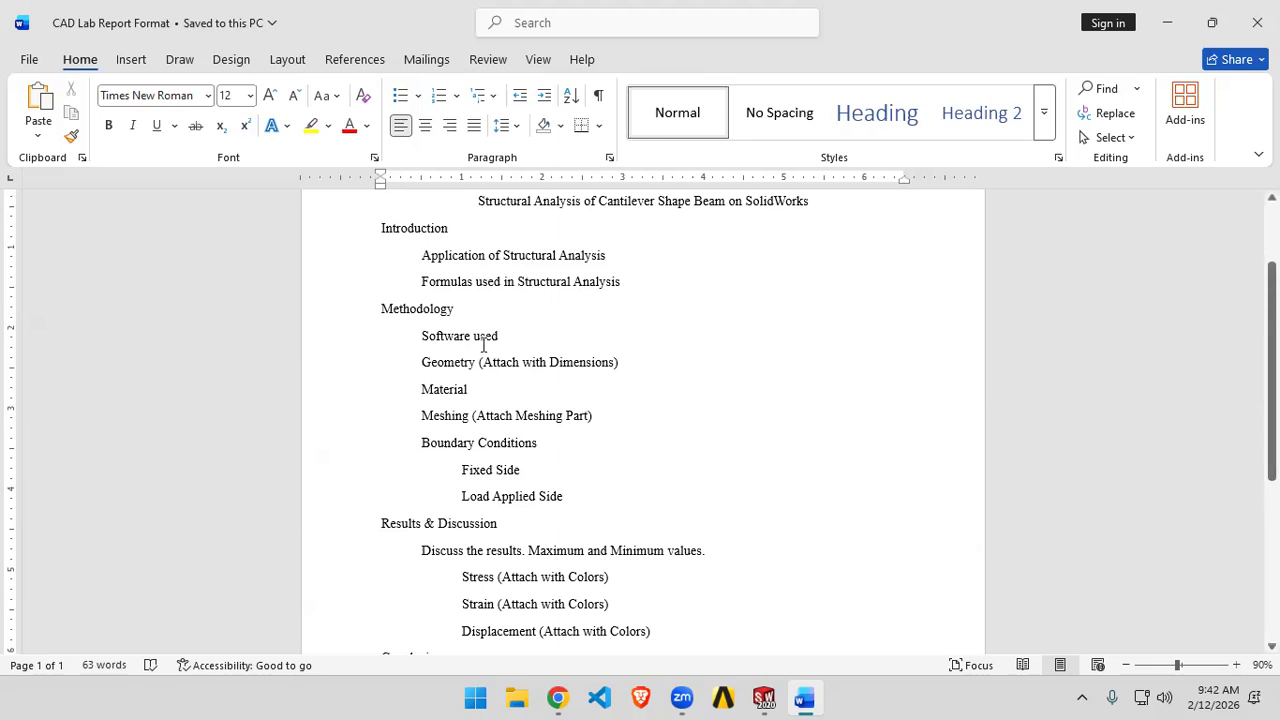
left_click(490, 389)
key("Return")
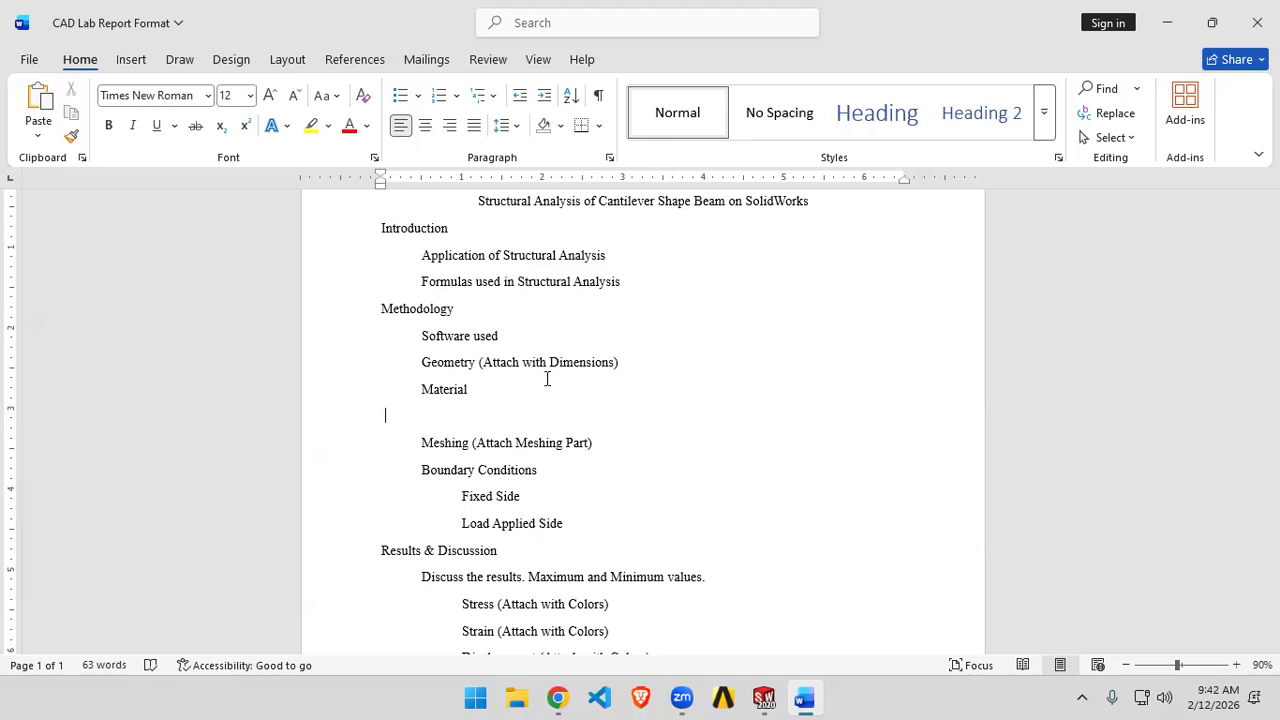
type("Structural steel materia is")
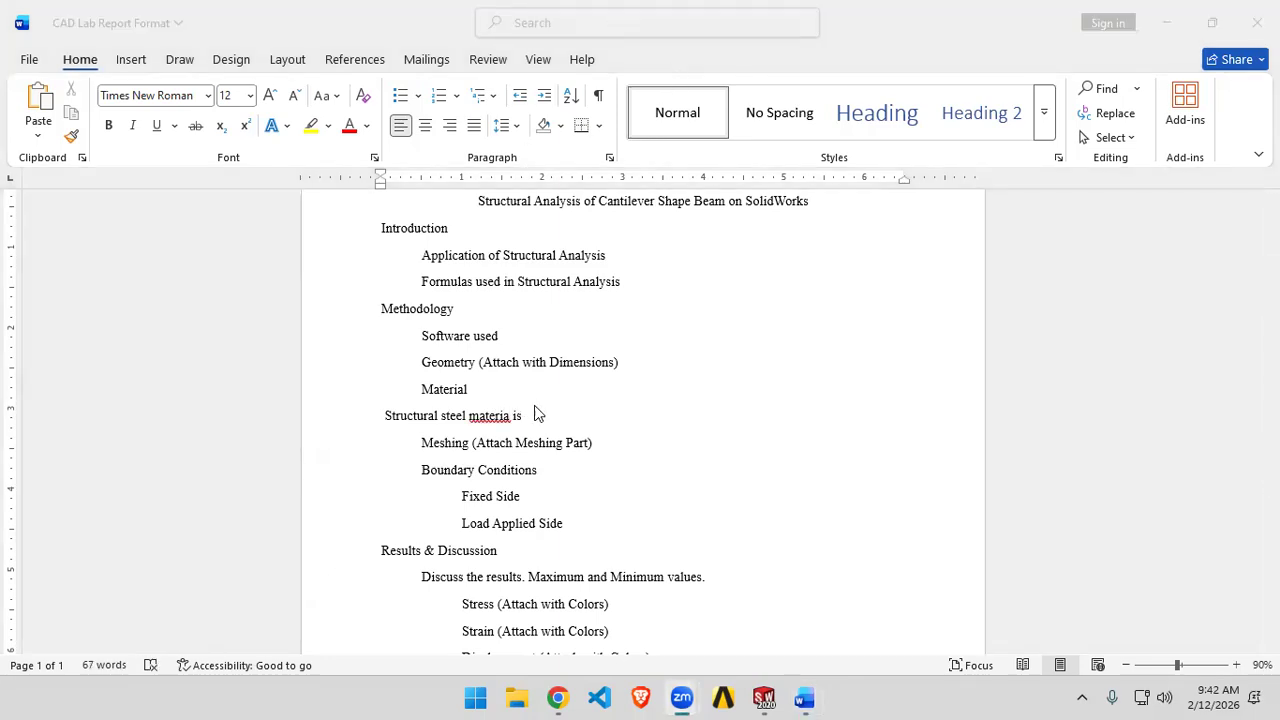
left_click(528, 414)
type("p")
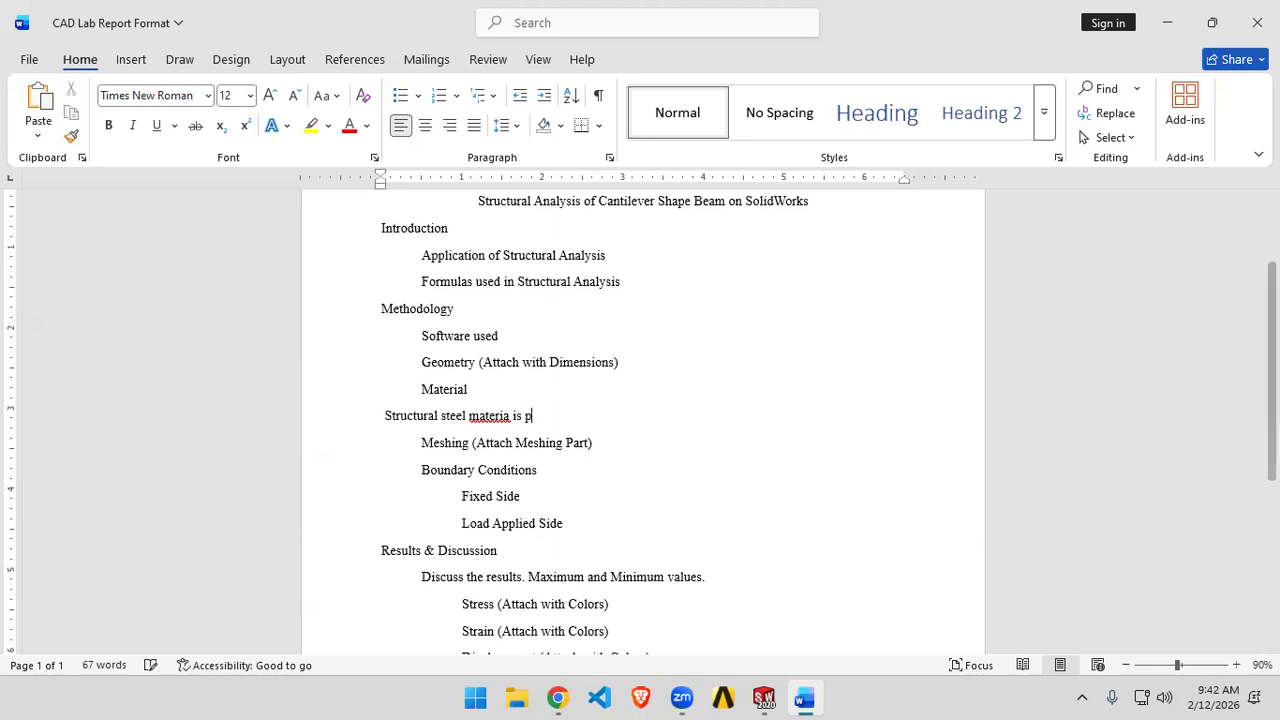
type("rovided for the analuys")
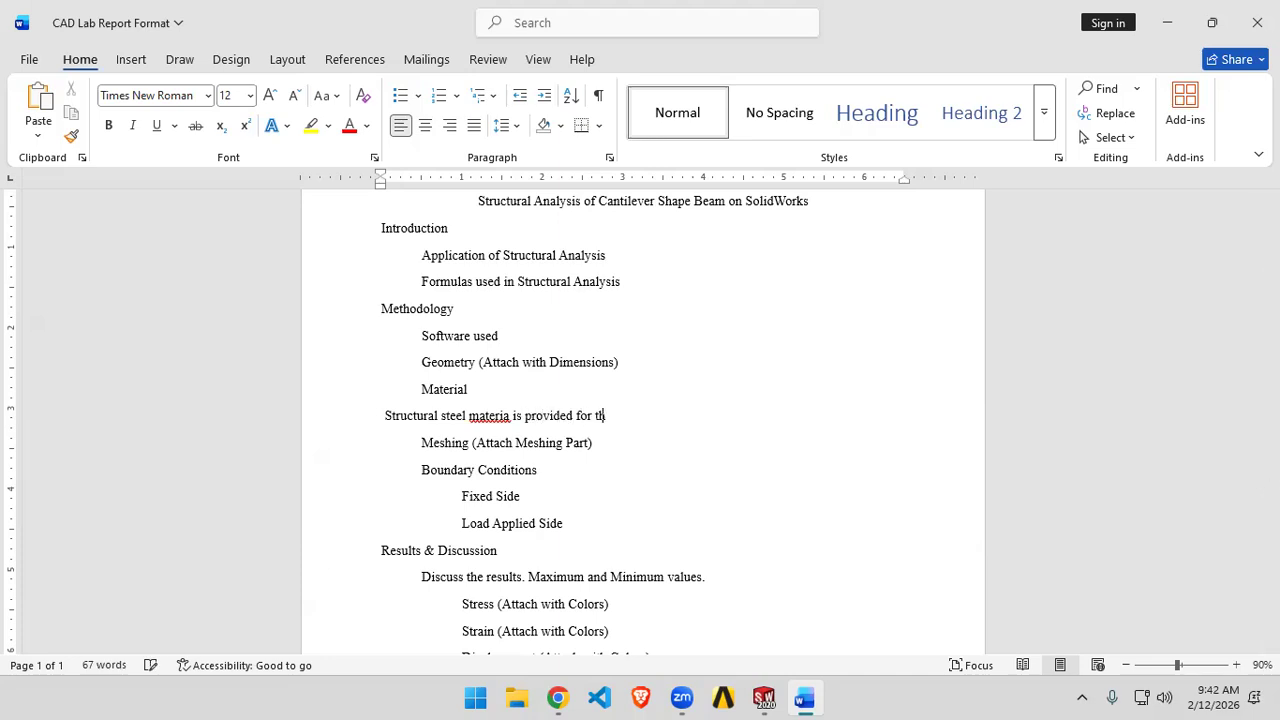
key("BackSpace")
key("BackSpace")
key("BackSpace")
type("ysis.")
right_click(494, 418)
left_click(425, 57)
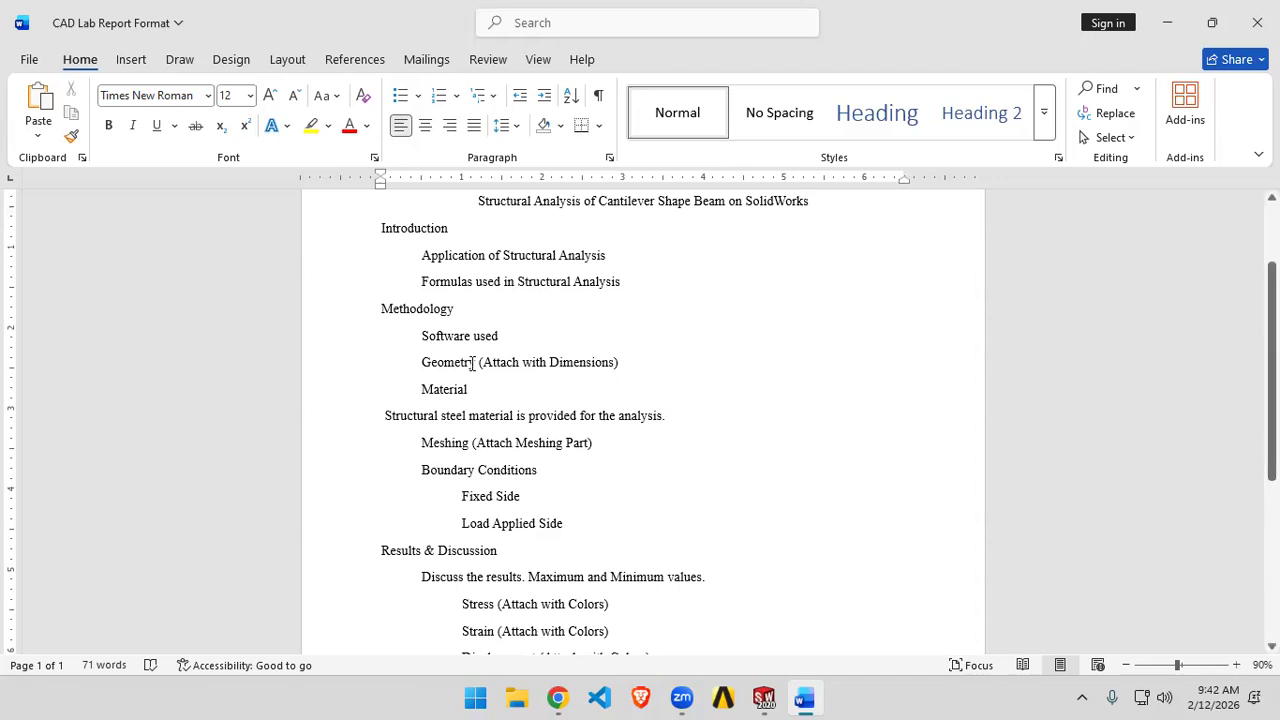
- Below "Geometry (Attach with Dimensions)", insert the line "Geometry of the part is shown in Figure 1." and correct the spelling of "Geometry"
left_click(629, 362)
key("Return")
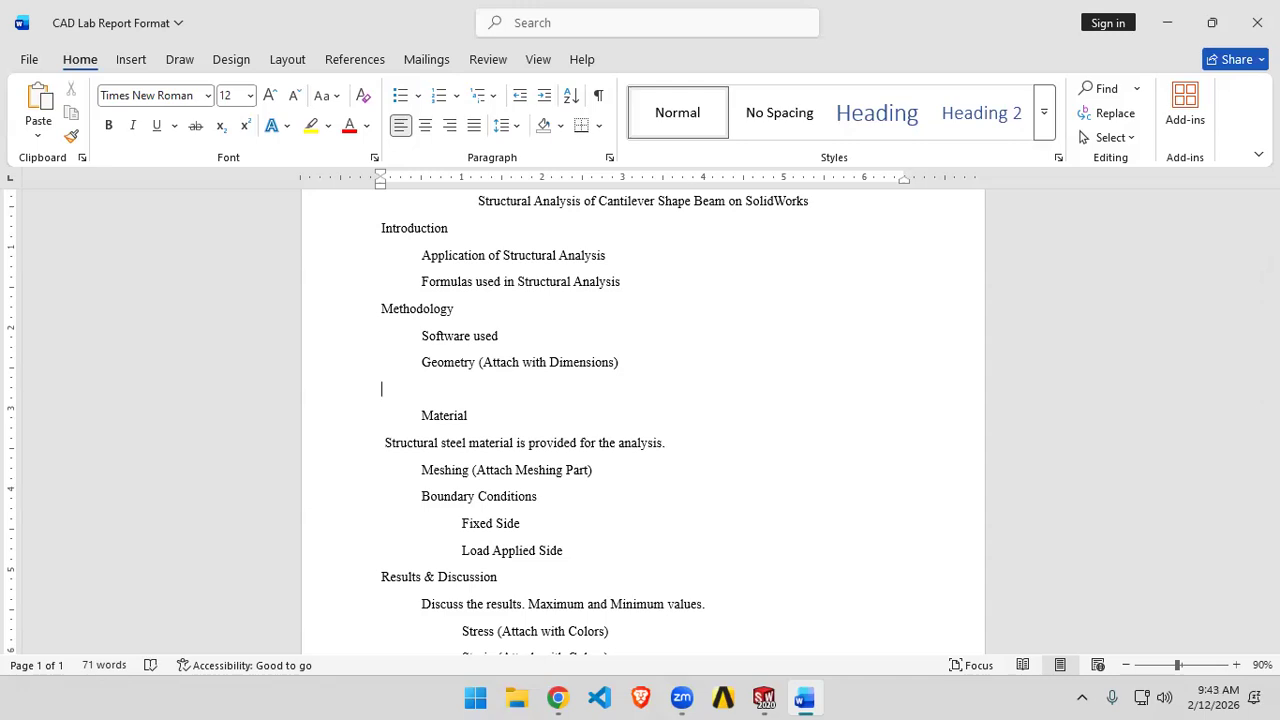
type("Geoometry of t")
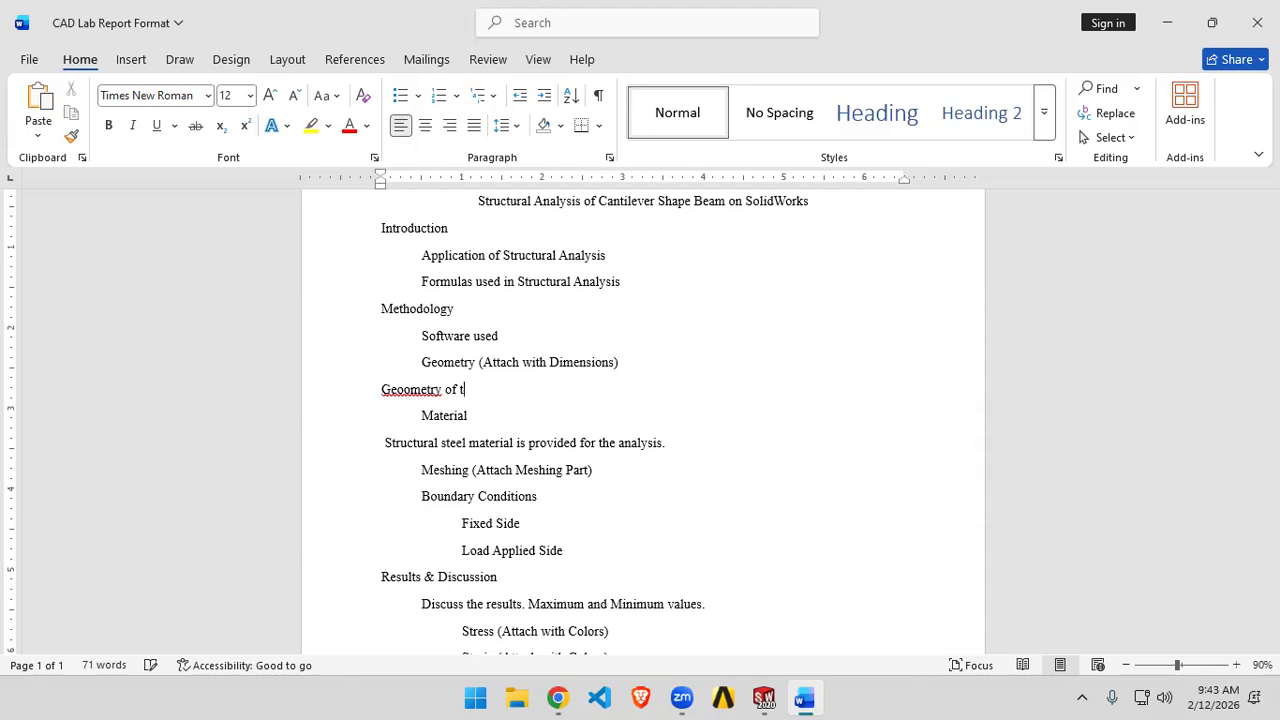
type("he part is att")
key("BackSpace")
key("BackSpace")
key("BackSpace")
key("BackSpace")
key("BackSpace")
key("BackSpace")
type("shown in FIgure 1.")
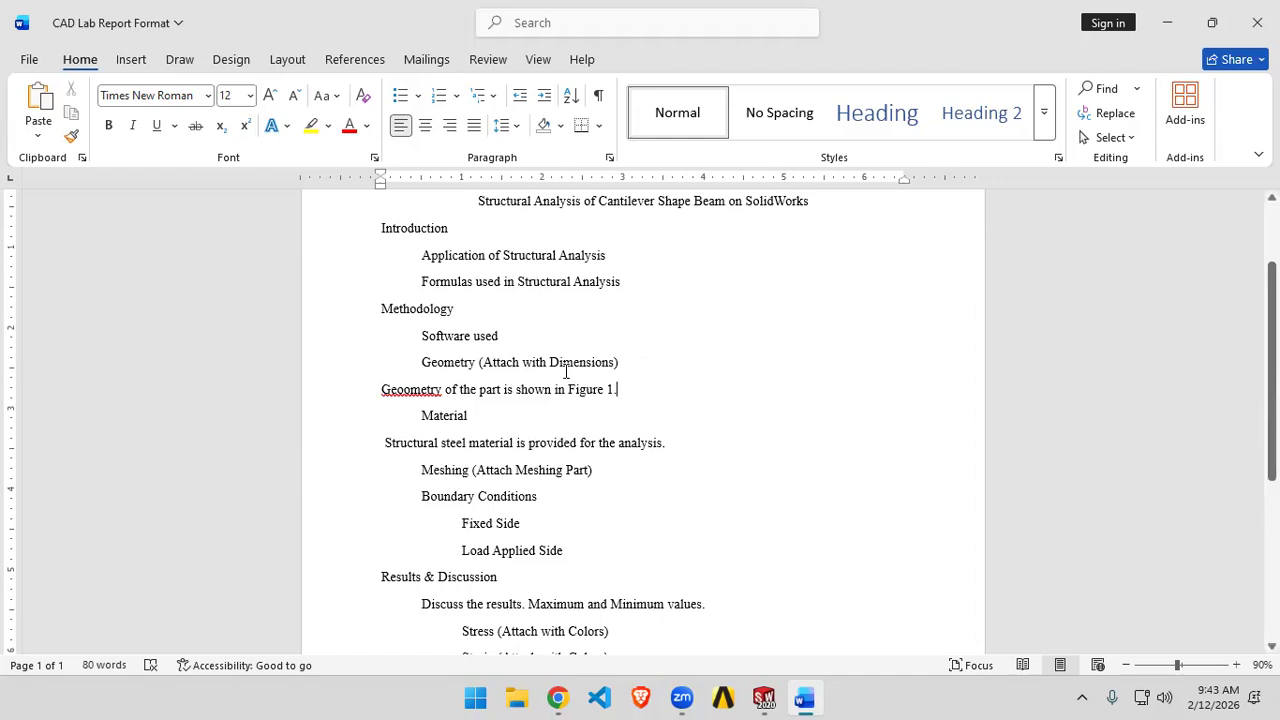
right_click(392, 395)
left_click(347, 56)
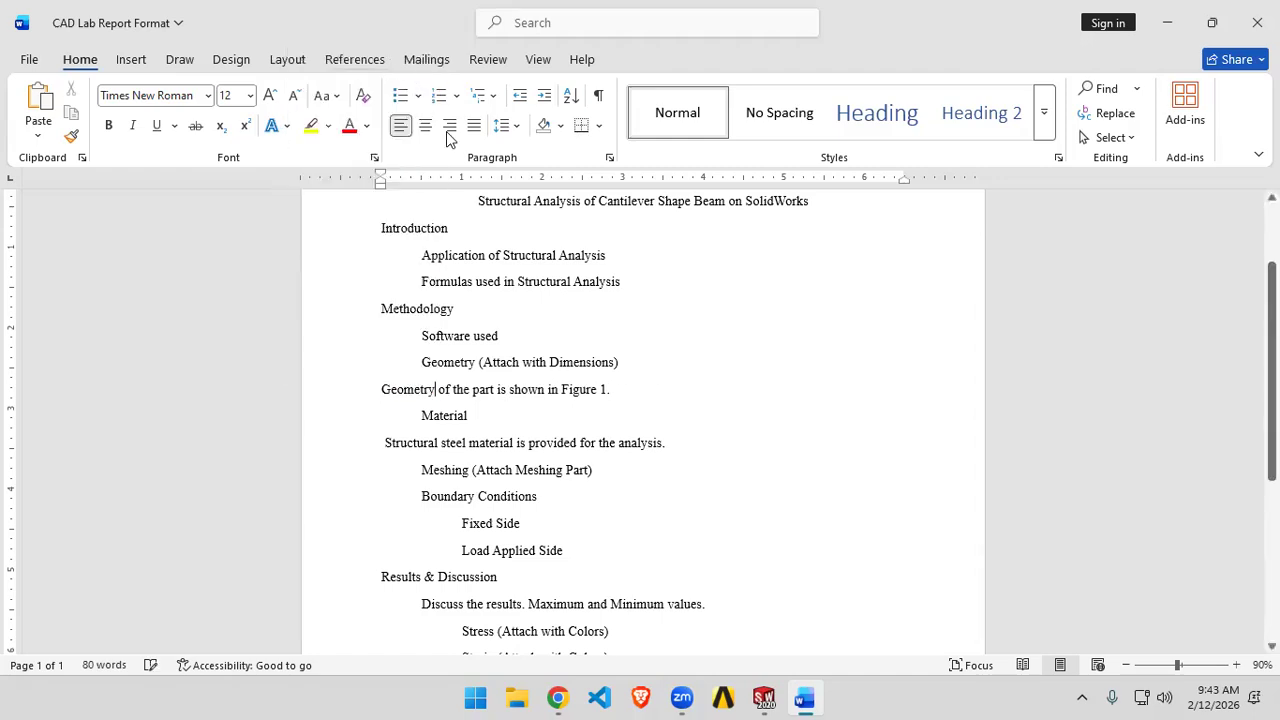
- Italicize the example sentences under "Geometry" and "Material", save the document and look over the whole outline
left_click_drag(616, 389, 381, 390)
left_click(133, 125)
scroll(449, 417, "down", 2)
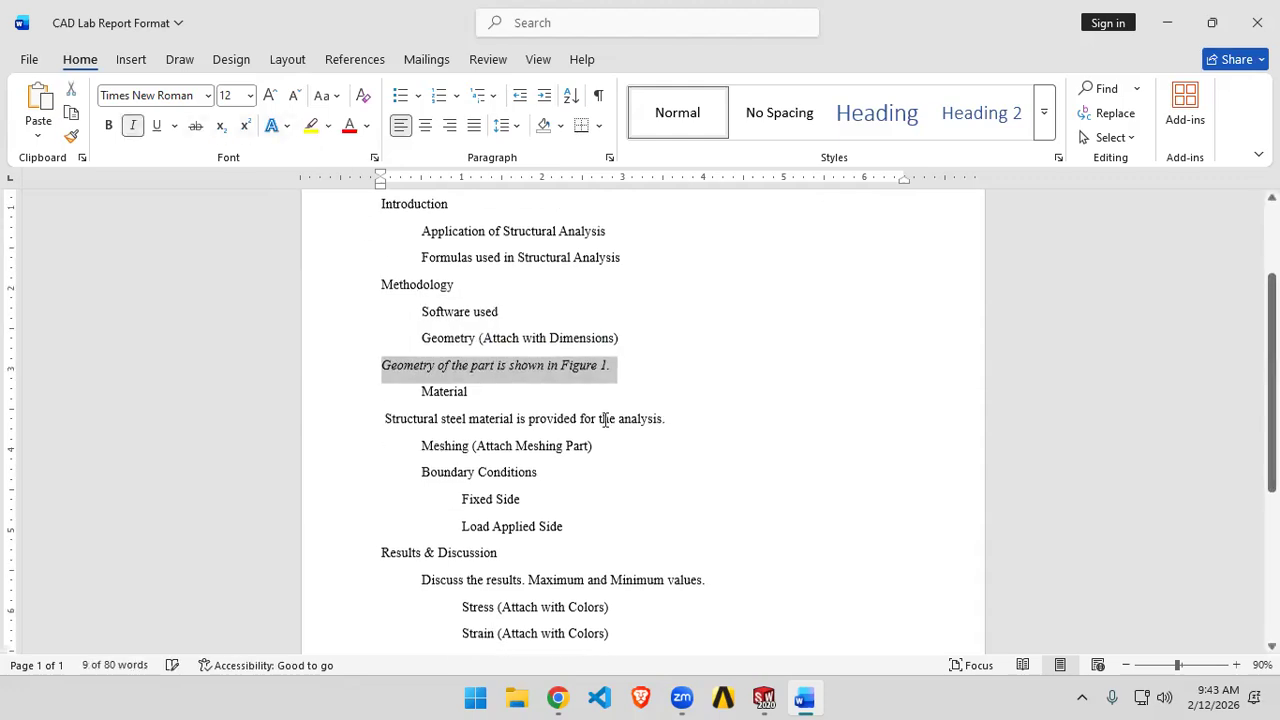
left_click_drag(671, 401, 384, 404)
left_click(133, 125)
left_click(677, 401)
scroll(678, 405, "down", 2)
scroll(700, 405, "down", 1)
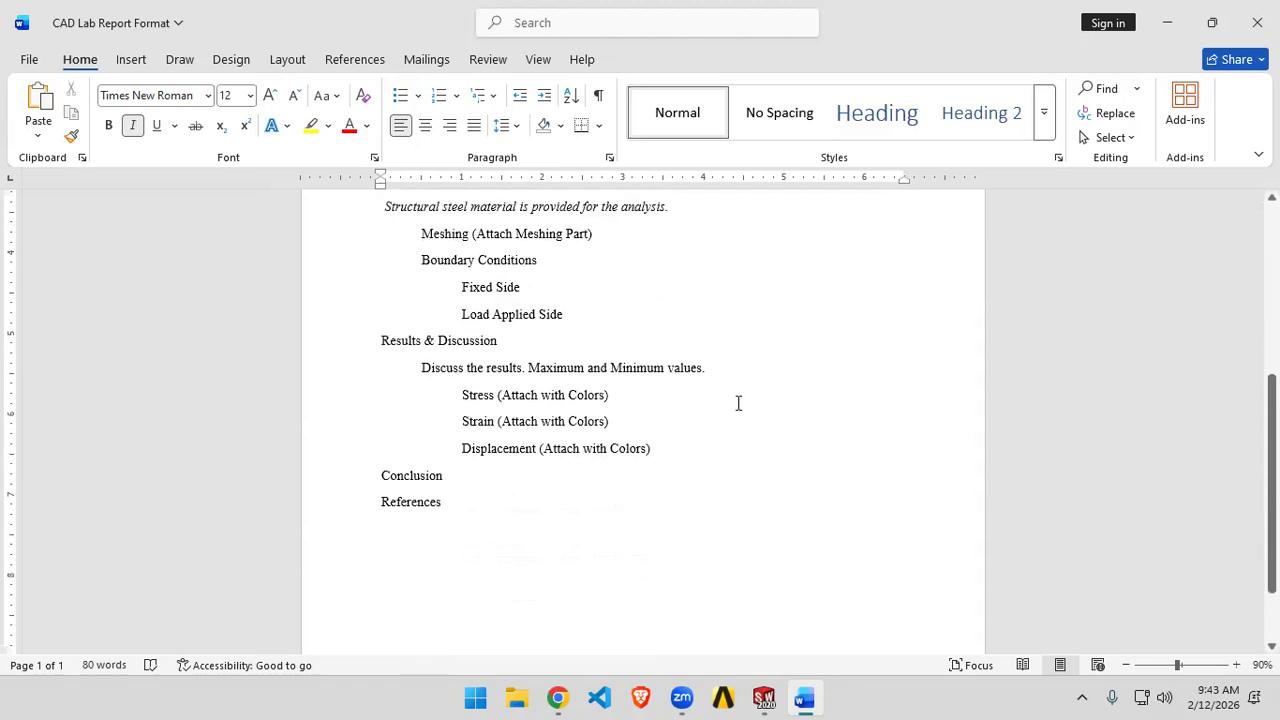
key("ctrl+s")
scroll(700, 405, "down", 1)
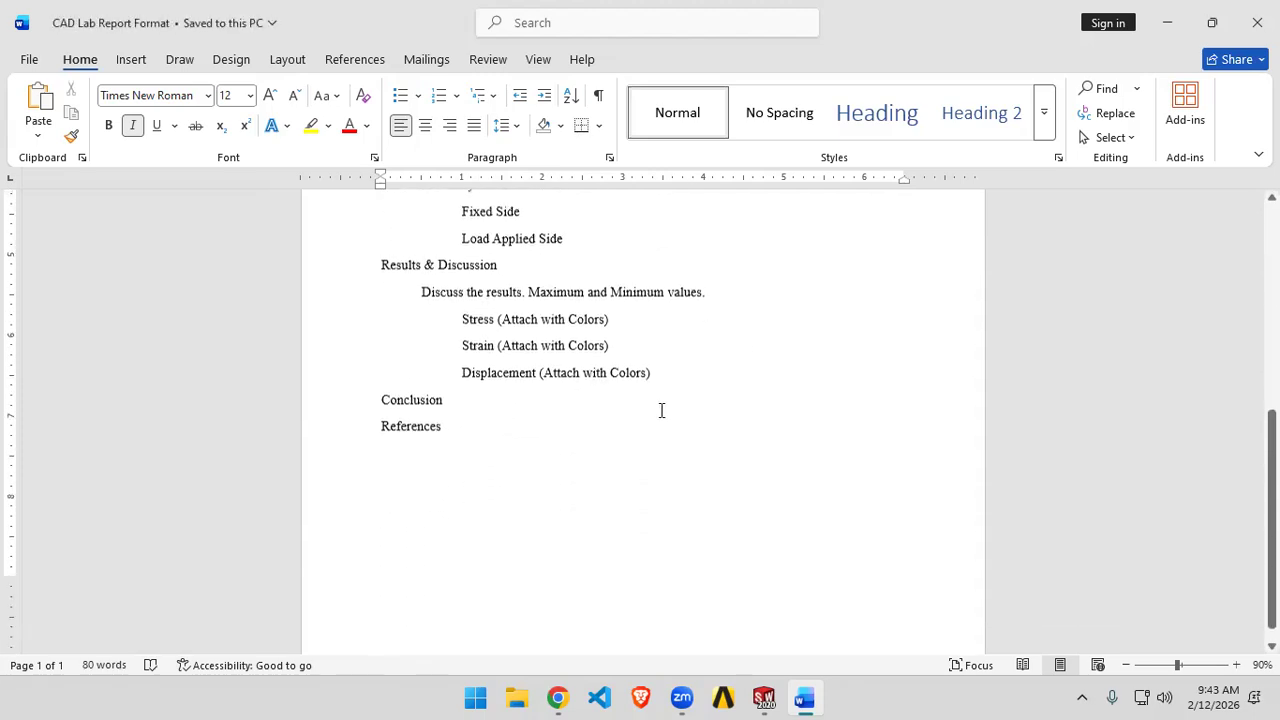
scroll(522, 431, "up", 4)
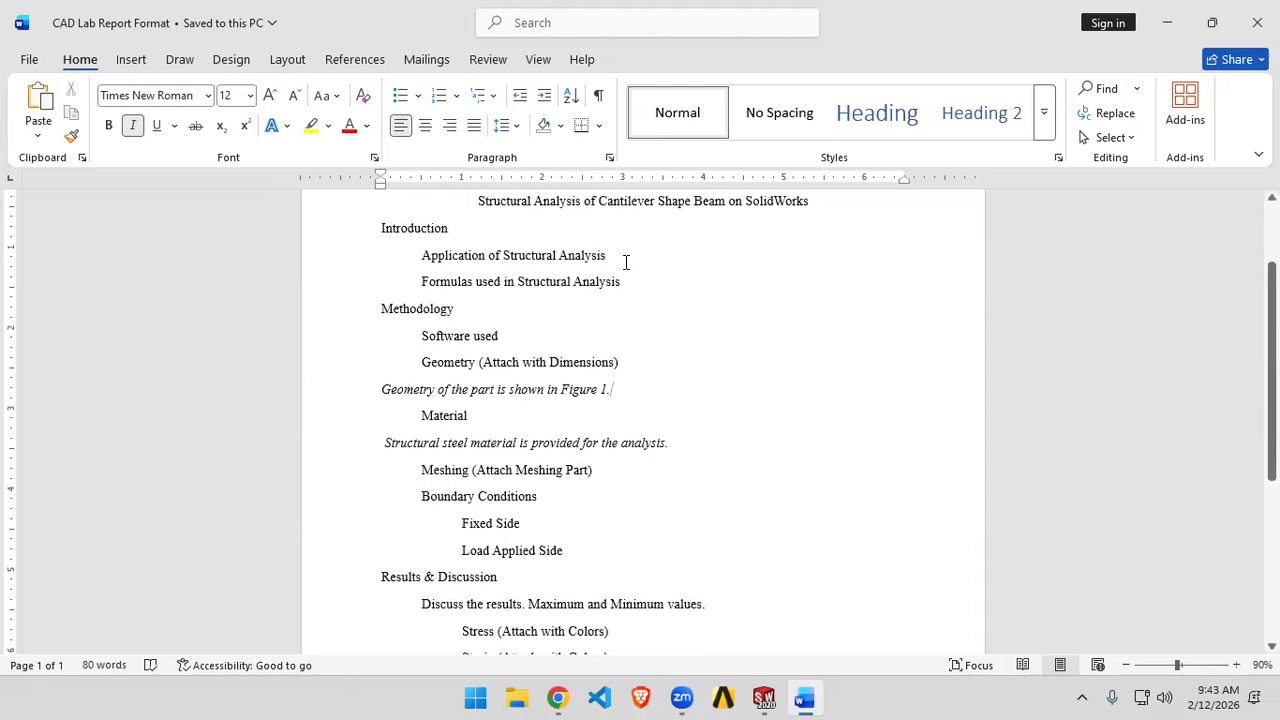
scroll(626, 262, "down", 3)
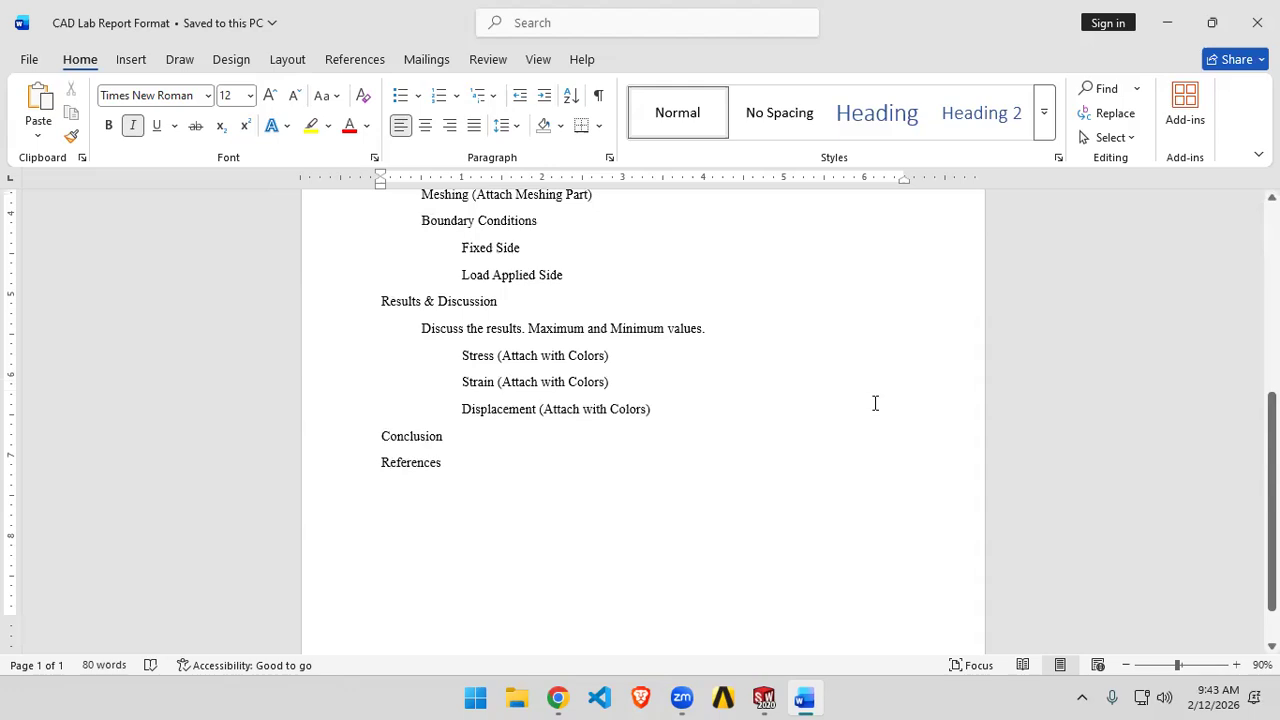
- Switch to Chrome and search Google in a new tab for "application of structural analysis research"
key("alt+Tab")
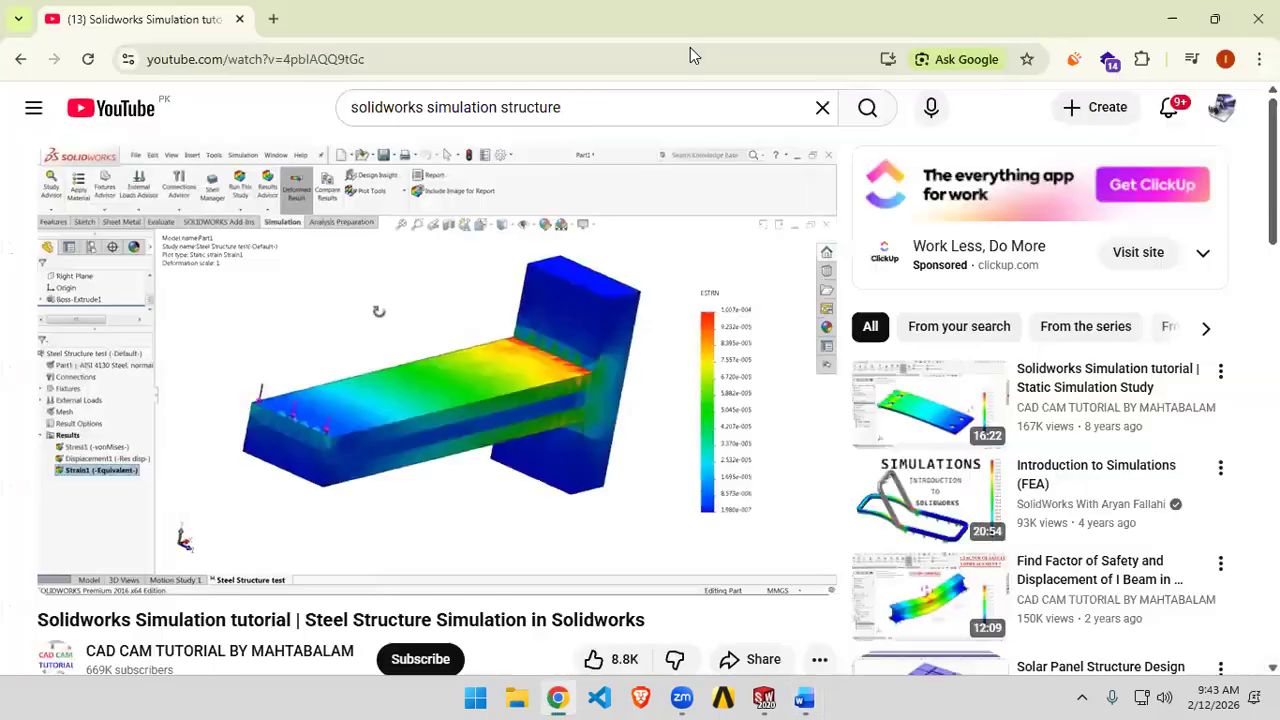
left_click(272, 24)
type("application of struc")
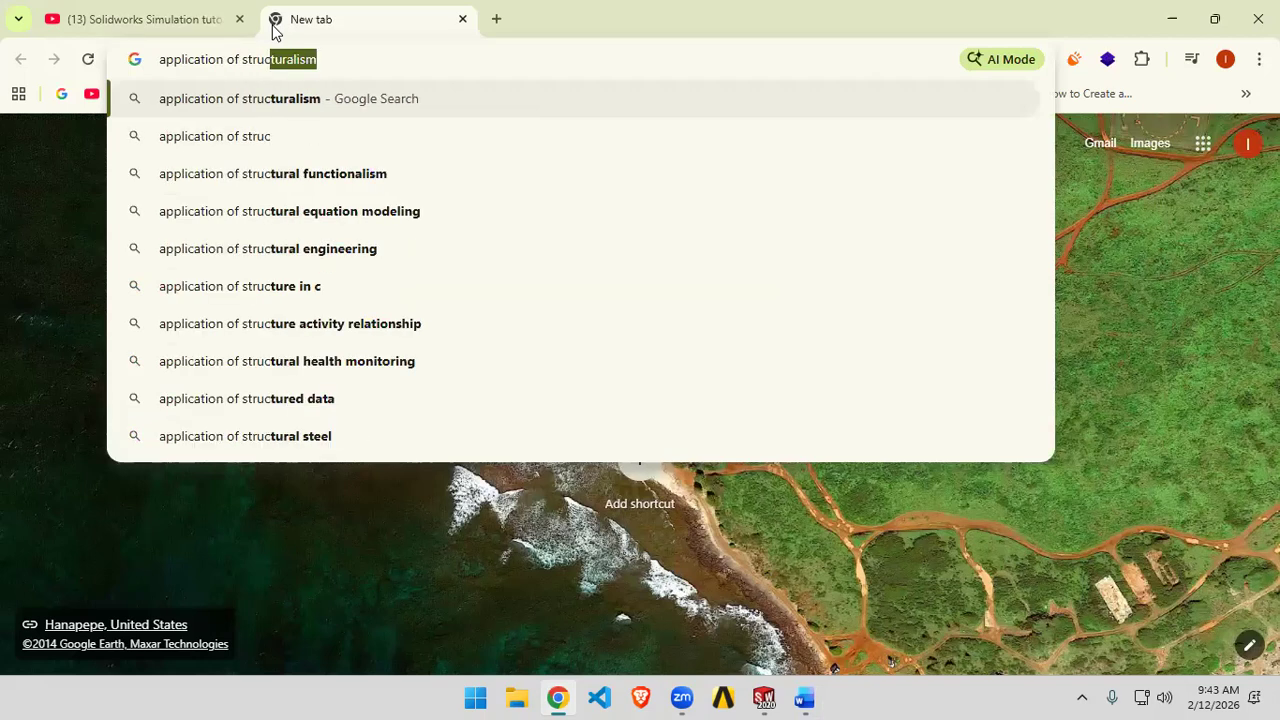
type("tural an")
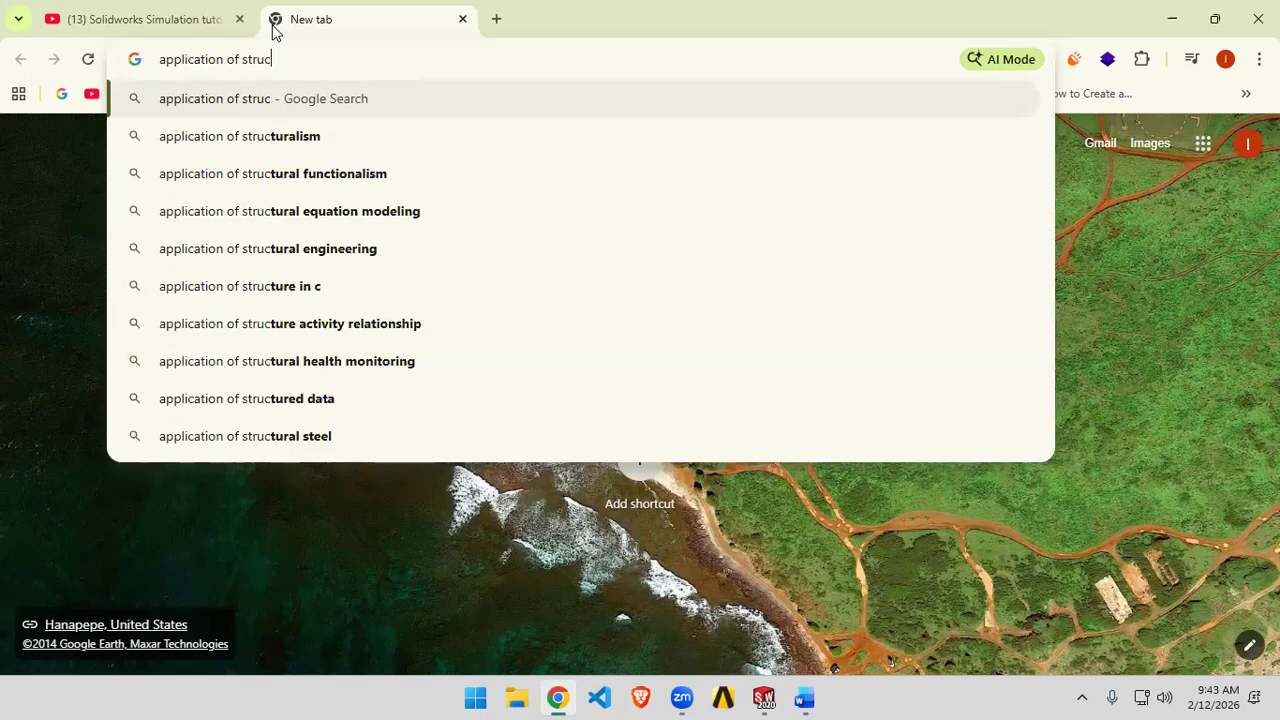
type("alysis ")
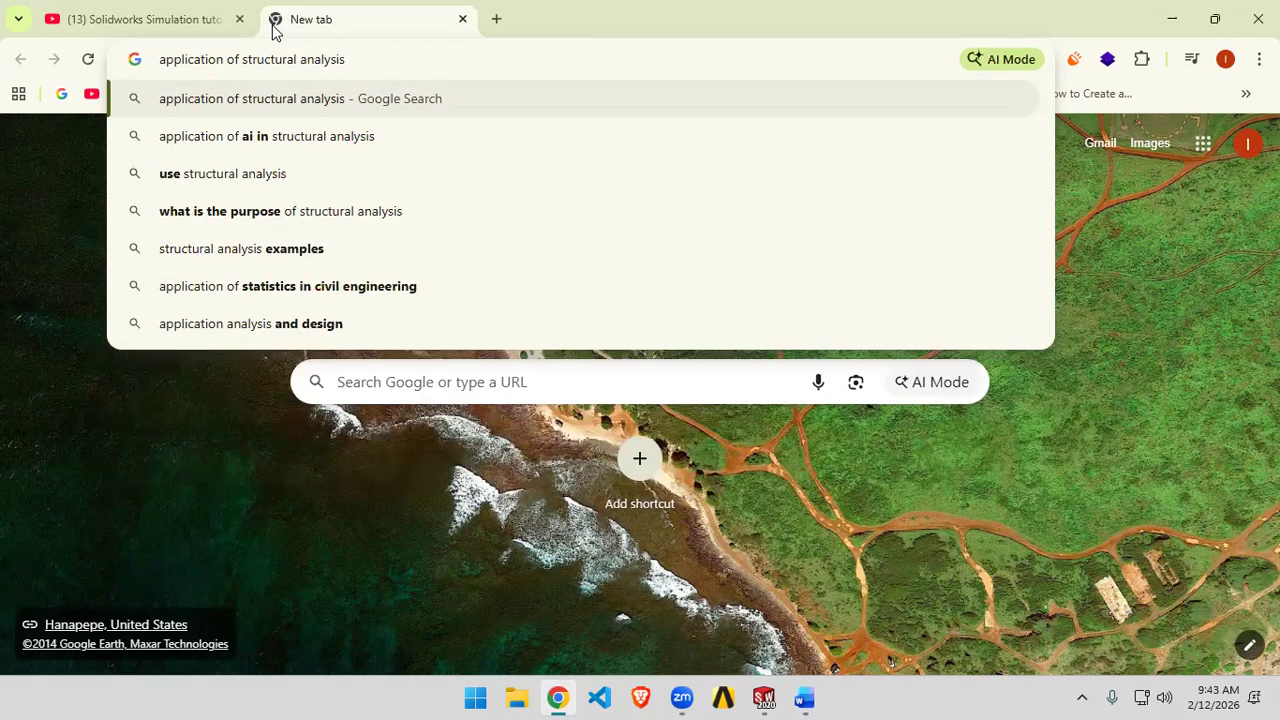
type("research")
key("Return")
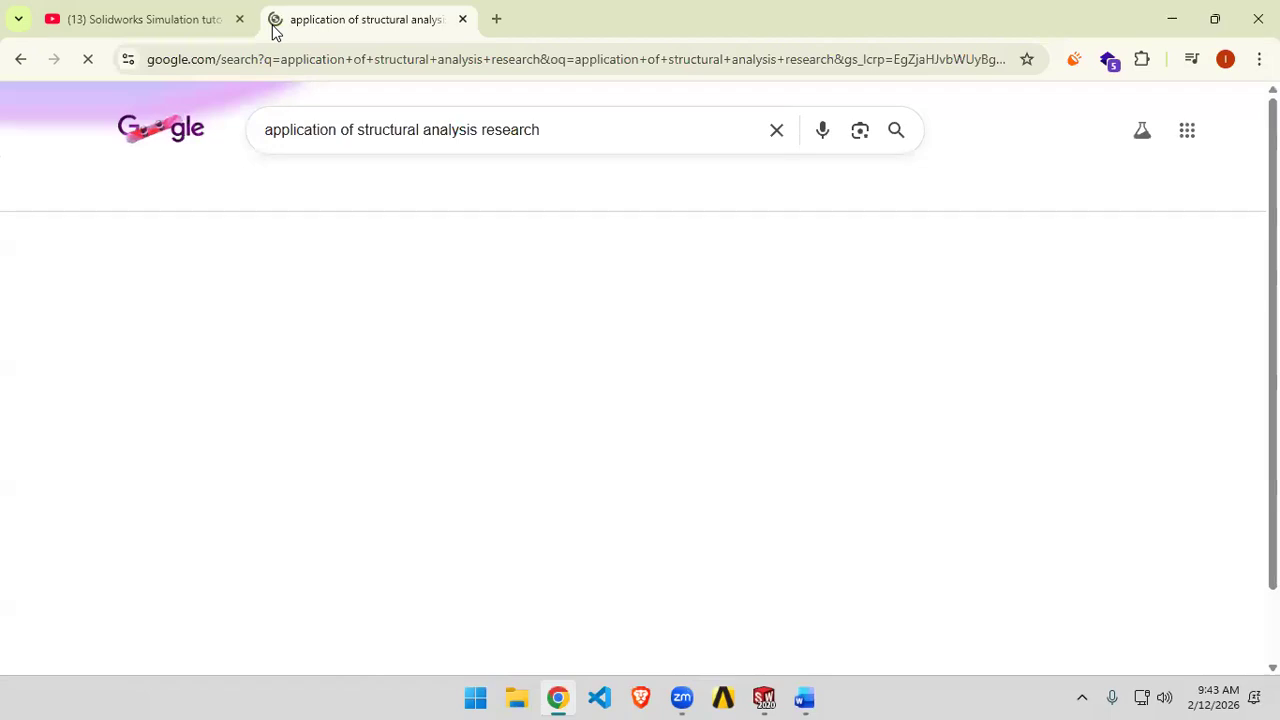
- Open the StudySmarter result "Structural Analysis: Meaning, Examples, Applications" and skim the article
scroll(451, 423, "down", 8)
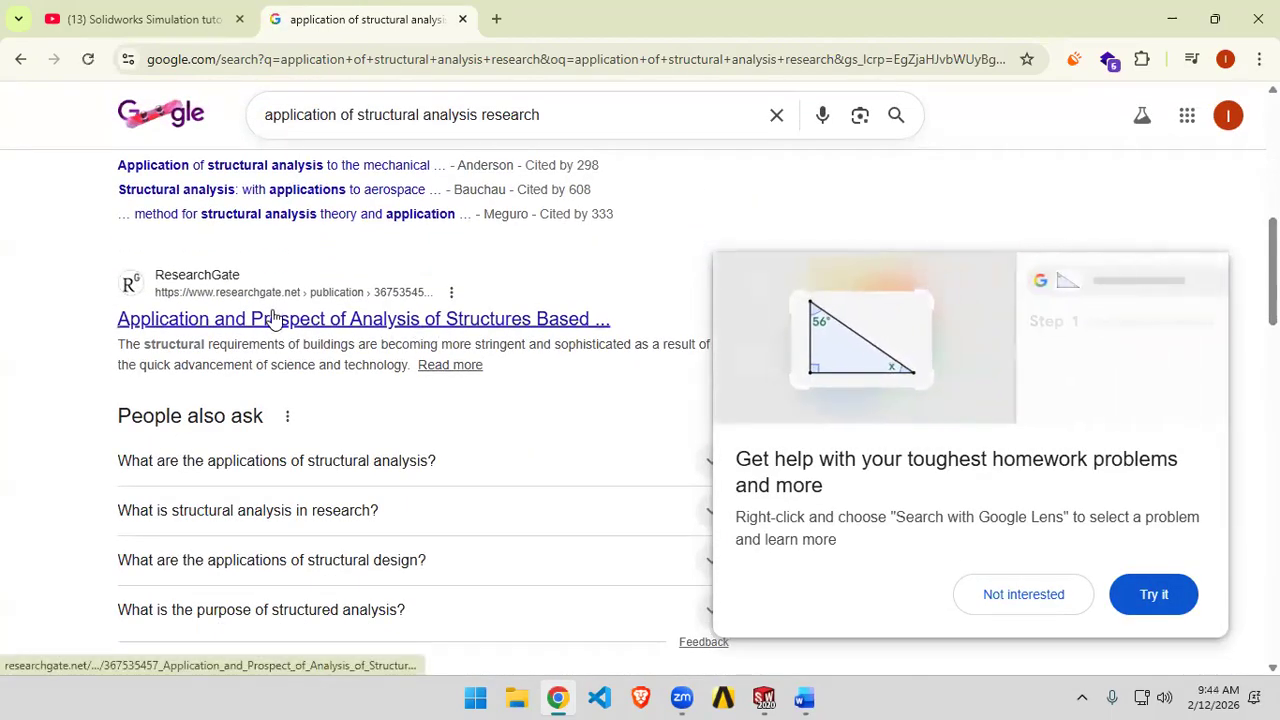
scroll(275, 318, "down", 5)
scroll(360, 310, "up", 1)
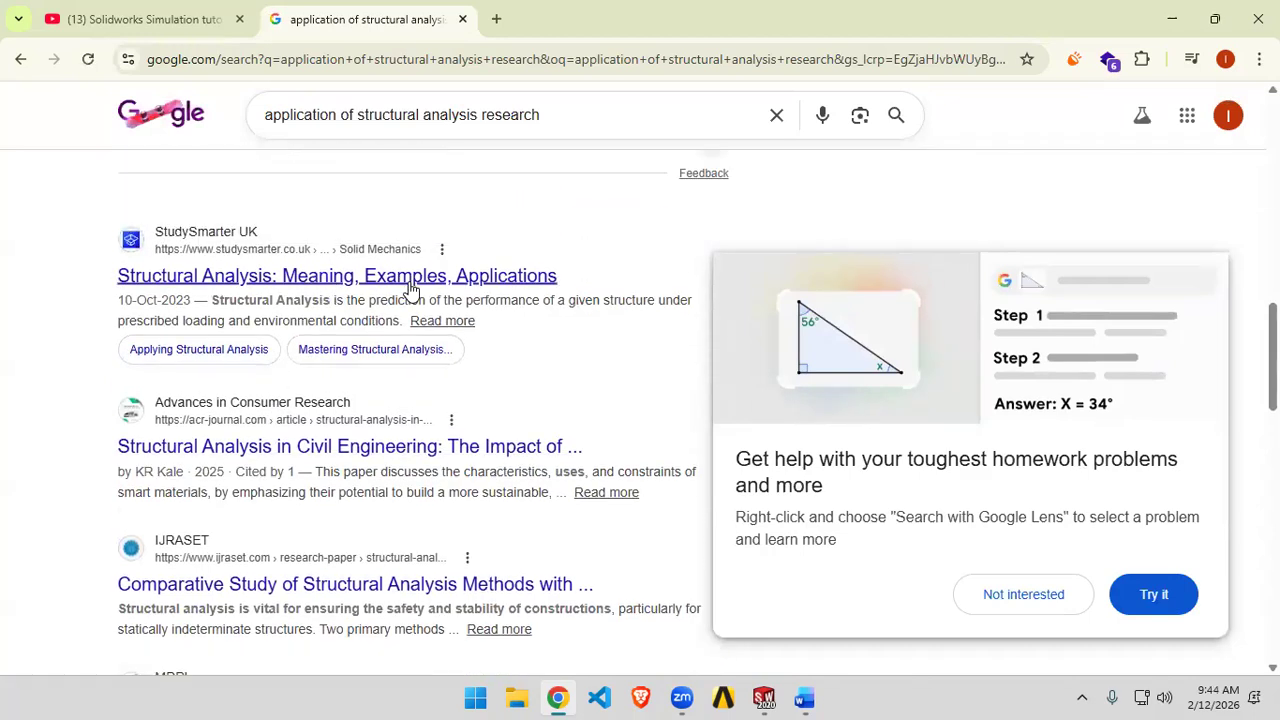
left_click(410, 284)
scroll(572, 400, "down", 4)
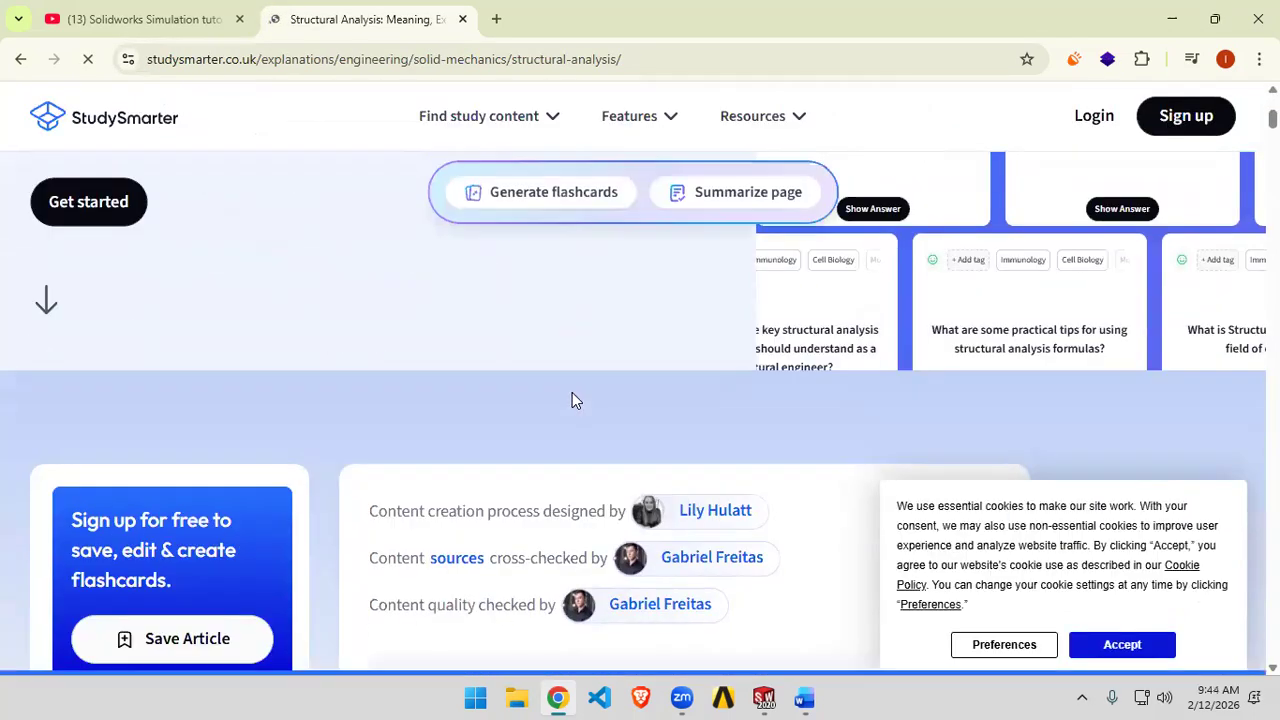
scroll(572, 400, "down", 10)
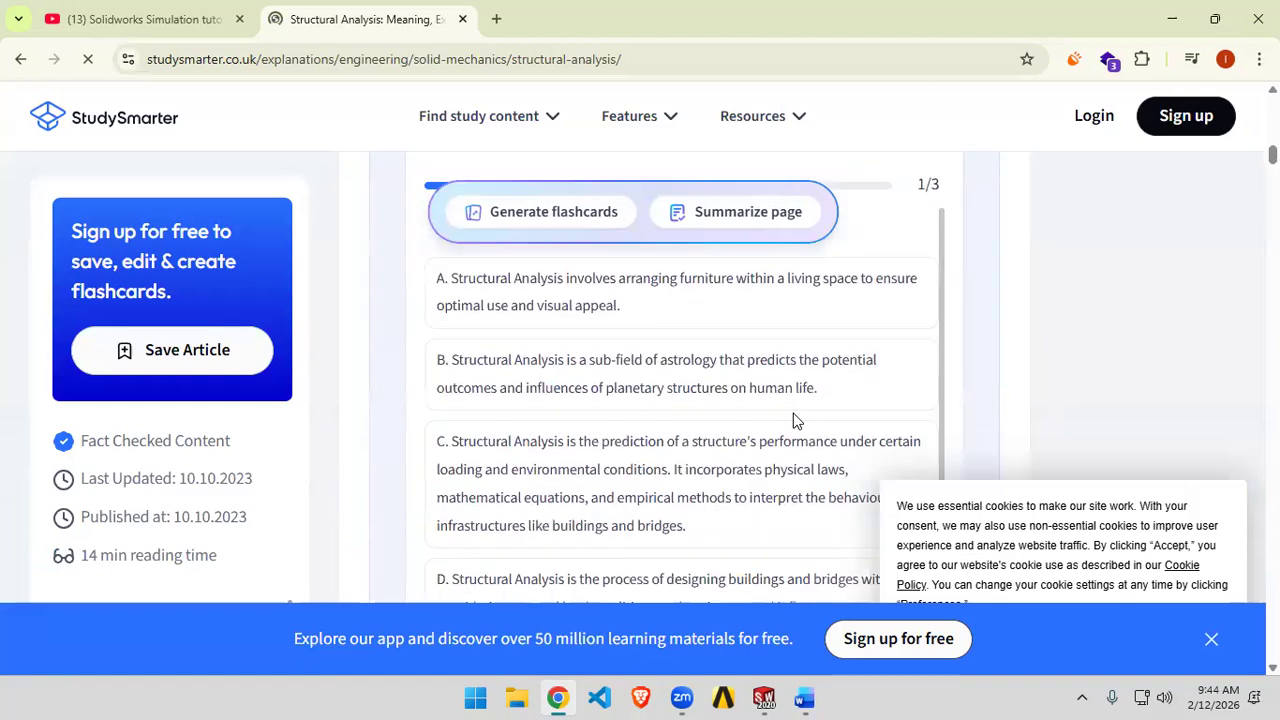
- Finish skimming the StudySmarter article, return to the Google results and look through the remaining structural analysis sources
scroll(463, 357, "down", 2)
scroll(463, 357, "up", 15)
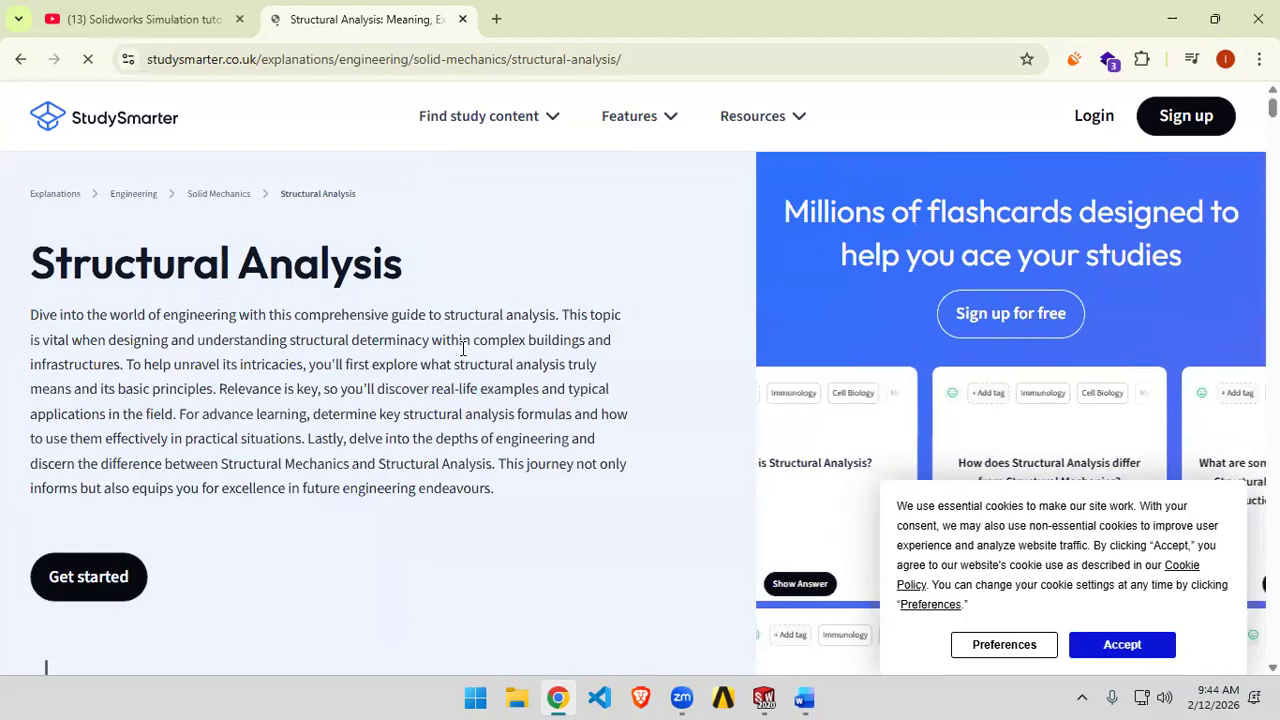
key("alt+Left")
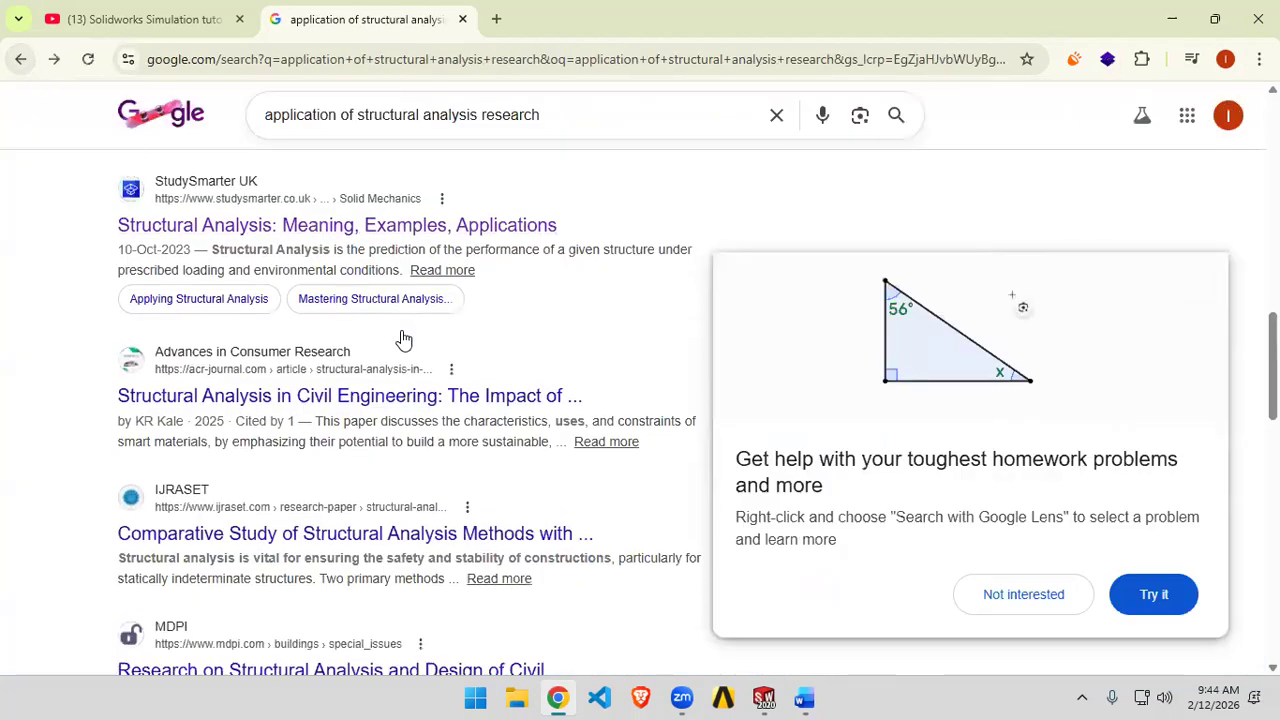
scroll(403, 340, "down", 1)
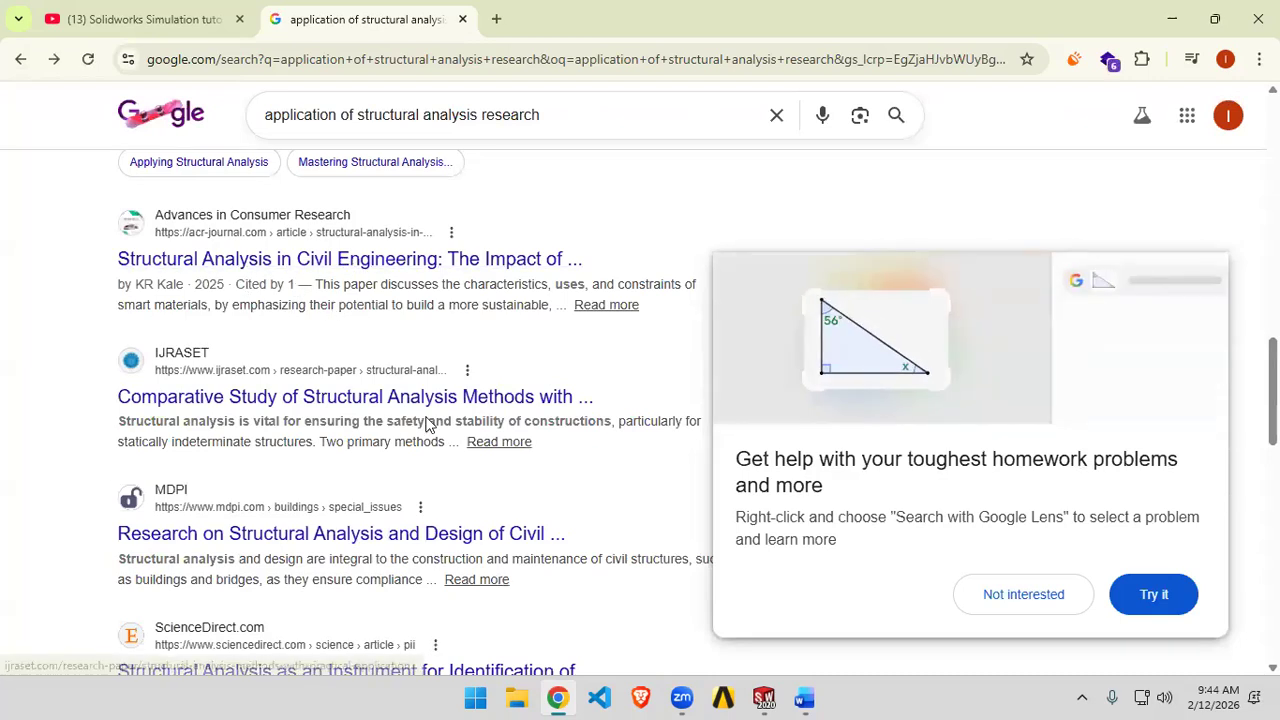
scroll(430, 420, "down", 2)
scroll(420, 262, "down", 1)
scroll(300, 250, "up", 1)
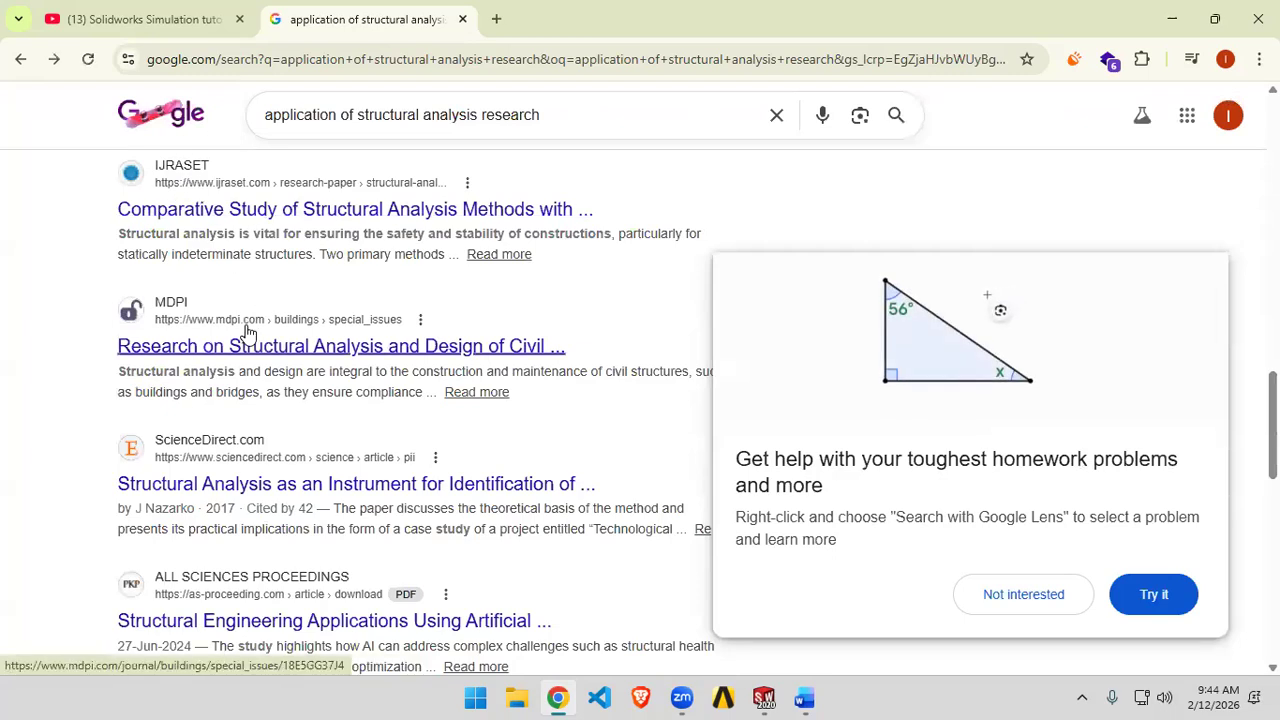
scroll(420, 370, "down", 2)
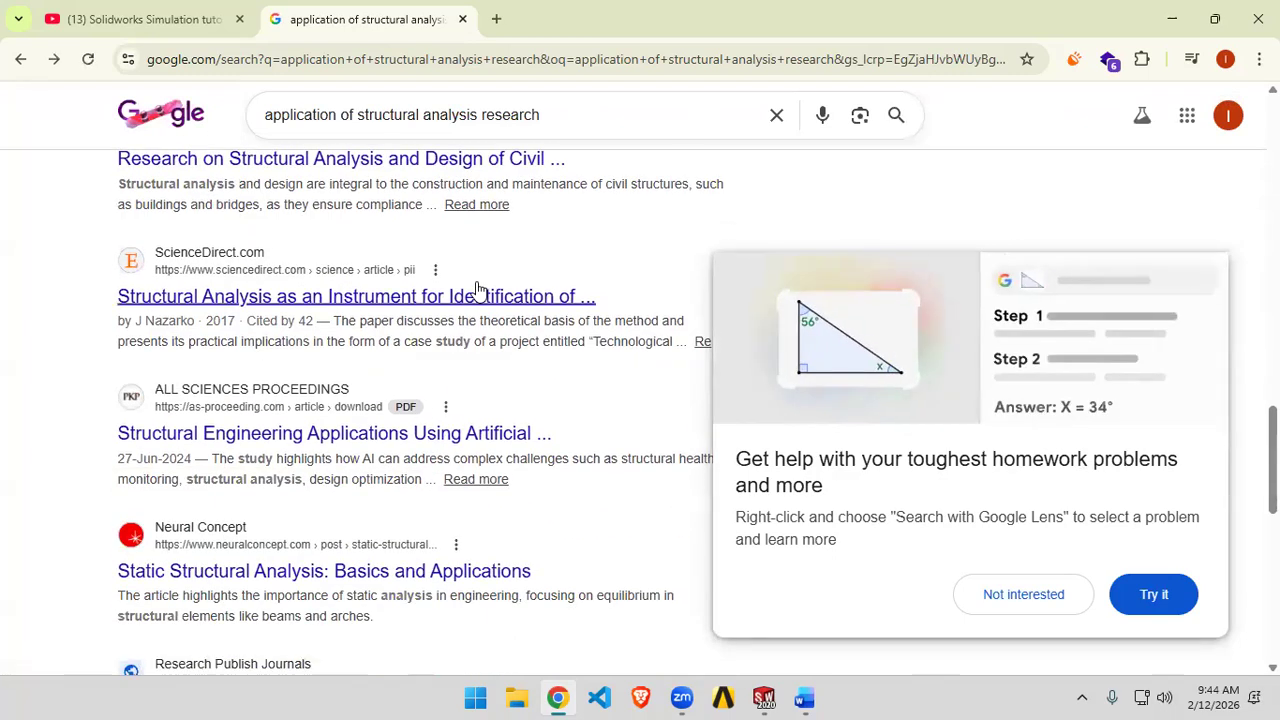
- Switch to Word and review the Lab 01 outline from the title through Methodology and Results & Discussion to References
key("alt+Tab")
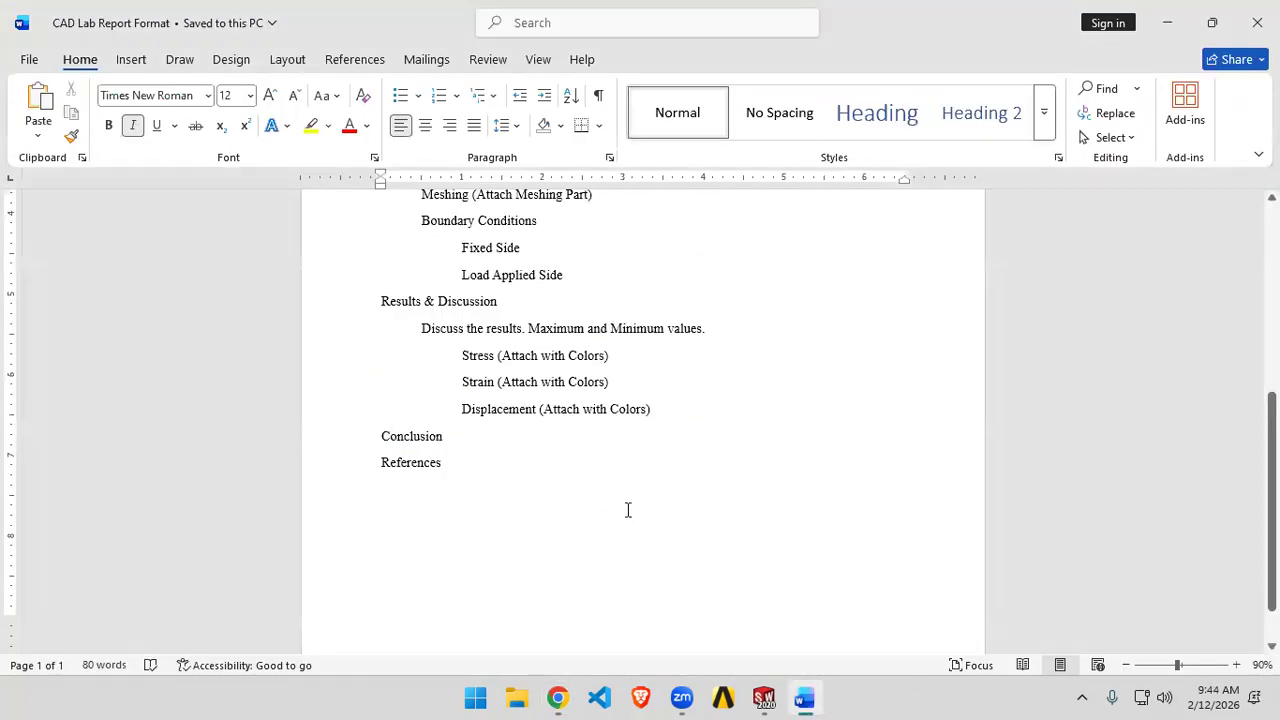
left_click(480, 465)
scroll(516, 442, "up", 4)
scroll(619, 442, "down", 6)
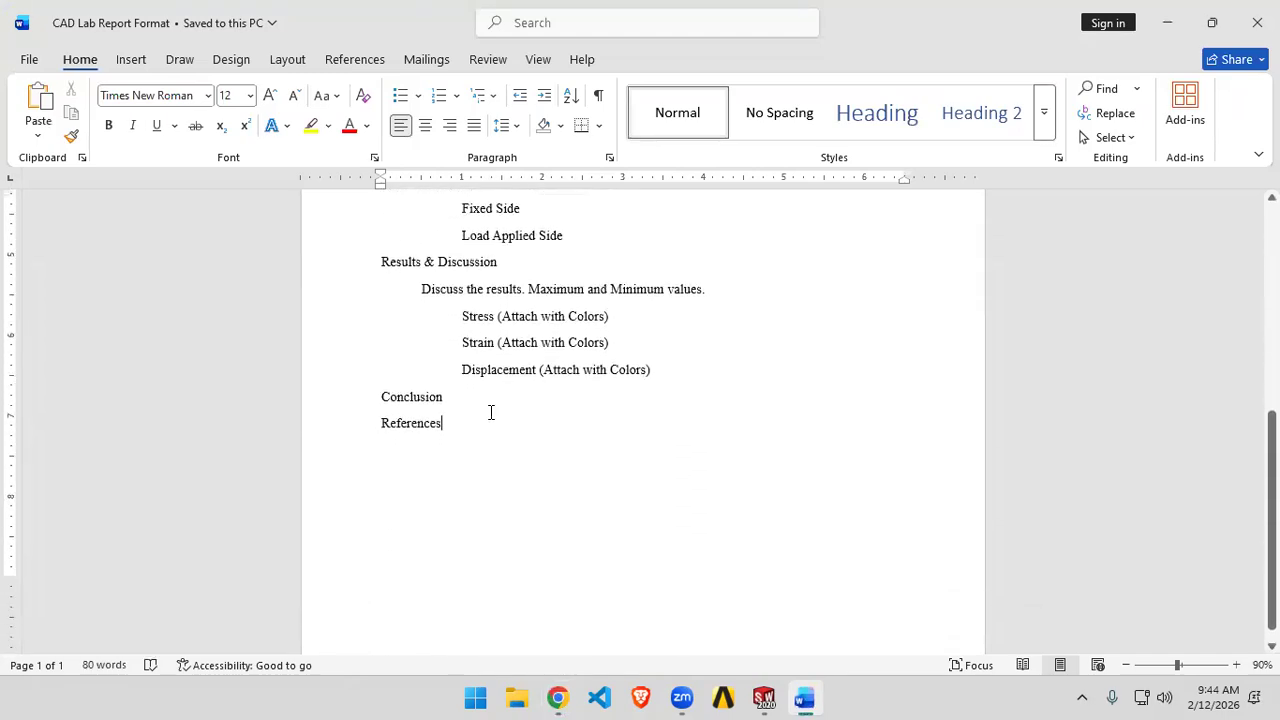
scroll(487, 410, "up", 2)
scroll(511, 287, "up", 5)
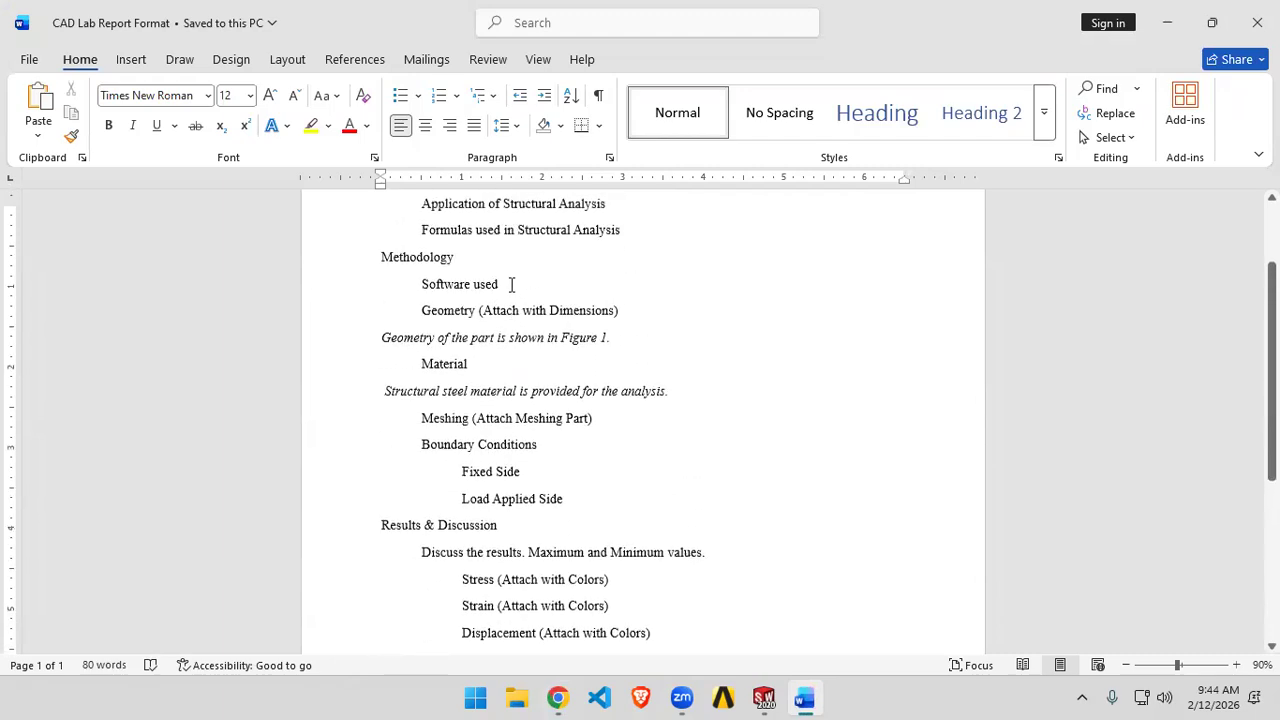
scroll(546, 423, "down", 4)
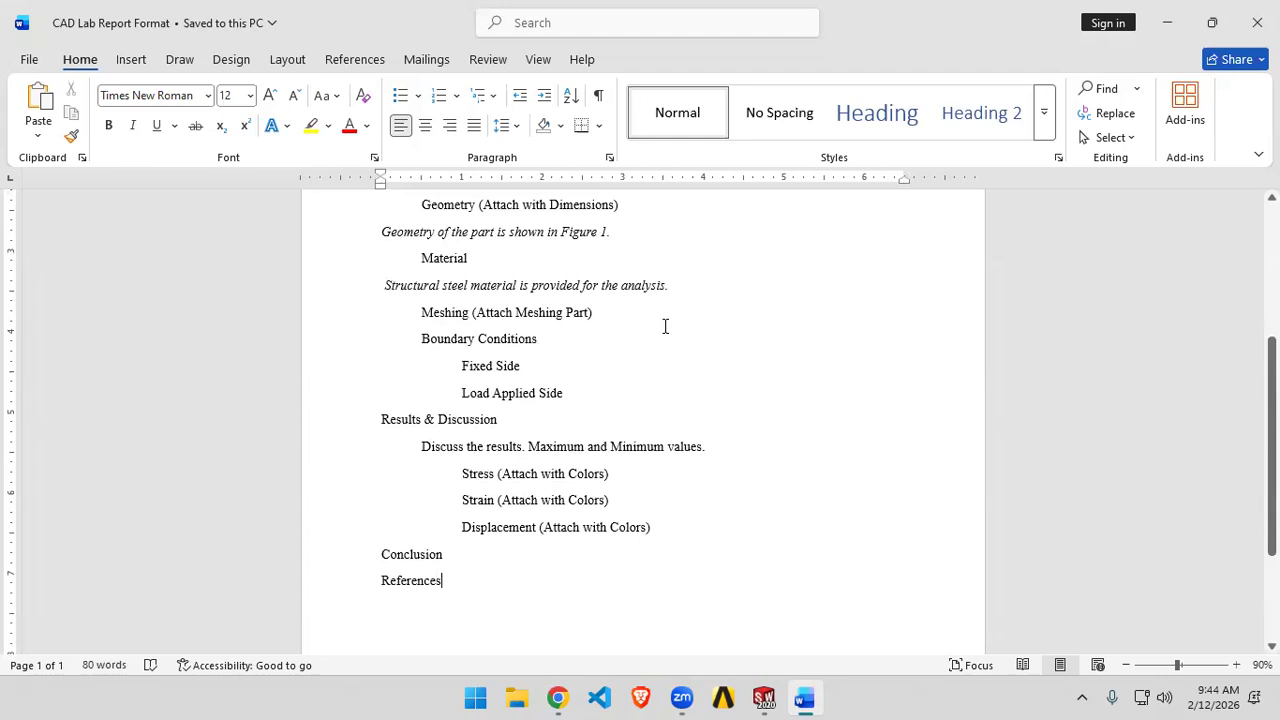
scroll(534, 380, "down", 1)
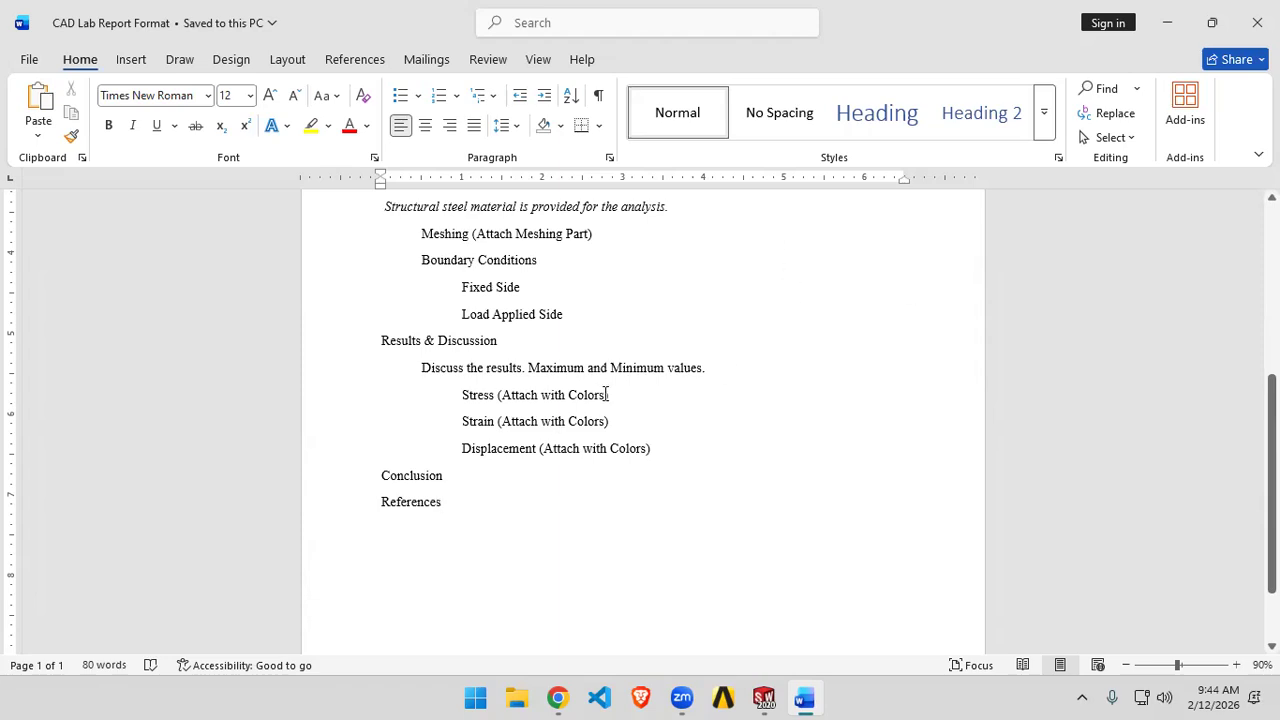
left_click(665, 453)
scroll(709, 361, "up", 4)
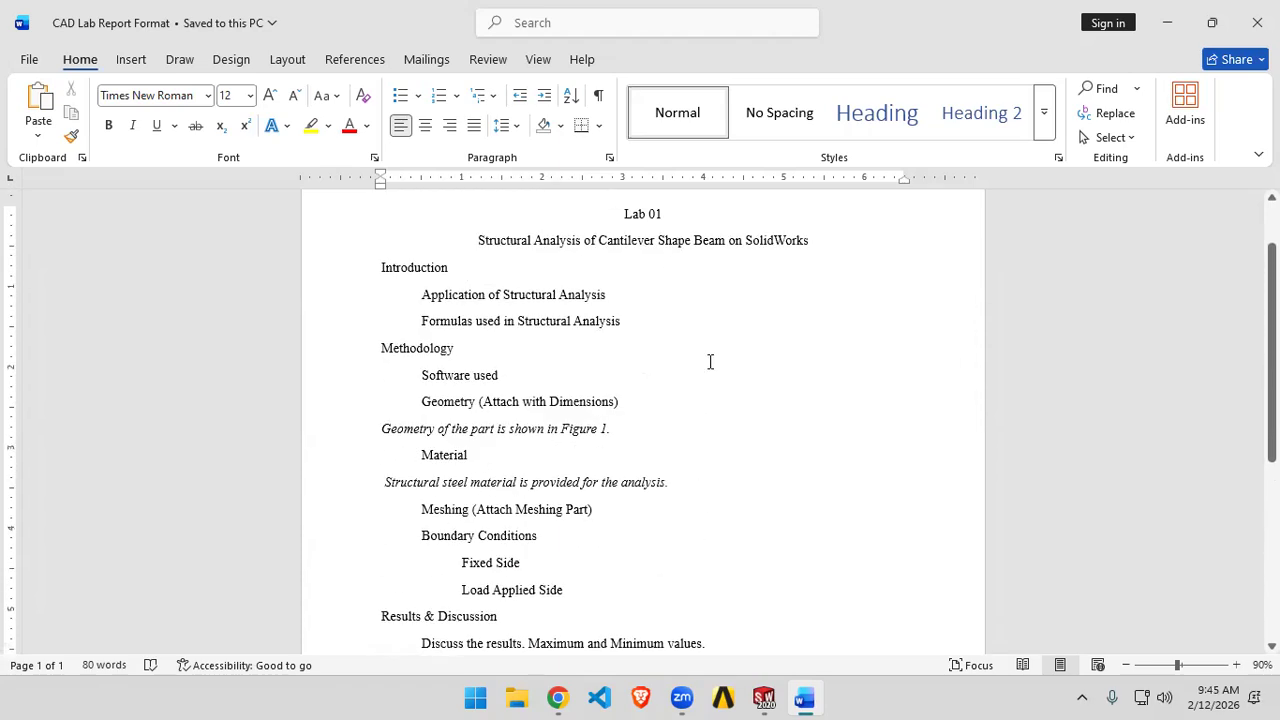
scroll(709, 361, "up", 2)
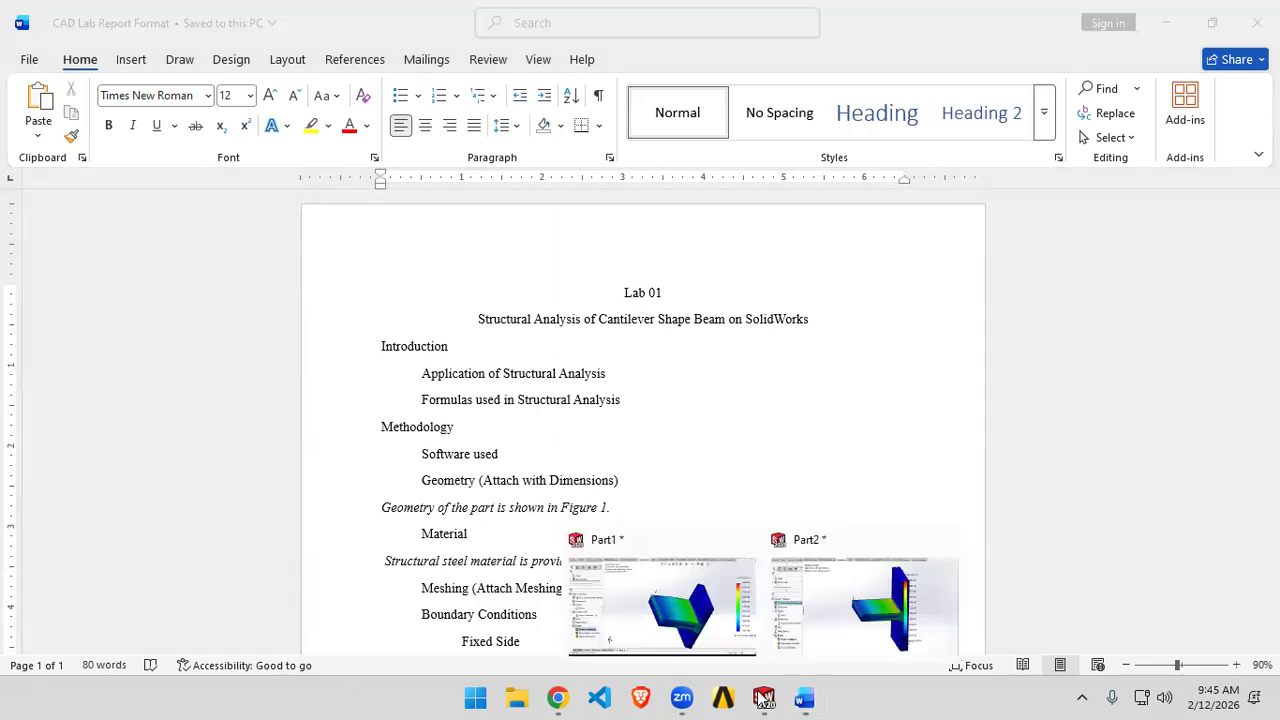
- Switch to Chrome, bring up the YouTube video "Solidworks Simulation tutorial | Steel Structure Simulation in Solidworks" and highlight its title
left_click(557, 697)
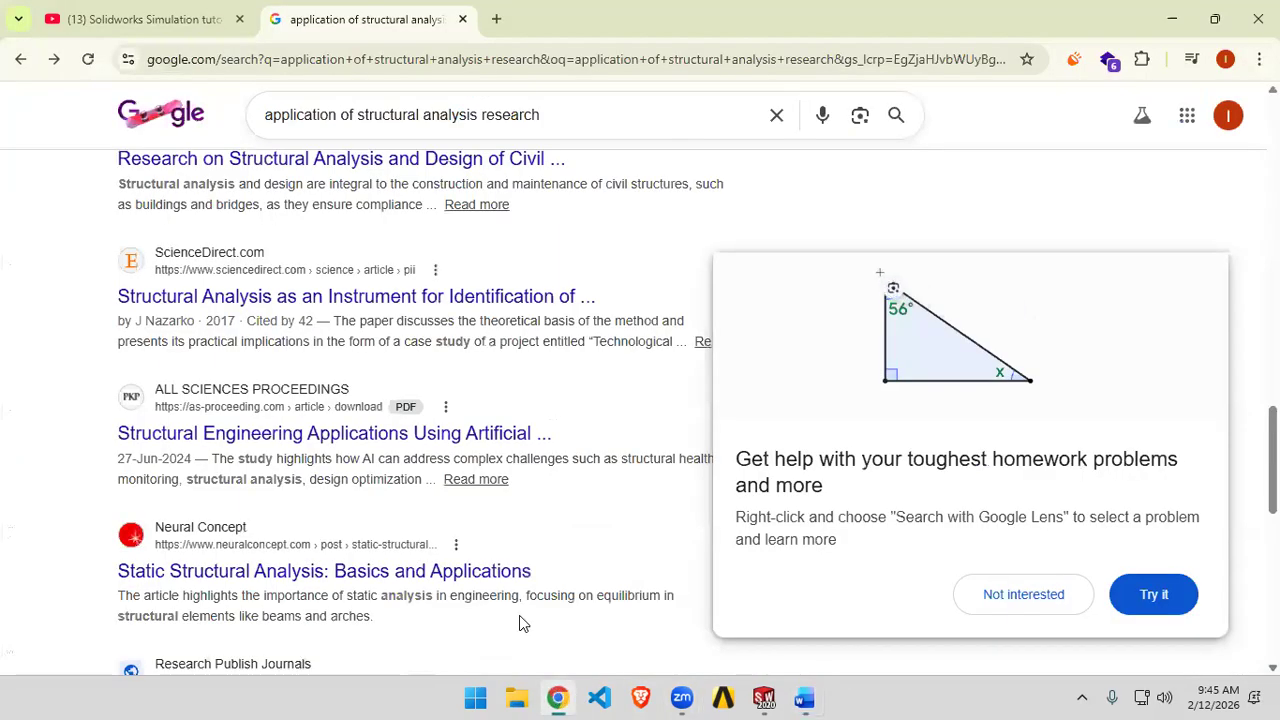
left_click(150, 19)
scroll(55, 360, "down", 3)
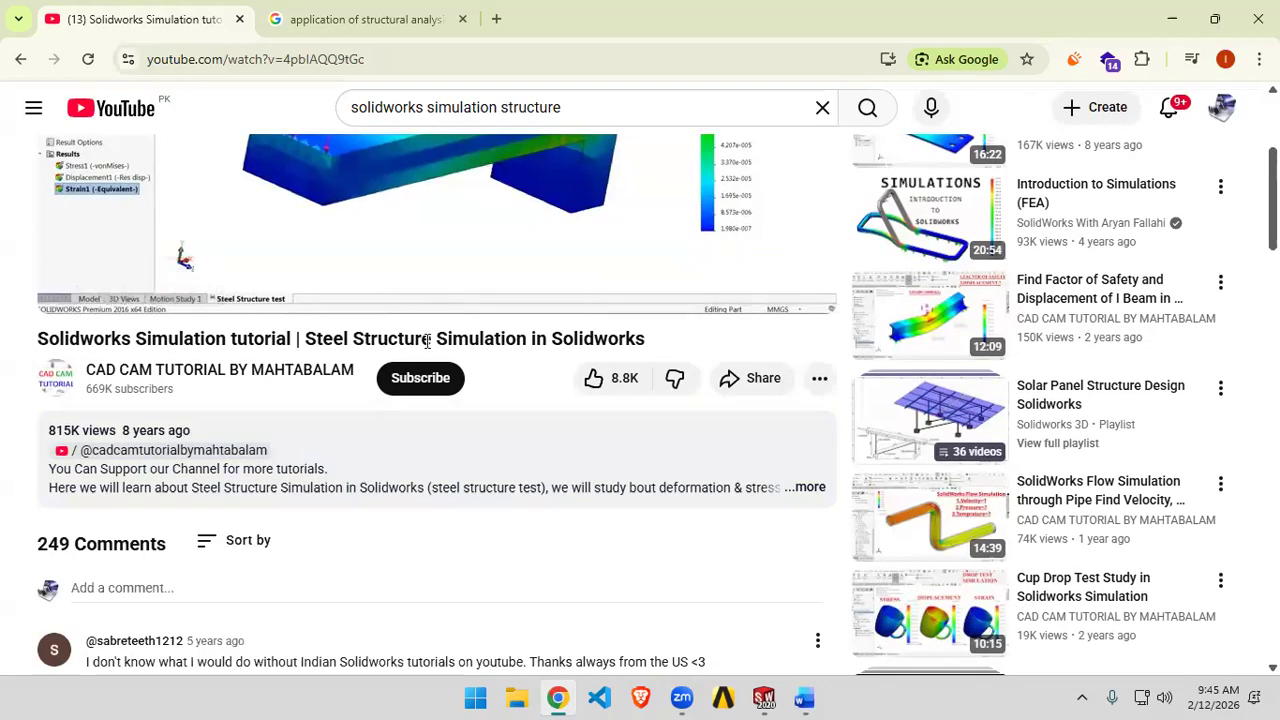
left_click_drag(648, 342, 68, 338)
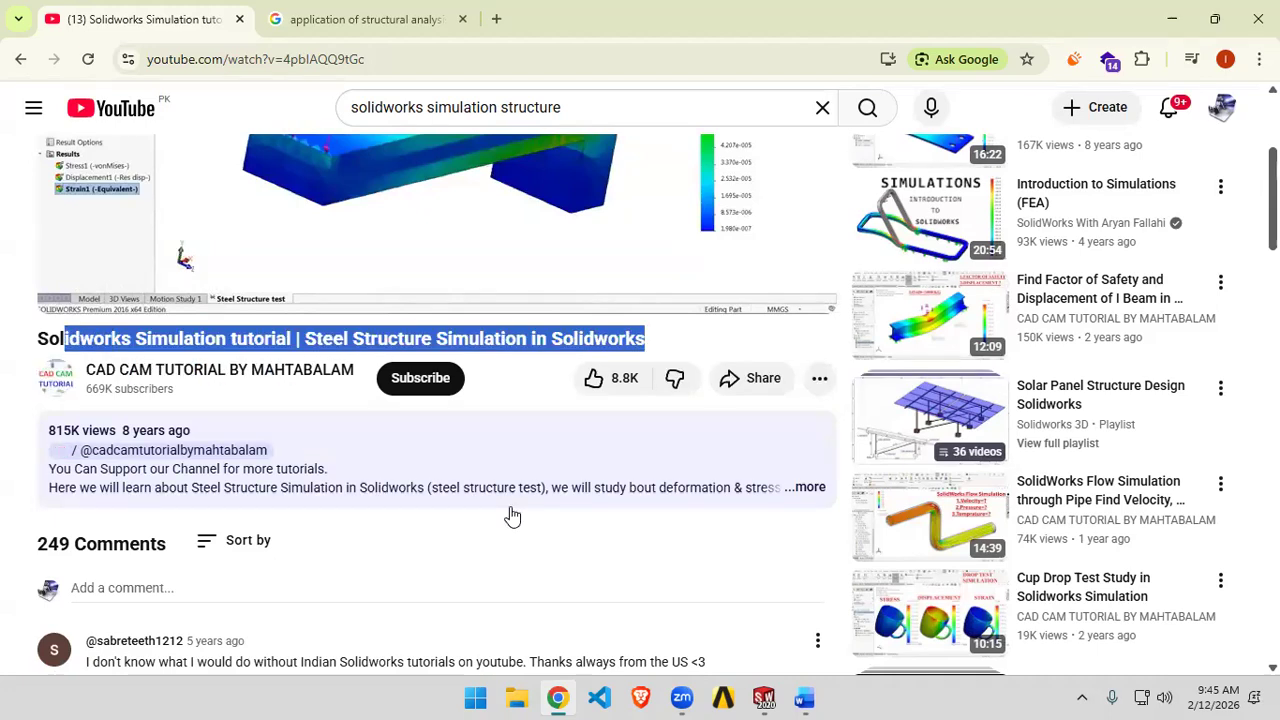